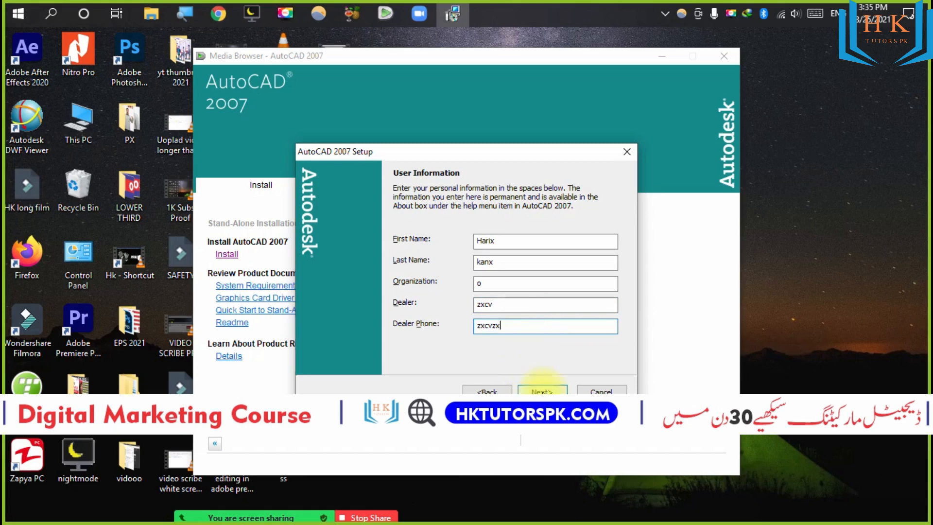
Run the AutoCAD 2007 setup as a Typical installation in C:\Program Files (x86)\AutoCAD 2007\, with Notepad as text editor and a desktop shortcut.
{"action": "left_click", "coordinate": [538, 391]}
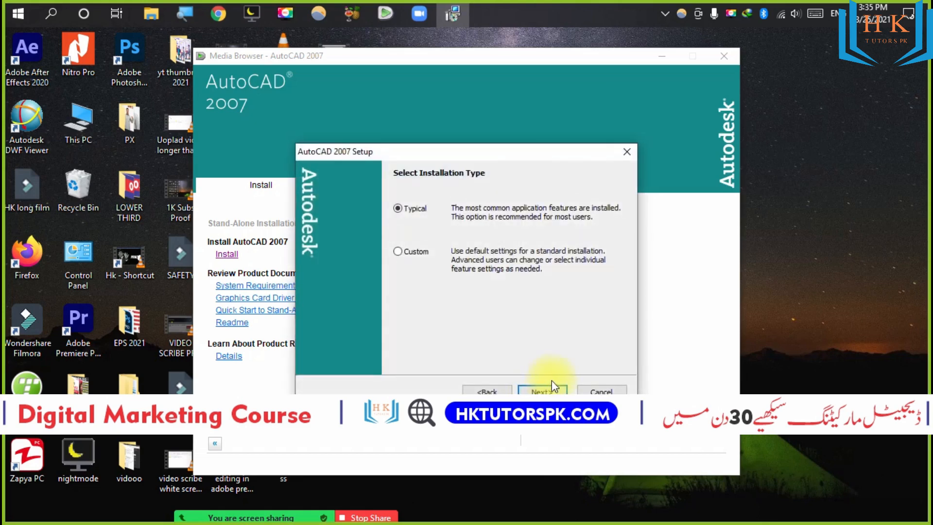
{"action": "left_click", "coordinate": [552, 390]}
{"action": "left_click", "coordinate": [552, 391]}
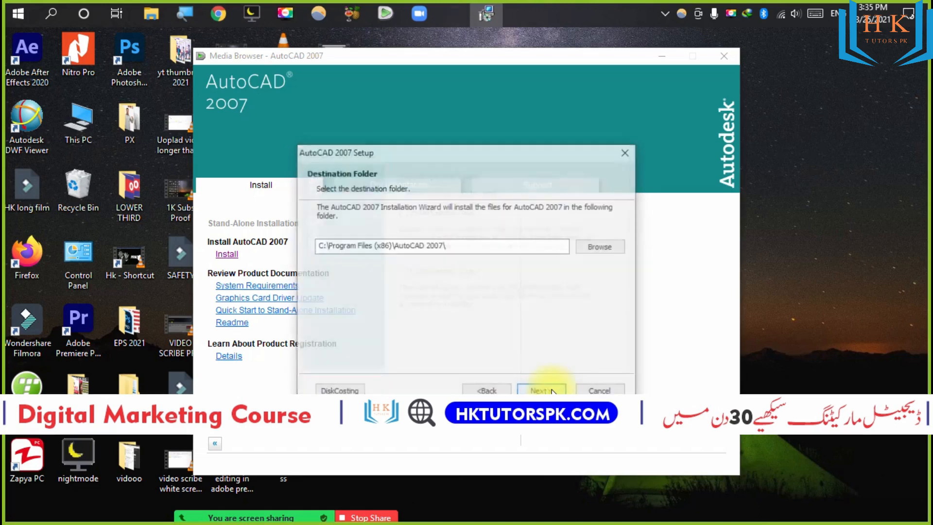
{"action": "left_click", "coordinate": [552, 391]}
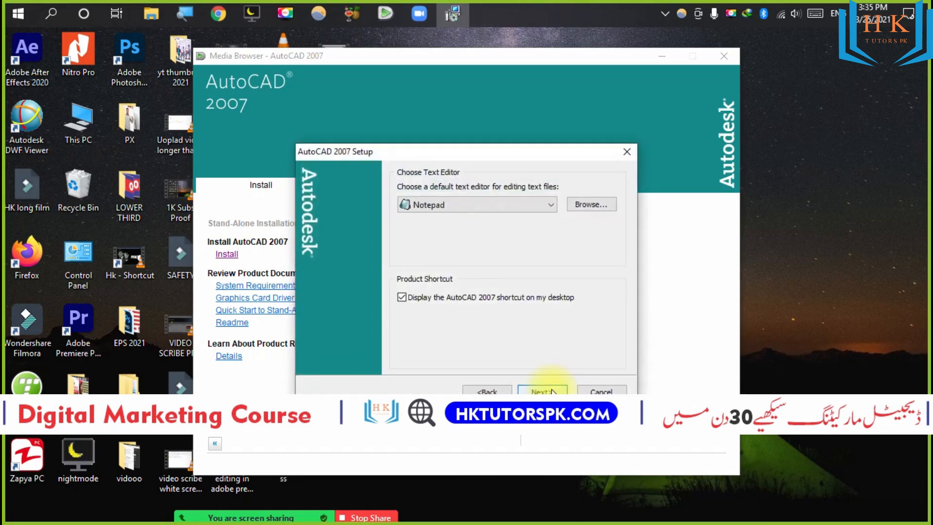
{"action": "left_click", "coordinate": [552, 391]}
{"action": "left_click", "coordinate": [561, 392]}
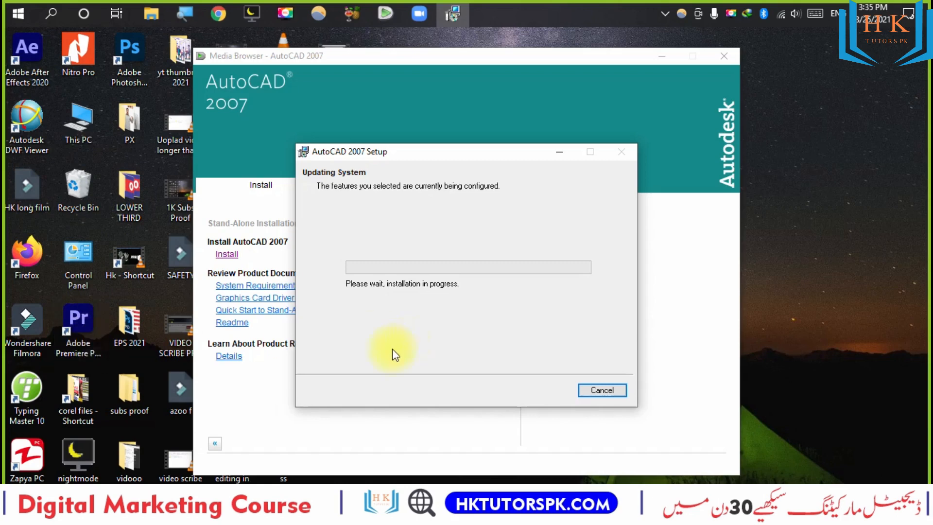
{"action": "left_click", "coordinate": [102, 317]}
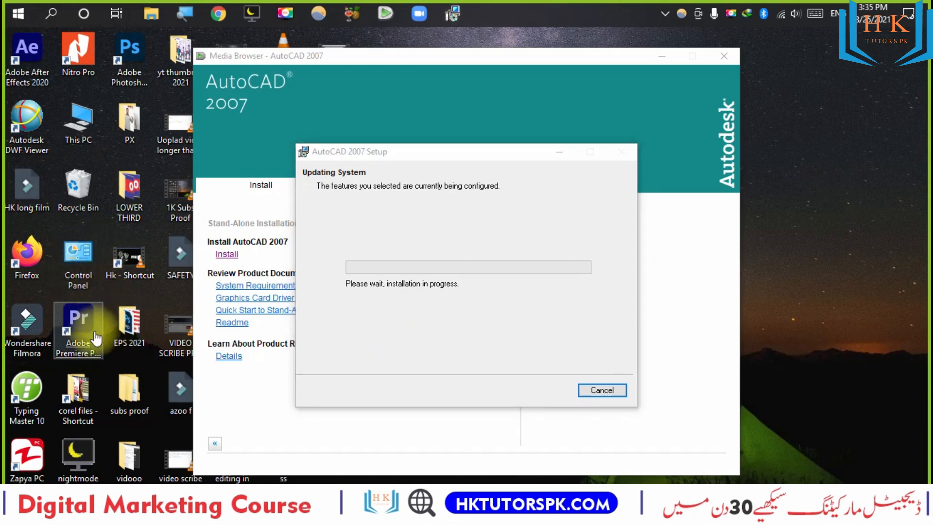
{"action": "left_click", "coordinate": [347, 56]}
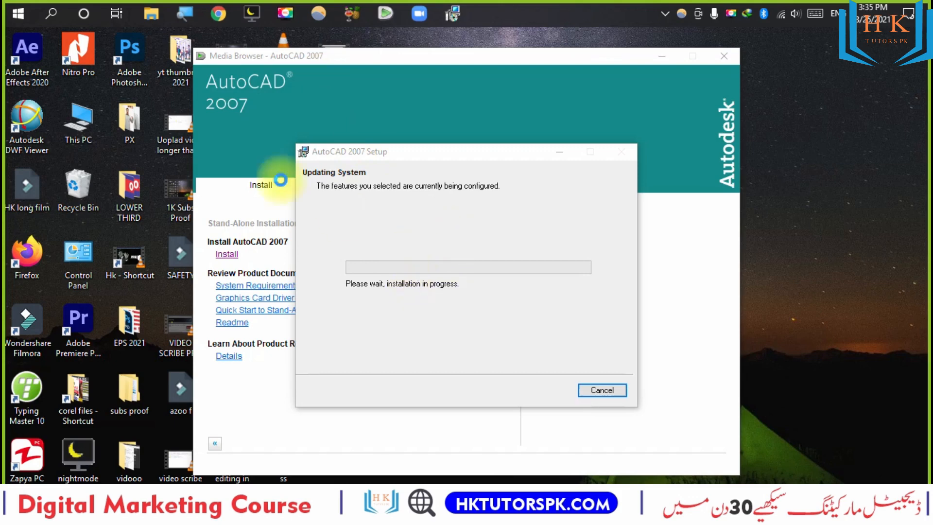
{"action": "left_click_drag", "start_coordinate": [50, 160], "coordinate": [83, 187]}
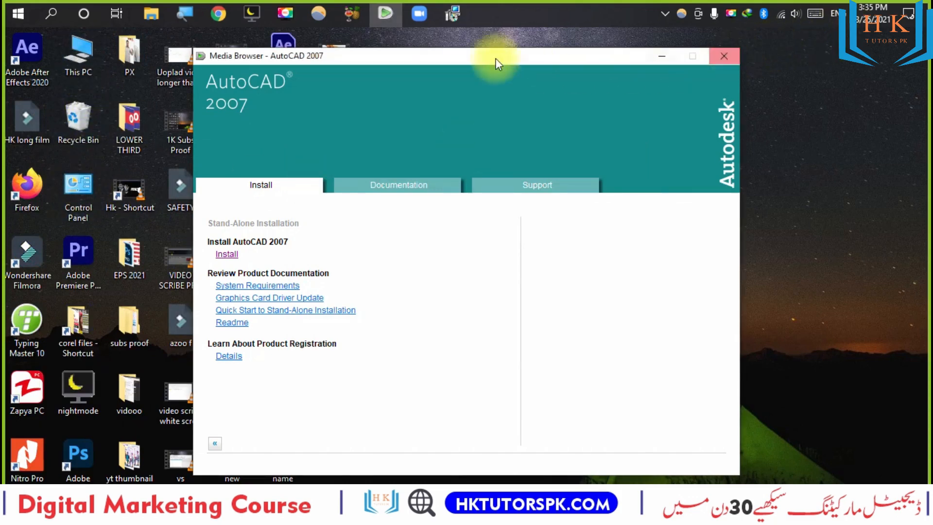
{"action": "left_click", "coordinate": [454, 14]}
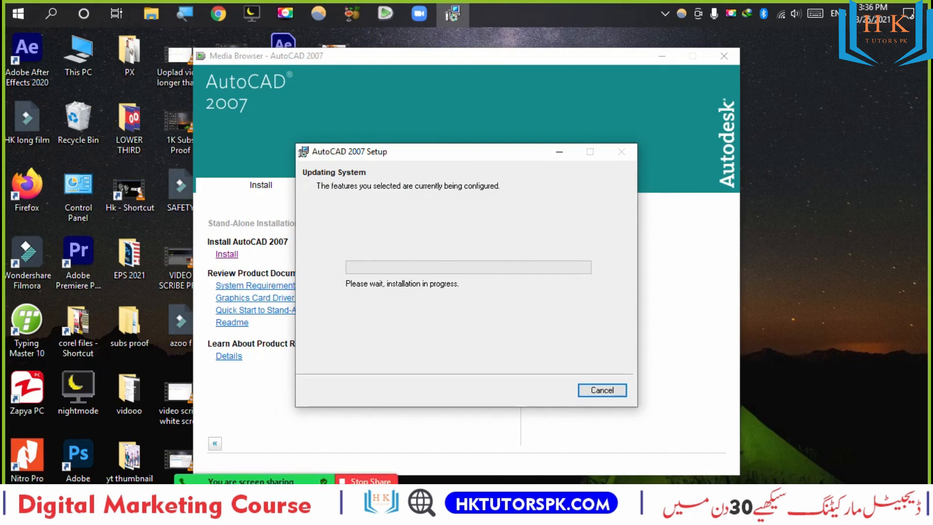
{"action": "left_click", "coordinate": [583, 161]}
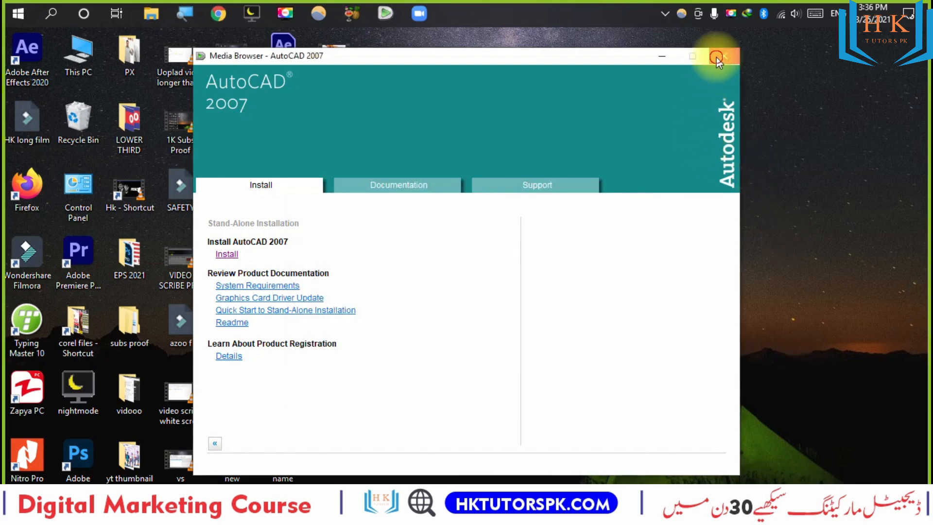
Close the installer's Media Browser and copy adlmdll.dll and lacadp.dll from the crack folder inside cad 2007.
{"action": "left_click", "coordinate": [724, 56]}
{"action": "left_click", "coordinate": [612, 440]}
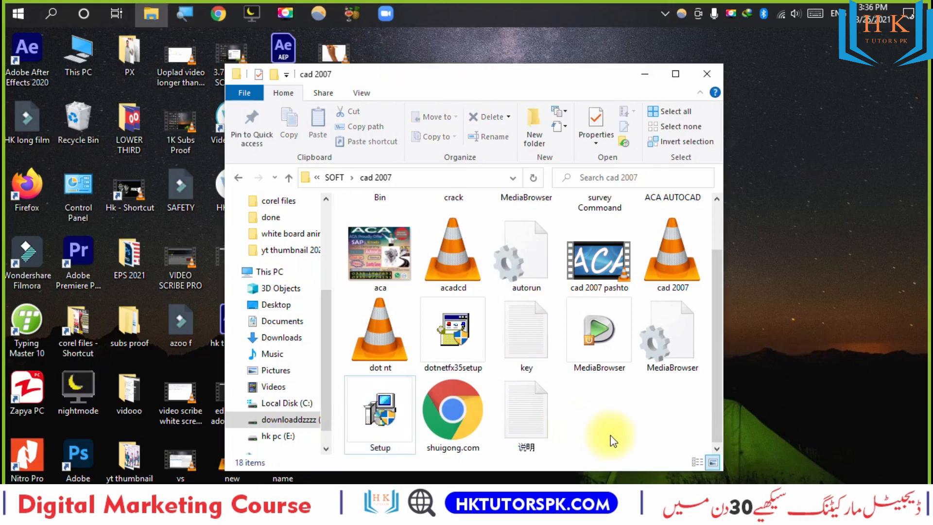
{"action": "scroll", "coordinate": [613, 439], "scroll_direction": "up", "scroll_amount": 2}
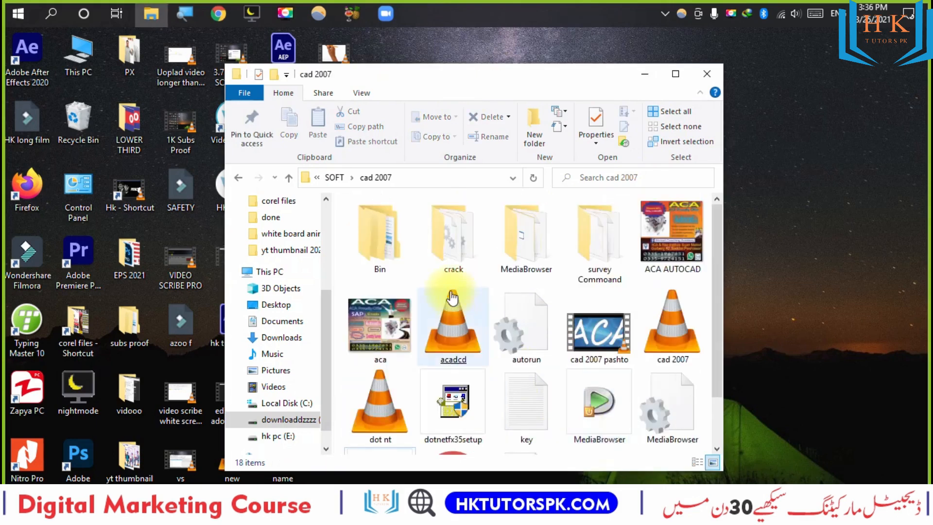
{"action": "double_click", "coordinate": [454, 223]}
{"action": "left_click_drag", "start_coordinate": [455, 306], "coordinate": [364, 178]}
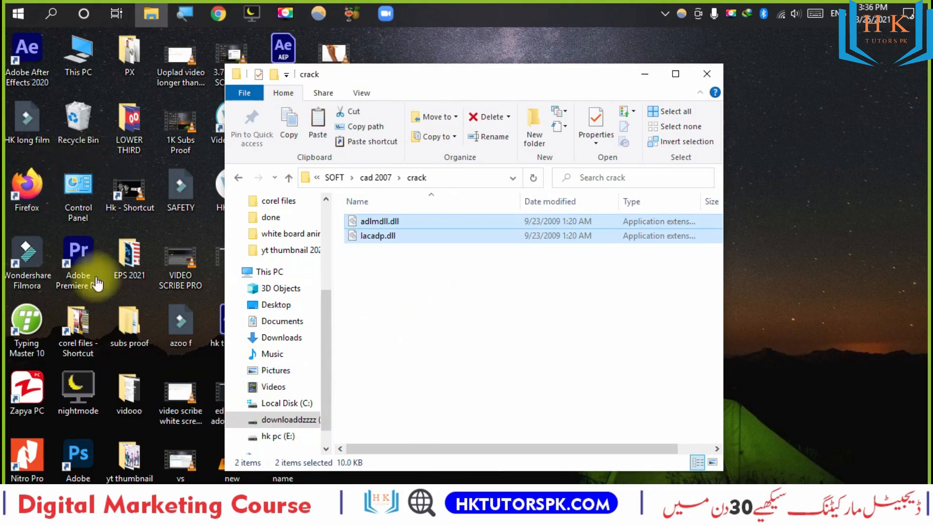
{"action": "left_click_drag", "start_coordinate": [443, 97], "coordinate": [614, 94]}
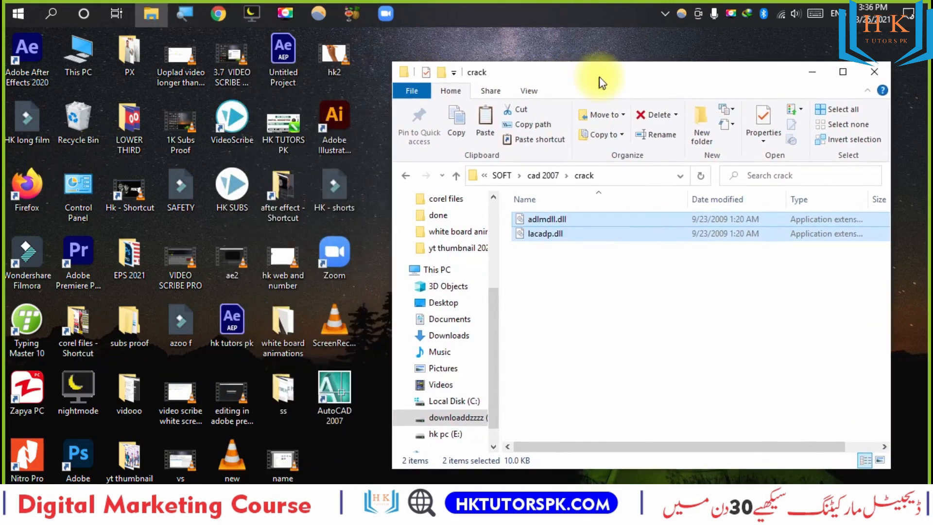
Paste the two copied DLL files into the AutoCAD 2007 installation folder, replacing the existing ones, and close both folder windows.
{"action": "left_click", "coordinate": [325, 399]}
{"action": "right_click", "coordinate": [325, 398]}
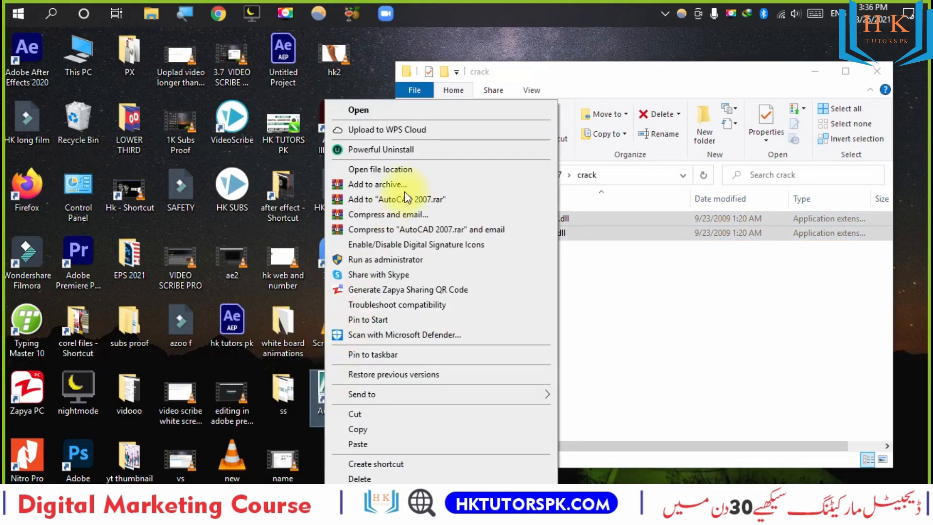
{"action": "left_click", "coordinate": [410, 170]}
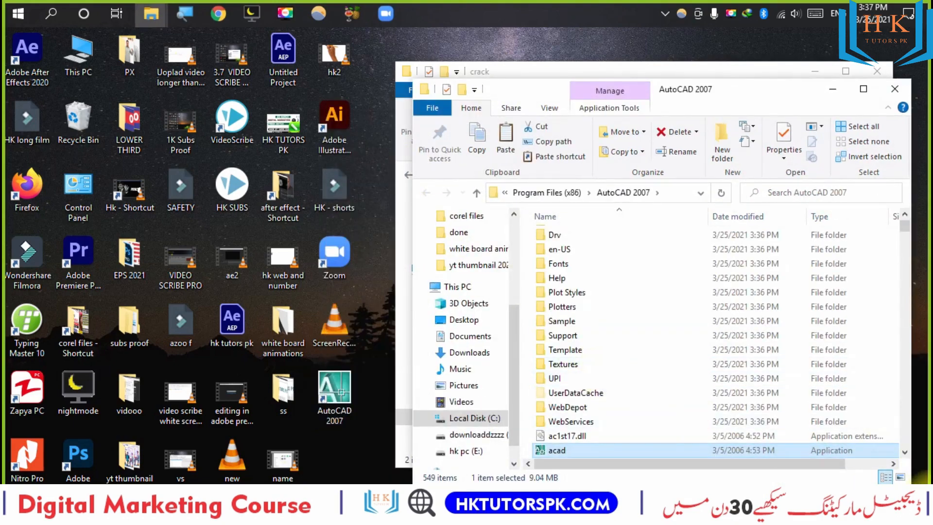
{"action": "key", "text": "ctrl+v"}
{"action": "left_click", "coordinate": [316, 177]}
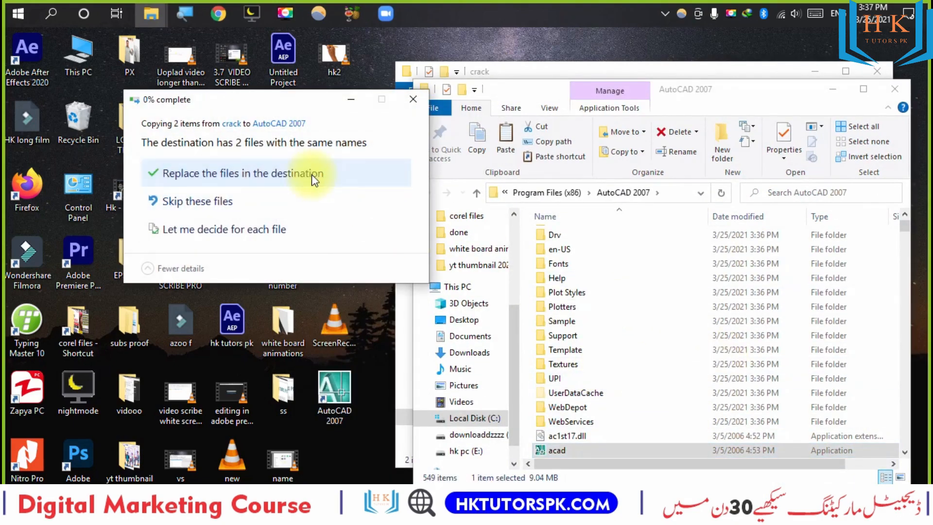
{"action": "left_click", "coordinate": [228, 215]}
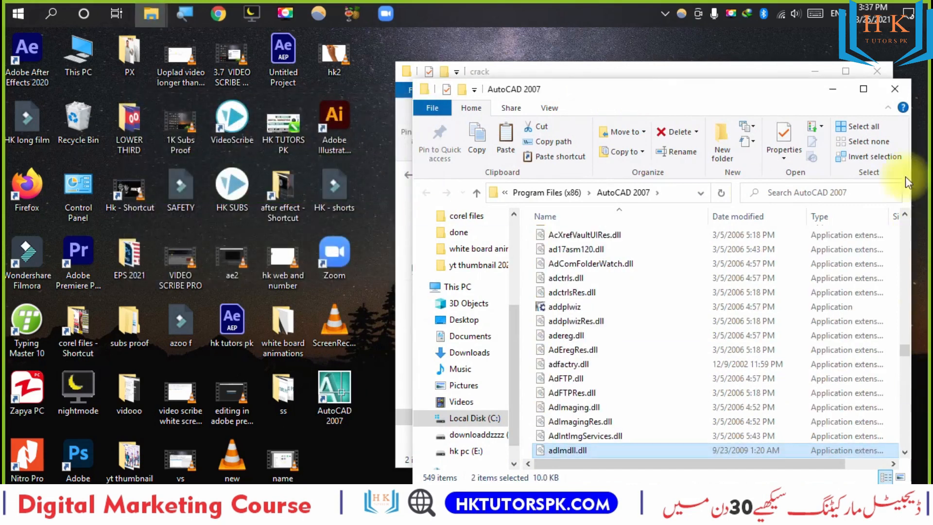
{"action": "left_click", "coordinate": [895, 88]}
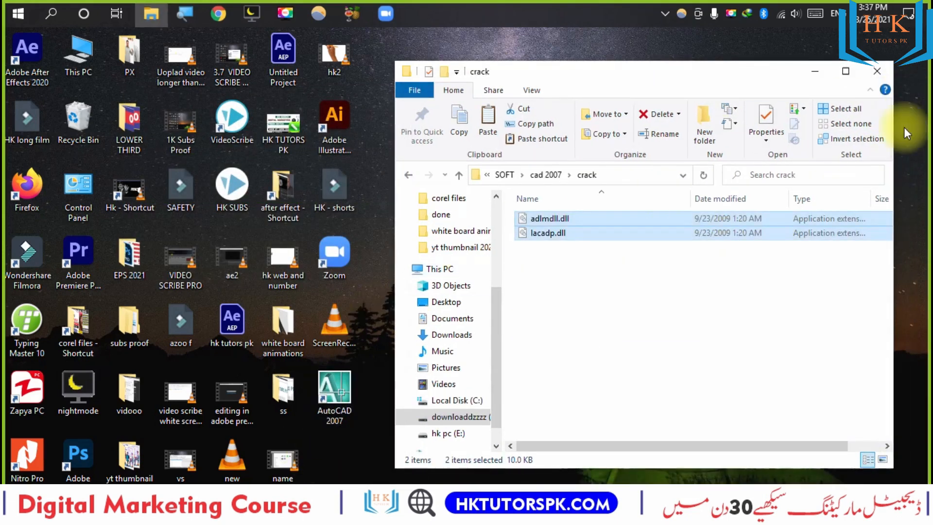
{"action": "left_click", "coordinate": [878, 71]}
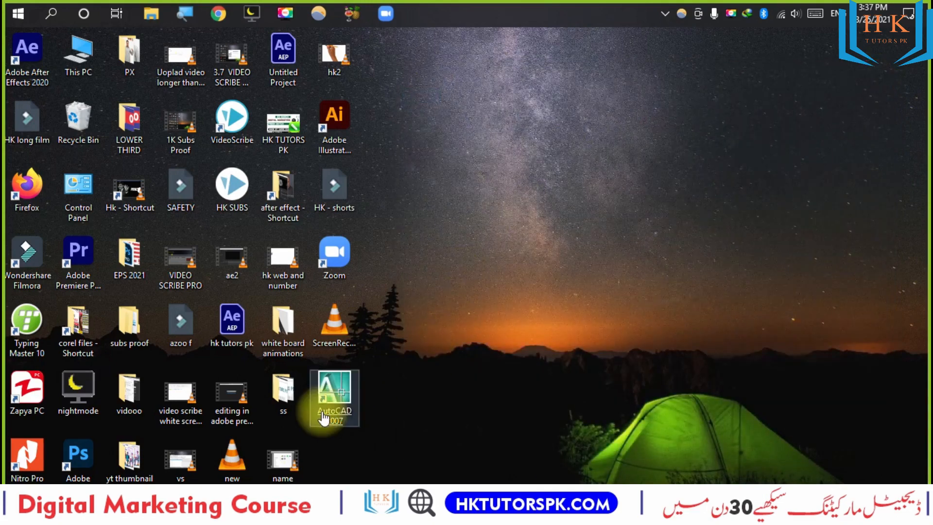
Launch AutoCAD 2007 without compatibility help in the AutoCAD Classic workspace, and permanently decline the New Features Workshop.
{"action": "double_click", "coordinate": [348, 426]}
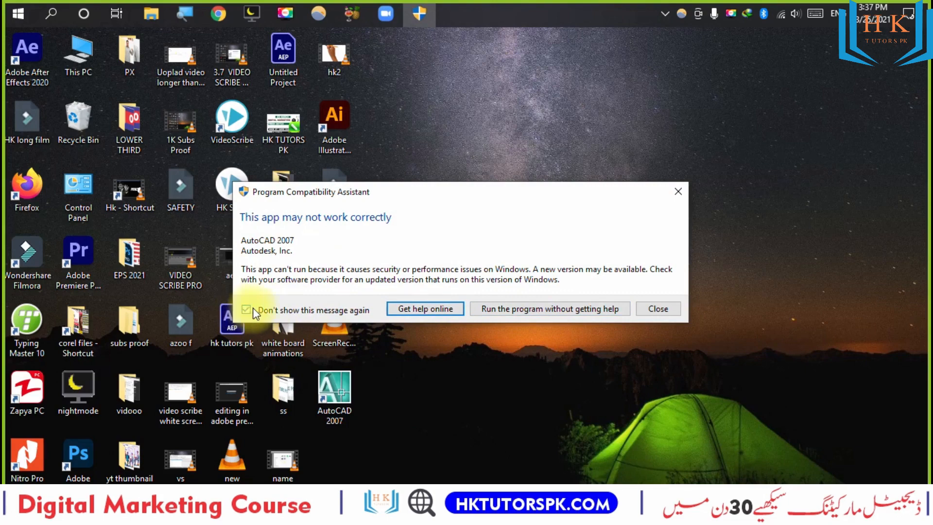
{"action": "left_click", "coordinate": [548, 311]}
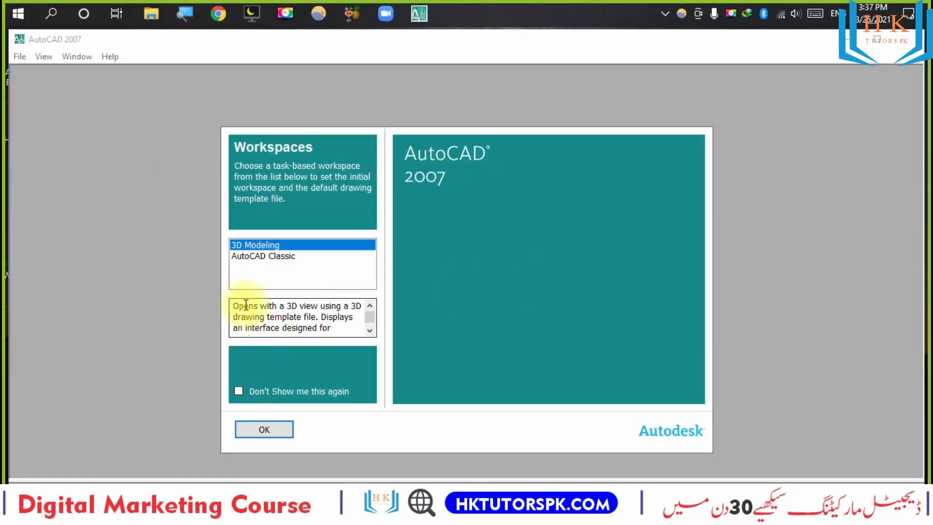
{"action": "left_click", "coordinate": [269, 257]}
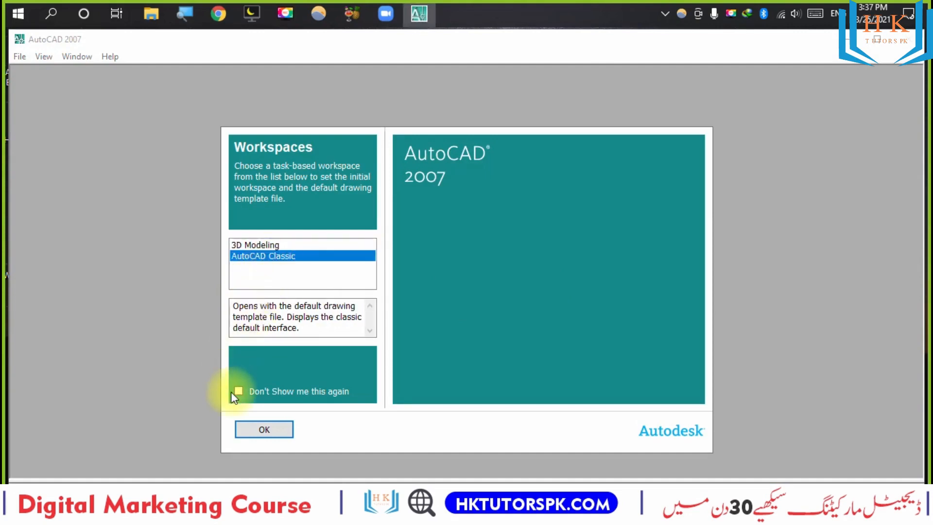
{"action": "left_click", "coordinate": [256, 427]}
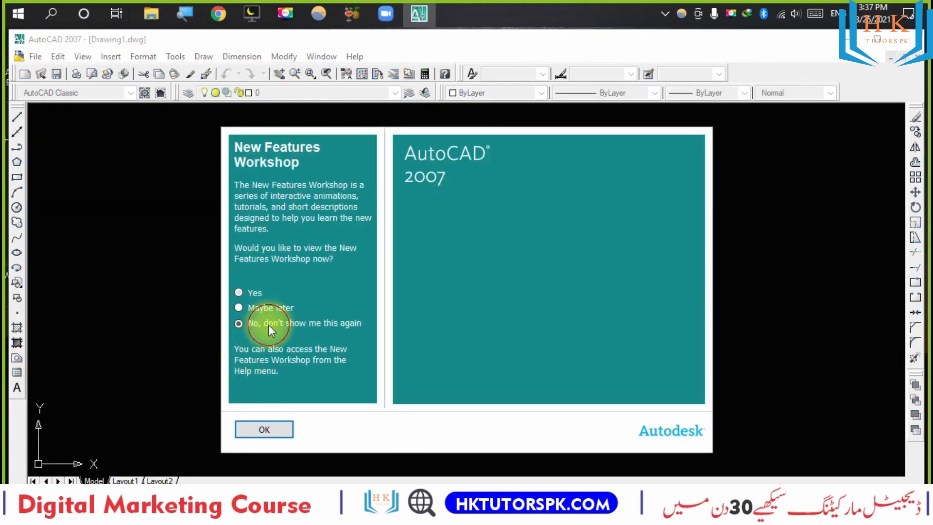
{"action": "left_click", "coordinate": [264, 430]}
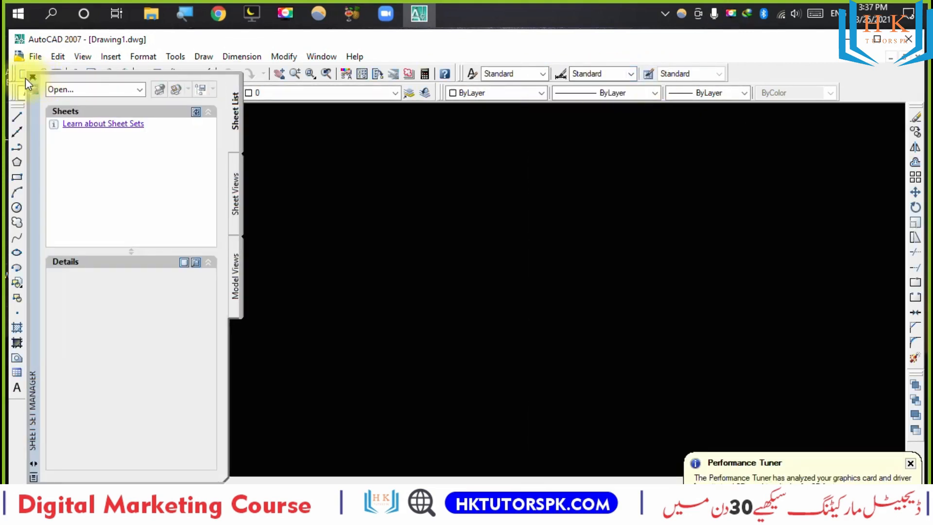
Maximize the AutoCAD window and clear away the Sheet Set Manager and the Performance Tuner notification.
{"action": "left_click", "coordinate": [33, 77]}
{"action": "left_click", "coordinate": [878, 38]}
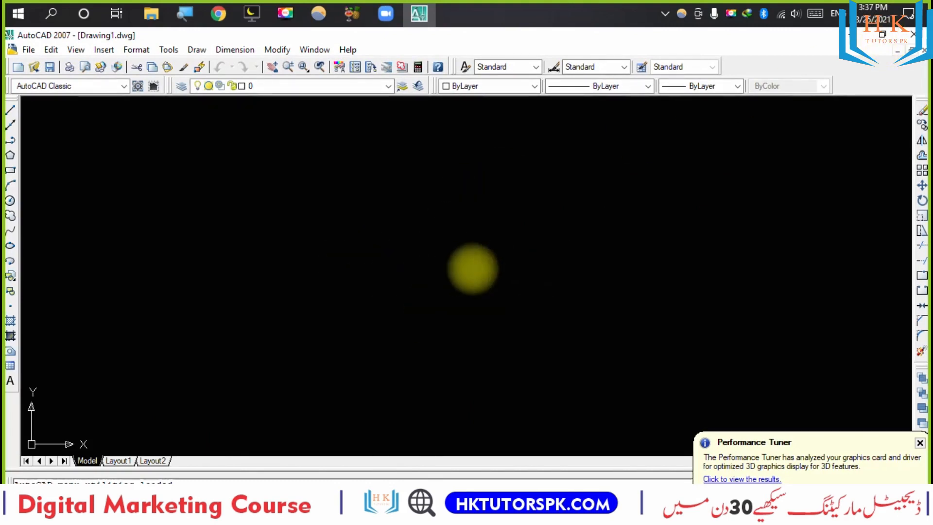
{"action": "left_click", "coordinate": [920, 444]}
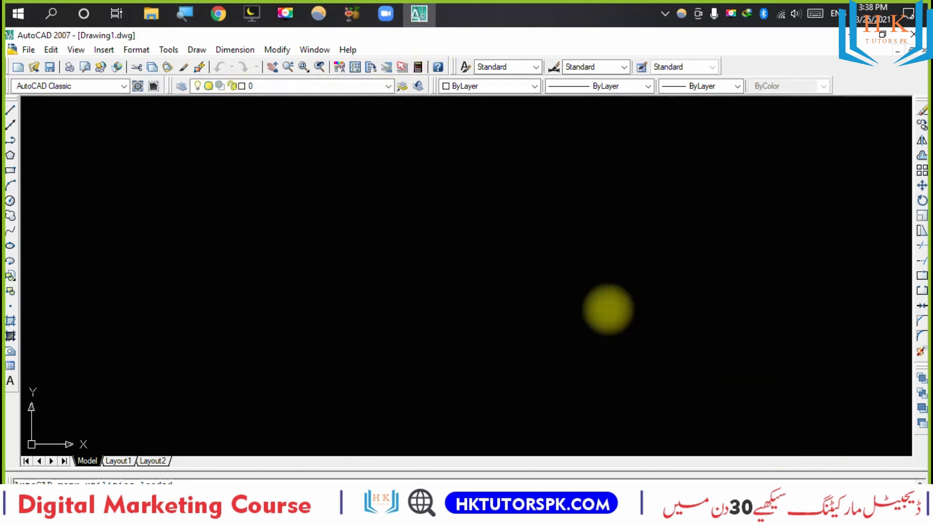
Open the Load Application dialog and browse to the downloaddzzzz (D:) drive.
{"action": "left_click", "coordinate": [197, 50]}
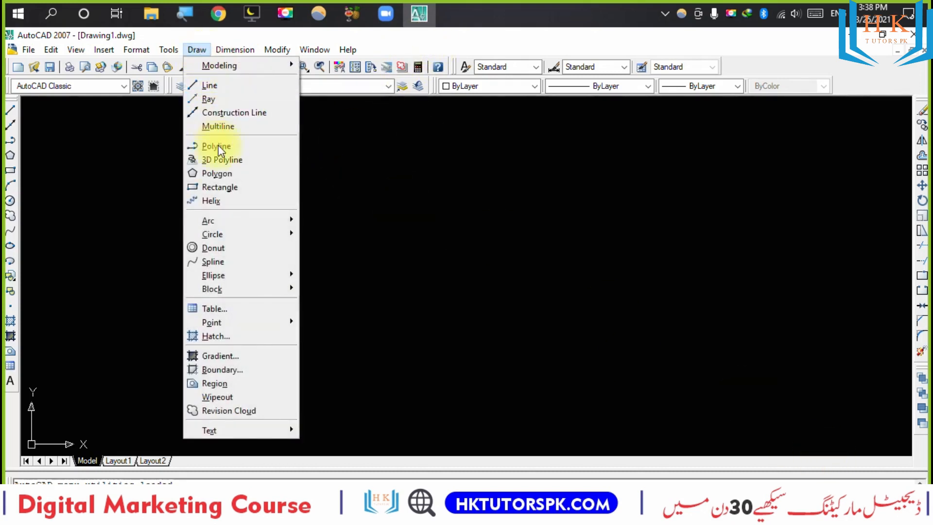
{"action": "mouse_move", "coordinate": [168, 50]}
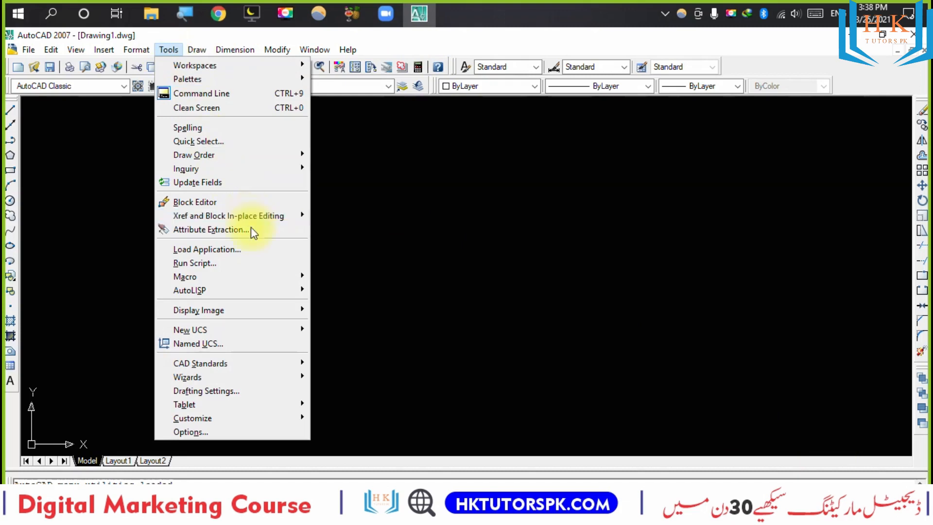
{"action": "left_click", "coordinate": [266, 250]}
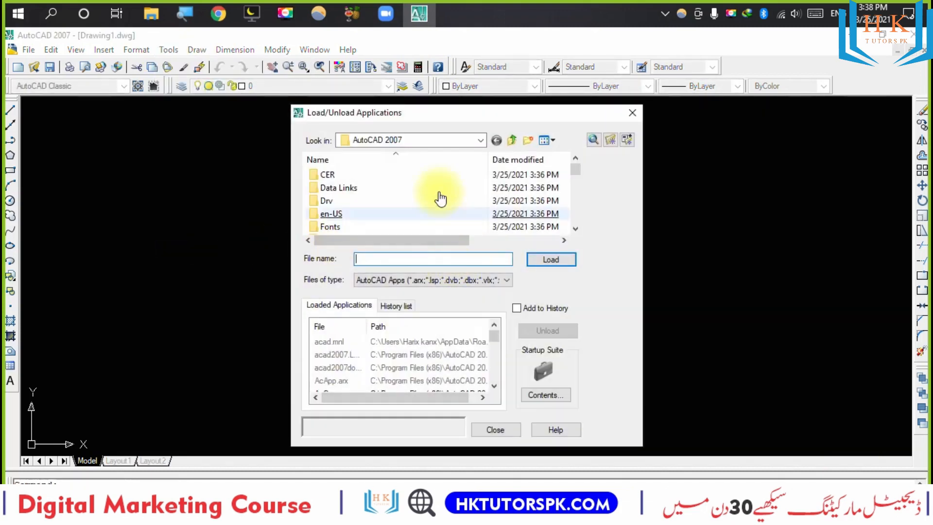
{"action": "left_click", "coordinate": [432, 141]}
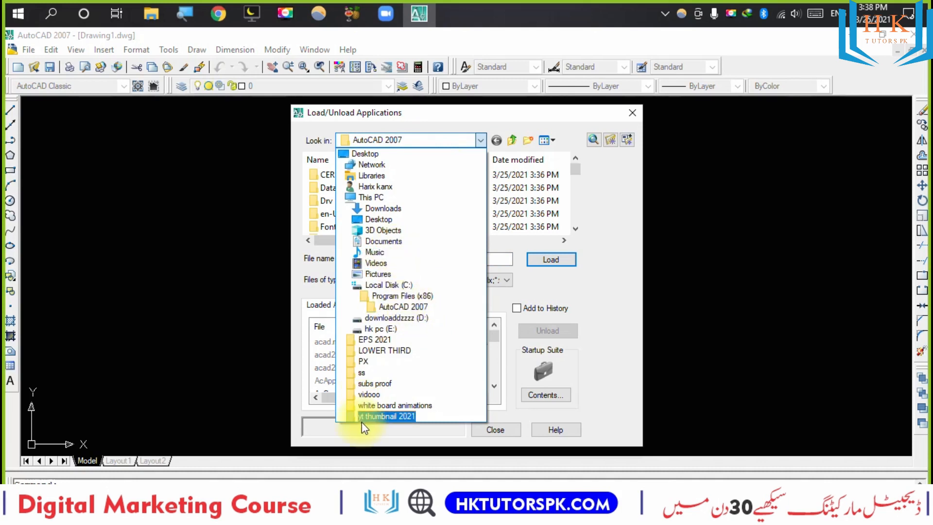
{"action": "left_click", "coordinate": [397, 318]}
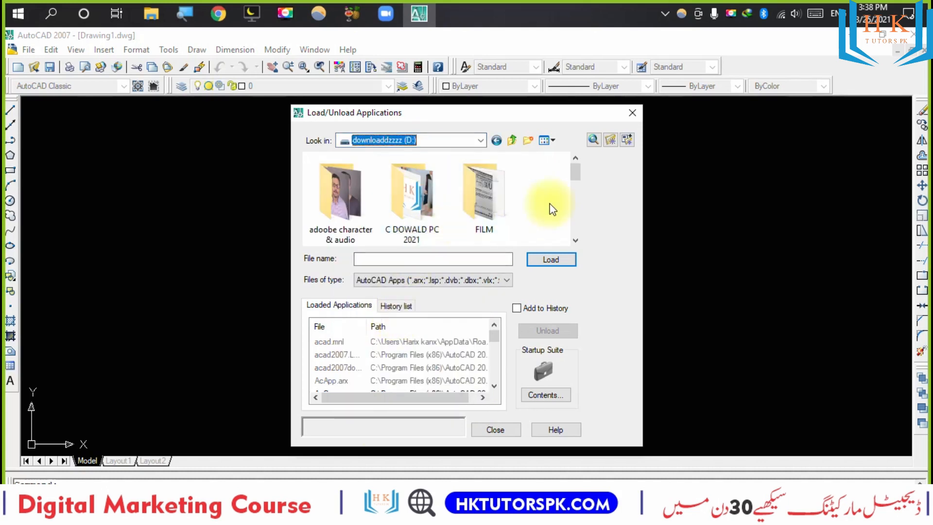
Browse through the SOFT and cad 2007 folders into the survey Commoand folder.
{"action": "scroll", "coordinate": [553, 210], "scroll_direction": "down", "scroll_amount": 1}
{"action": "scroll", "coordinate": [553, 210], "scroll_direction": "down", "scroll_amount": 1}
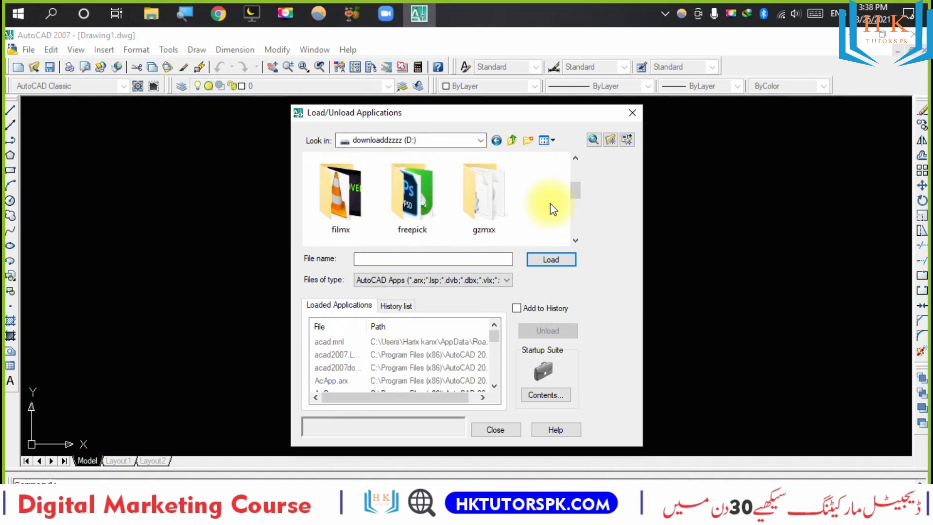
{"action": "scroll", "coordinate": [551, 203], "scroll_direction": "down", "scroll_amount": 1}
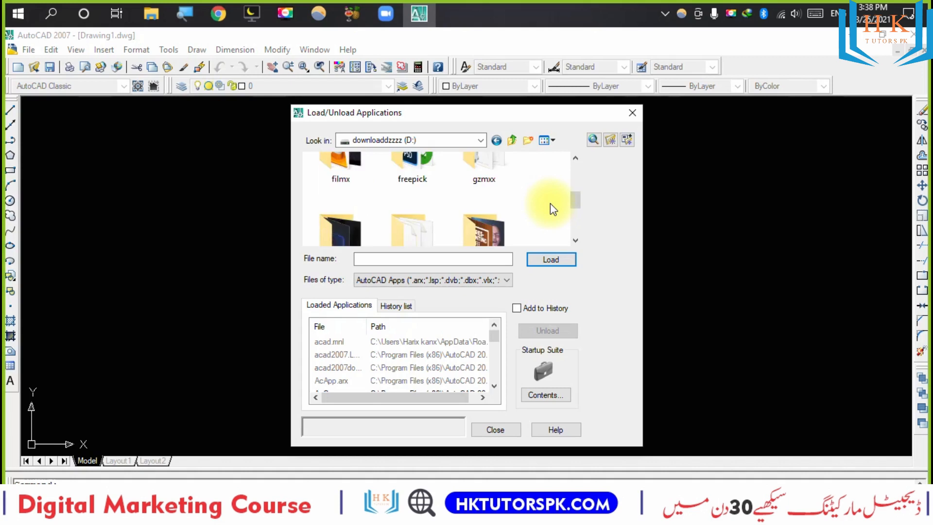
{"action": "scroll", "coordinate": [551, 203], "scroll_direction": "down", "scroll_amount": 1}
{"action": "scroll", "coordinate": [550, 203], "scroll_direction": "down", "scroll_amount": 1}
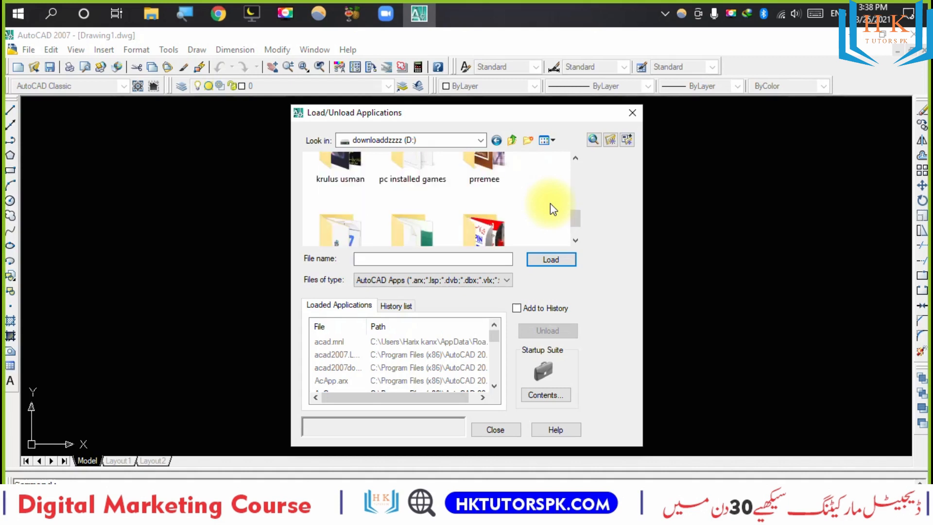
{"action": "scroll", "coordinate": [550, 209], "scroll_direction": "down", "scroll_amount": 1}
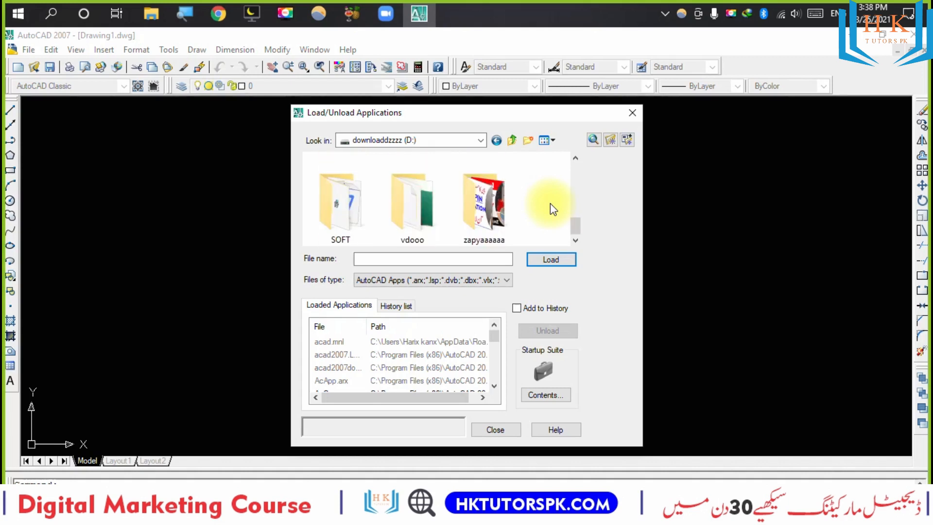
{"action": "double_click", "coordinate": [324, 212]}
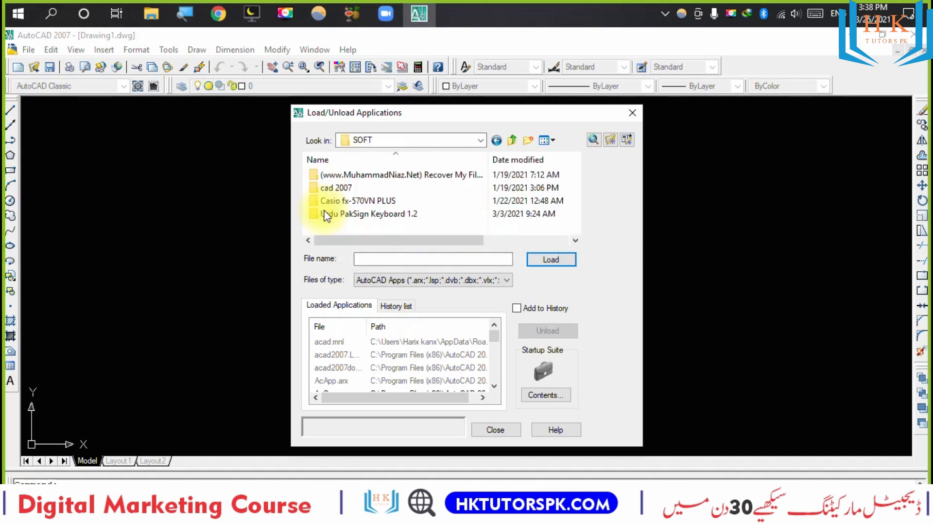
{"action": "double_click", "coordinate": [383, 190]}
{"action": "left_click", "coordinate": [382, 188]}
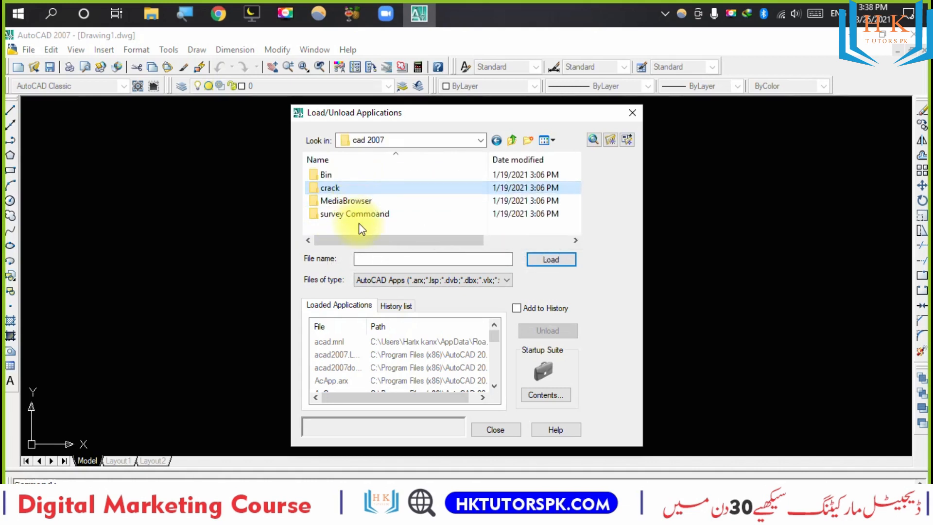
{"action": "double_click", "coordinate": [370, 215]}
Load the Label Point application file from the survey Commoand folder and close the Load/Unload Applications dialog.
{"action": "left_click", "coordinate": [403, 224]}
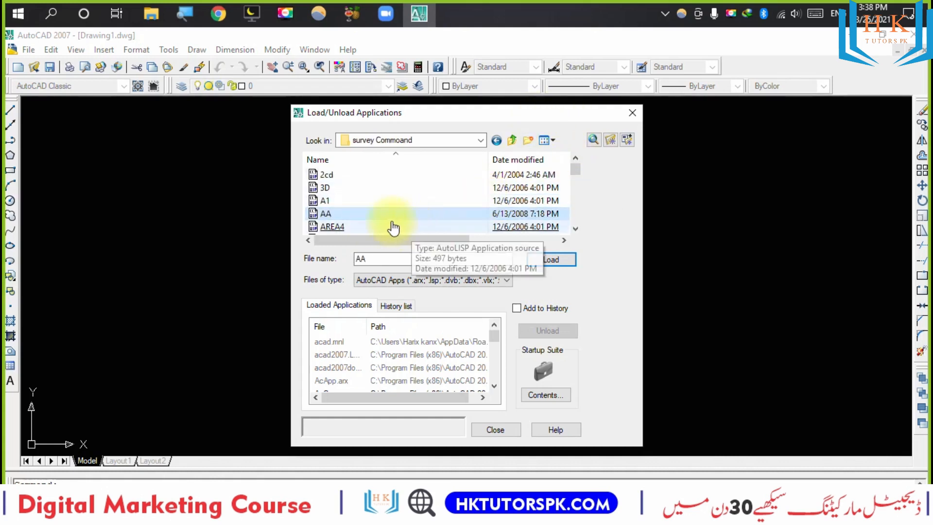
{"action": "left_click", "coordinate": [381, 189]}
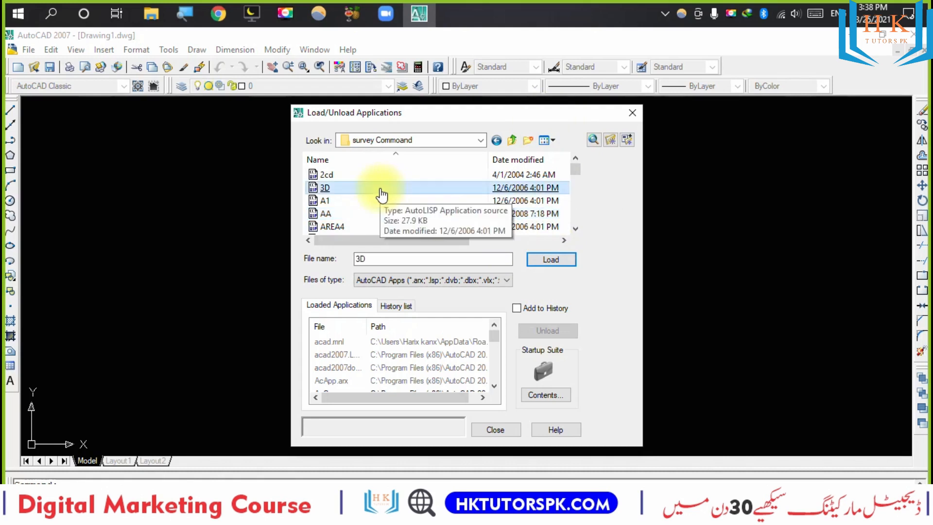
{"action": "left_click", "coordinate": [575, 228]}
{"action": "left_click", "coordinate": [575, 229]}
{"action": "left_click", "coordinate": [367, 227]}
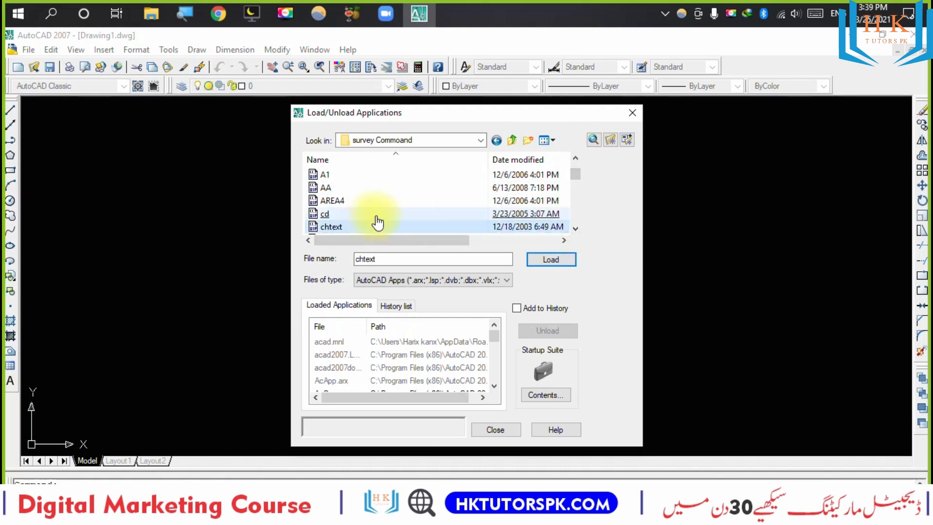
{"action": "left_click", "coordinate": [377, 216]}
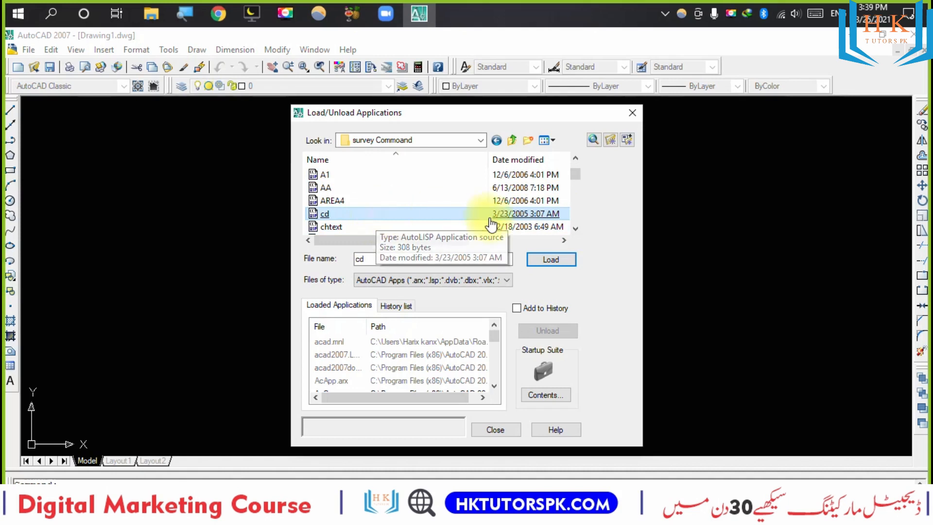
{"action": "left_click", "coordinate": [559, 227]}
{"action": "left_click", "coordinate": [576, 228]}
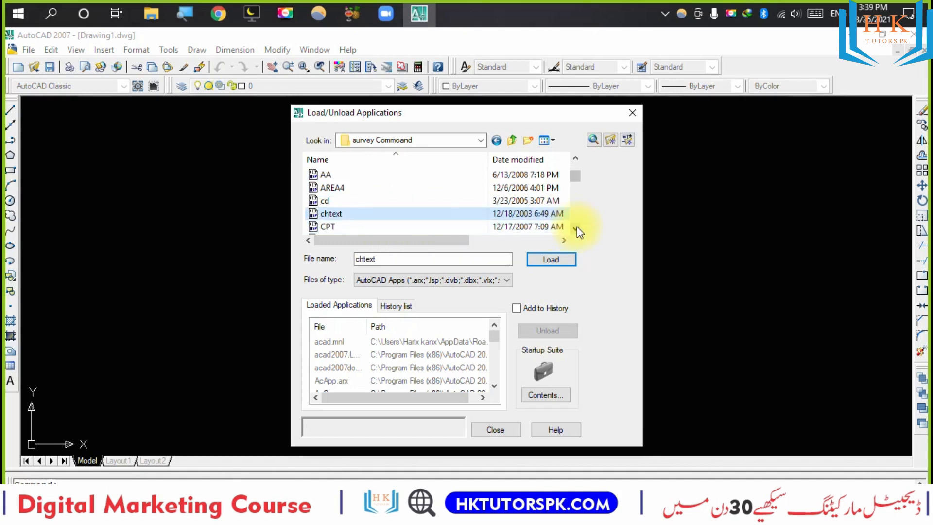
{"action": "left_click", "coordinate": [576, 229]}
{"action": "double_click", "coordinate": [576, 228]}
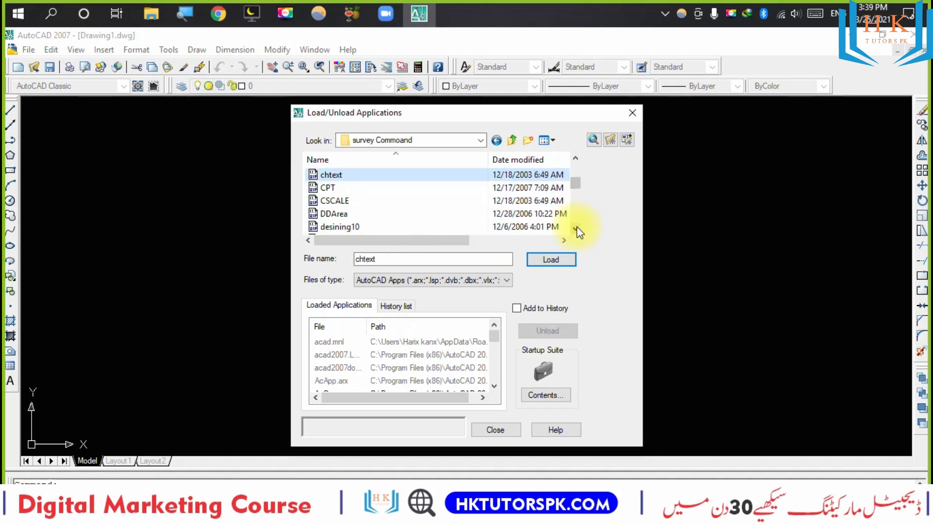
{"action": "left_click", "coordinate": [576, 227]}
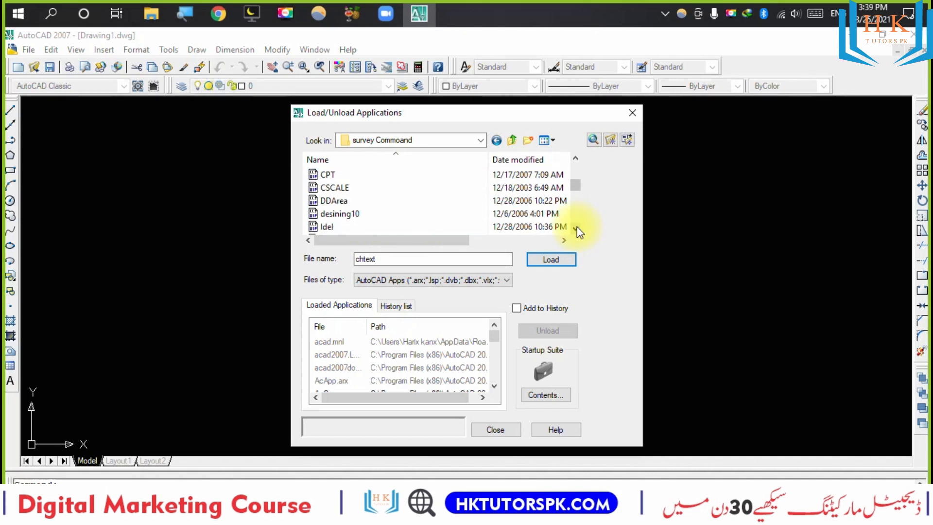
{"action": "left_click", "coordinate": [576, 227]}
{"action": "left_click", "coordinate": [576, 228]}
{"action": "left_click", "coordinate": [576, 227]}
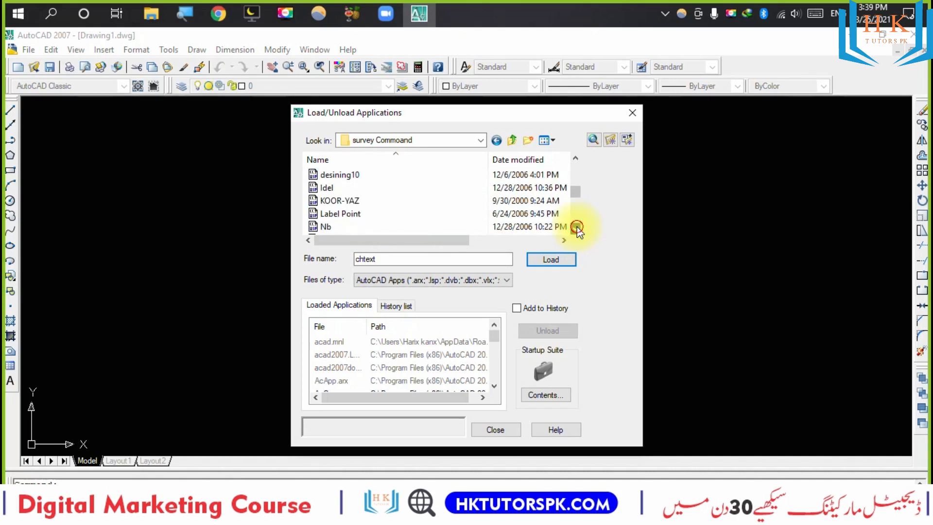
{"action": "double_click", "coordinate": [367, 220]}
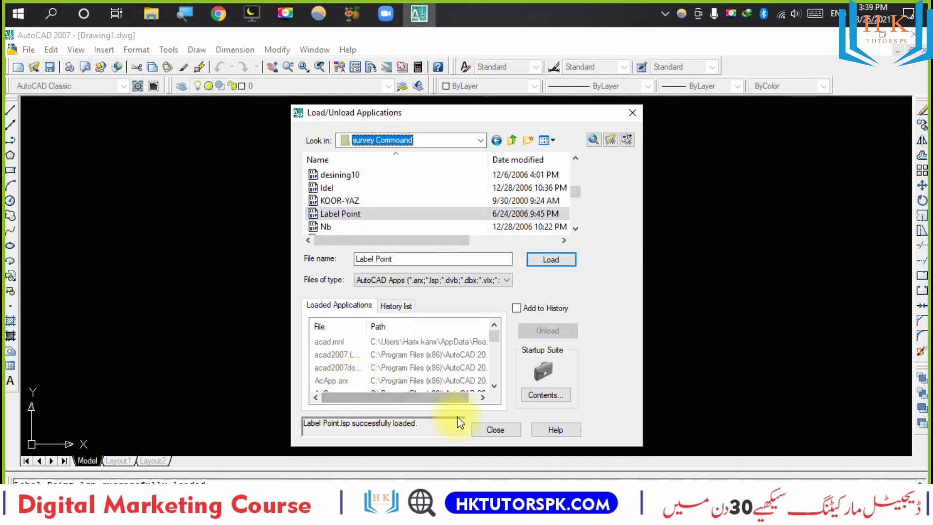
{"action": "left_click", "coordinate": [501, 427]}
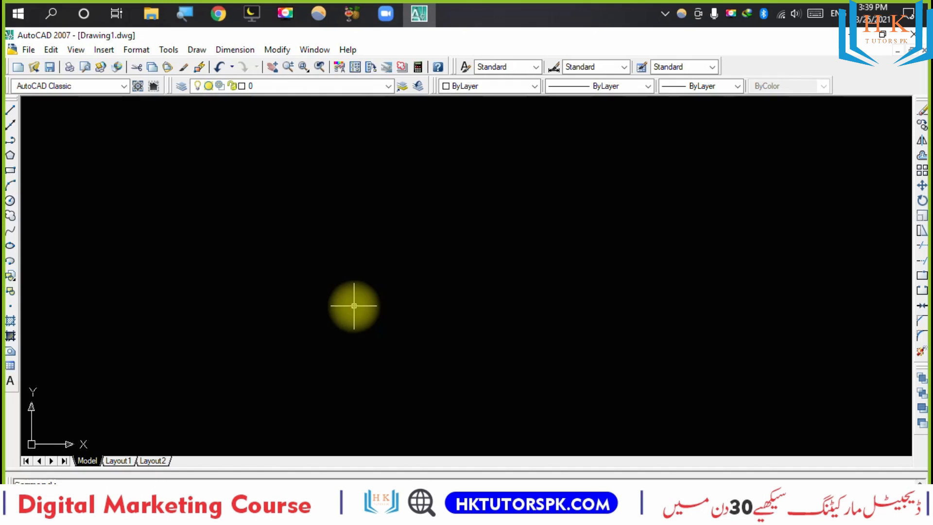
Enable all object snap modes in the Drafting Settings and accept them.
{"action": "type", "text": "os"}
{"action": "key", "text": "Return"}
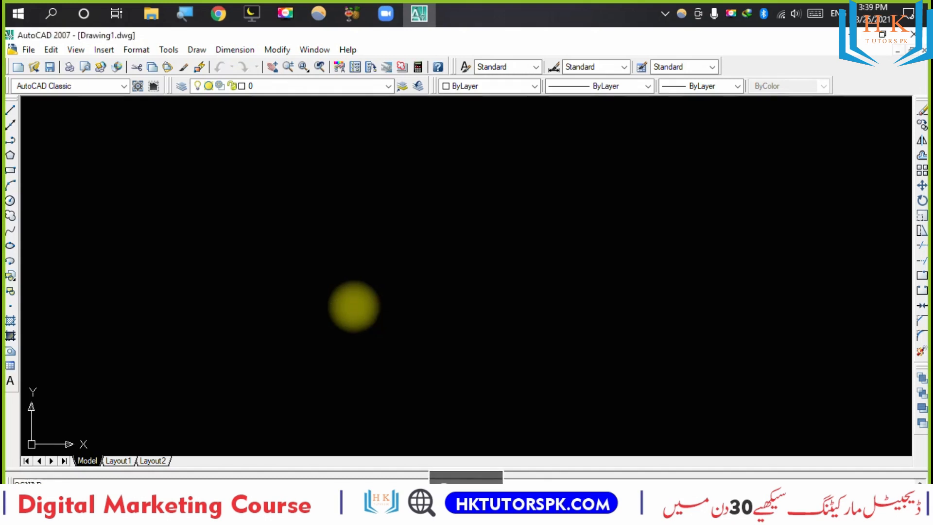
{"action": "left_click", "coordinate": [571, 204]}
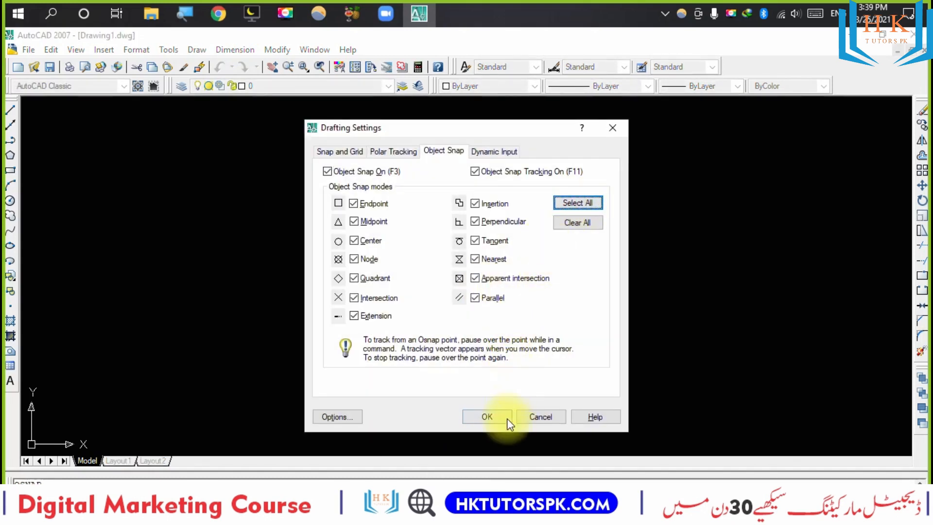
{"action": "left_click", "coordinate": [487, 418]}
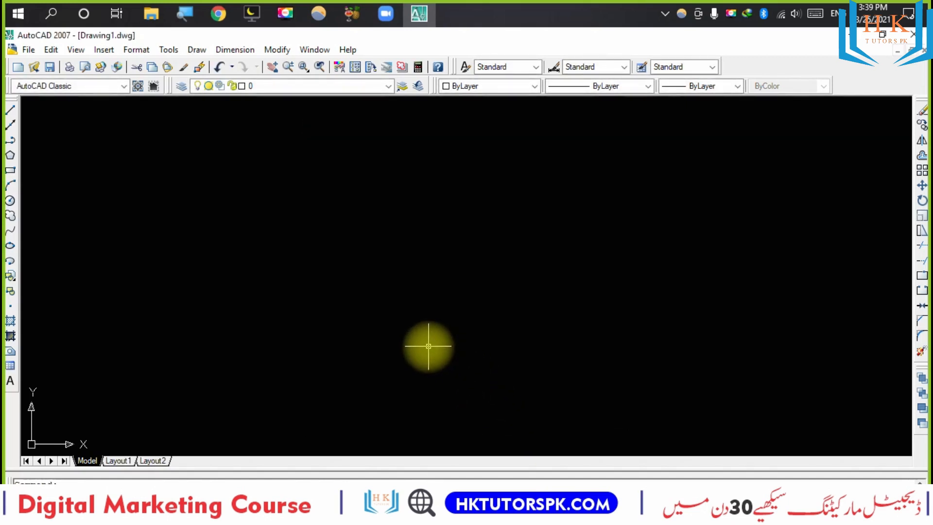
Set the pickbox size and the grip size to their maximum in the Selection options.
{"action": "type", "text": "op"}
{"action": "key", "text": "Return"}
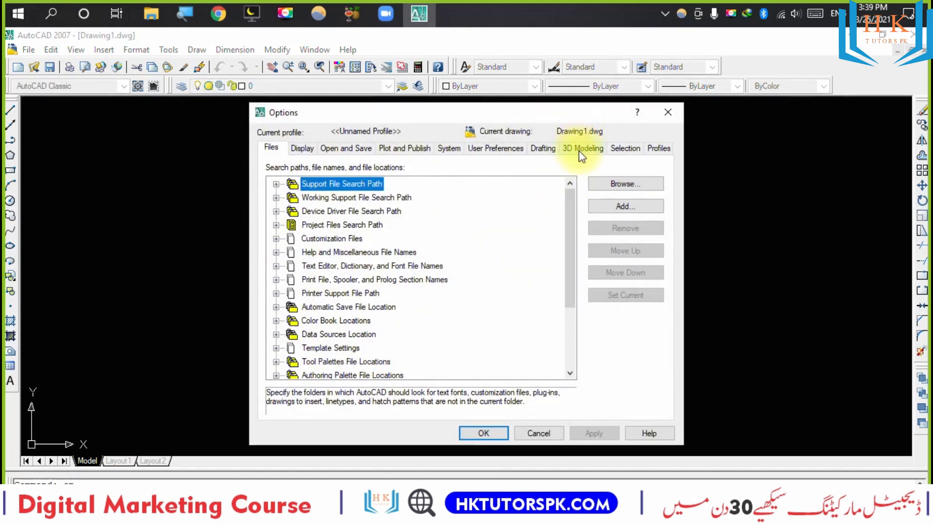
{"action": "left_click", "coordinate": [579, 149]}
{"action": "left_click", "coordinate": [624, 149]}
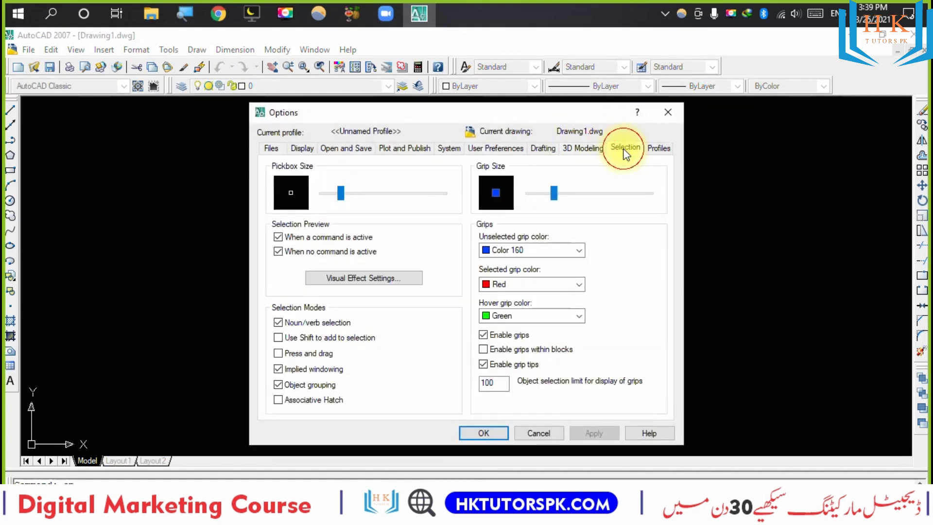
{"action": "left_click", "coordinate": [434, 192]}
{"action": "left_click", "coordinate": [586, 194]}
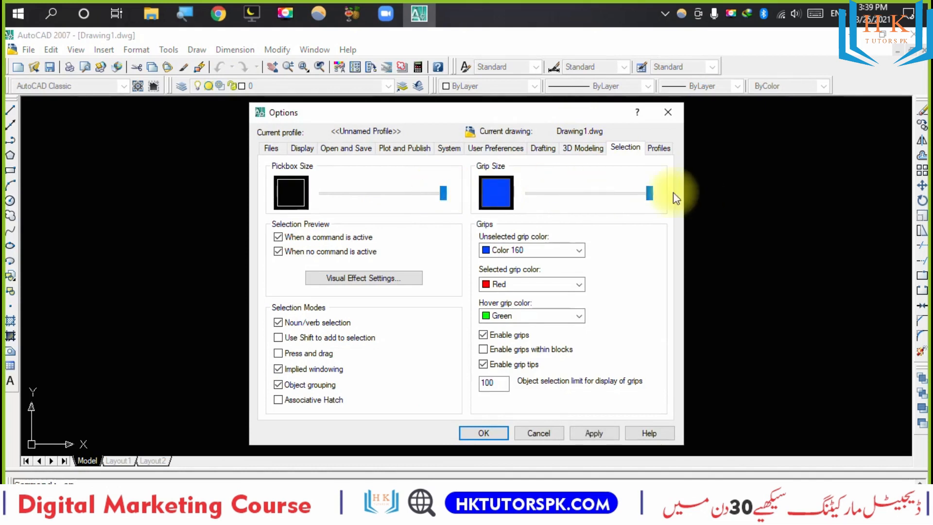
Set the AutoSnap marker size and the aperture size to their maximum in the Drafting options.
{"action": "left_click", "coordinate": [658, 148]}
{"action": "left_click", "coordinate": [581, 149]}
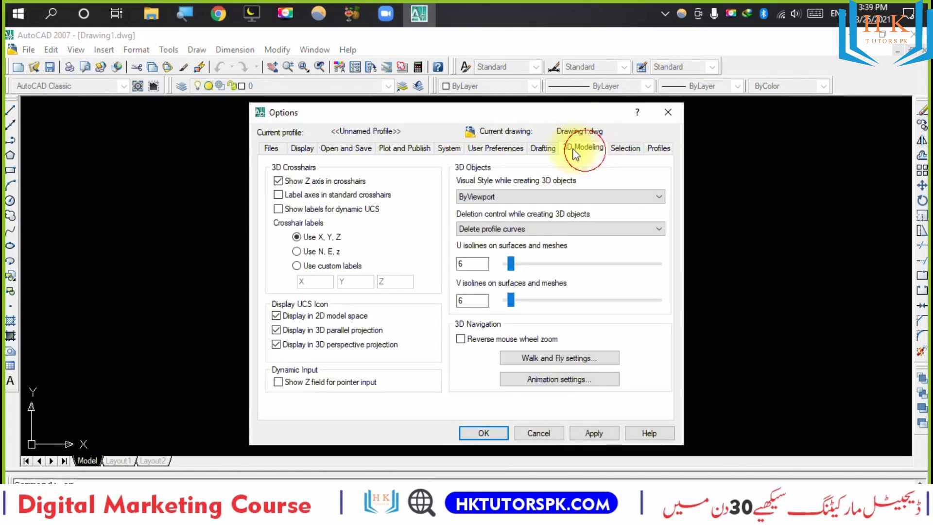
{"action": "left_click", "coordinate": [541, 148]}
{"action": "left_click", "coordinate": [381, 314]}
{"action": "left_click_drag", "start_coordinate": [384, 318], "coordinate": [449, 313]}
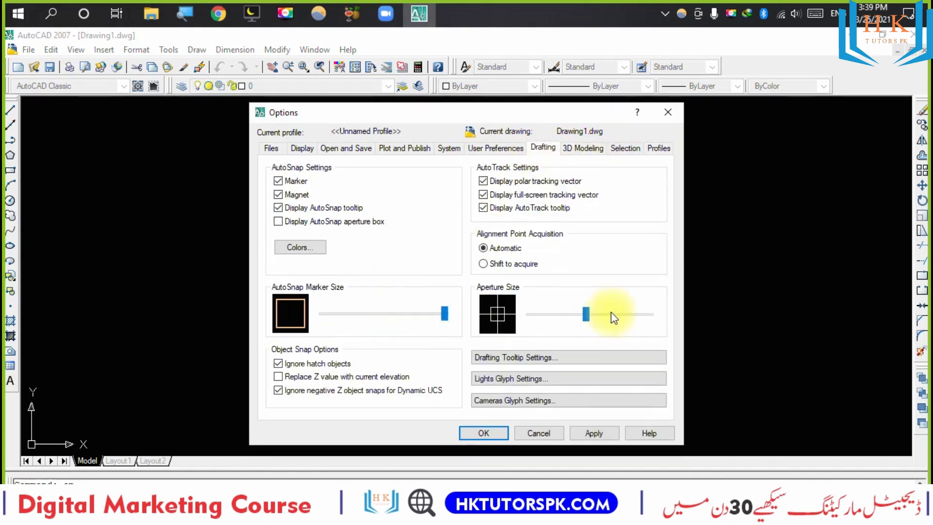
{"action": "left_click_drag", "start_coordinate": [588, 314], "coordinate": [708, 312]}
Set the crosshair size to 25 in the Display options and accept all the option changes.
{"action": "left_click", "coordinate": [298, 148]}
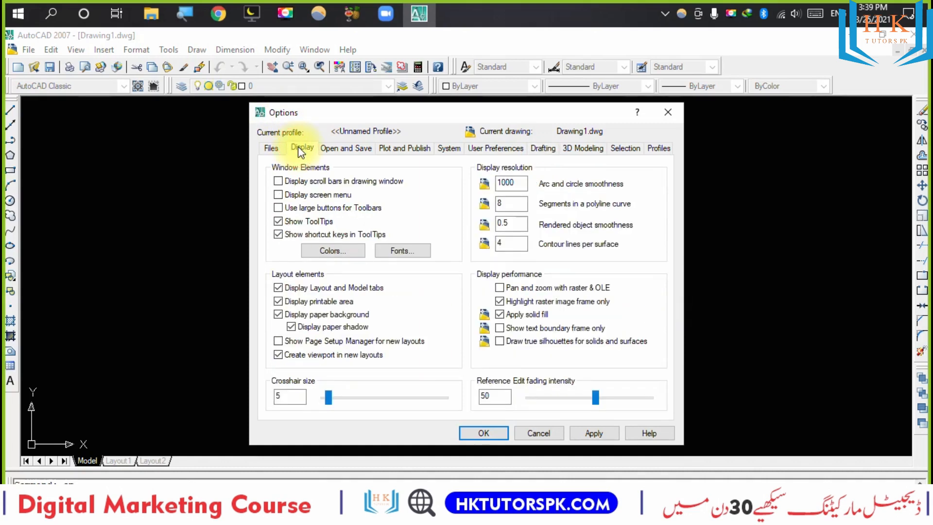
{"action": "left_click", "coordinate": [357, 401]}
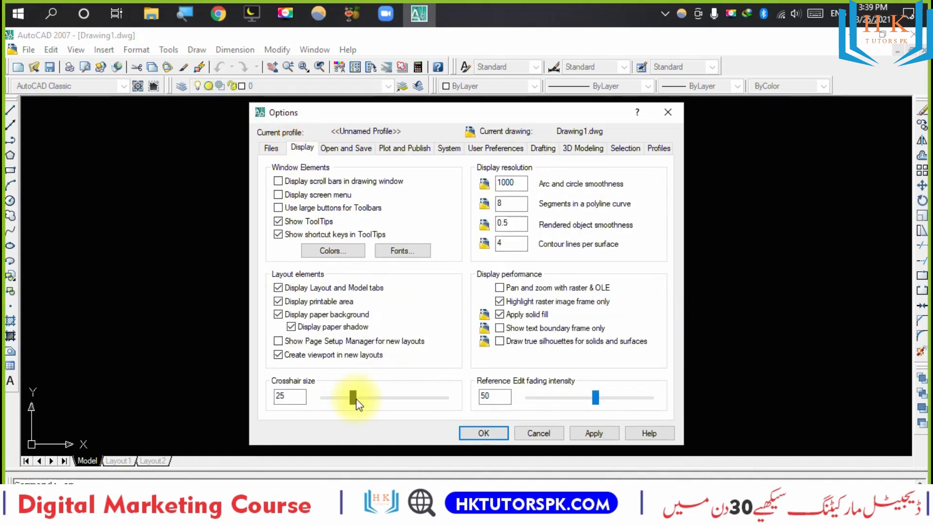
{"action": "left_click", "coordinate": [348, 149]}
{"action": "left_click", "coordinate": [411, 149]}
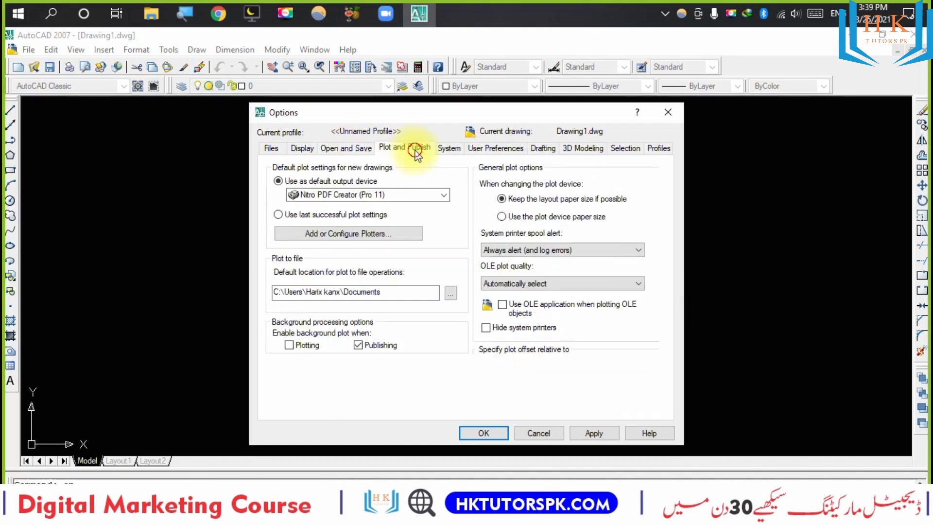
{"action": "left_click", "coordinate": [484, 433]}
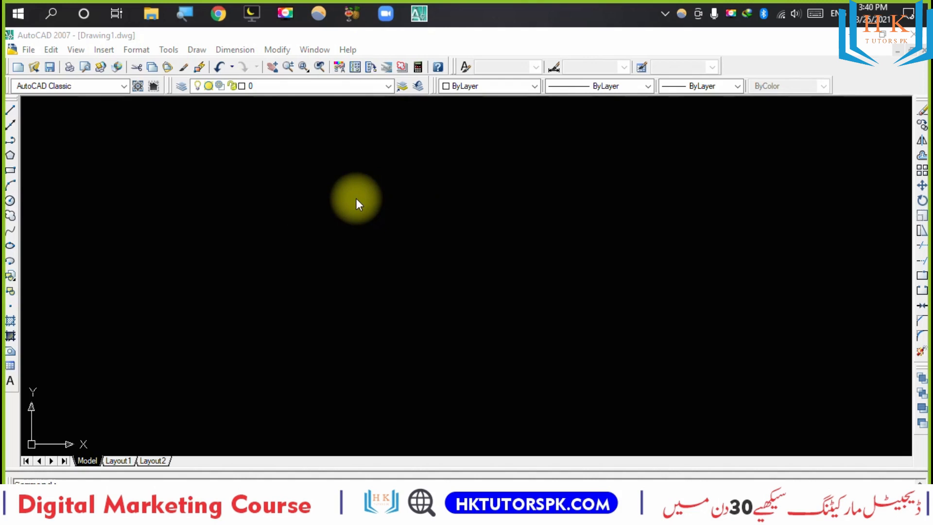
Undo the last crosshair size change and leave no command active.
{"action": "left_click", "coordinate": [489, 267]}
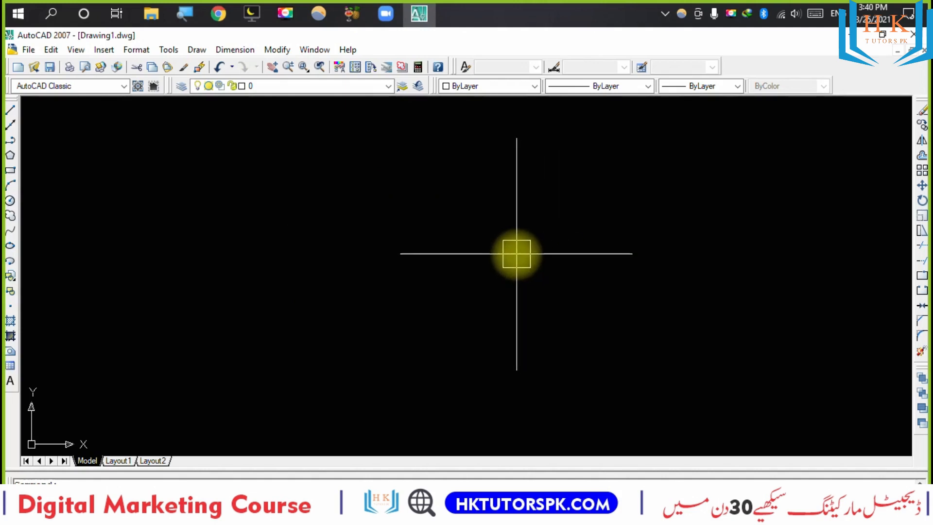
{"action": "type", "text": "u"}
{"action": "key", "text": "Return"}
{"action": "key", "text": "Escape"}
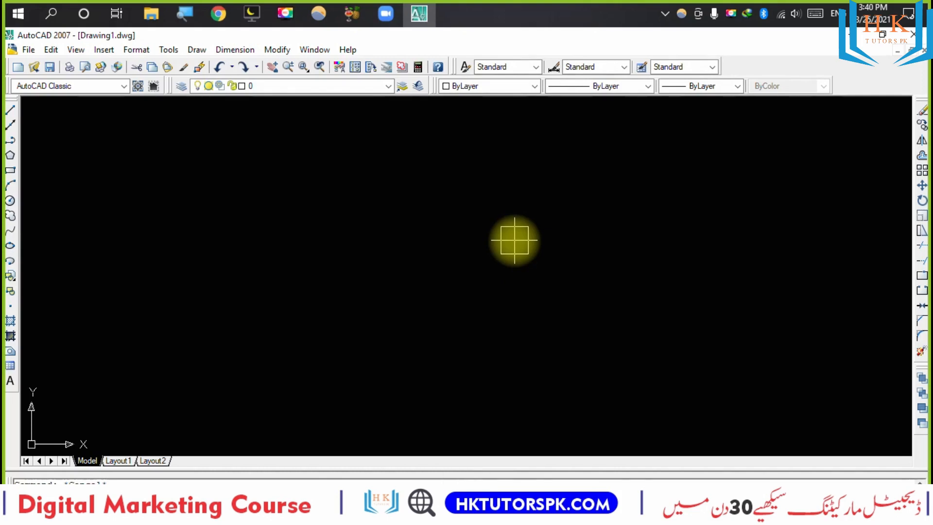
{"action": "type", "text": "op"}
{"action": "key", "text": "Return"}
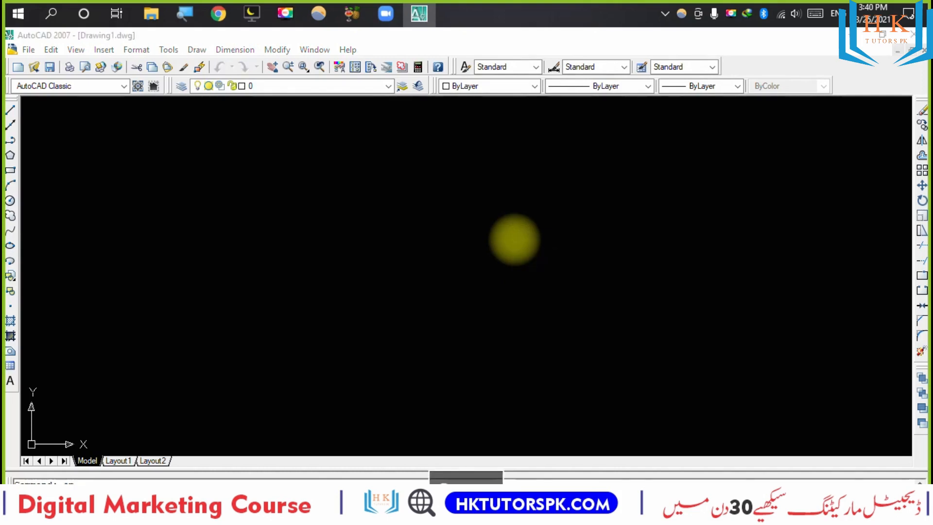
{"action": "key", "text": "Escape"}
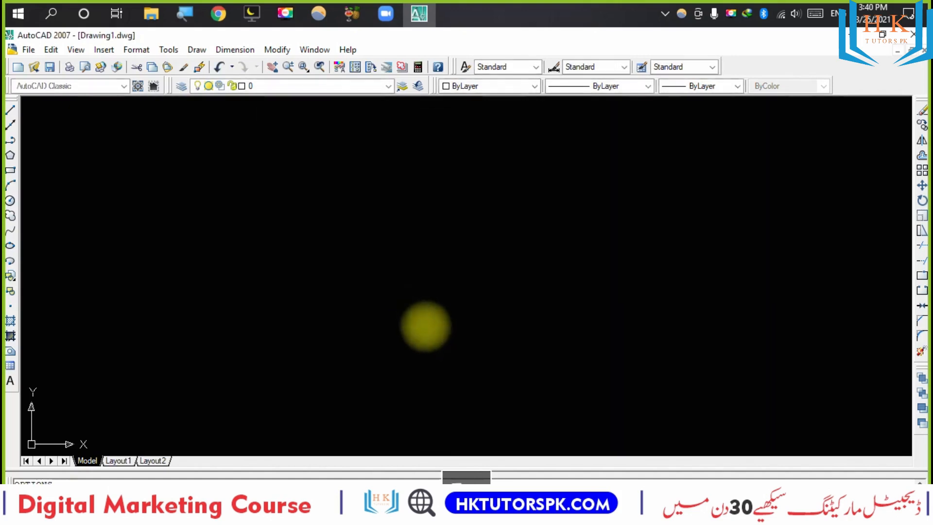
Set the crosshair size to 25 in the Display options and accept the change.
{"action": "type", "text": "op"}
{"action": "key", "text": "Return"}
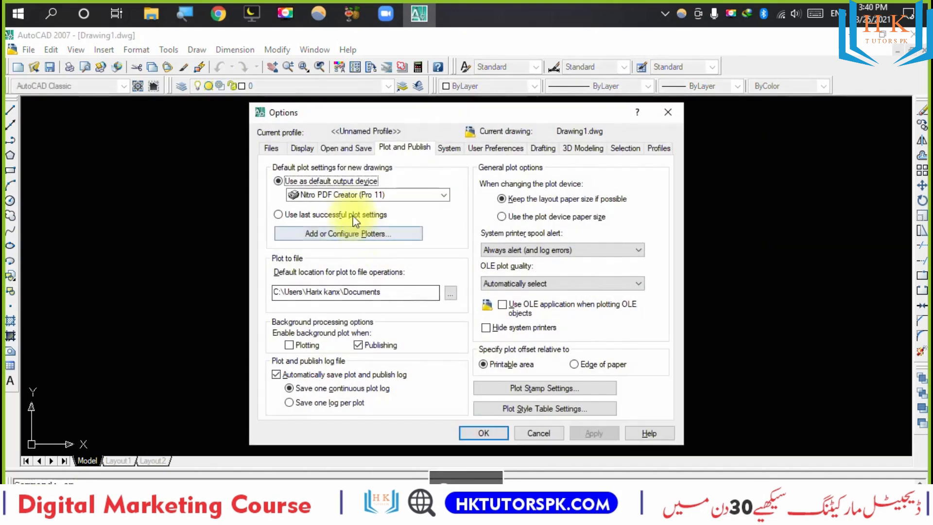
{"action": "left_click", "coordinate": [302, 153]}
{"action": "left_click_drag", "start_coordinate": [322, 397], "coordinate": [354, 395]}
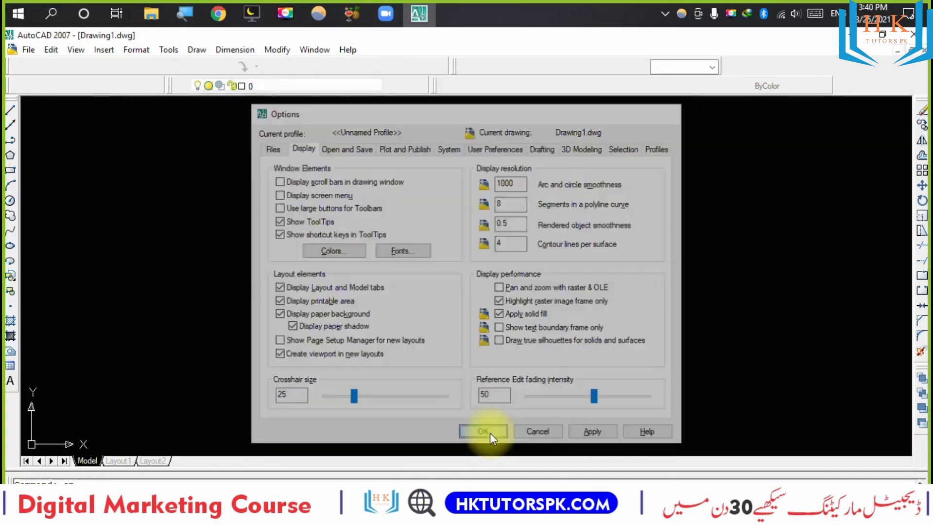
{"action": "left_click", "coordinate": [486, 433]}
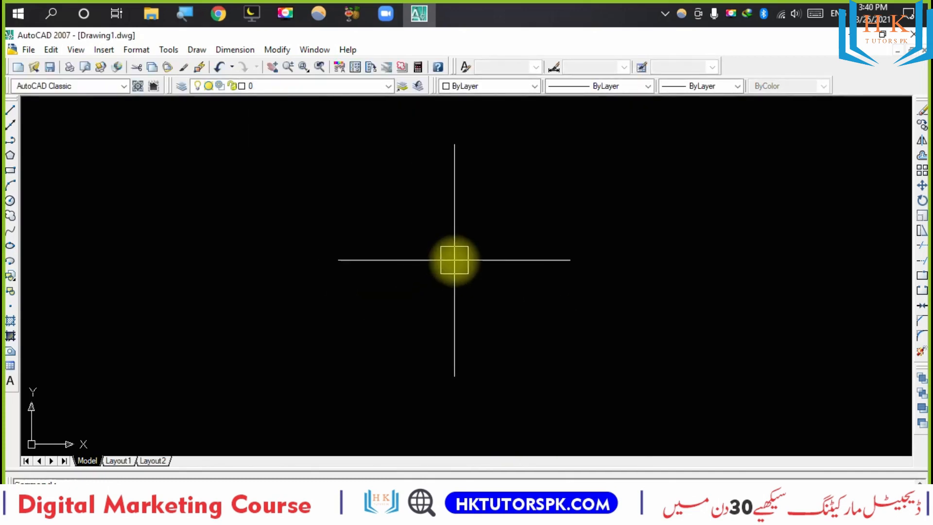
Set the drawing units to Architectural length with a precision of 0'-0 1/8".
{"action": "type", "text": "un"}
{"action": "key", "text": "Return"}
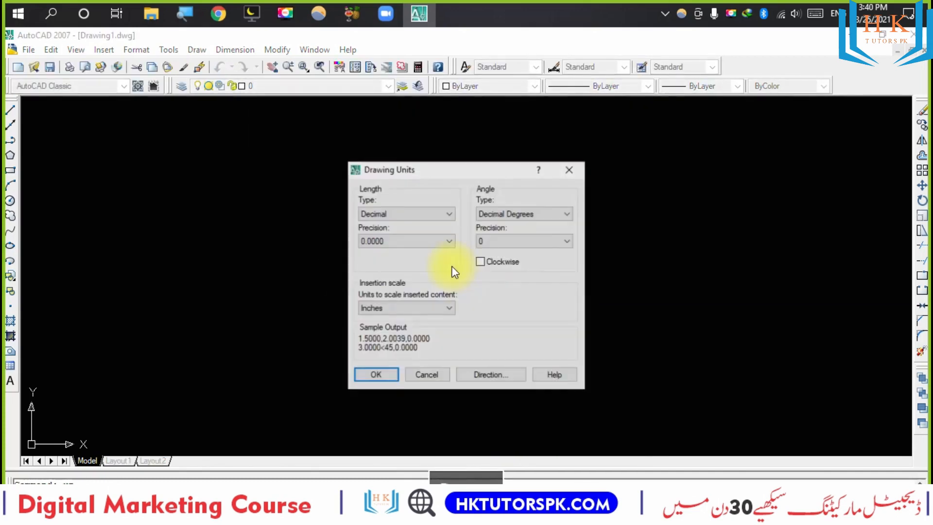
{"action": "key", "text": "a"}
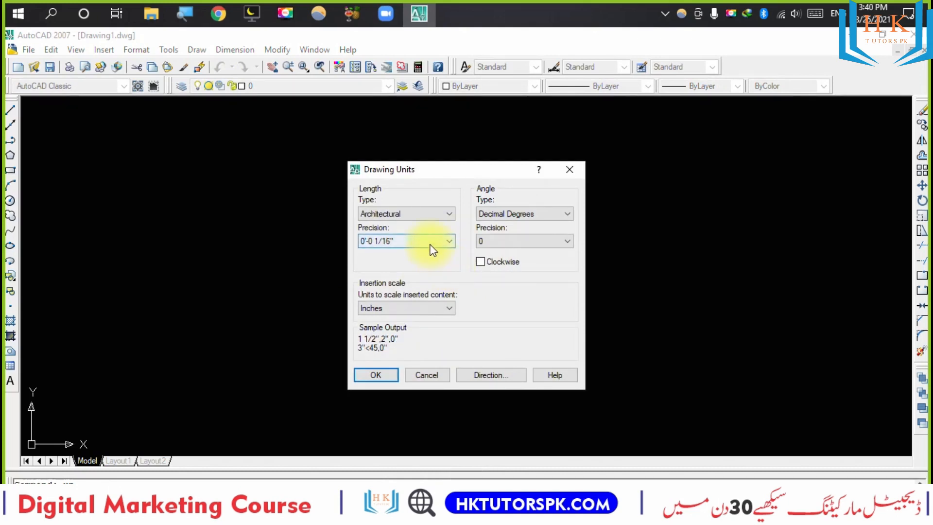
{"action": "left_click", "coordinate": [413, 240]}
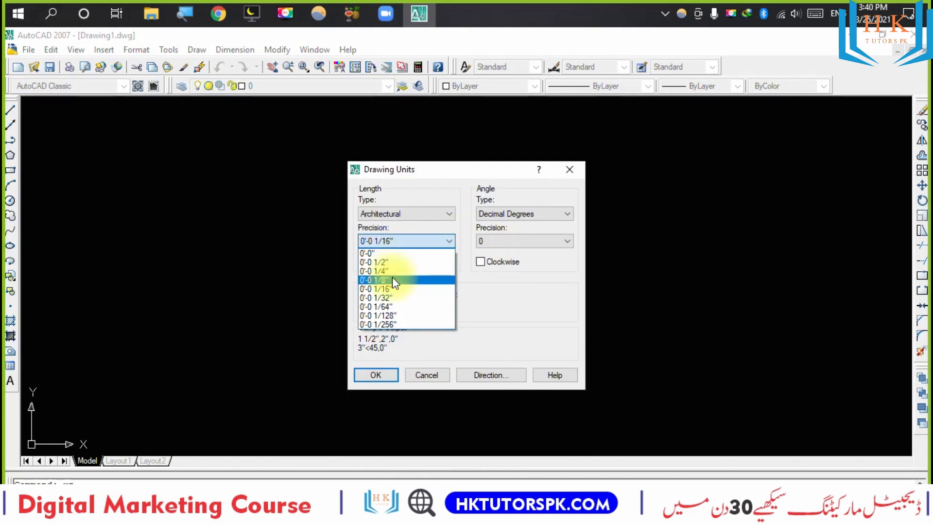
{"action": "left_click", "coordinate": [397, 280]}
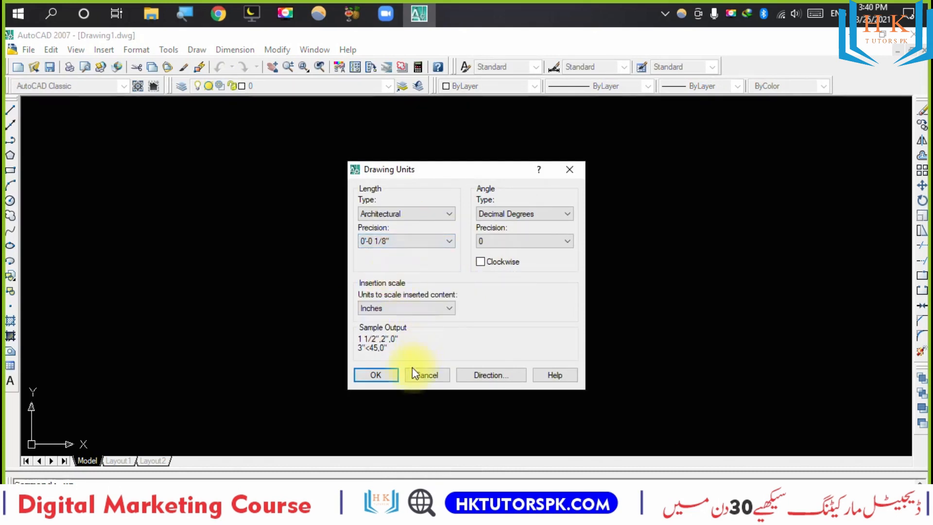
{"action": "left_click", "coordinate": [378, 375]}
Modify the Standard dimension style with an arrow size of 9 and a text height of 9.
{"action": "type", "text": "d"}
{"action": "key", "text": "Return"}
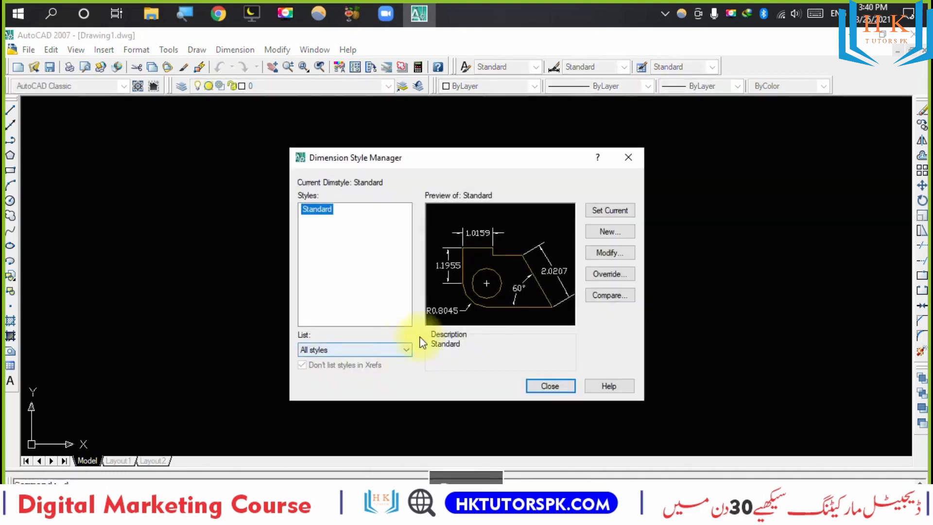
{"action": "left_click", "coordinate": [609, 254]}
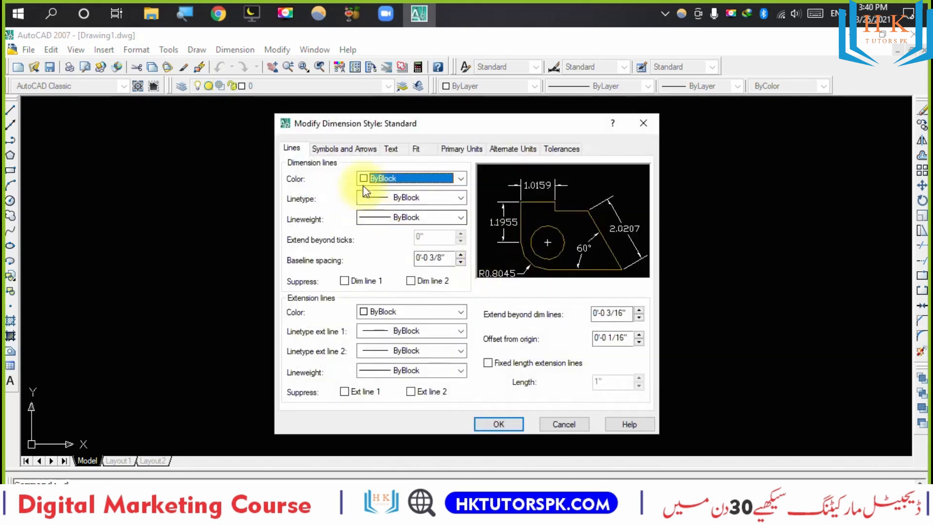
{"action": "left_click", "coordinate": [336, 154]}
{"action": "double_click", "coordinate": [323, 289]}
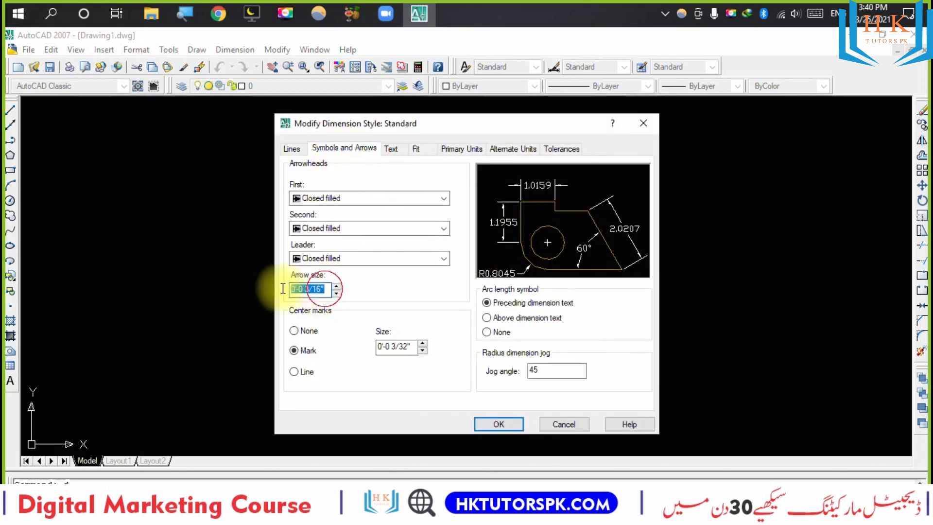
{"action": "type", "text": "9"}
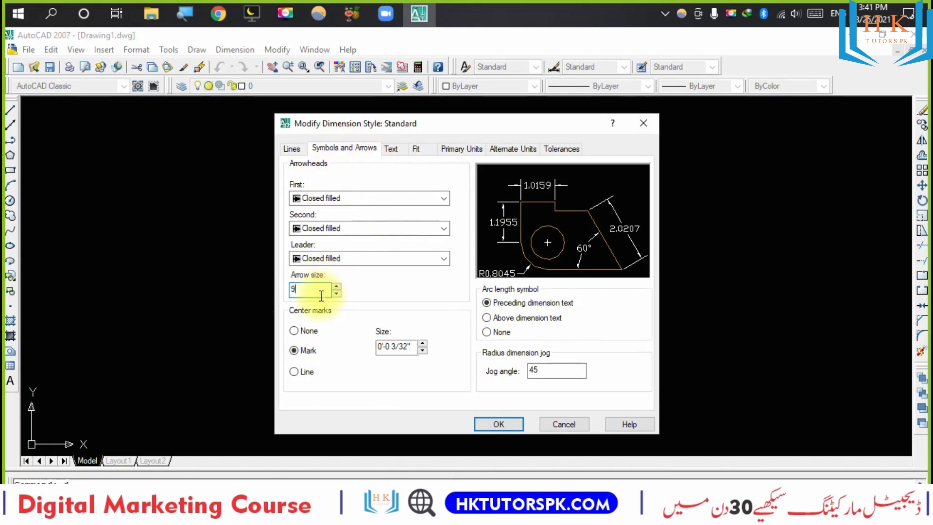
{"action": "left_click", "coordinate": [391, 149]}
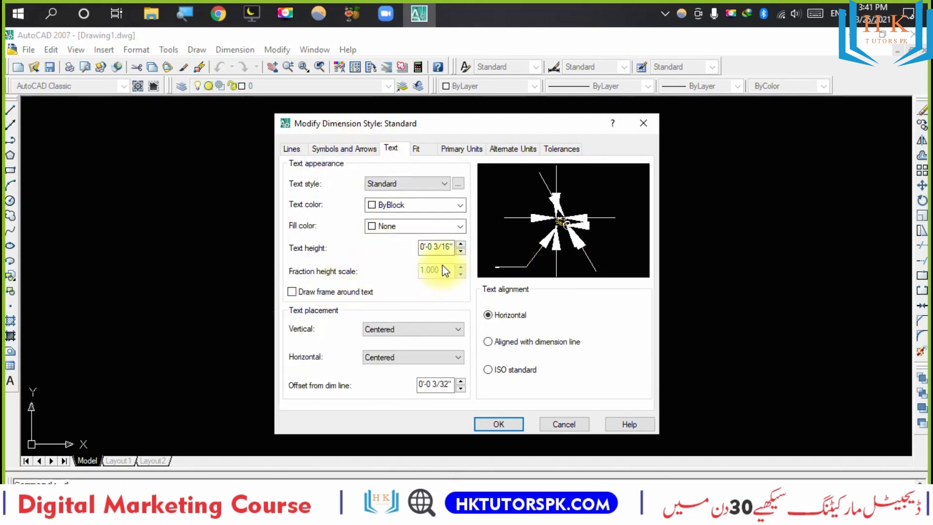
{"action": "double_click", "coordinate": [445, 248]}
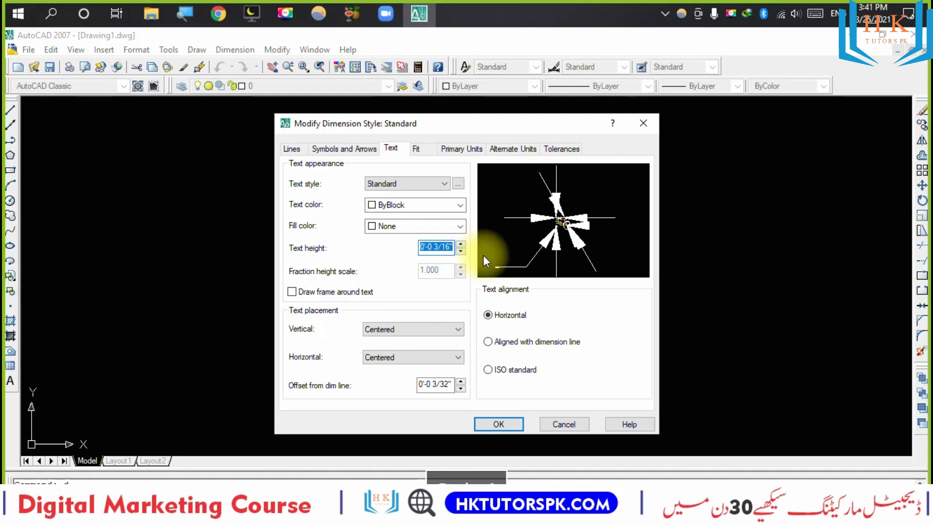
{"action": "type", "text": "9"}
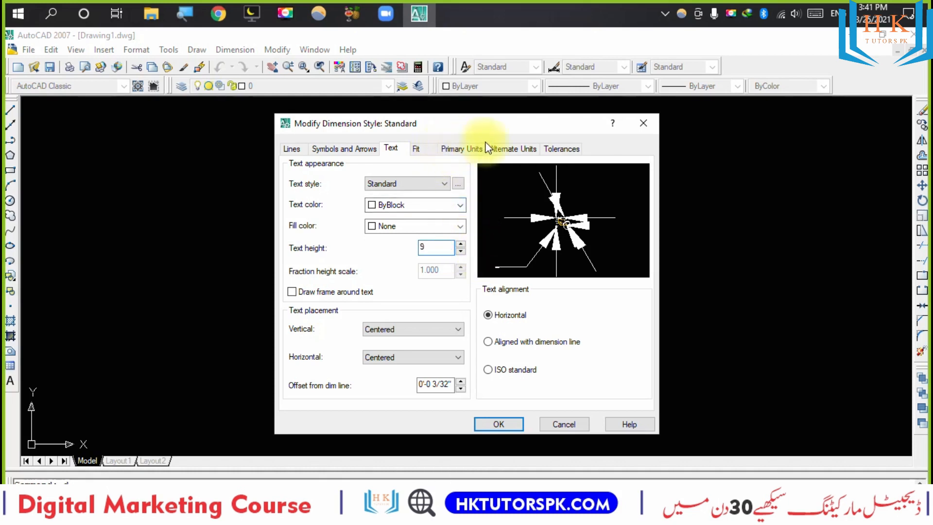
Set the dimension style's primary units to Architectural with 0'-0 1/8" precision, then accept the style changes.
{"action": "left_click", "coordinate": [466, 152]}
{"action": "left_click", "coordinate": [437, 177]}
{"action": "left_click", "coordinate": [427, 217]}
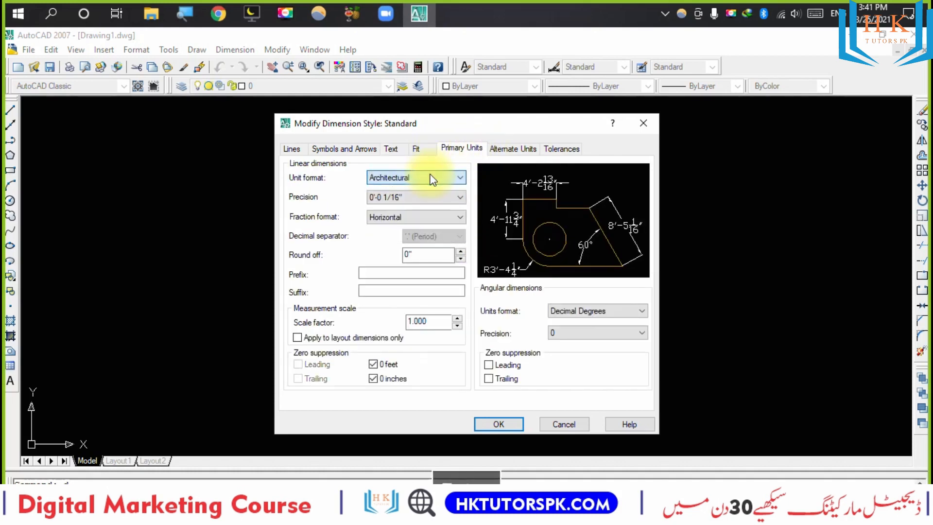
{"action": "left_click", "coordinate": [430, 199]}
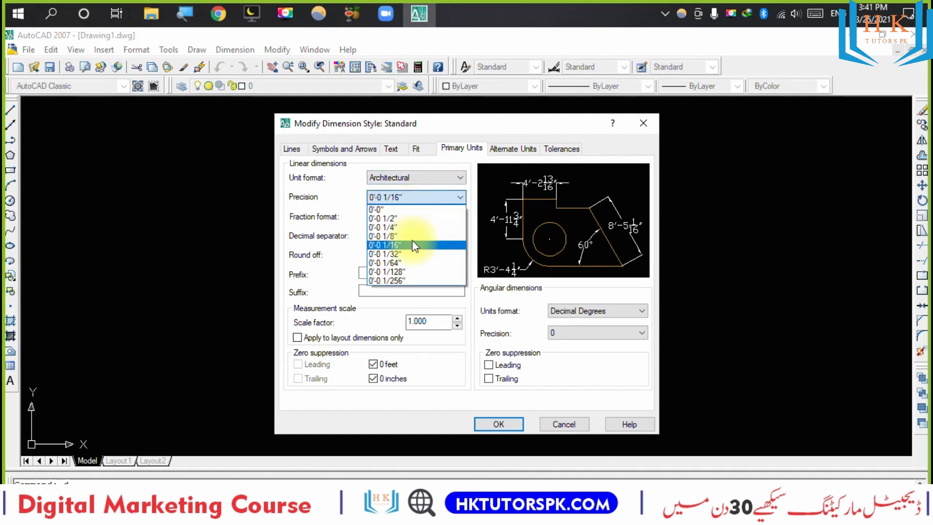
{"action": "left_click", "coordinate": [412, 240]}
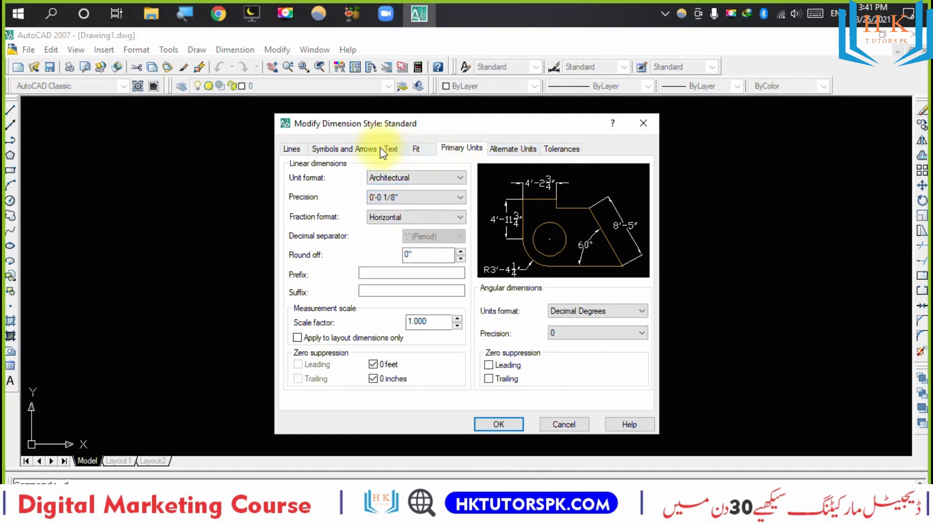
{"action": "left_click", "coordinate": [346, 150]}
{"action": "left_click", "coordinate": [291, 149]}
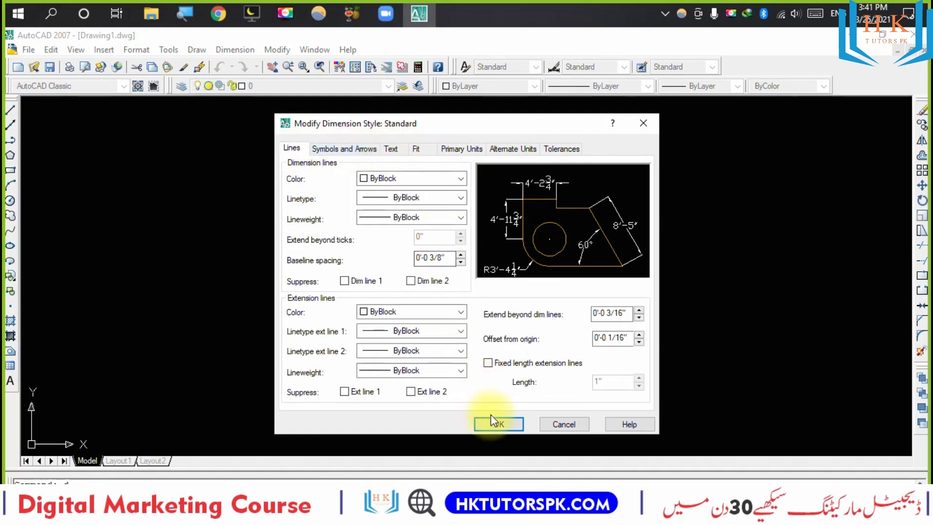
{"action": "left_click", "coordinate": [500, 424]}
{"action": "left_click", "coordinate": [547, 387]}
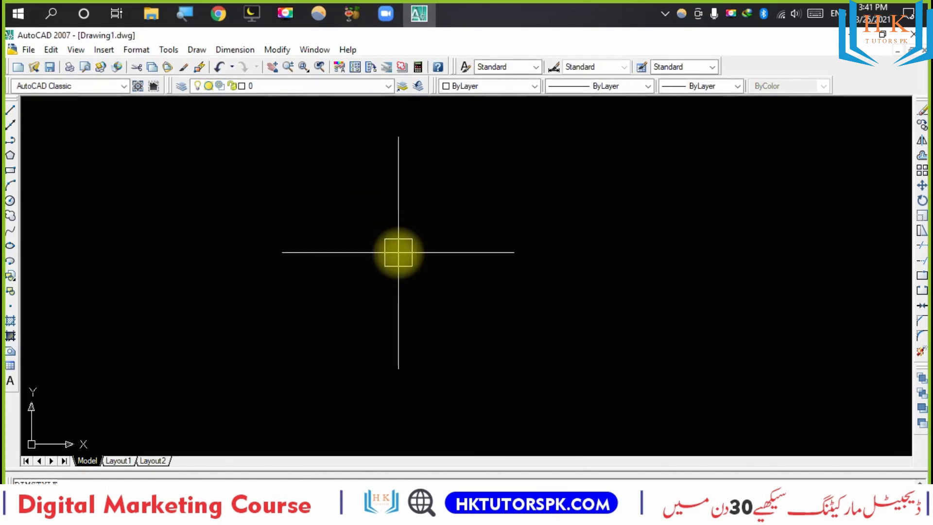
Create three new layers in the Layer Properties Manager.
{"action": "type", "text": "la"}
{"action": "key", "text": "Return"}
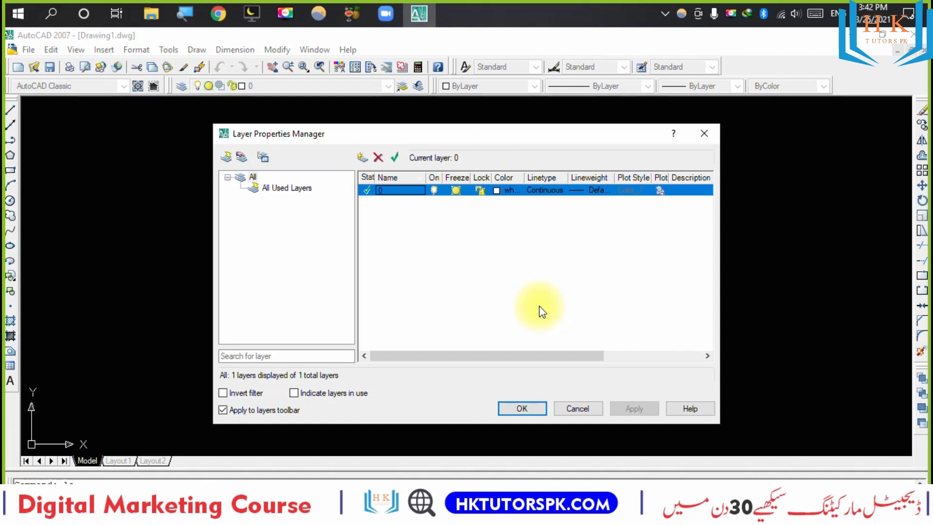
{"action": "key", "text": "alt+n"}
{"action": "key", "text": "alt+n"}
{"action": "key", "text": "alt+n"}
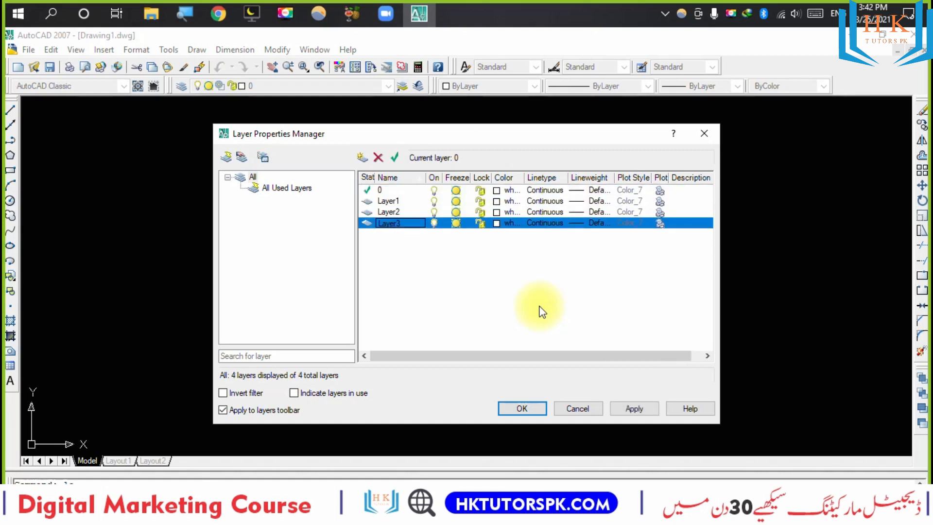
Rename the first new layer, Layer1, as wall.
{"action": "key", "text": "Up"}
{"action": "key", "text": "Up"}
{"action": "key", "text": "F2"}
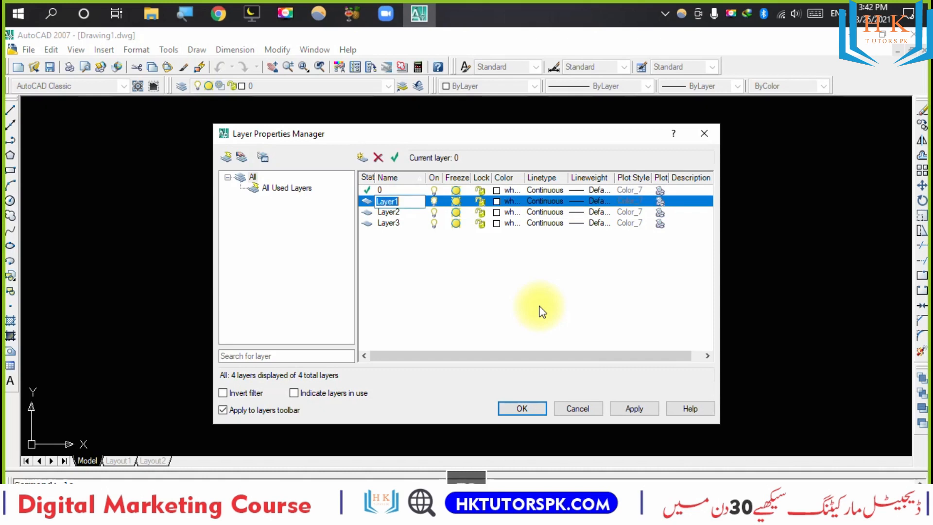
{"action": "type", "text": "wall"}
{"action": "key", "text": "Return"}
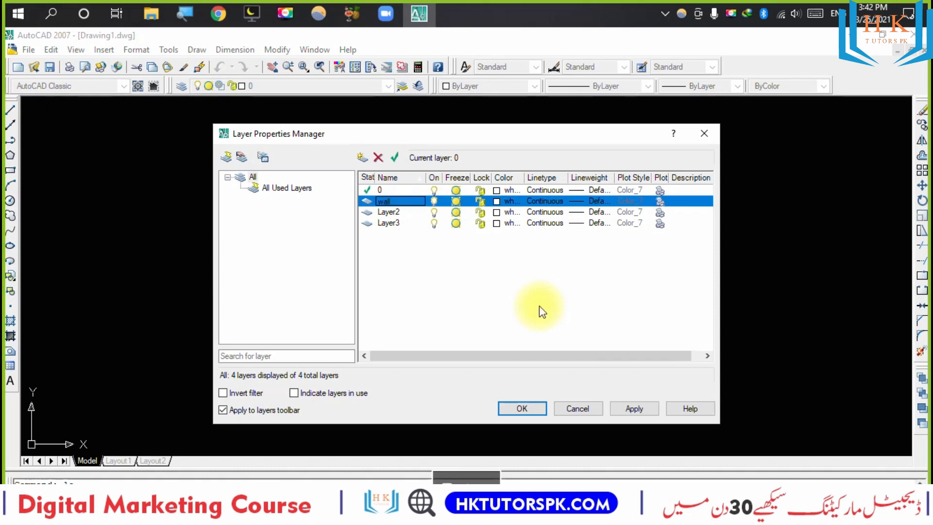
Rename Layer2 as door and Layer3 as window.
{"action": "key", "text": "Down"}
{"action": "key", "text": "F2"}
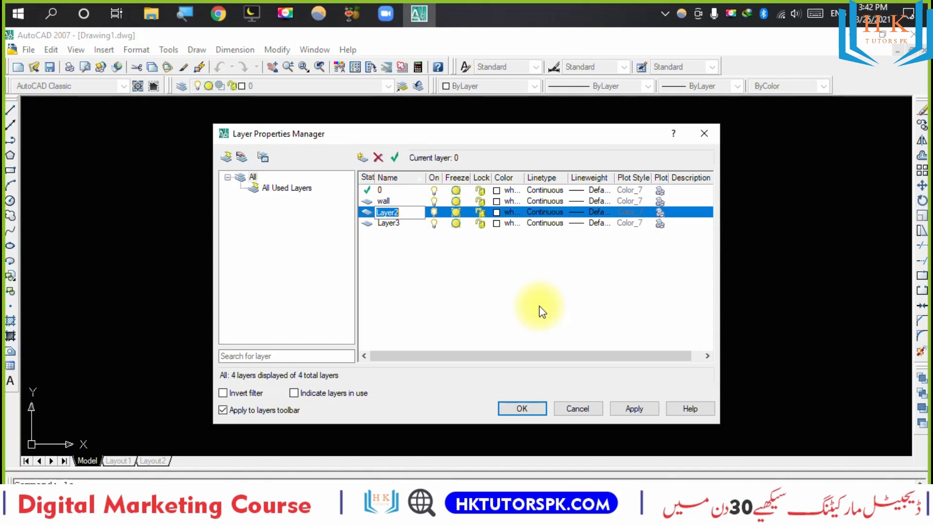
{"action": "type", "text": "door"}
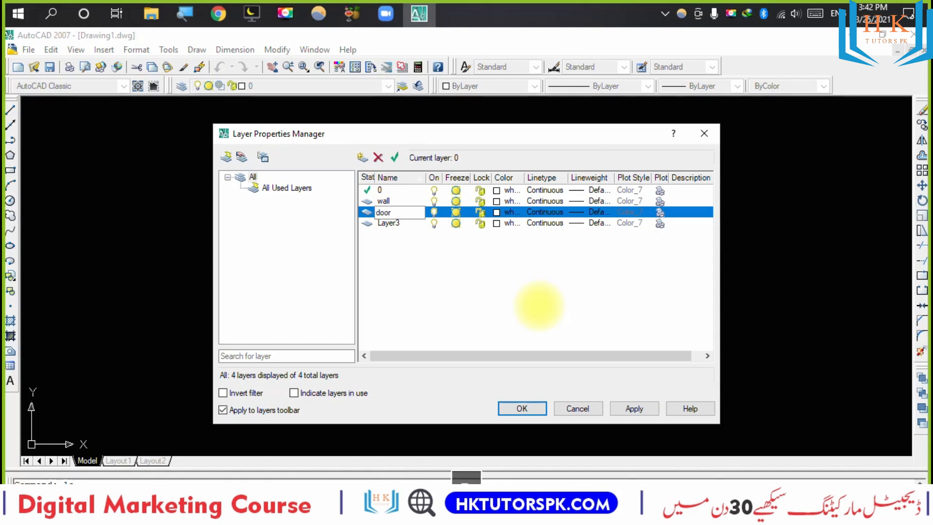
{"action": "key", "text": "Return"}
{"action": "key", "text": "Down"}
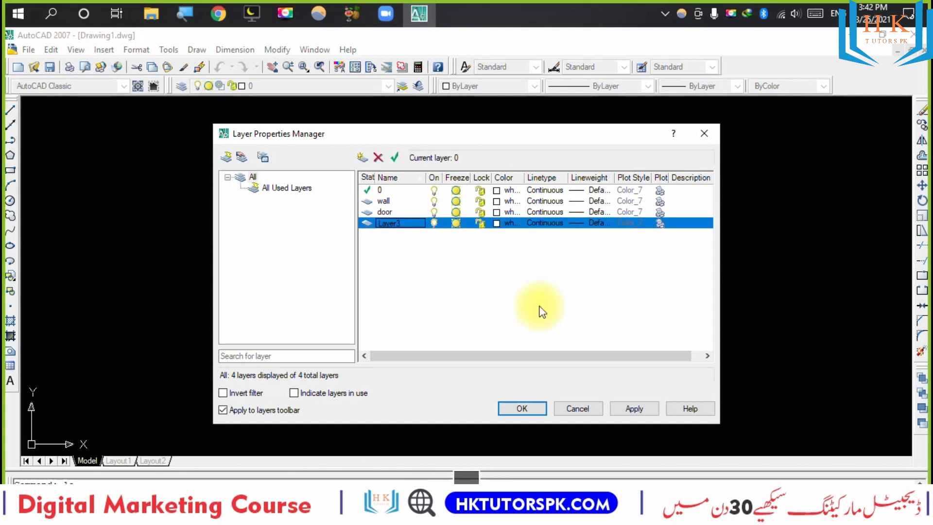
{"action": "key", "text": "F2"}
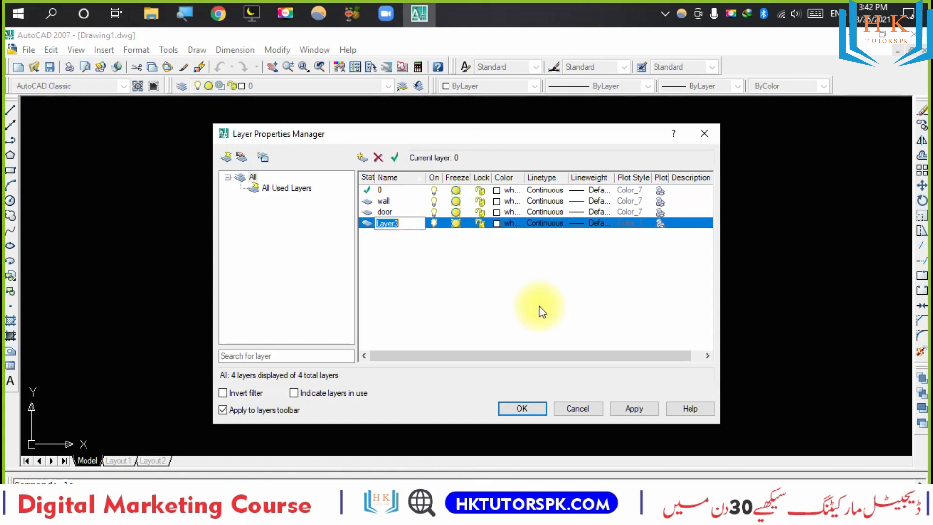
{"action": "type", "text": "window"}
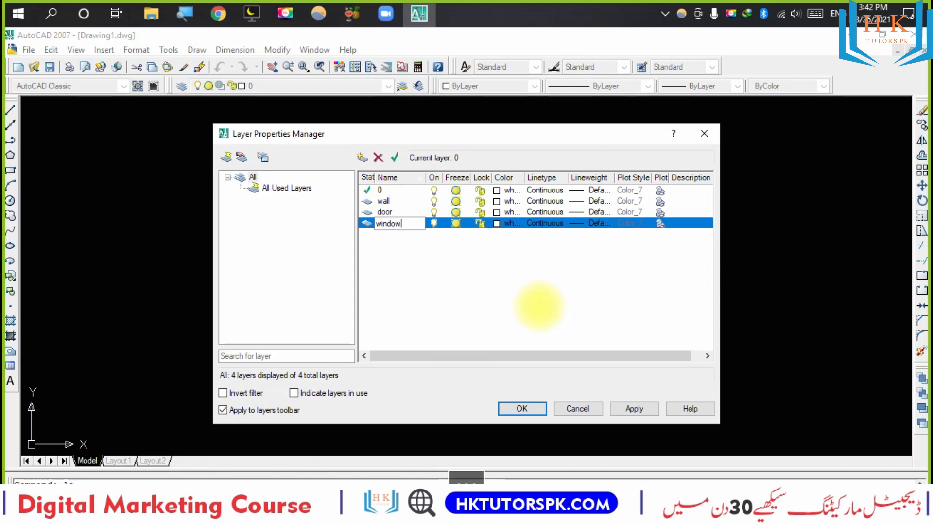
{"action": "key", "text": "Return"}
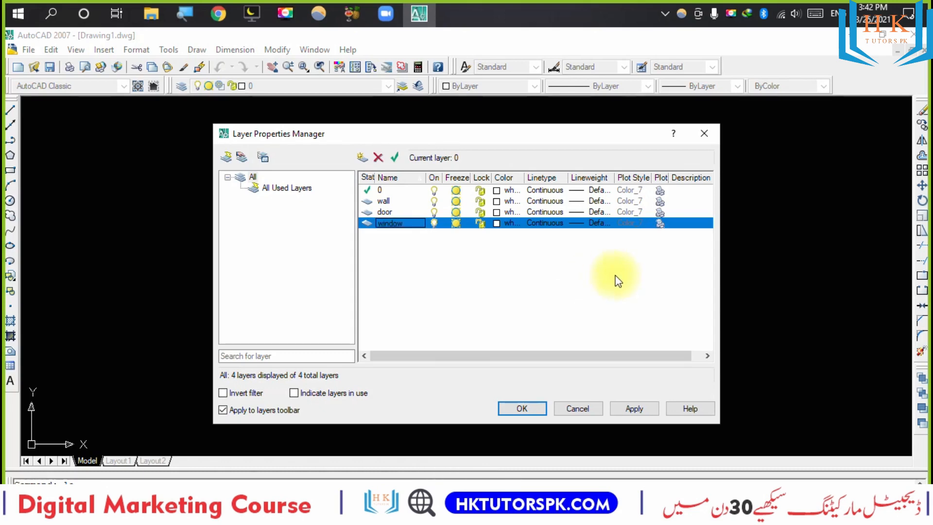
Assign index color 152 to the wall layer and index color 182 to the door layer.
{"action": "left_click", "coordinate": [506, 201]}
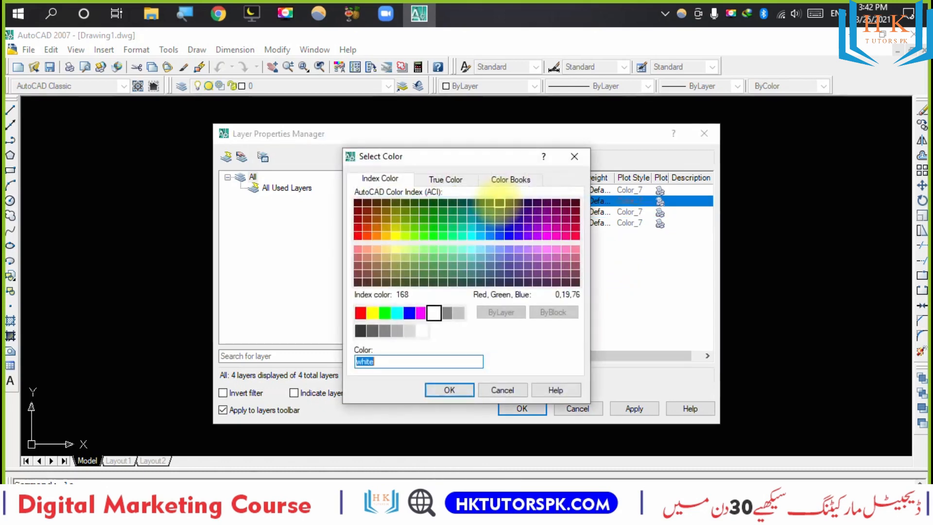
{"action": "left_click", "coordinate": [490, 227]}
{"action": "left_click", "coordinate": [451, 392]}
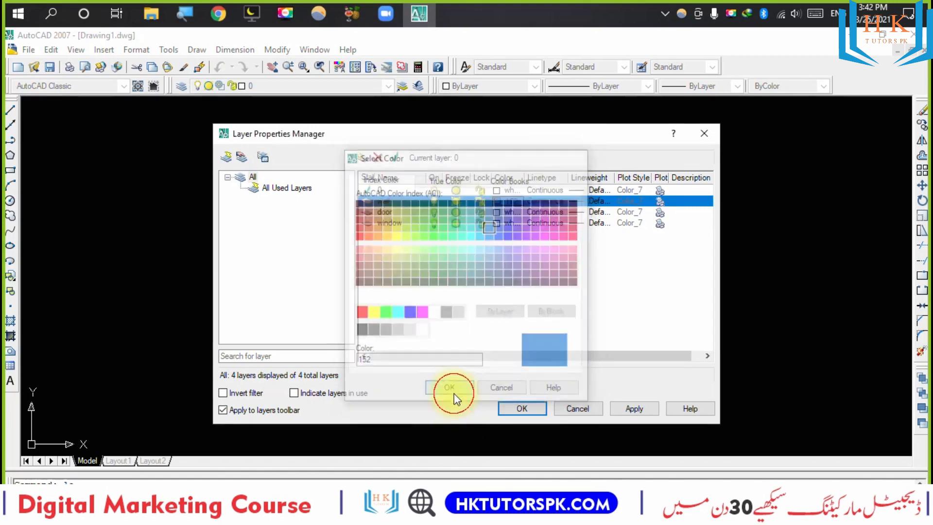
{"action": "left_click", "coordinate": [496, 216]}
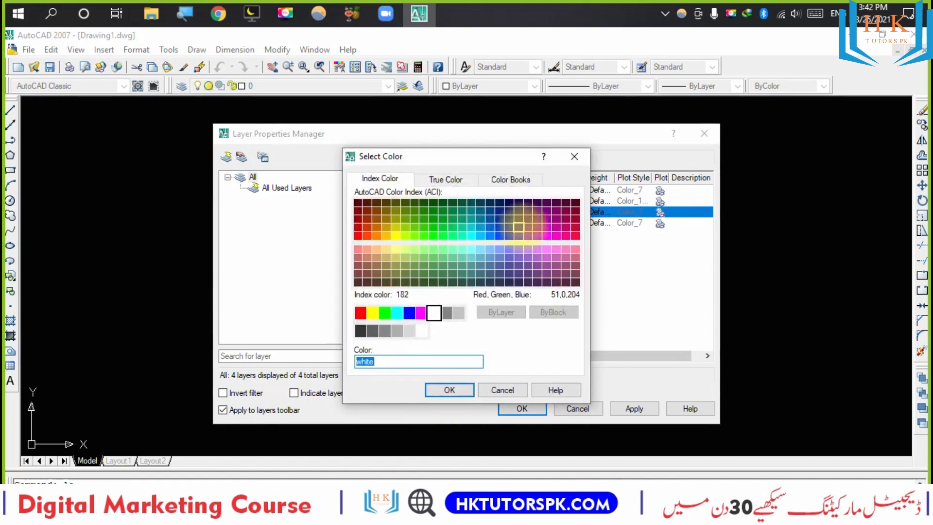
{"action": "left_click", "coordinate": [518, 227]}
{"action": "left_click", "coordinate": [450, 391]}
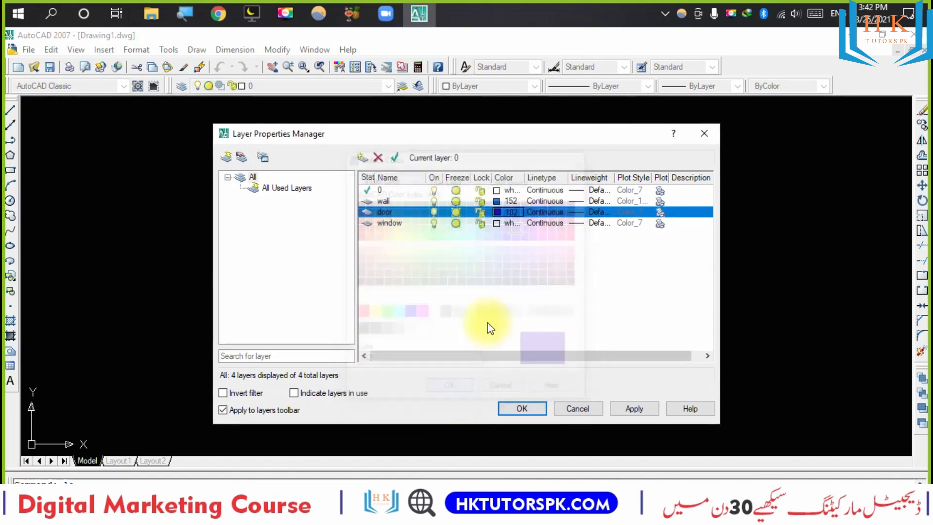
Assign index color 153 to the window layer and accept the layer settings.
{"action": "left_click", "coordinate": [495, 222]}
{"action": "left_click", "coordinate": [490, 257]}
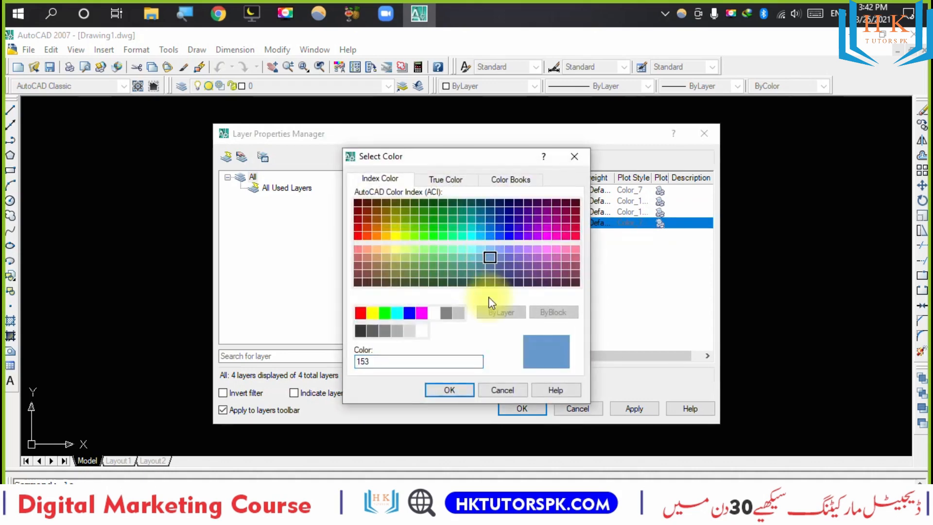
{"action": "left_click", "coordinate": [450, 390]}
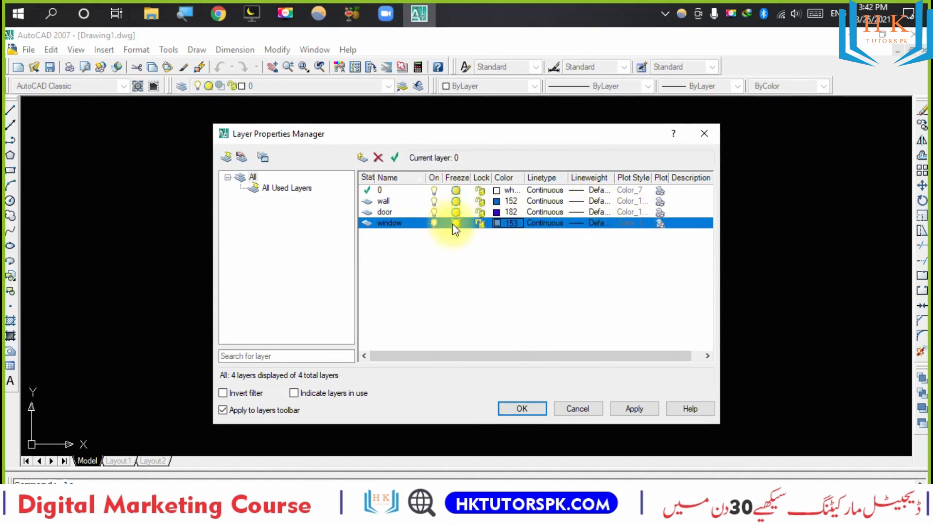
{"action": "left_click", "coordinate": [523, 408]}
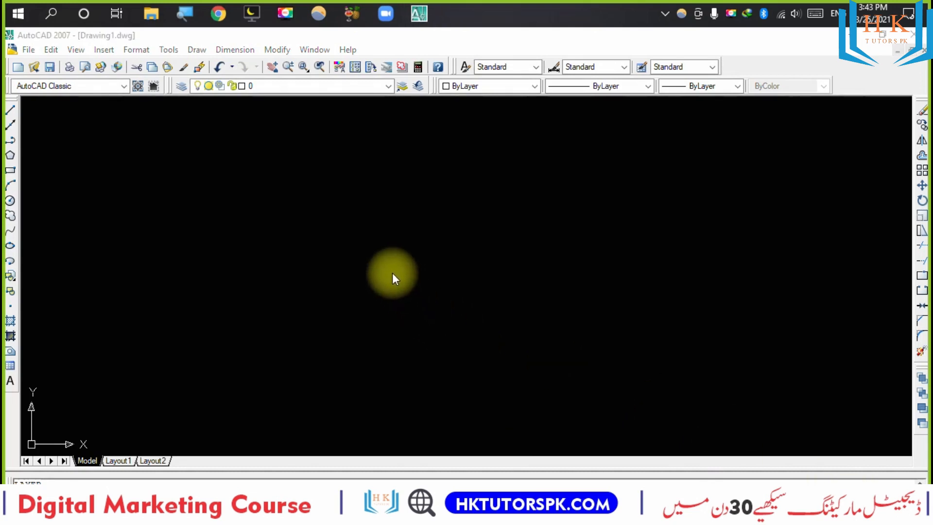
{"action": "type", "text": "re"}
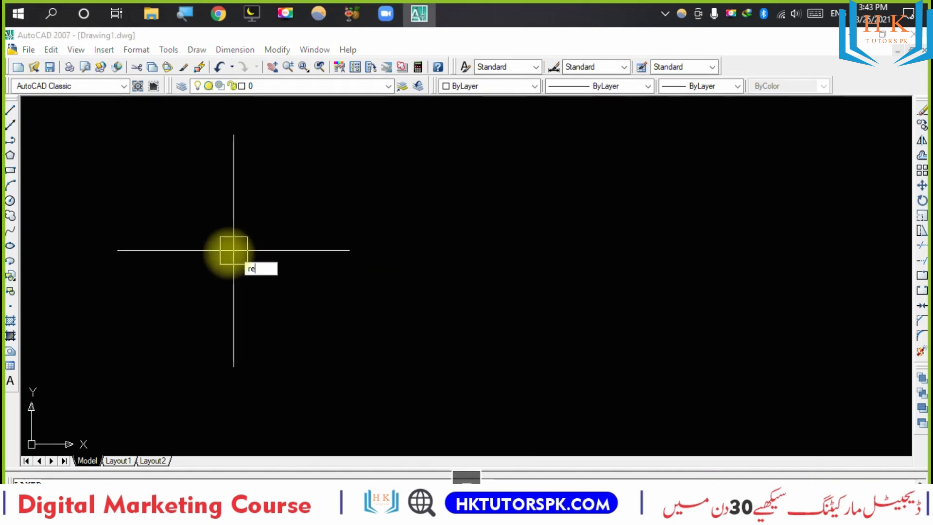
{"action": "type", "text": "c"}
{"action": "key", "text": "Return"}
{"action": "key", "text": "Escape"}
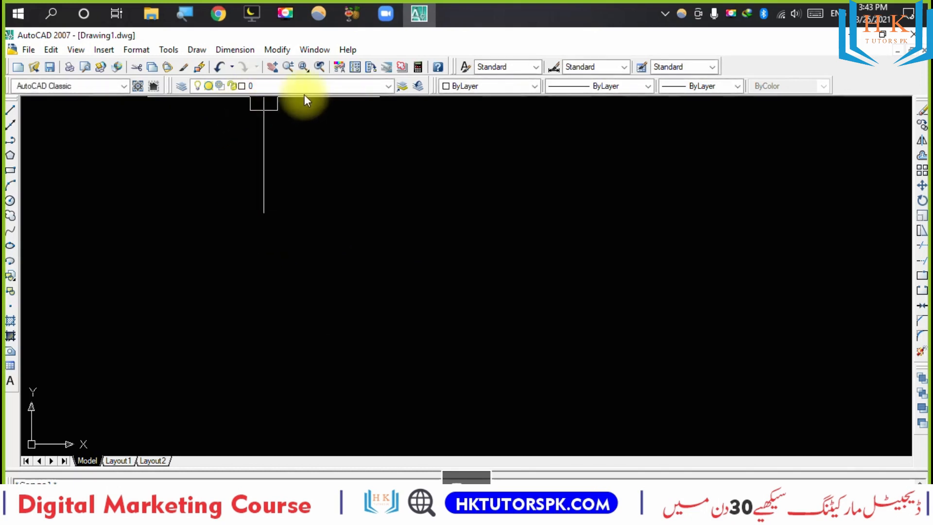
Make the wall layer current and draw an upright rectangle on it in the empty drawing area.
{"action": "left_click", "coordinate": [302, 88]}
{"action": "left_click", "coordinate": [287, 120]}
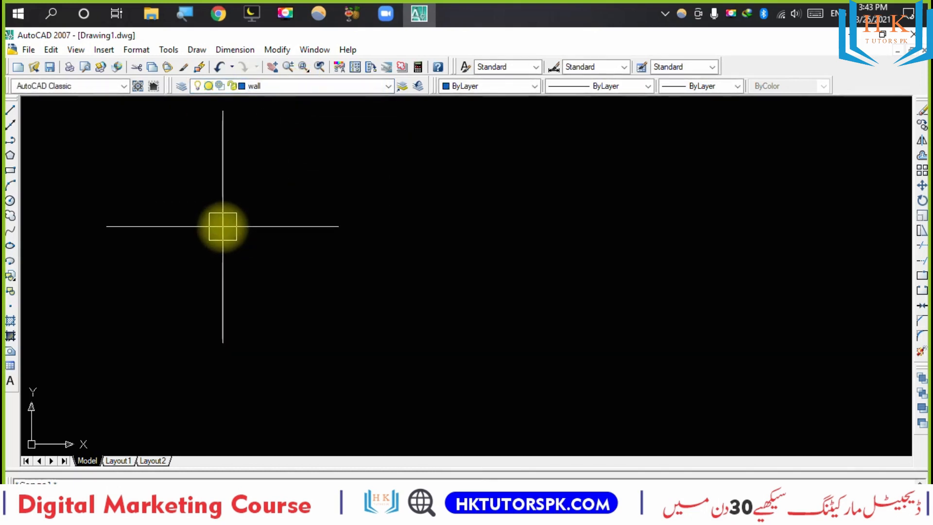
{"action": "type", "text": "rec"}
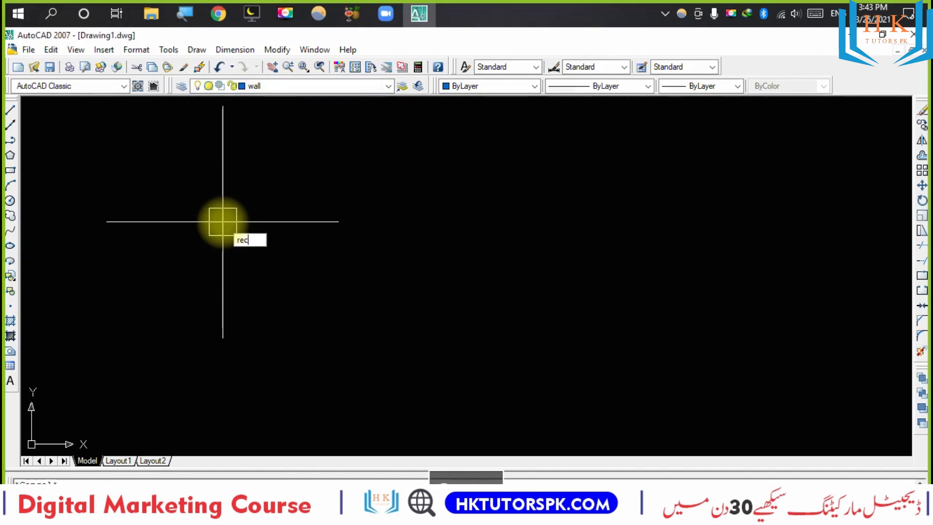
{"action": "key", "text": "Return"}
{"action": "left_click", "coordinate": [174, 182]}
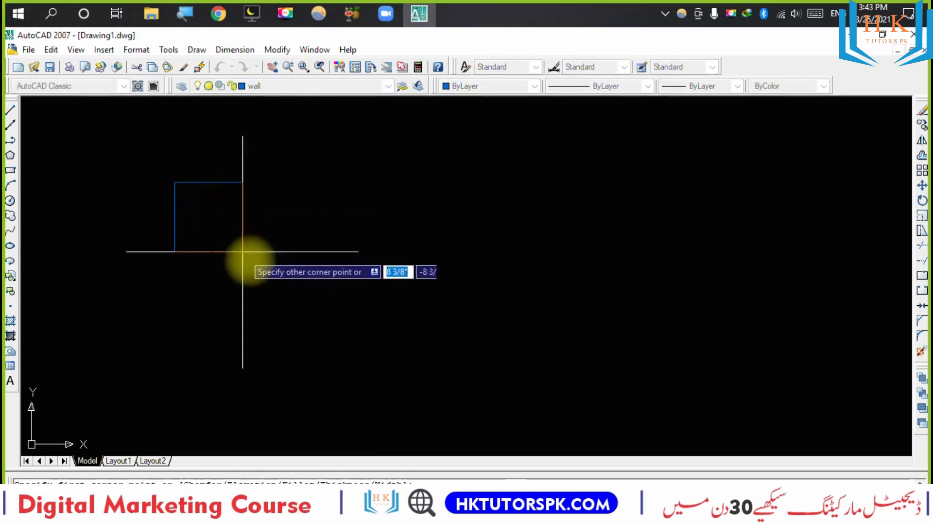
{"action": "left_click", "coordinate": [288, 323]}
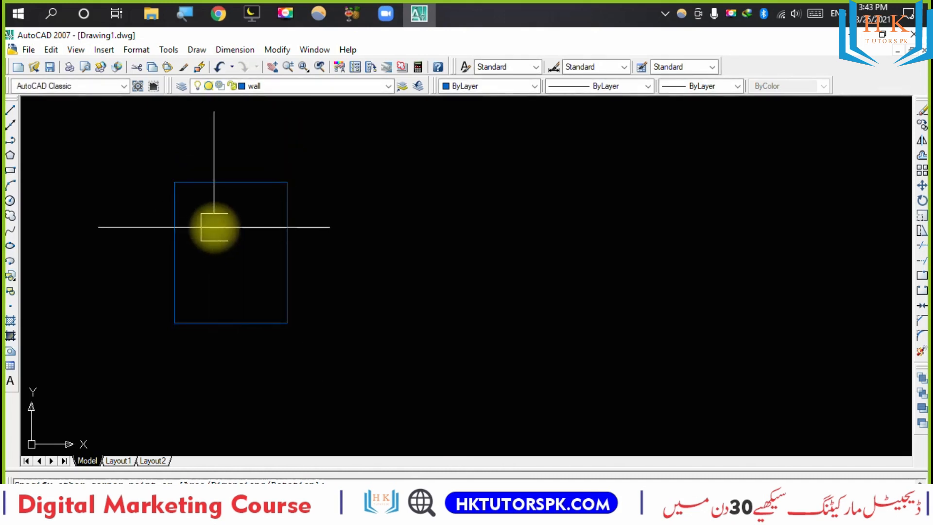
{"action": "scroll", "coordinate": [199, 209], "scroll_direction": "up", "scroll_amount": 2}
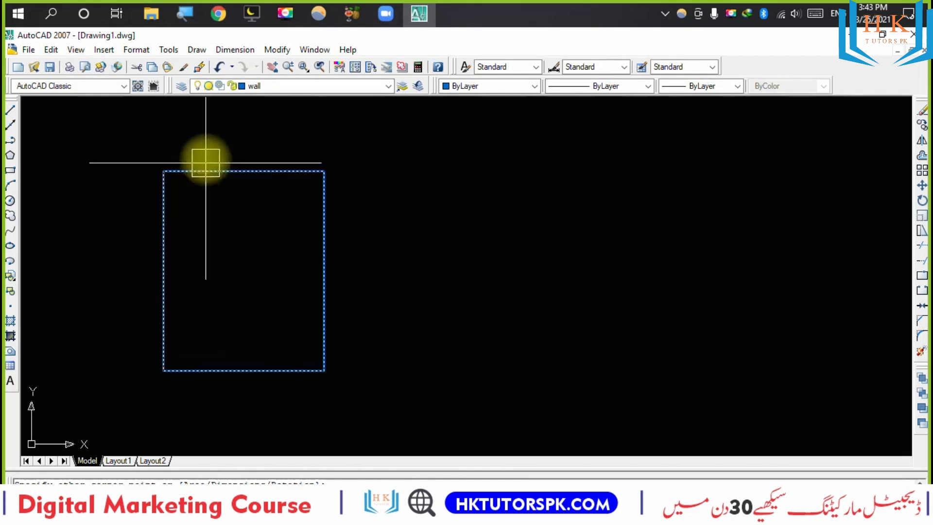
Make the door layer current and draw a circle on it inside the rectangle, near its upper-left corner.
{"action": "left_click", "coordinate": [249, 88]}
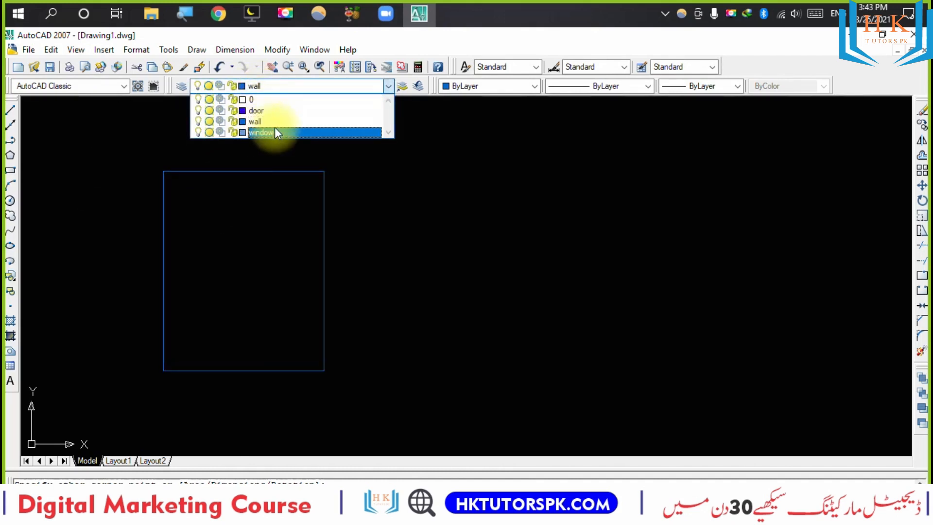
{"action": "left_click", "coordinate": [272, 110]}
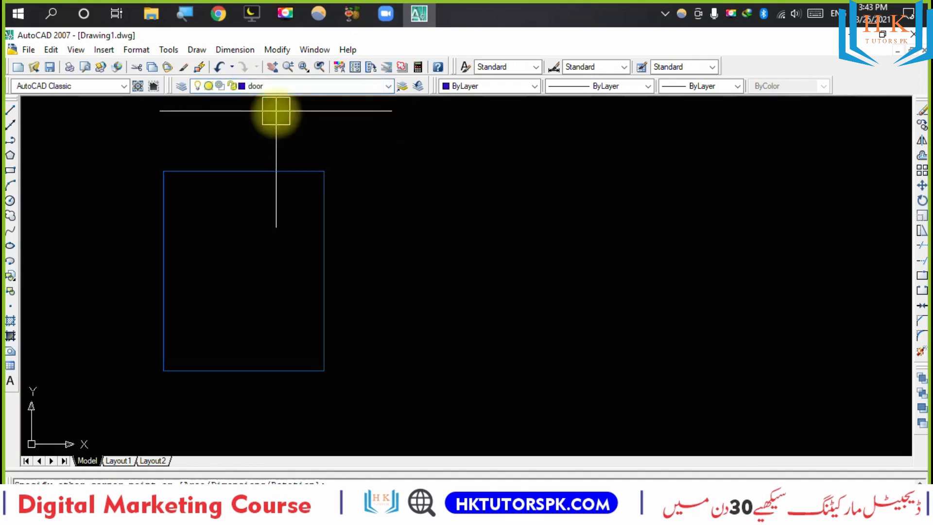
{"action": "type", "text": "c"}
{"action": "key", "text": "Return"}
{"action": "left_click", "coordinate": [217, 238]}
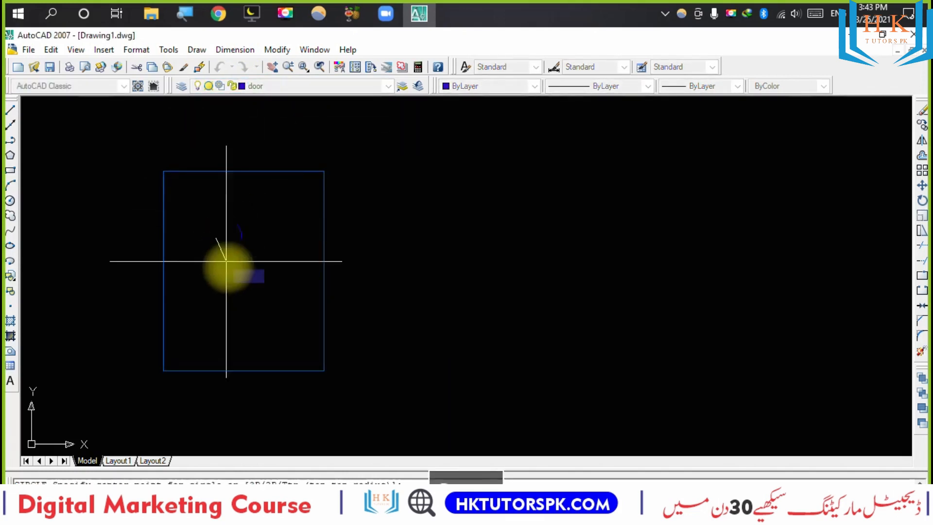
{"action": "left_click", "coordinate": [246, 279]}
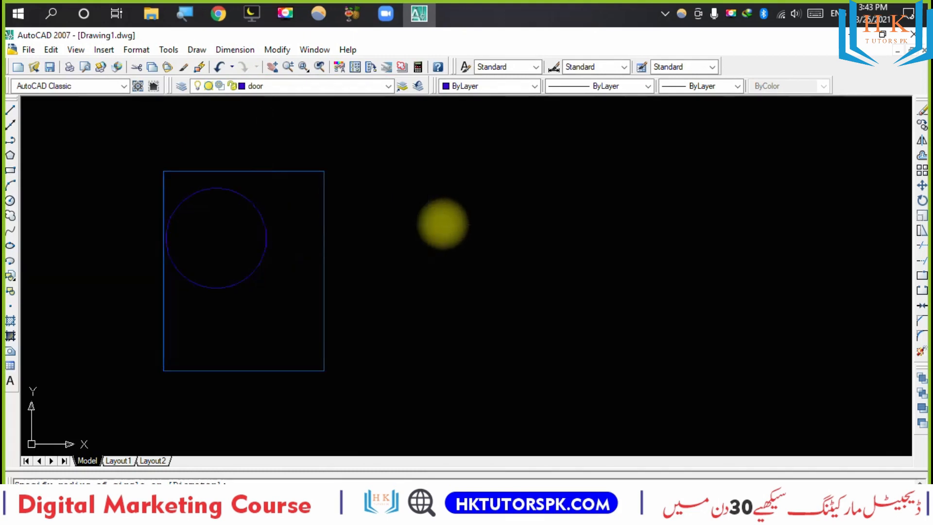
Change the door layer's color to index color 51 in the Layer Properties Manager.
{"action": "type", "text": "la"}
{"action": "key", "text": "Return"}
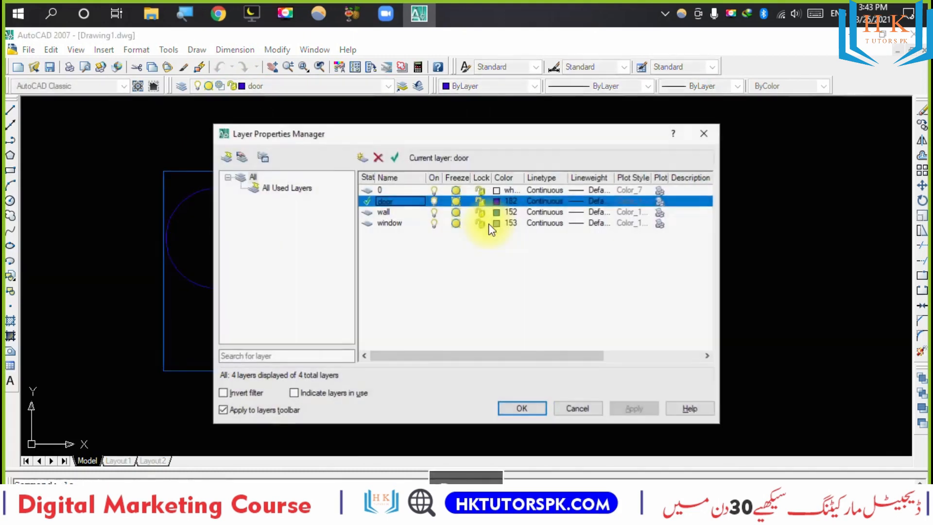
{"action": "left_click", "coordinate": [501, 202]}
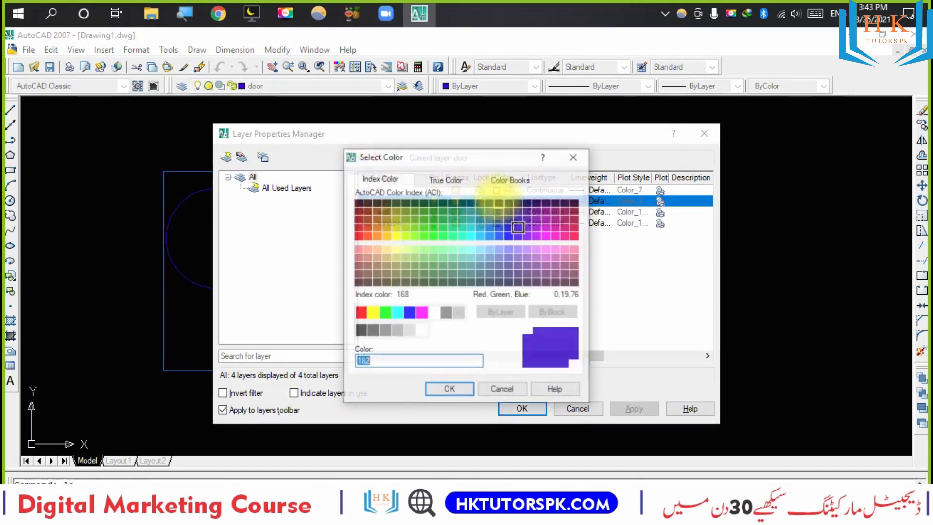
{"action": "left_click", "coordinate": [396, 249]}
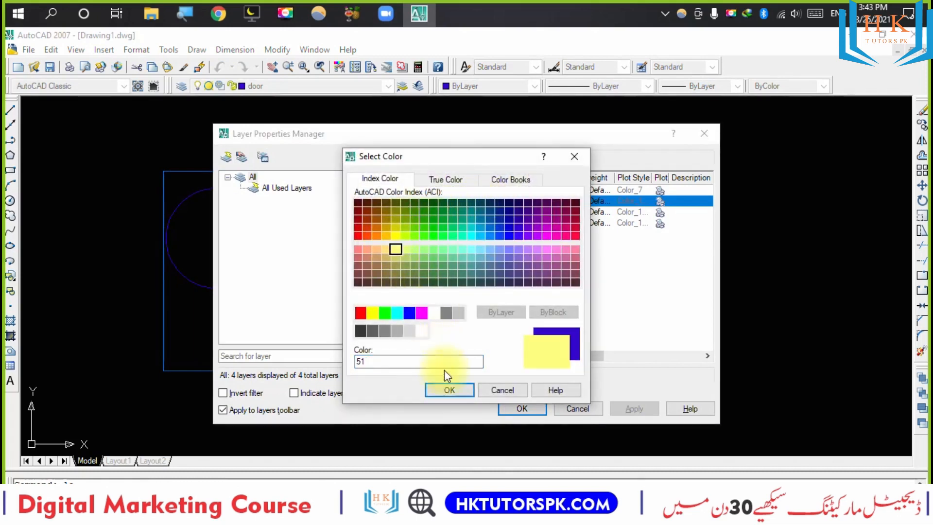
{"action": "left_click", "coordinate": [449, 389]}
{"action": "left_click", "coordinate": [523, 408]}
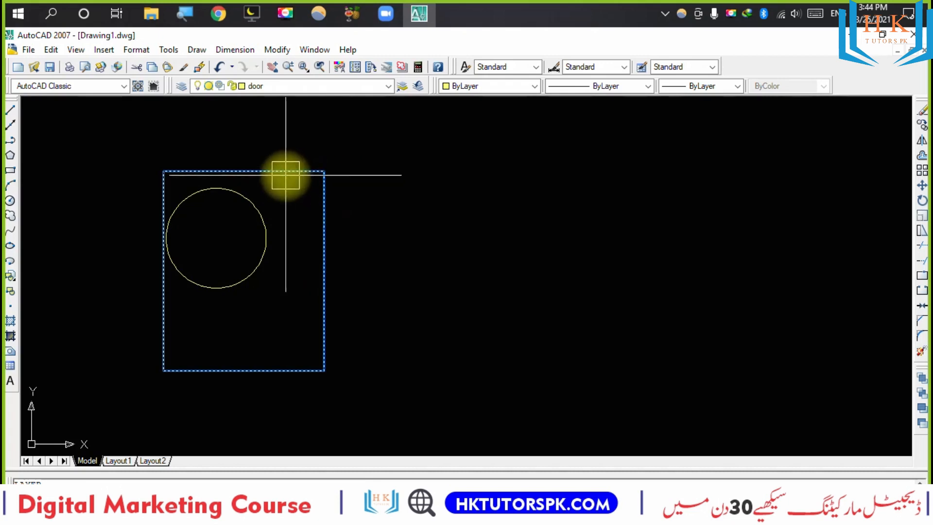
Turn off the door layer while it is the current layer.
{"action": "left_click", "coordinate": [316, 167]}
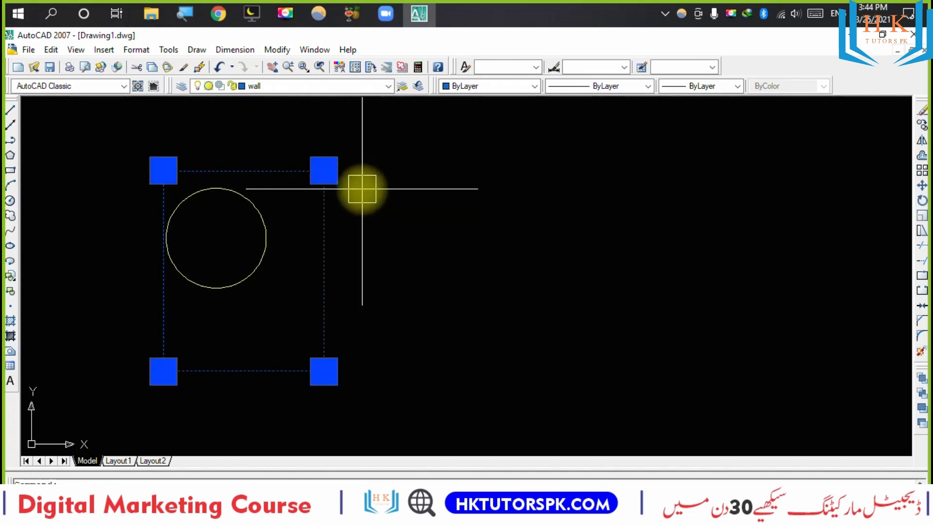
{"action": "key", "text": "Escape"}
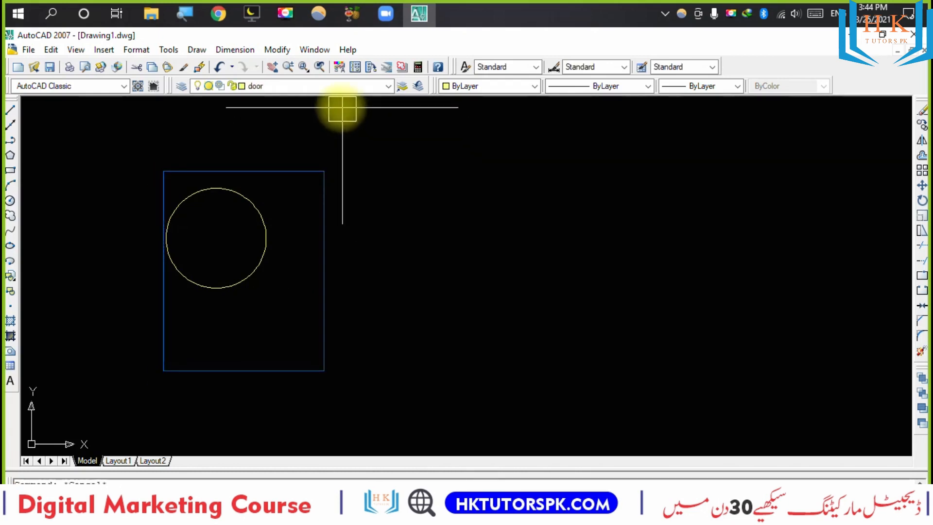
{"action": "left_click", "coordinate": [326, 87]}
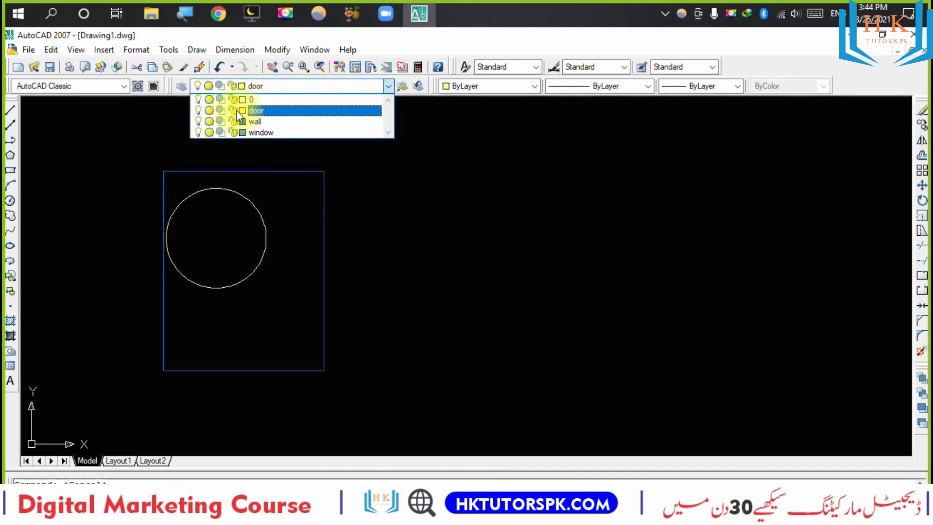
{"action": "left_click", "coordinate": [198, 111]}
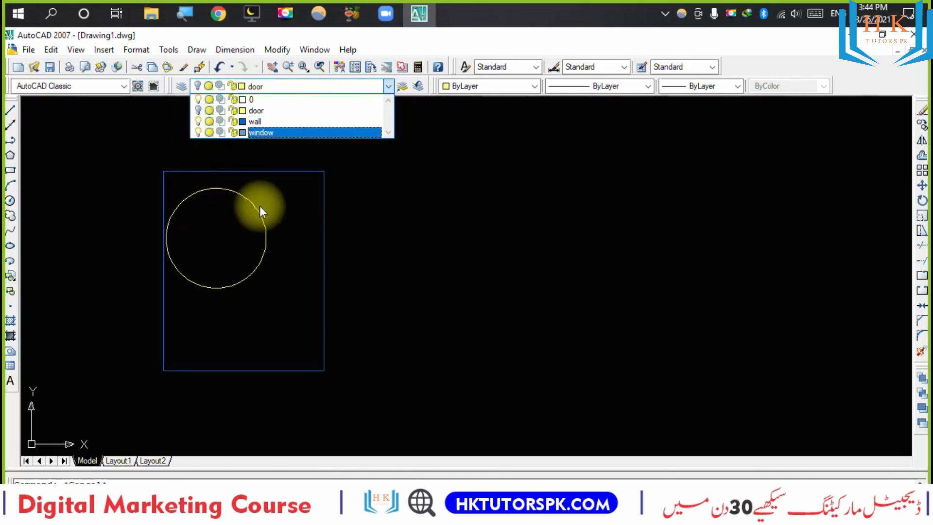
{"action": "left_click", "coordinate": [286, 243]}
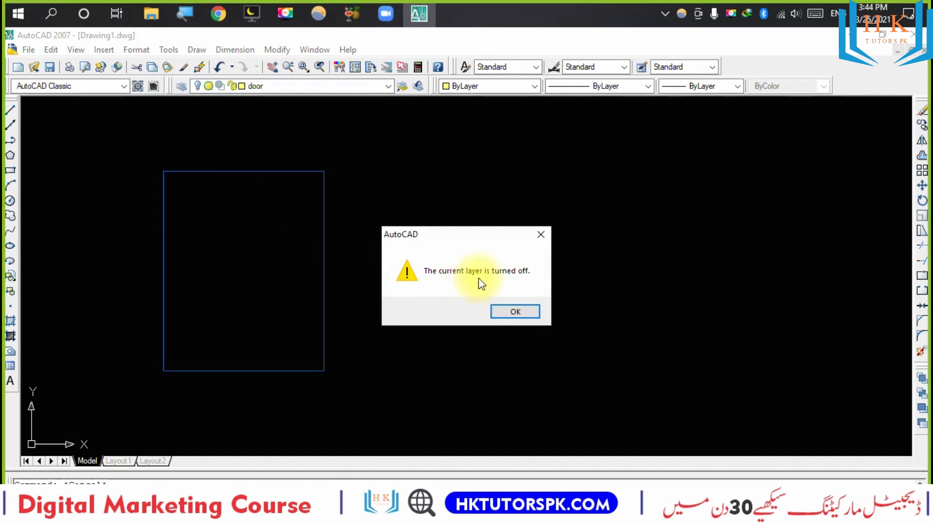
{"action": "left_click", "coordinate": [519, 313]}
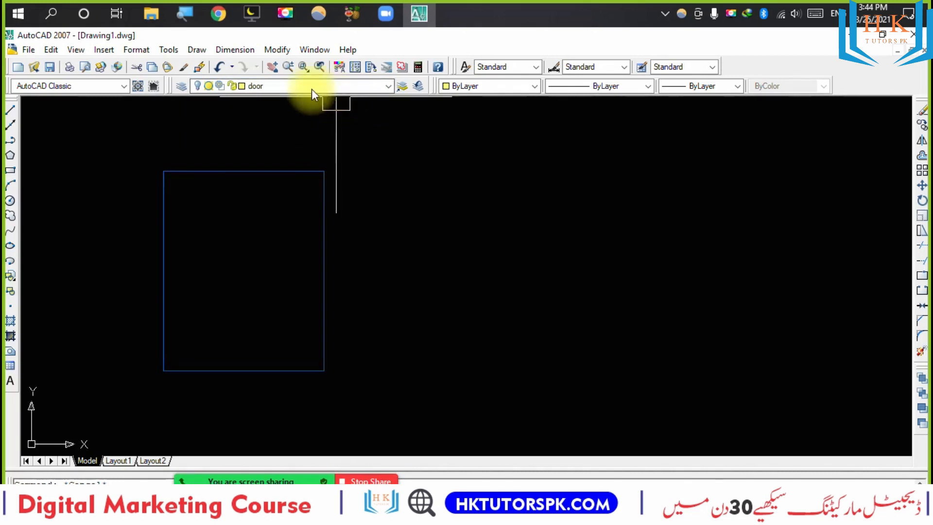
Turn the door layer back on.
{"action": "left_click", "coordinate": [197, 88]}
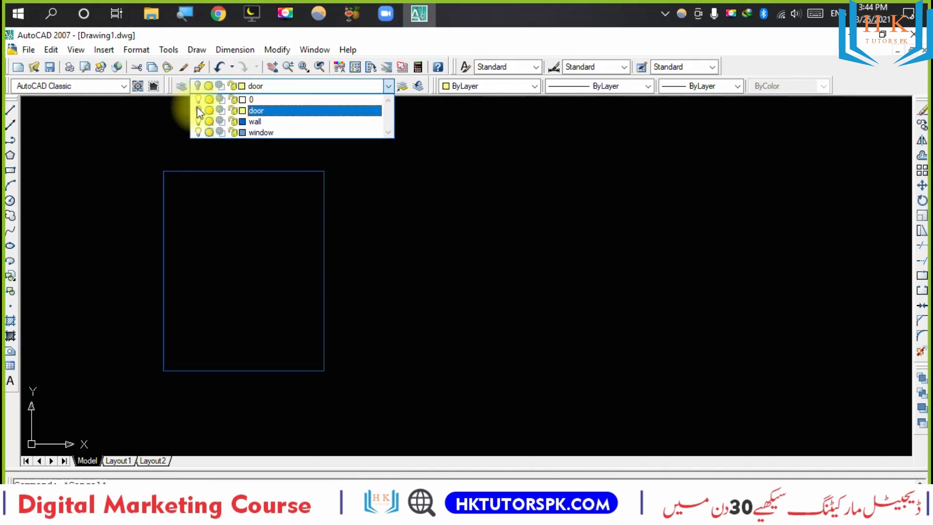
{"action": "left_click", "coordinate": [116, 160]}
{"action": "left_click", "coordinate": [286, 89]}
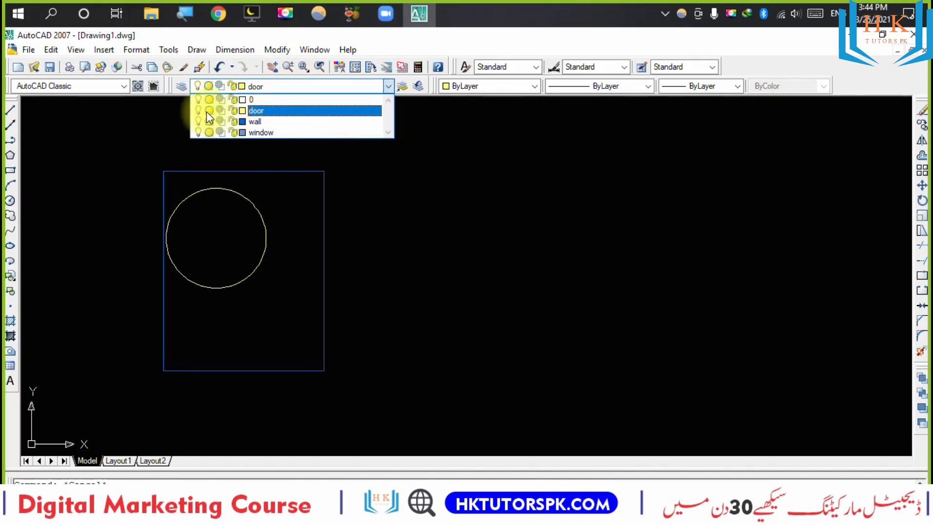
{"action": "left_click", "coordinate": [130, 171]}
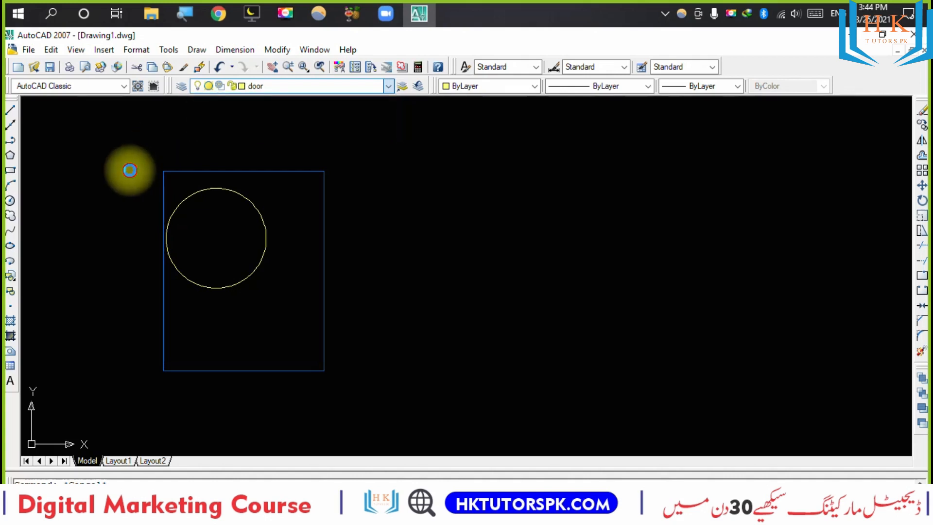
Move the circle horizontally across the rectangle's right edge and undo the move.
{"action": "left_click", "coordinate": [267, 207]}
{"action": "left_click_drag", "start_coordinate": [264, 209], "coordinate": [327, 209]}
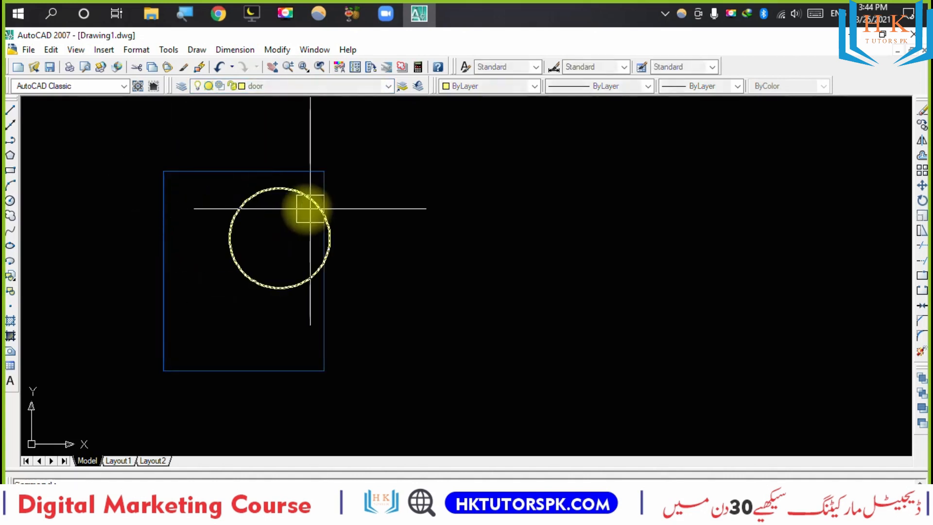
{"action": "key", "text": "ctrl+z"}
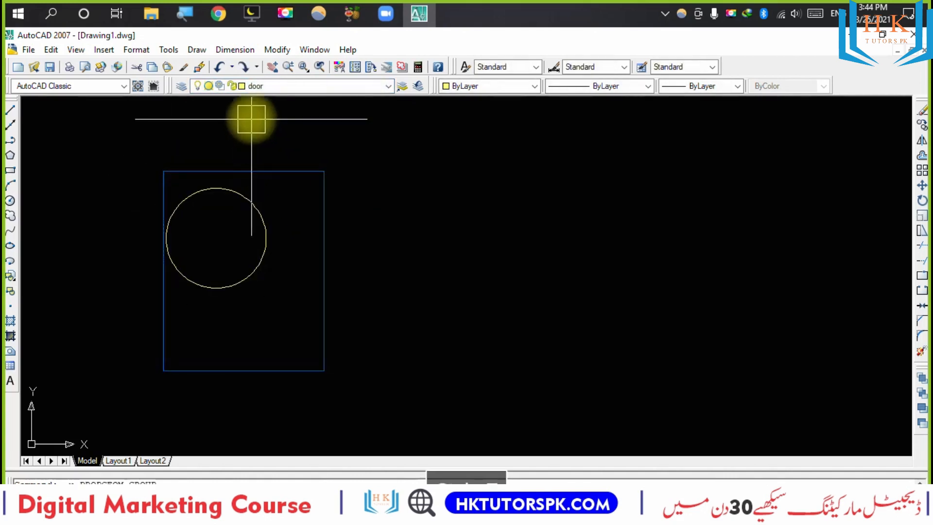
{"action": "left_click", "coordinate": [231, 185]}
{"action": "left_click", "coordinate": [270, 87]}
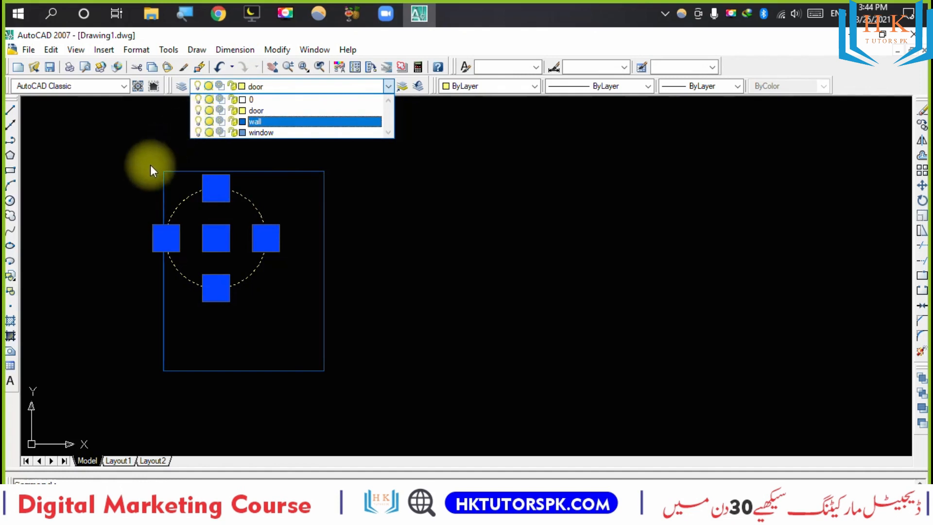
{"action": "left_click", "coordinate": [116, 183]}
{"action": "left_click", "coordinate": [122, 183]}
{"action": "key", "text": "Escape"}
{"action": "key", "text": "Escape"}
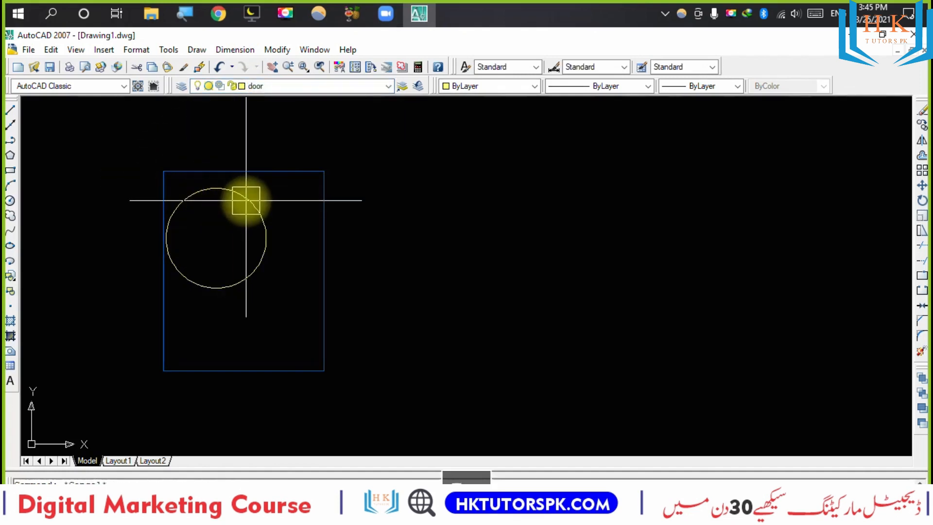
Move the circle to the right side within the rectangle and undo that move.
{"action": "left_click", "coordinate": [247, 200]}
{"action": "left_click_drag", "start_coordinate": [250, 200], "coordinate": [301, 196]}
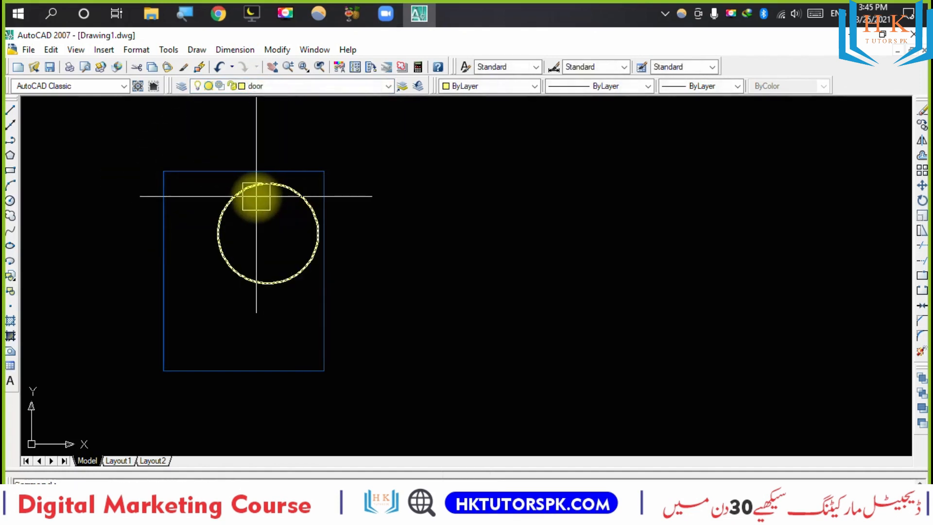
{"action": "key", "text": "ctrl+z"}
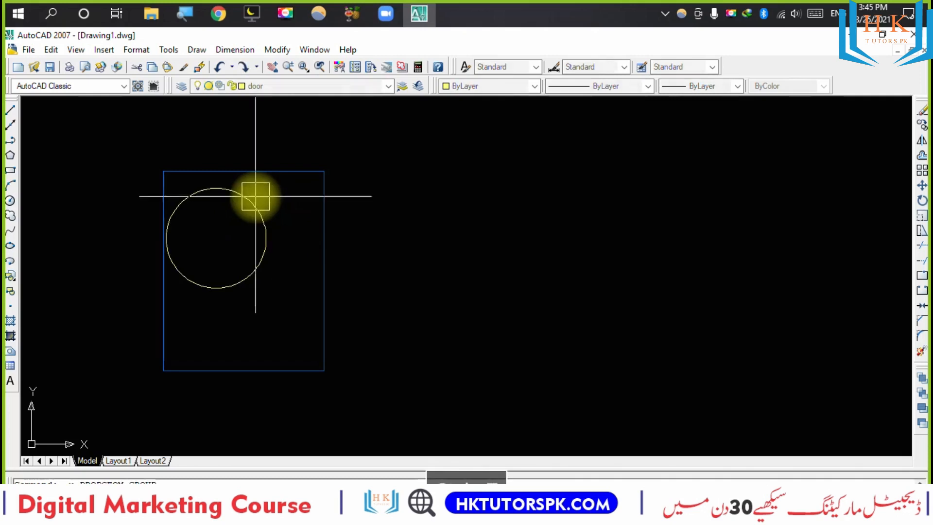
Move the circle toward the rectangle's upper-right corner and undo the move.
{"action": "left_click", "coordinate": [280, 87]}
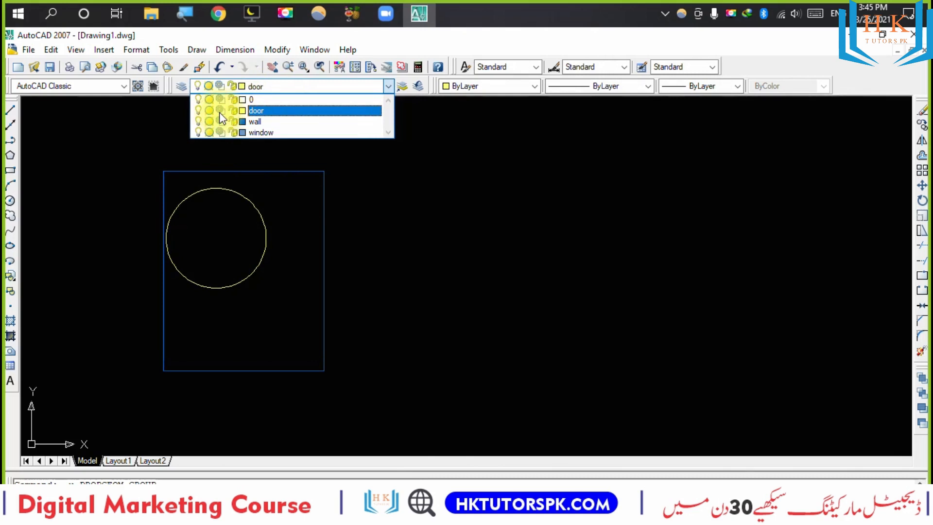
{"action": "left_click", "coordinate": [142, 156]}
{"action": "left_click", "coordinate": [257, 200]}
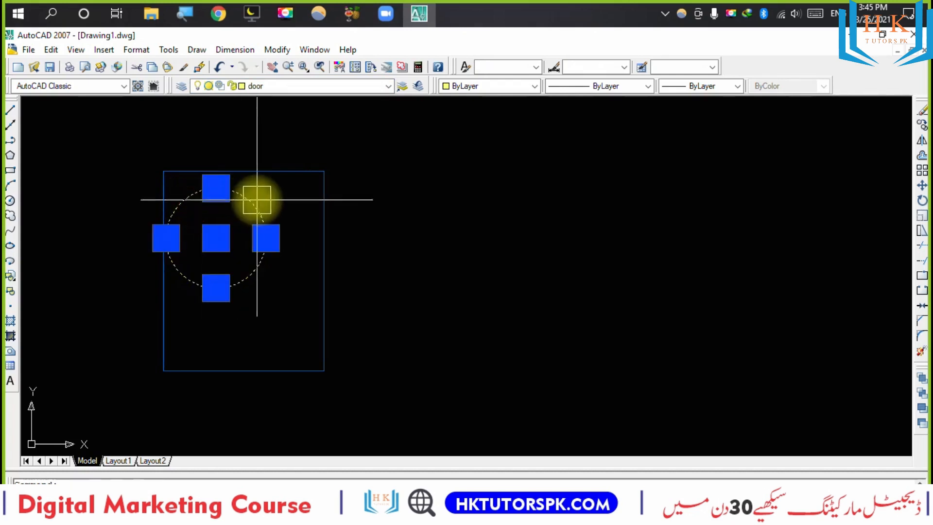
{"action": "left_click_drag", "start_coordinate": [257, 200], "coordinate": [321, 187]}
{"action": "key", "text": "ctrl+z"}
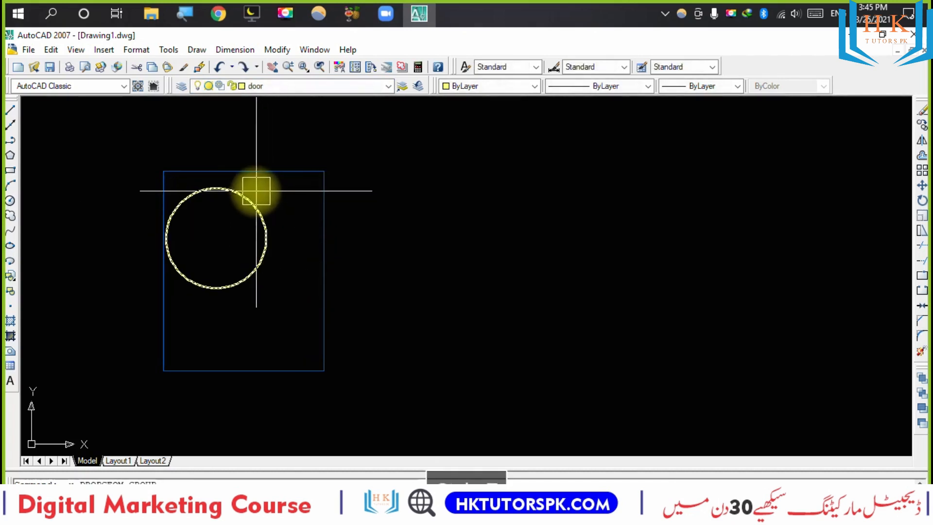
{"action": "key", "text": "Escape"}
Lock the door layer.
{"action": "left_click", "coordinate": [262, 86]}
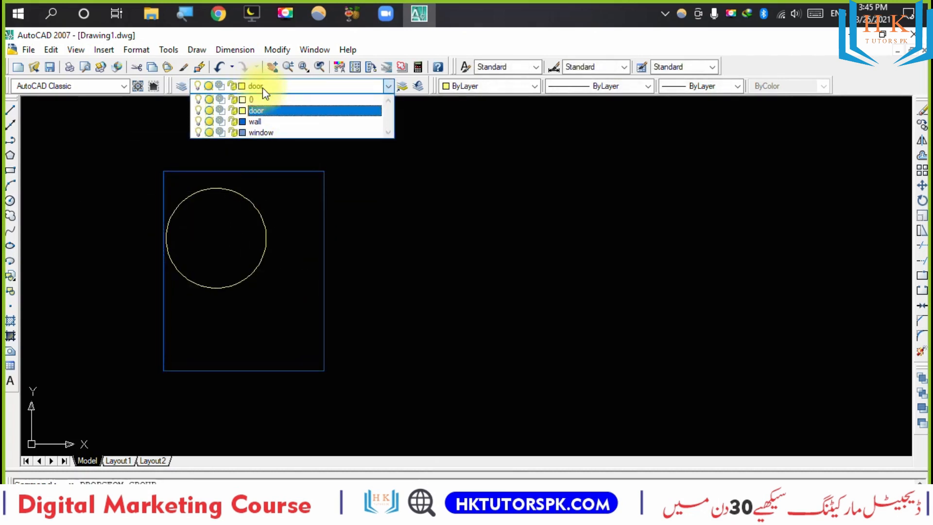
{"action": "left_click", "coordinate": [232, 111]}
{"action": "left_click", "coordinate": [137, 195]}
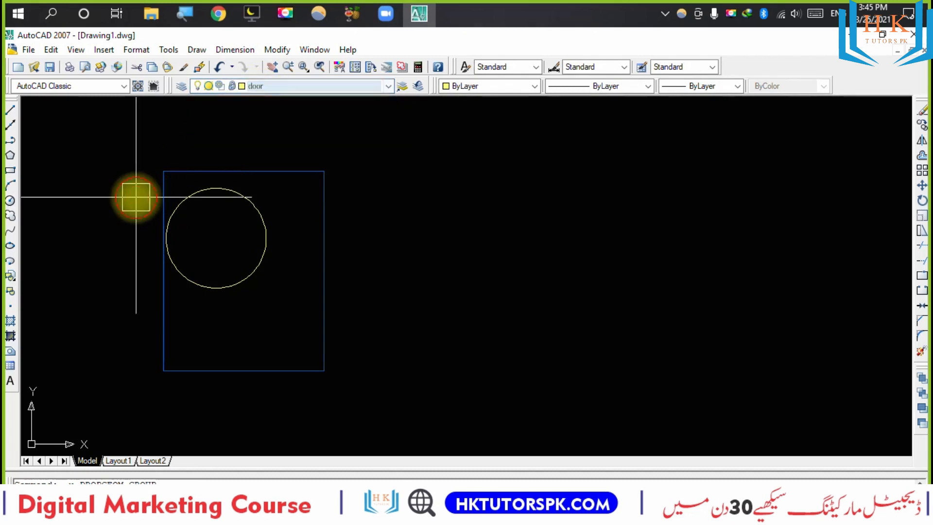
Try to delete the circle on the locked door layer, and clear the selection.
{"action": "left_click", "coordinate": [257, 228]}
{"action": "key", "text": "Delete"}
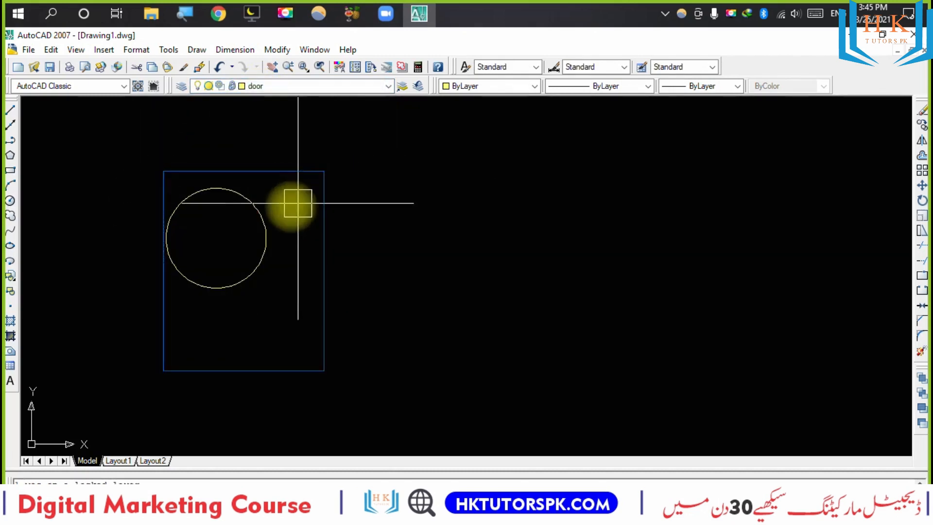
{"action": "left_click", "coordinate": [258, 211]}
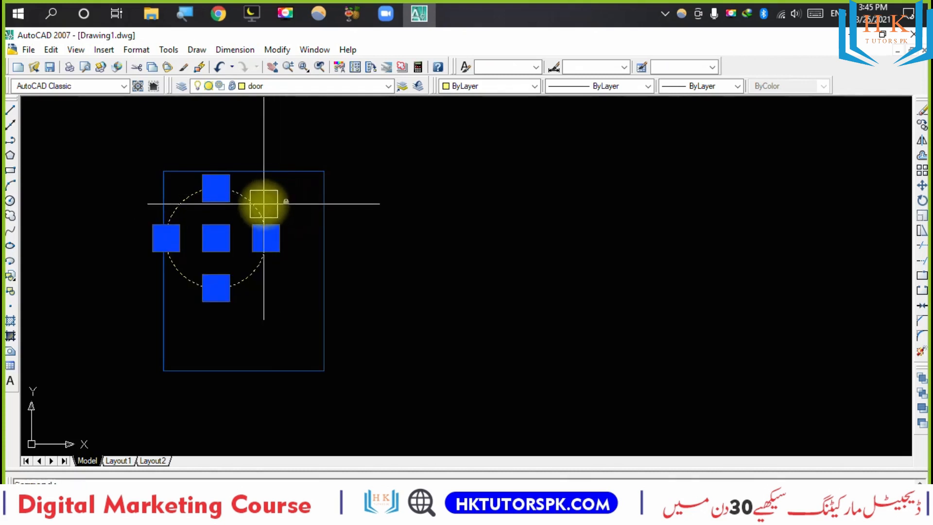
{"action": "key", "text": "Escape"}
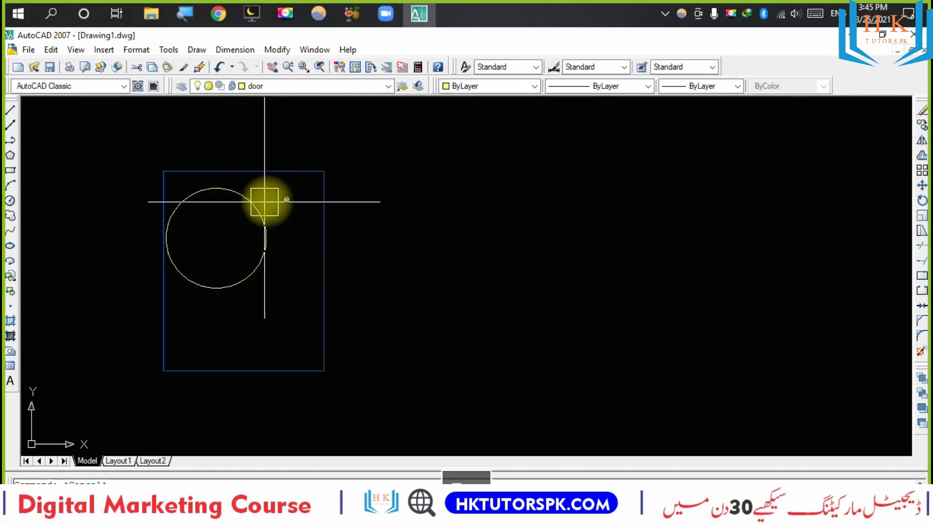
Delete the rectangle on the unlocked wall layer and undo the deletion.
{"action": "left_click", "coordinate": [327, 195]}
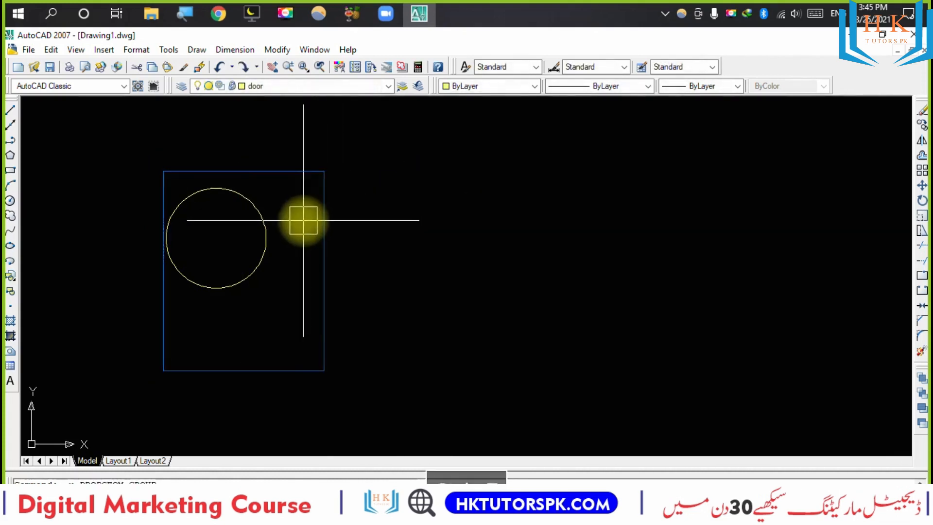
{"action": "left_click", "coordinate": [329, 206]}
{"action": "key", "text": "Delete"}
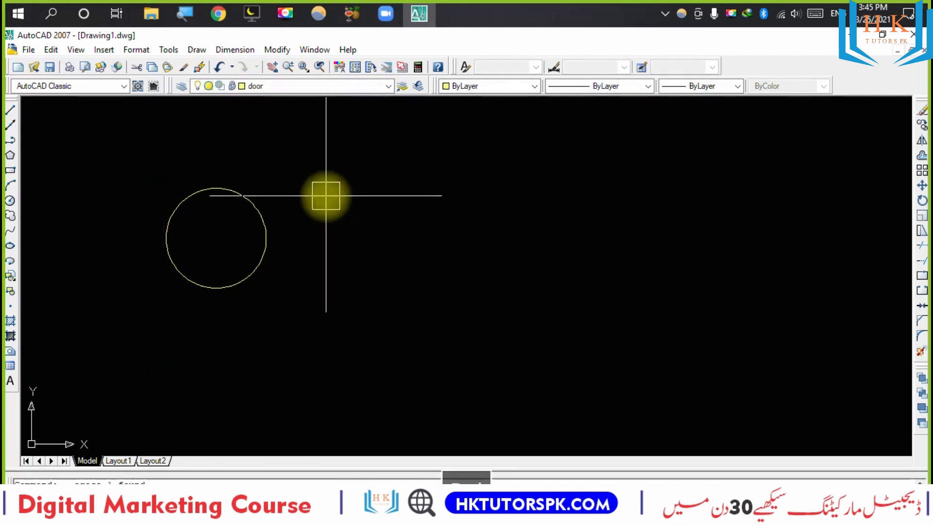
{"action": "key", "text": "ctrl+z"}
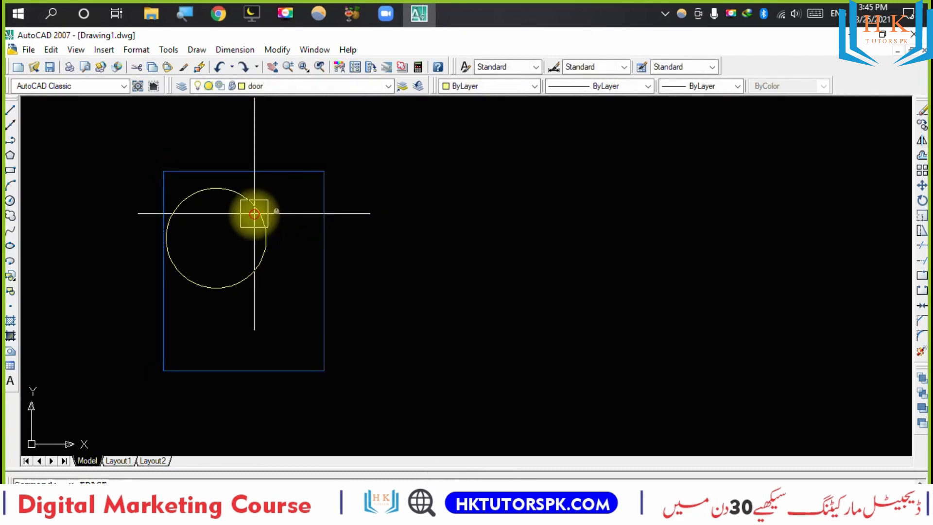
{"action": "left_click", "coordinate": [254, 212]}
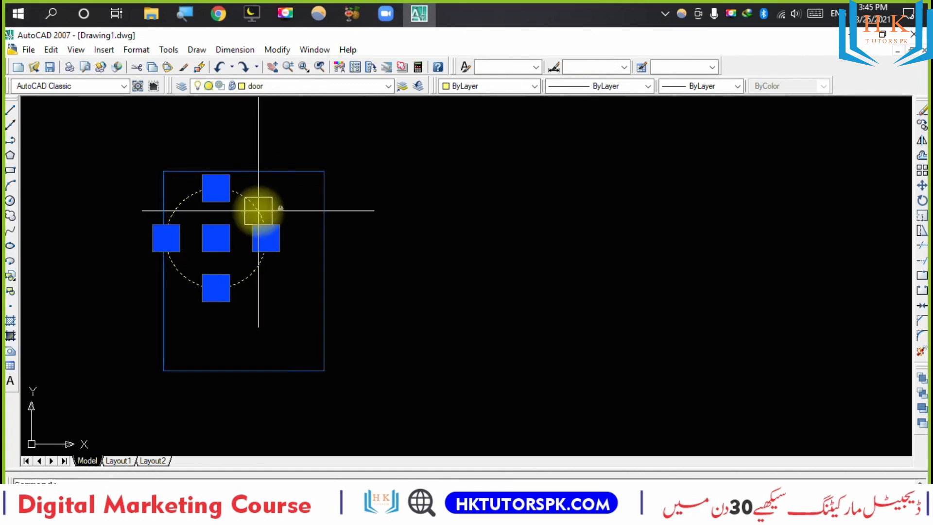
{"action": "key", "text": "Escape"}
{"action": "left_click", "coordinate": [319, 199]}
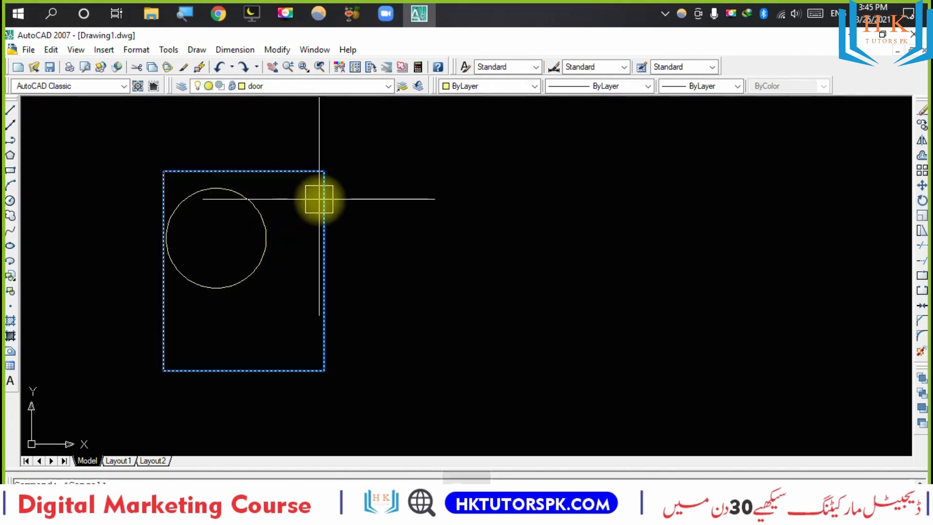
Lock the wall layer, and test selecting the rectangle on it.
{"action": "left_click", "coordinate": [281, 87]}
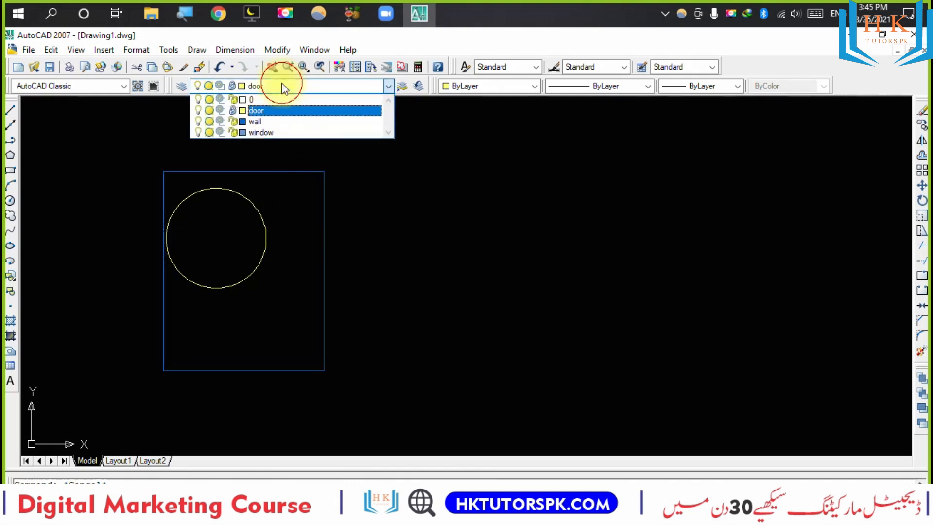
{"action": "left_click", "coordinate": [232, 122]}
{"action": "left_click", "coordinate": [390, 232]}
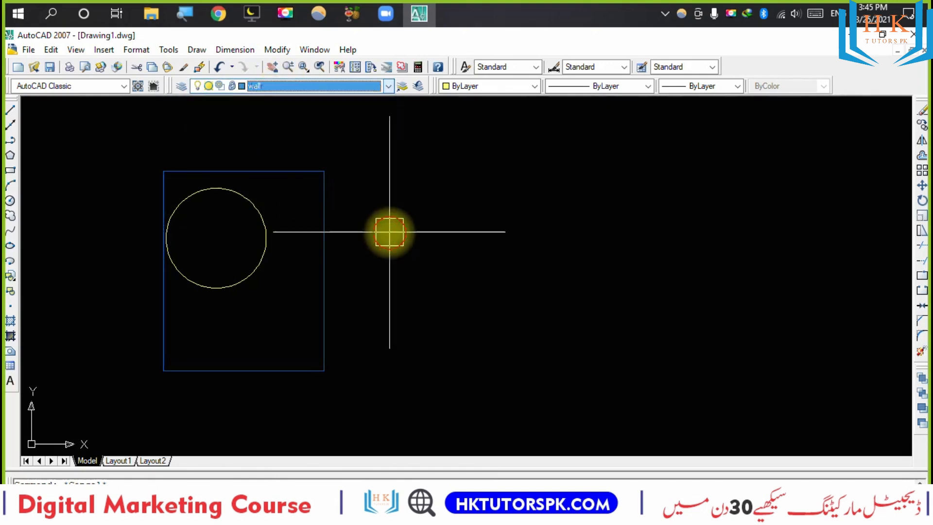
{"action": "left_click", "coordinate": [325, 224]}
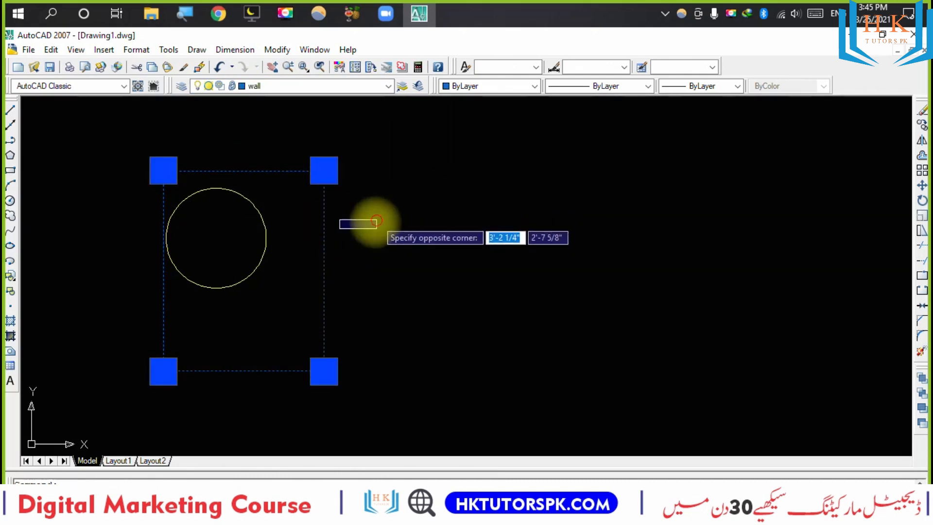
{"action": "left_click", "coordinate": [374, 222]}
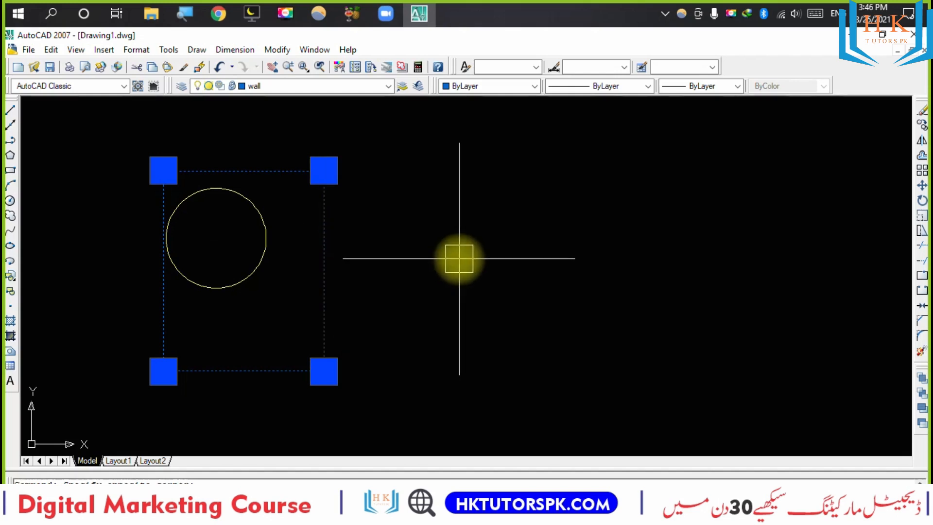
{"action": "key", "text": "Escape"}
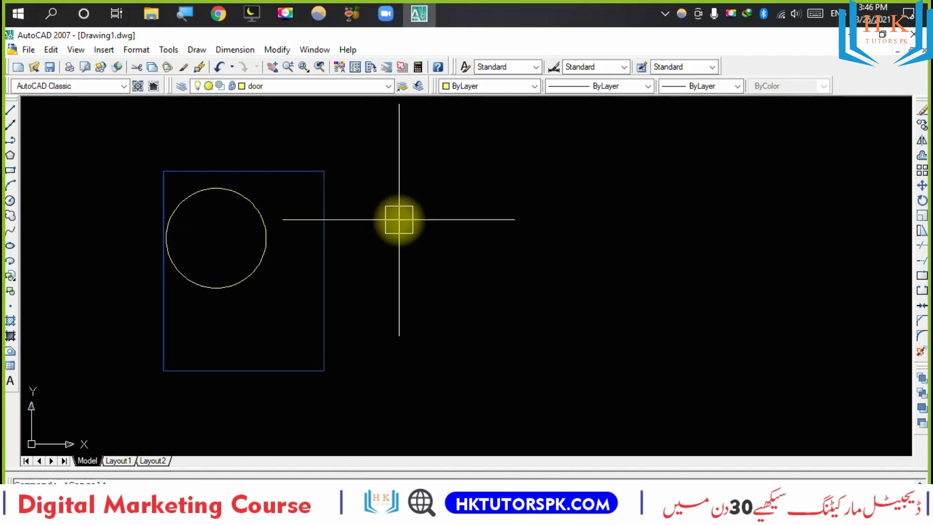
{"action": "middle_click_drag", "start_coordinate": [497, 237], "coordinate": [460, 238]}
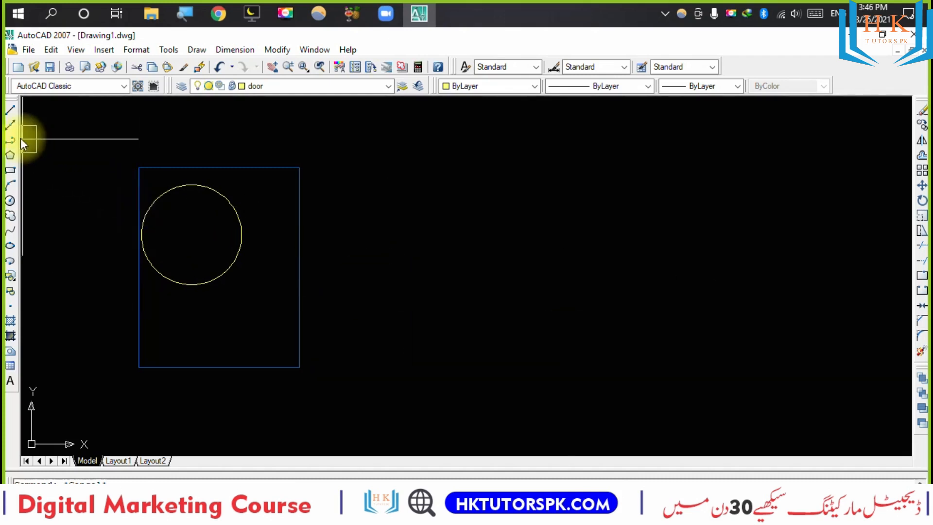
{"action": "left_click", "coordinate": [12, 118]}
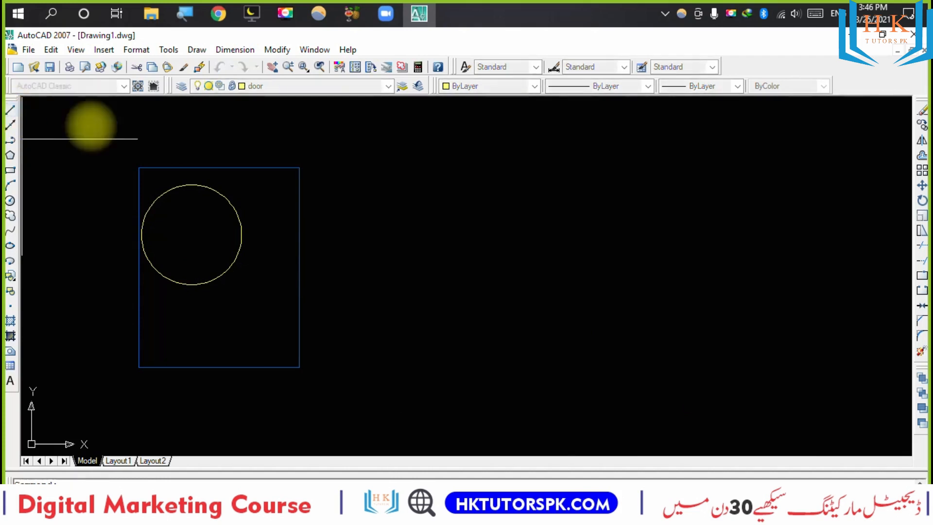
{"action": "left_click", "coordinate": [381, 206]}
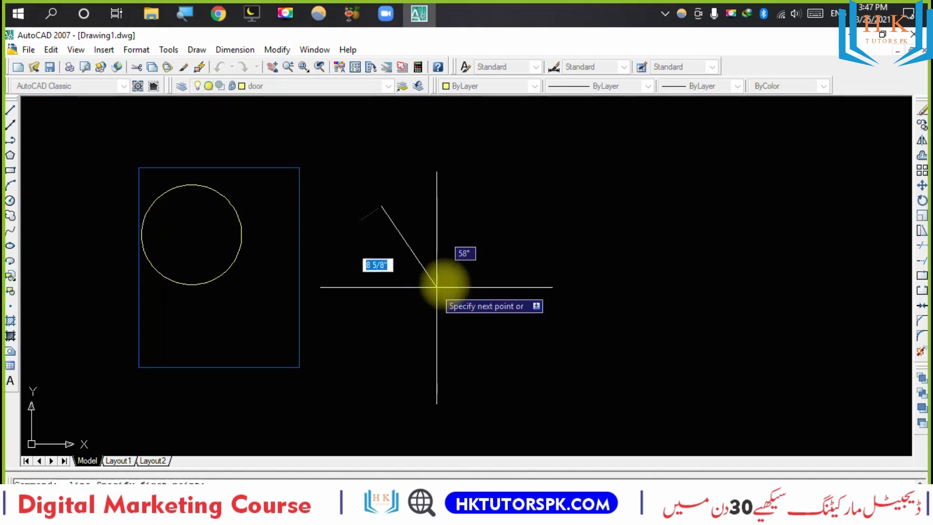
{"action": "key", "text": "Escape"}
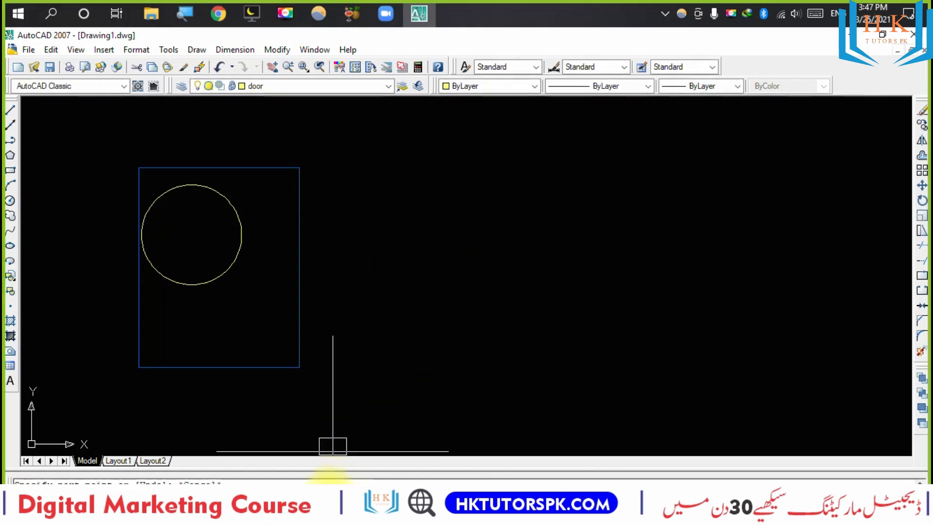
{"action": "left_click_drag", "start_coordinate": [277, 419], "coordinate": [308, 7]}
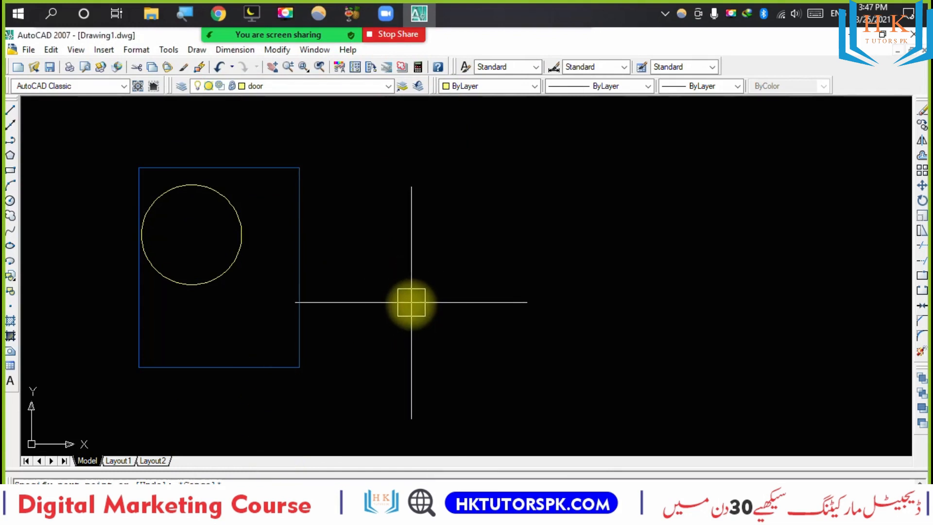
Draw a horizontal line about 2'-1" long to the right of the rectangle, with Ortho mode turned on.
{"action": "key", "text": "Return"}
{"action": "left_click", "coordinate": [396, 272]}
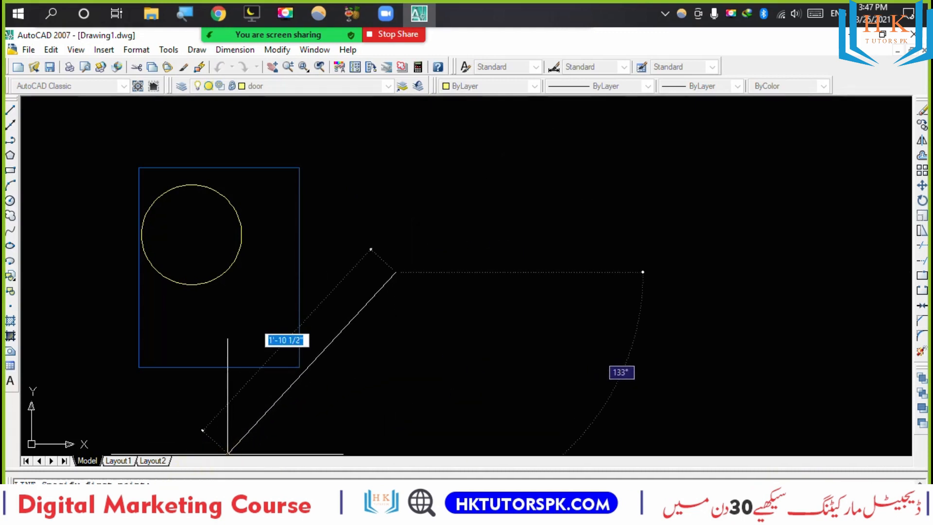
{"action": "key", "text": "F8"}
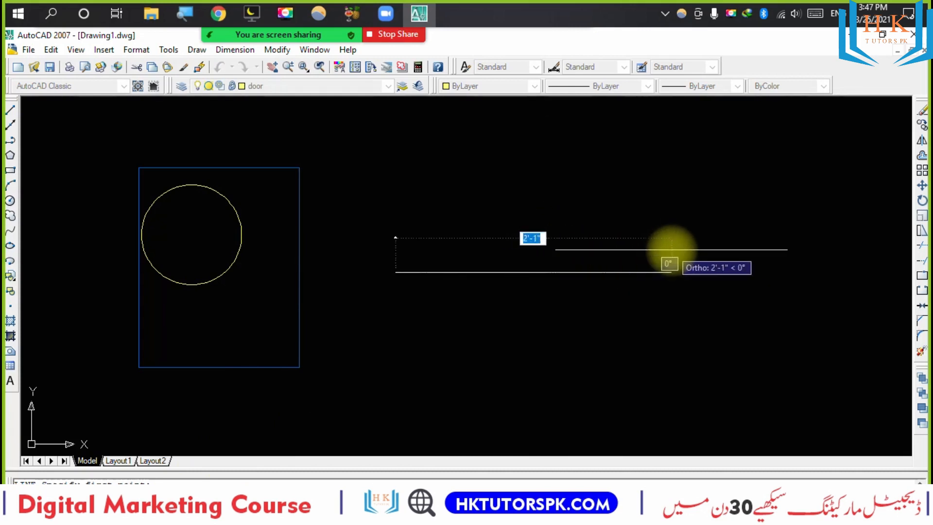
{"action": "left_click", "coordinate": [652, 258]}
{"action": "key", "text": "Escape"}
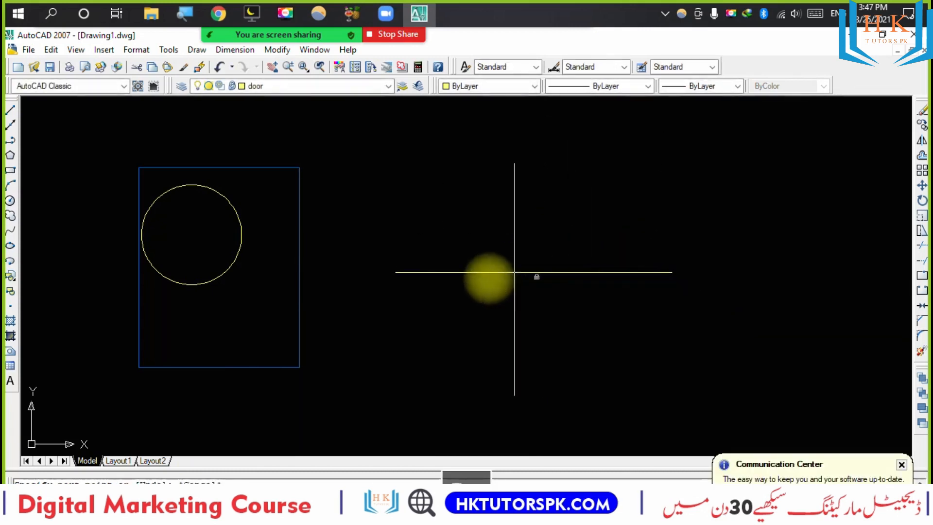
Draw a horizontal construction line above the line, passing near the top of the circle.
{"action": "left_click", "coordinate": [11, 125]}
{"action": "left_click", "coordinate": [486, 187]}
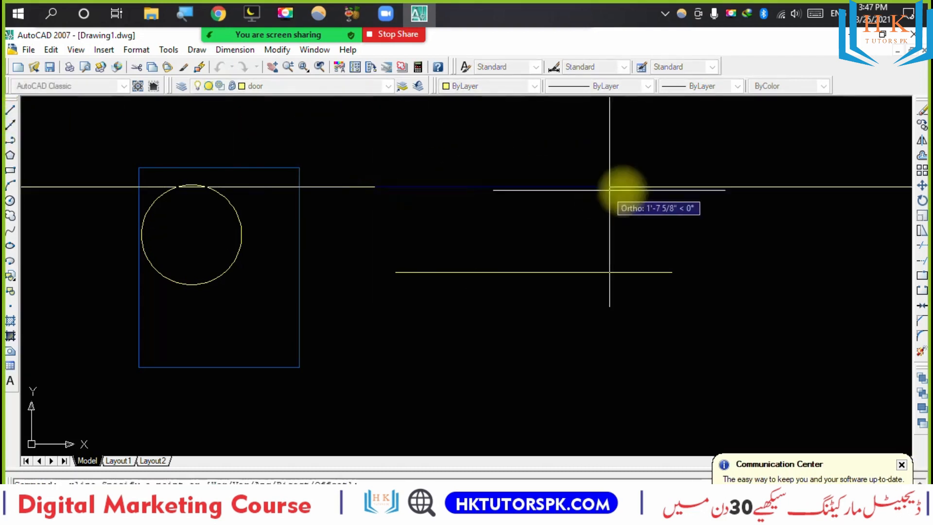
{"action": "left_click", "coordinate": [688, 190]}
{"action": "key", "text": "Escape"}
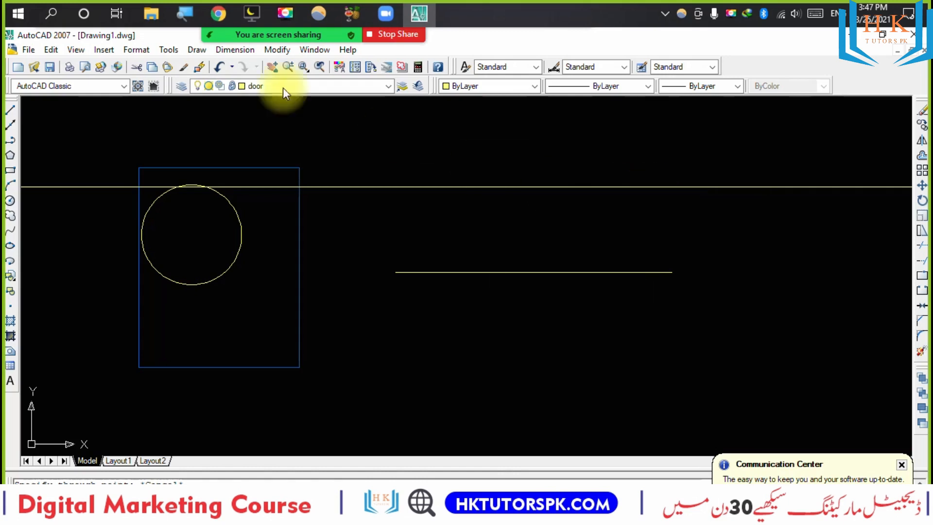
Unlock the door layer and delete the horizontal construction line and the line below it.
{"action": "left_click", "coordinate": [251, 85]}
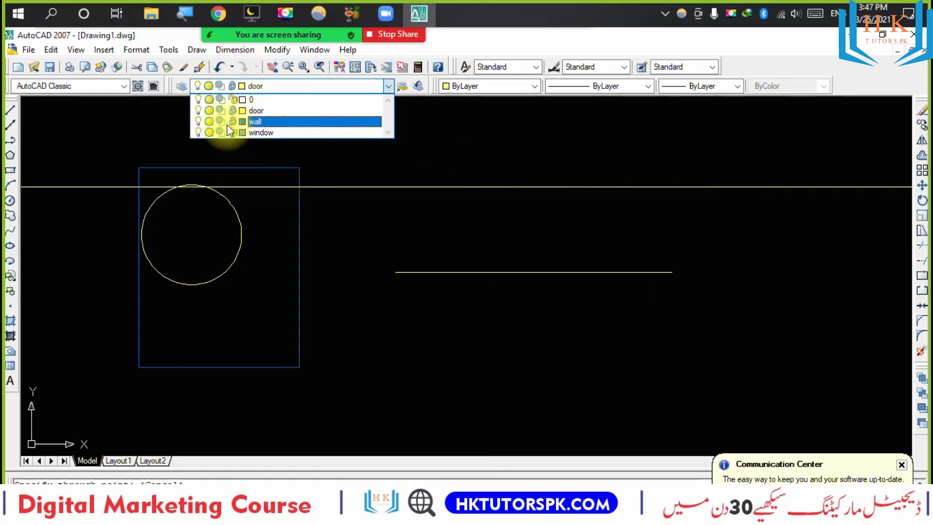
{"action": "left_click", "coordinate": [232, 111]}
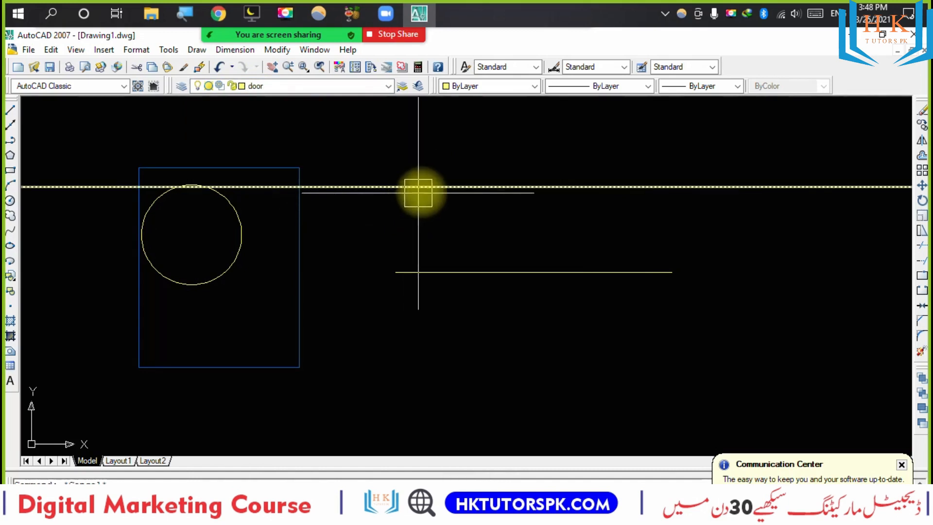
{"action": "left_click", "coordinate": [433, 186]}
{"action": "key", "text": "Delete"}
{"action": "left_click", "coordinate": [527, 272]}
{"action": "key", "text": "Delete"}
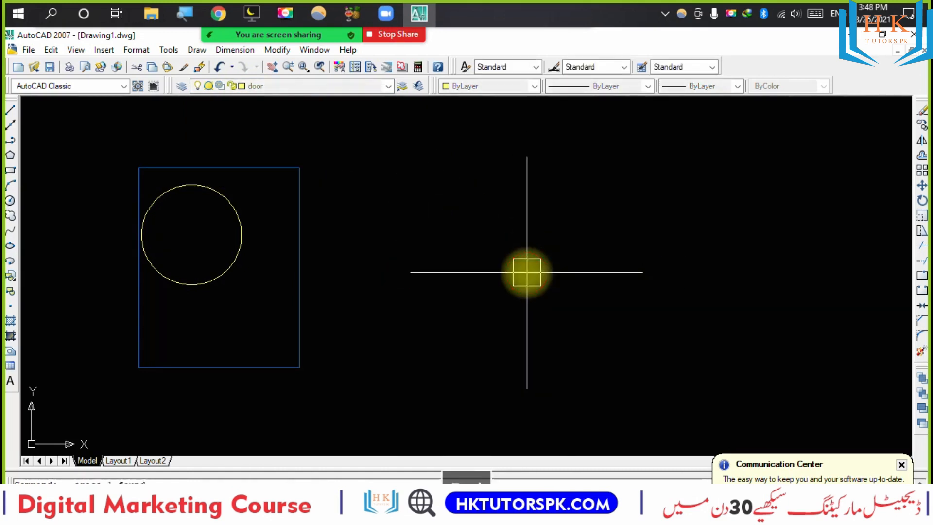
{"action": "left_click", "coordinate": [527, 273]}
{"action": "left_click", "coordinate": [512, 305]}
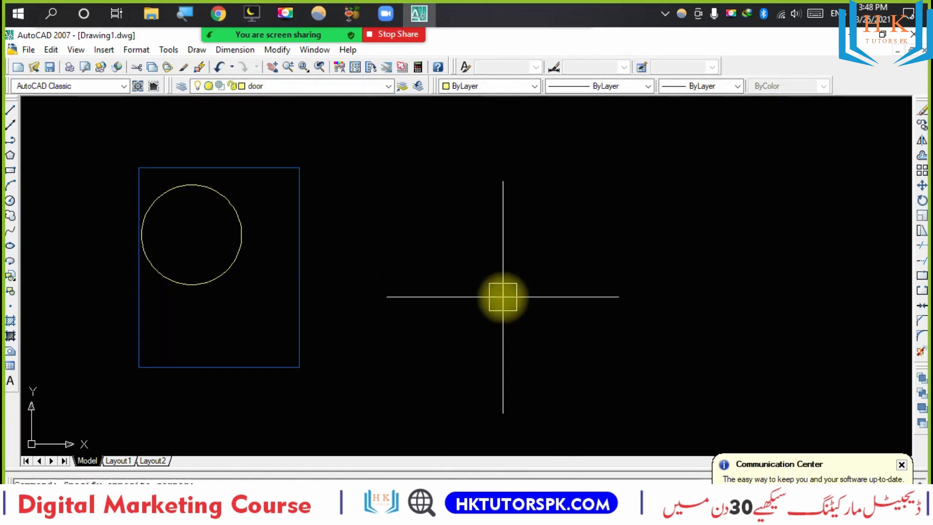
Draw a vertical construction line to the right of the rectangle with the XL command.
{"action": "type", "text": "xl"}
{"action": "key", "text": "Return"}
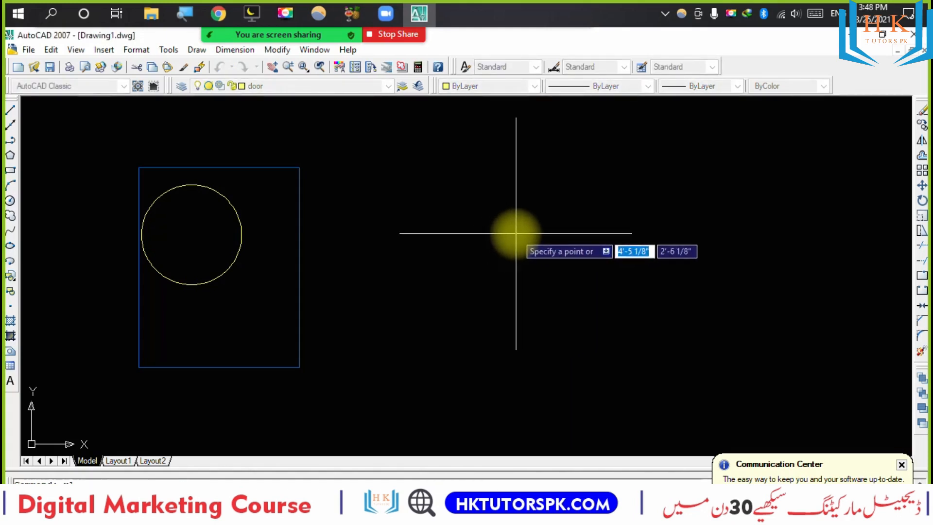
{"action": "left_click", "coordinate": [516, 233]}
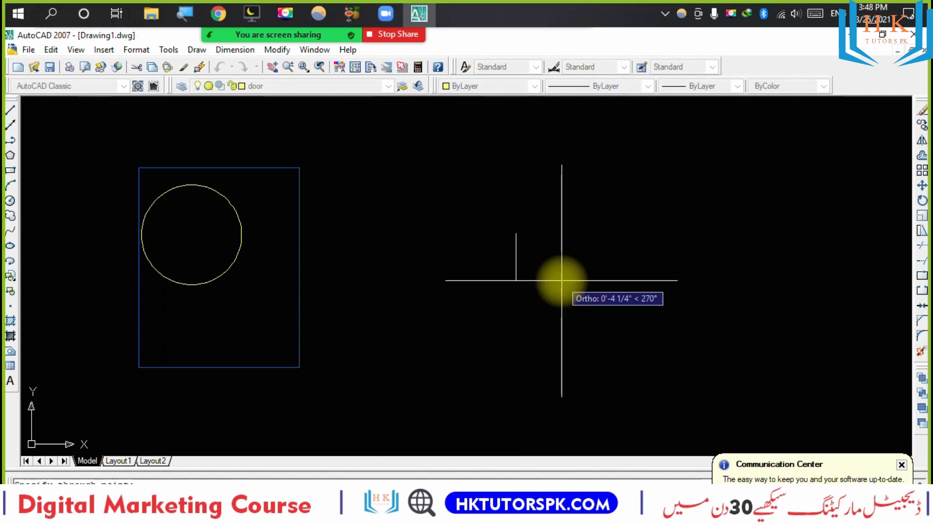
{"action": "left_click", "coordinate": [561, 280]}
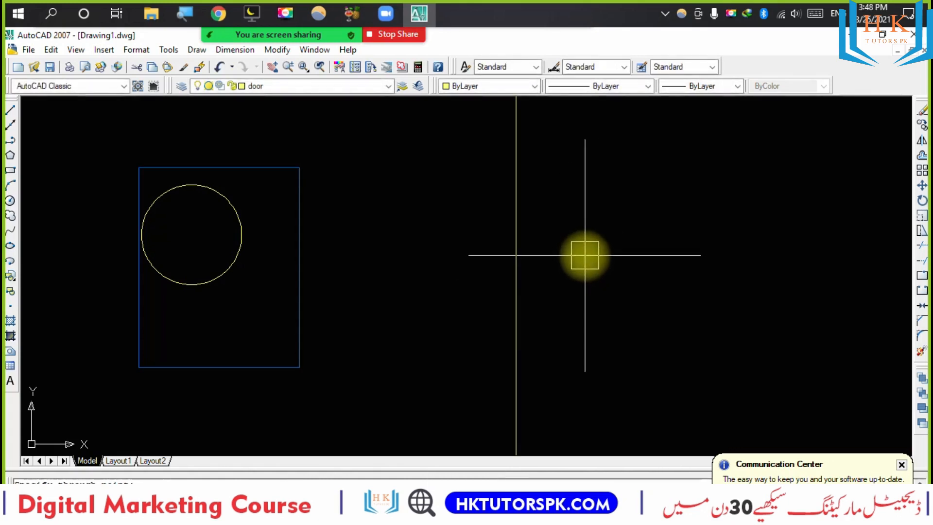
Draw another vertical construction line to the right of the existing vertical one.
{"action": "key", "text": "Return"}
{"action": "left_click", "coordinate": [633, 220]}
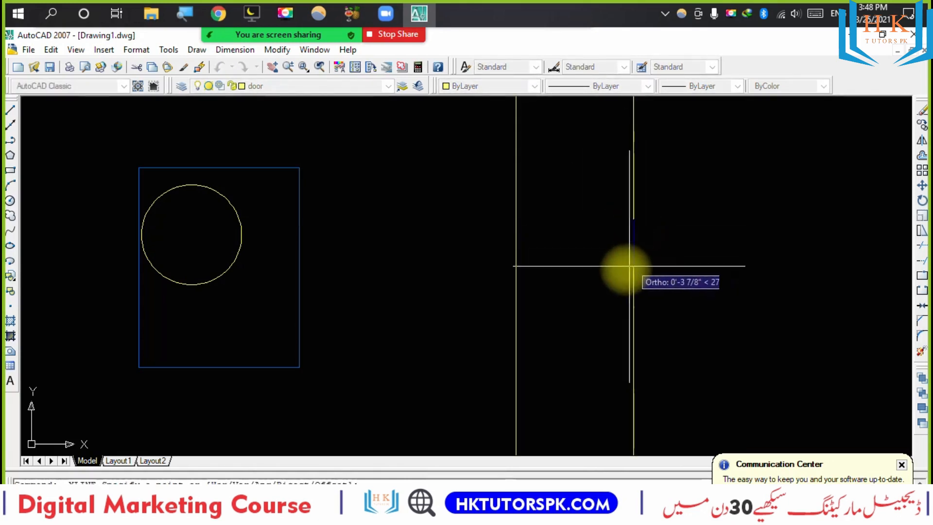
{"action": "left_click", "coordinate": [569, 297]}
{"action": "key", "text": "Return"}
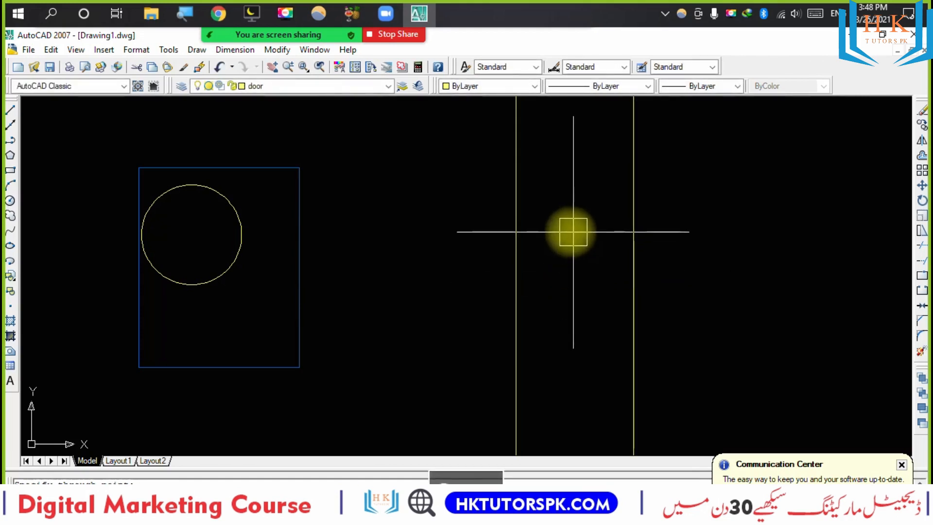
Draw a slanted and a vertical construction line through one point just right of the rectangle, and dismiss the Communication Center notification.
{"action": "key", "text": "Return"}
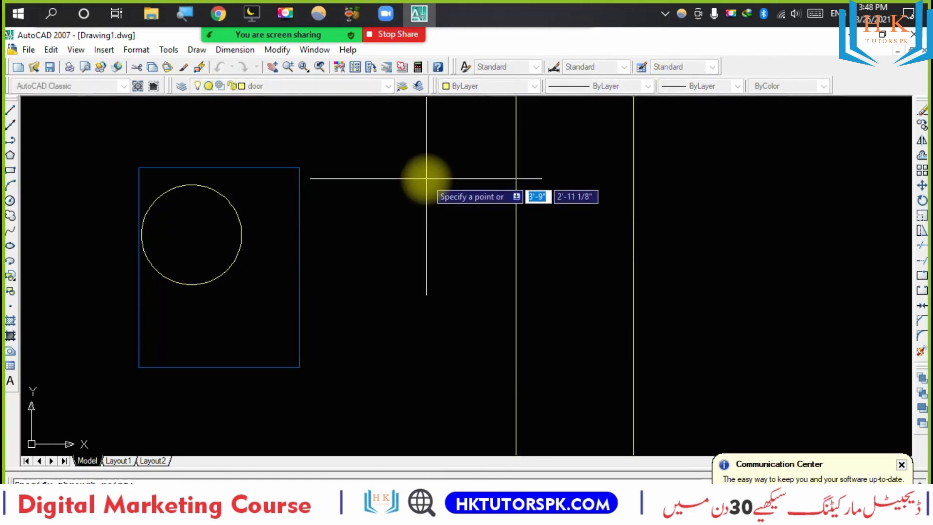
{"action": "left_click", "coordinate": [426, 178]}
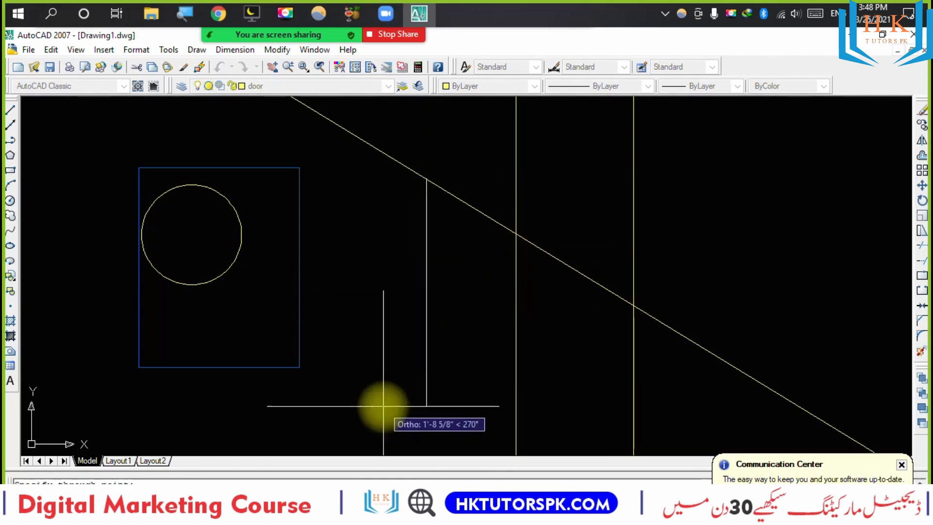
{"action": "left_click", "coordinate": [414, 323]}
{"action": "key", "text": "Escape"}
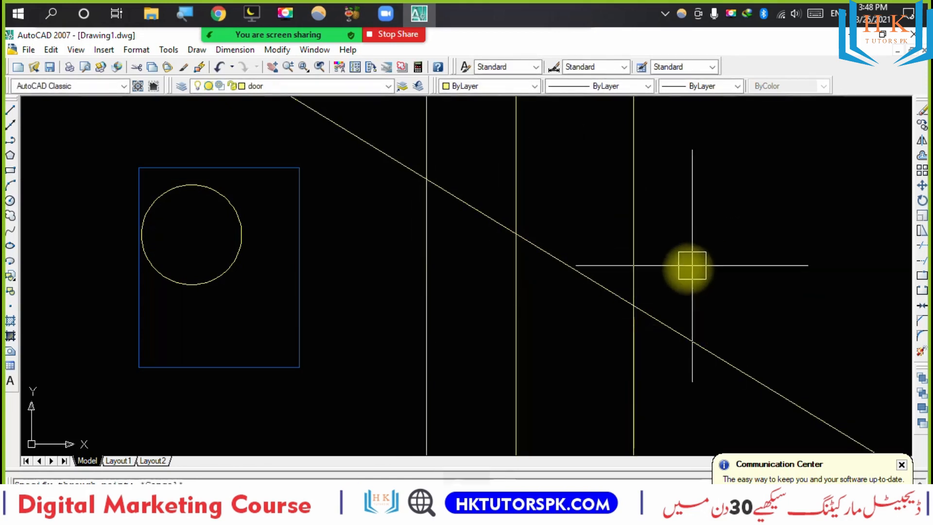
{"action": "key", "text": "Escape"}
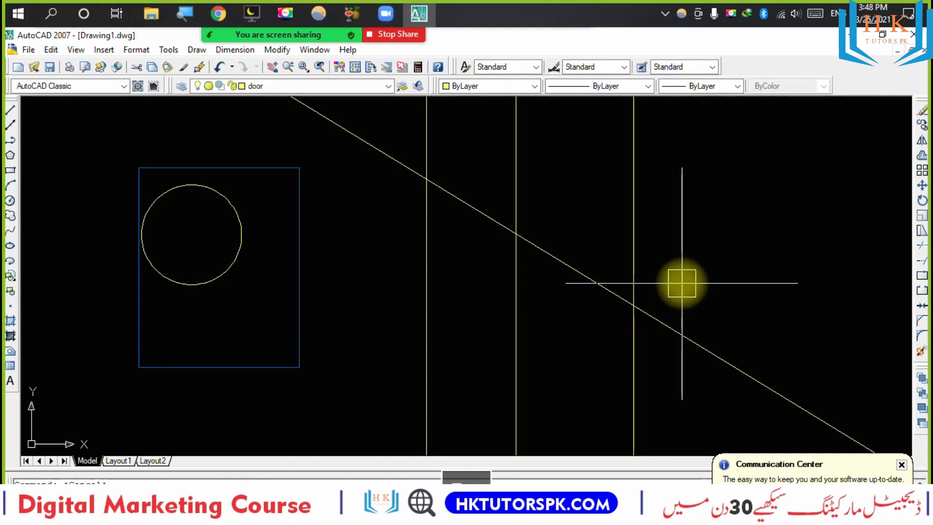
{"action": "left_click", "coordinate": [902, 461]}
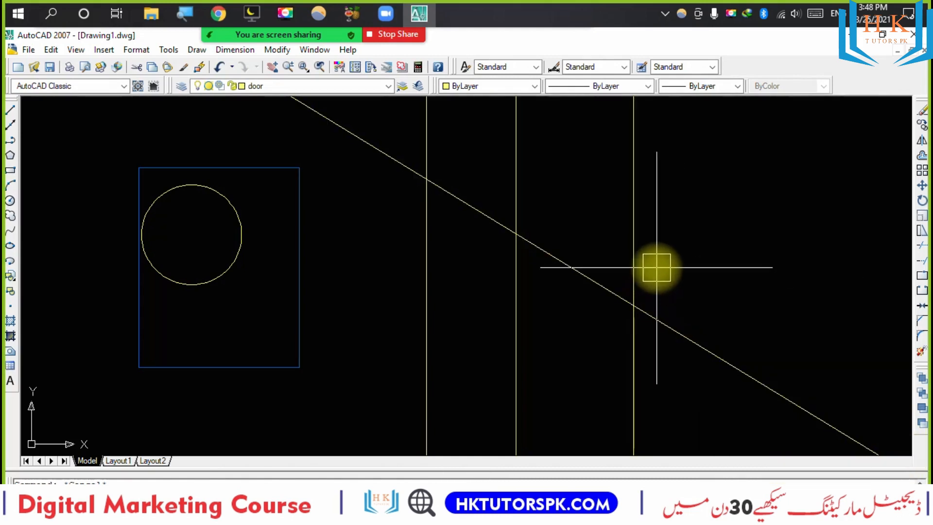
Draw a series of horizontal construction lines above, across and below the rectangle using the Hor option of the XL command.
{"action": "scroll", "coordinate": [651, 267], "scroll_direction": "down", "scroll_amount": 5}
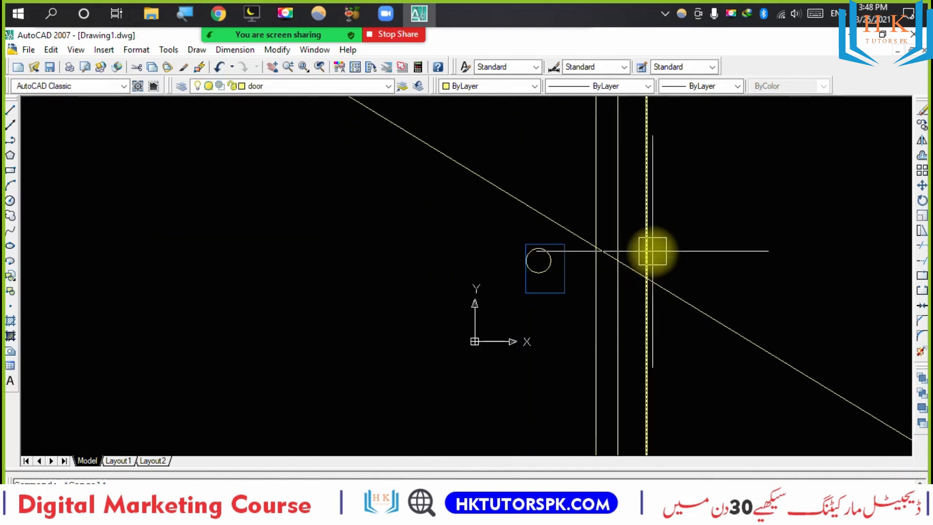
{"action": "scroll", "coordinate": [656, 251], "scroll_direction": "down", "scroll_amount": 2}
{"action": "scroll", "coordinate": [483, 284], "scroll_direction": "up", "scroll_amount": 5}
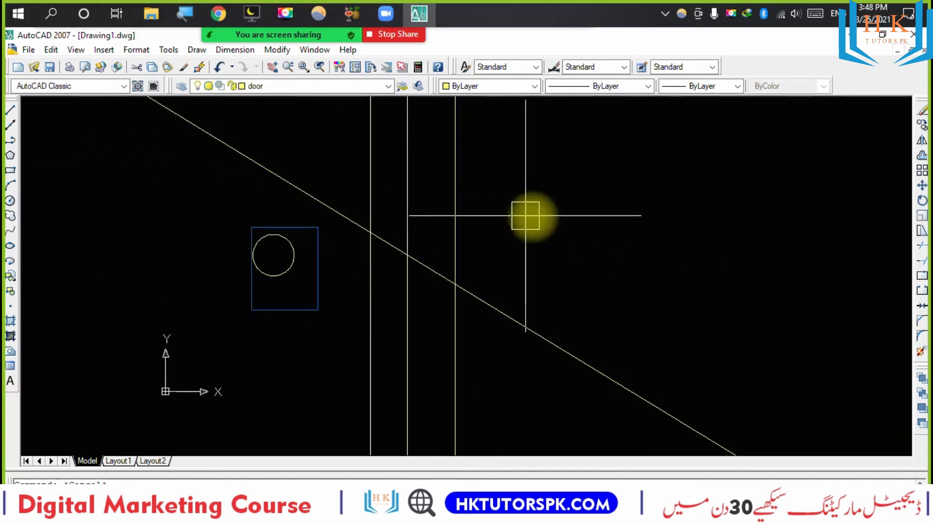
{"action": "type", "text": "xl"}
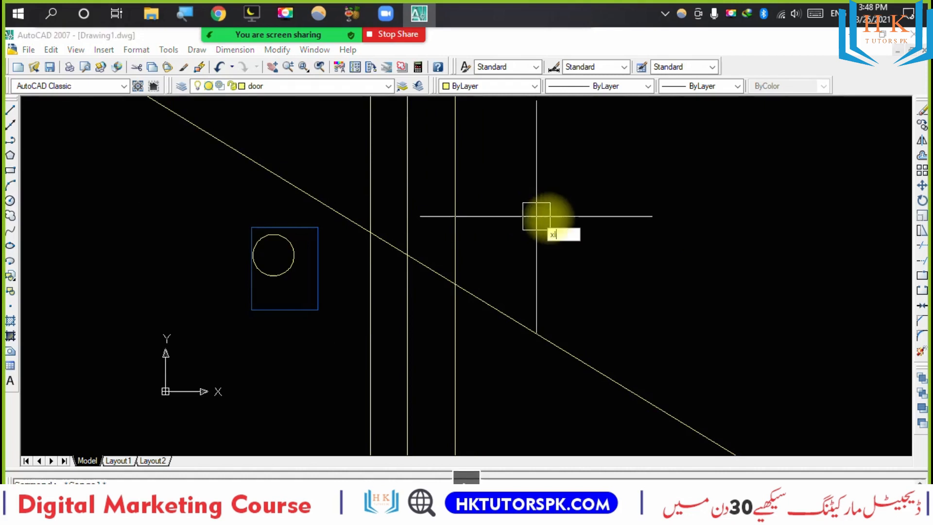
{"action": "key", "text": "Return"}
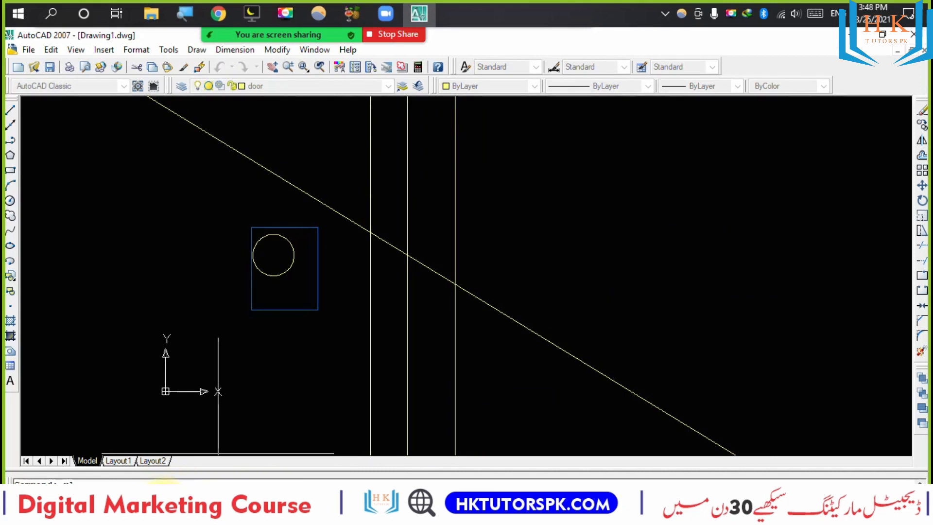
{"action": "type", "text": "h"}
{"action": "key", "text": "Return"}
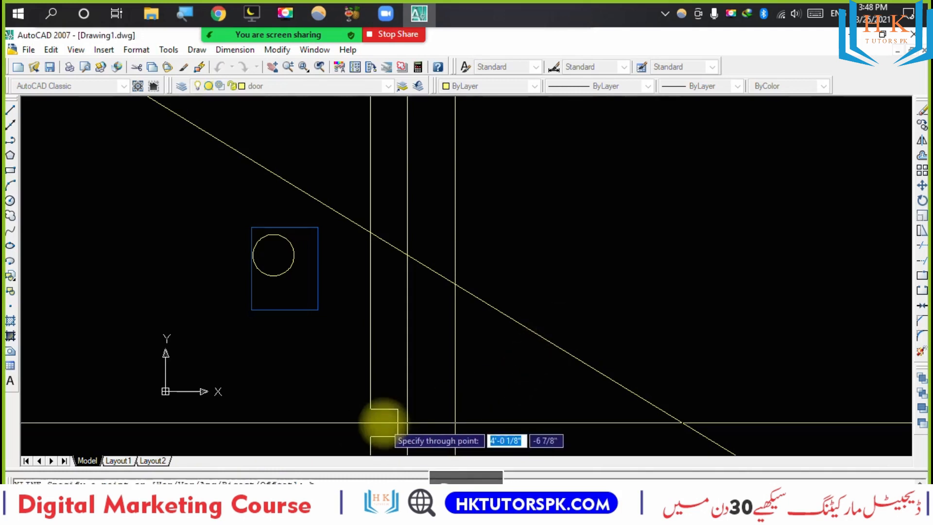
{"action": "left_click", "coordinate": [559, 249]}
{"action": "left_click", "coordinate": [586, 146]}
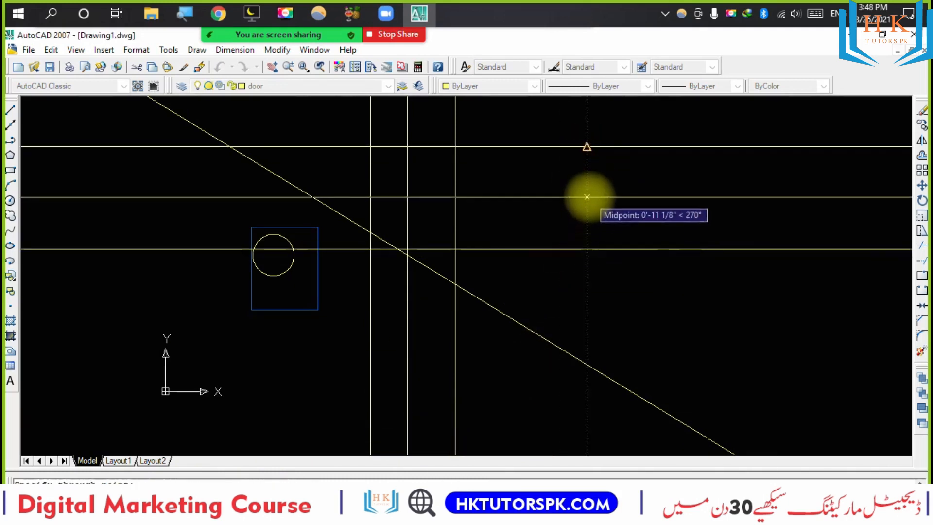
{"action": "left_click", "coordinate": [587, 195]}
{"action": "left_click", "coordinate": [616, 166]}
{"action": "middle_click_drag", "start_coordinate": [617, 166], "coordinate": [613, 294]}
{"action": "left_click", "coordinate": [613, 199]}
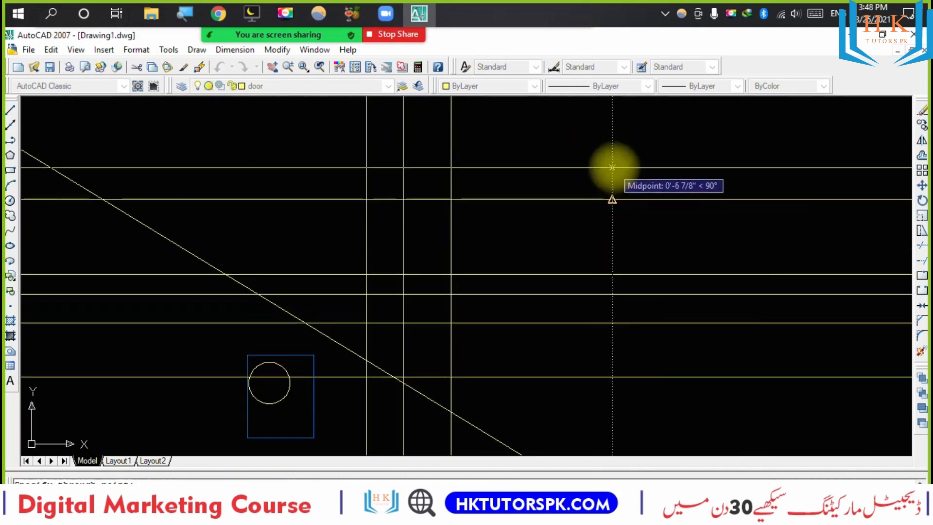
{"action": "left_click", "coordinate": [613, 165]}
{"action": "left_click", "coordinate": [613, 124]}
{"action": "left_click", "coordinate": [613, 110]}
{"action": "left_click", "coordinate": [613, 221]}
{"action": "left_click", "coordinate": [607, 263]}
{"action": "left_click", "coordinate": [604, 306]}
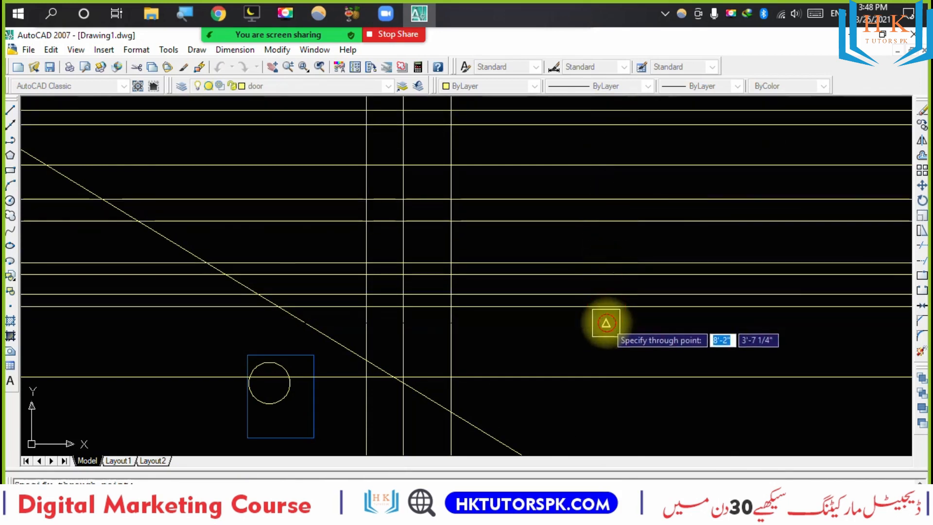
{"action": "left_click", "coordinate": [604, 343]}
{"action": "left_click", "coordinate": [601, 361]}
{"action": "left_click", "coordinate": [598, 245]}
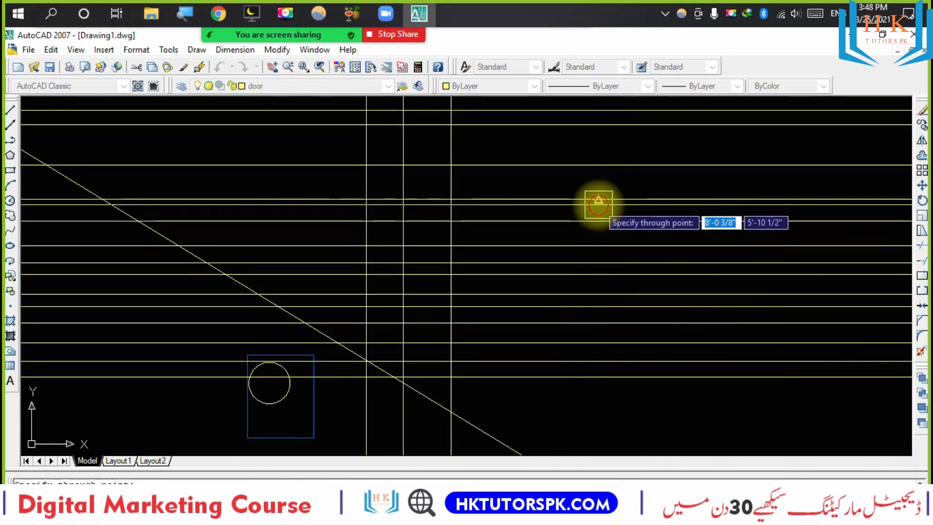
{"action": "left_click", "coordinate": [597, 188]}
{"action": "left_click", "coordinate": [598, 154]}
{"action": "left_click", "coordinate": [597, 132]}
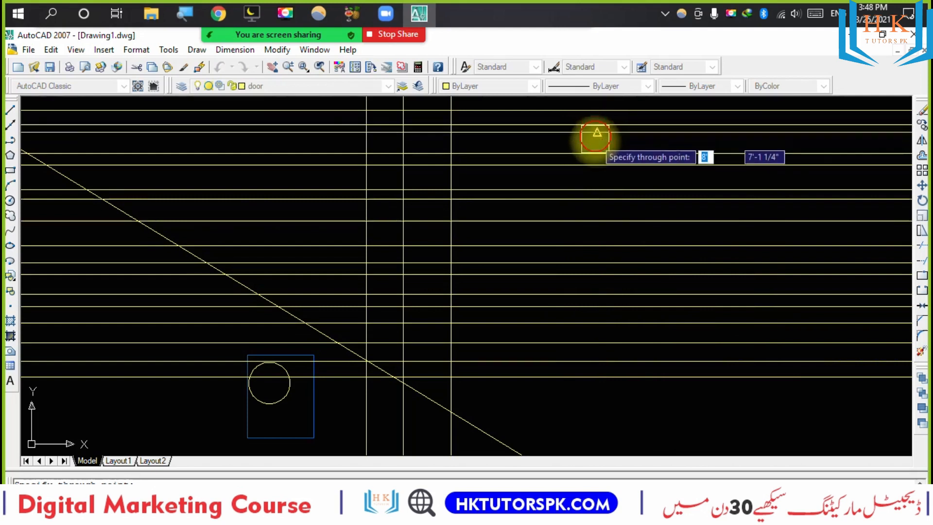
{"action": "left_click", "coordinate": [596, 141]}
{"action": "left_click", "coordinate": [591, 180]}
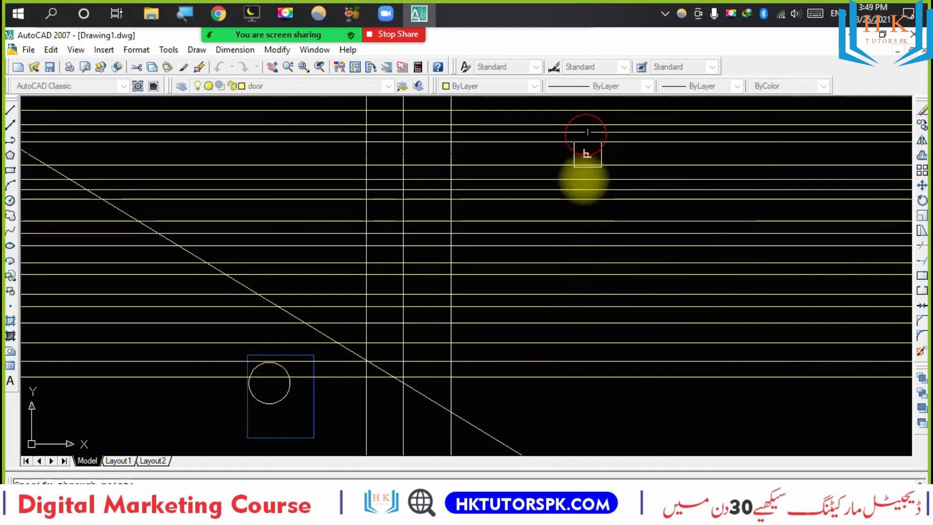
{"action": "left_click", "coordinate": [587, 417]}
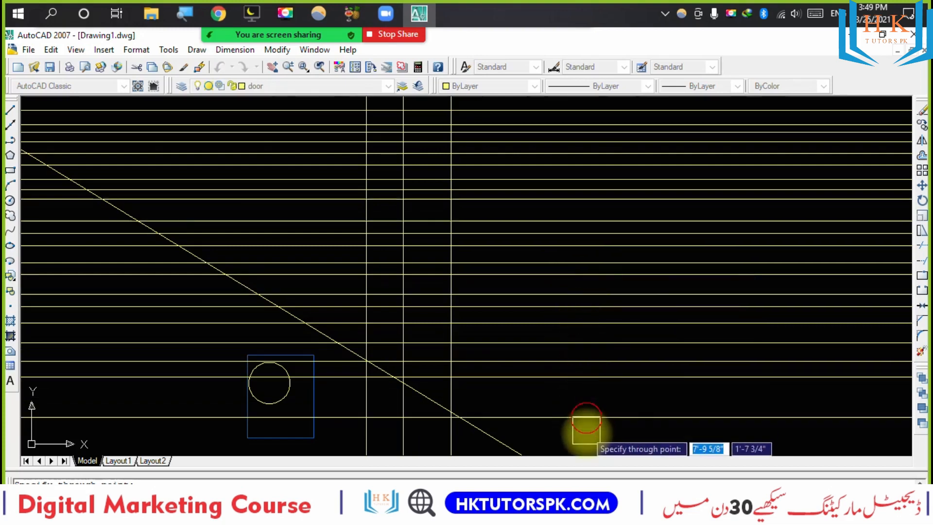
{"action": "left_click", "coordinate": [588, 437]}
{"action": "left_click", "coordinate": [611, 402]}
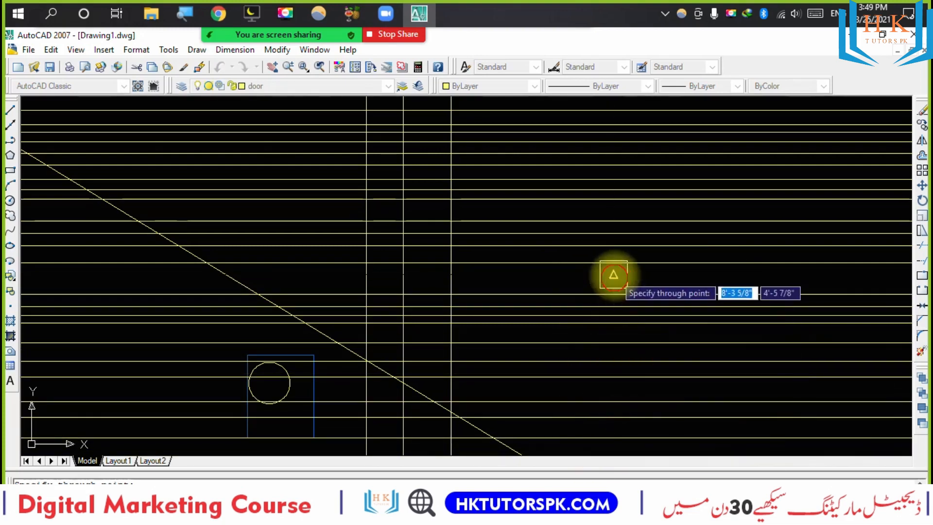
{"action": "left_click", "coordinate": [600, 377]}
{"action": "left_click", "coordinate": [596, 388]}
{"action": "left_click", "coordinate": [598, 419]}
{"action": "middle_click_drag", "start_coordinate": [590, 438], "coordinate": [594, 273]}
{"action": "left_click", "coordinate": [588, 383]}
{"action": "left_click", "coordinate": [591, 330]}
{"action": "left_click", "coordinate": [589, 308]}
{"action": "left_click", "coordinate": [588, 286]}
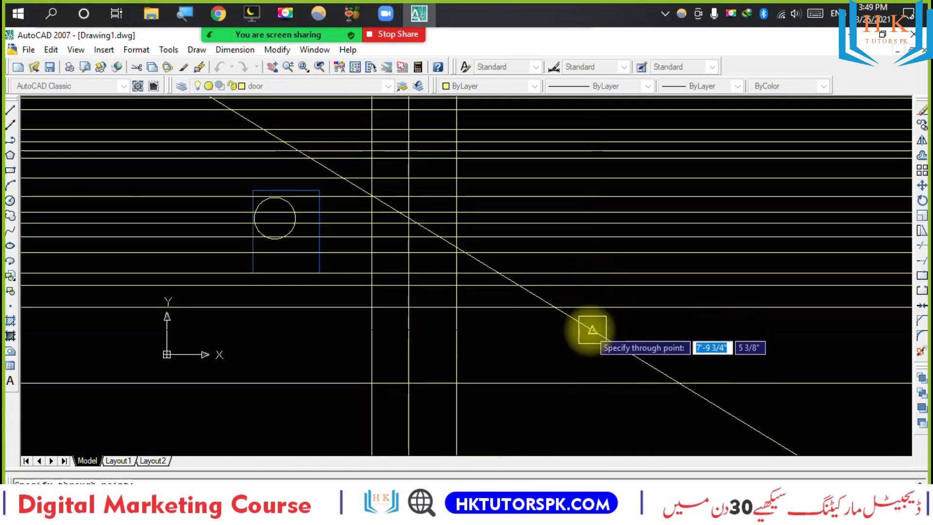
{"action": "left_click", "coordinate": [590, 357]}
{"action": "key", "text": "Escape"}
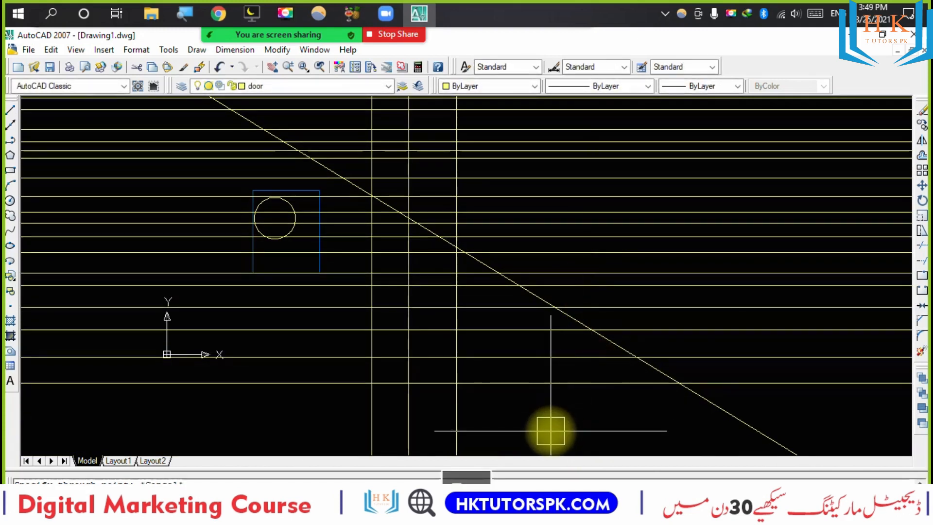
Draw a vertical construction line and a rising one at about 27° through one point below the horizontal lines with the XL command.
{"action": "type", "text": "l"}
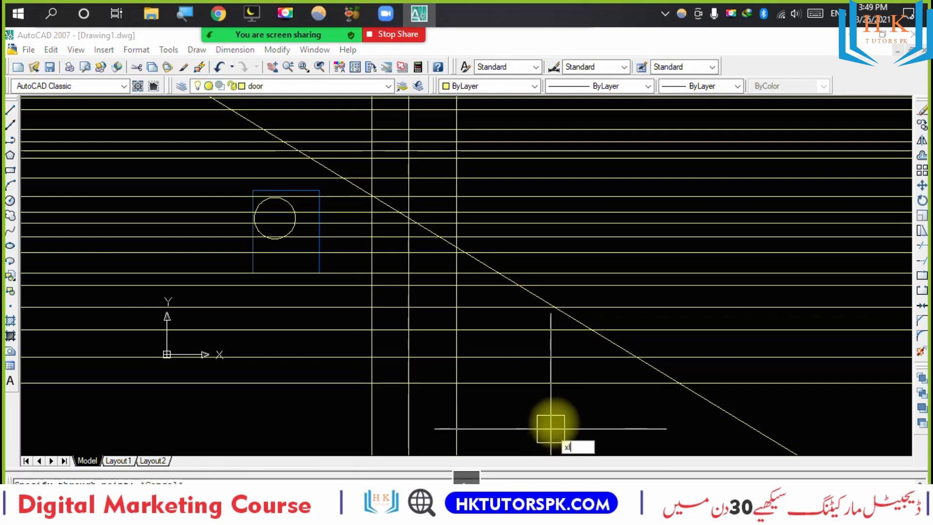
{"action": "key", "text": "Return"}
{"action": "left_click", "coordinate": [582, 428]}
{"action": "left_click", "coordinate": [582, 388]}
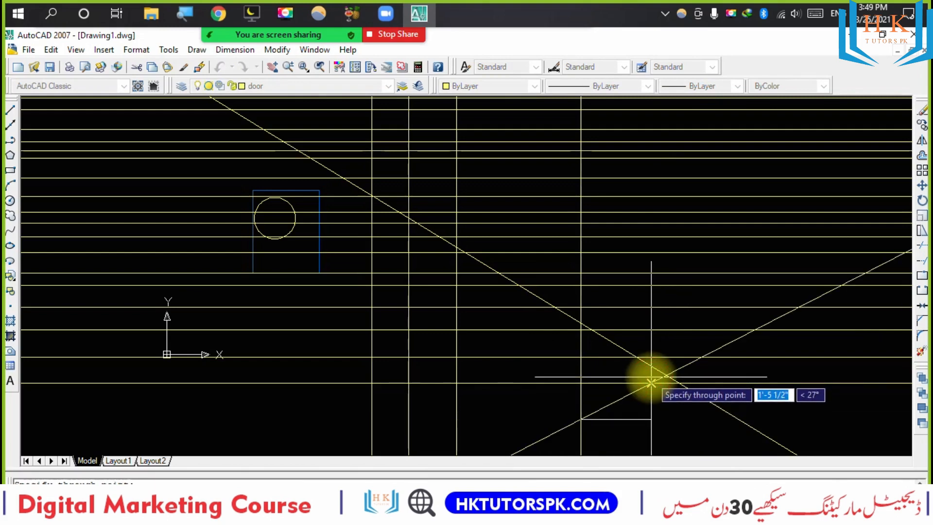
{"action": "left_click", "coordinate": [651, 382]}
{"action": "key", "text": "Return"}
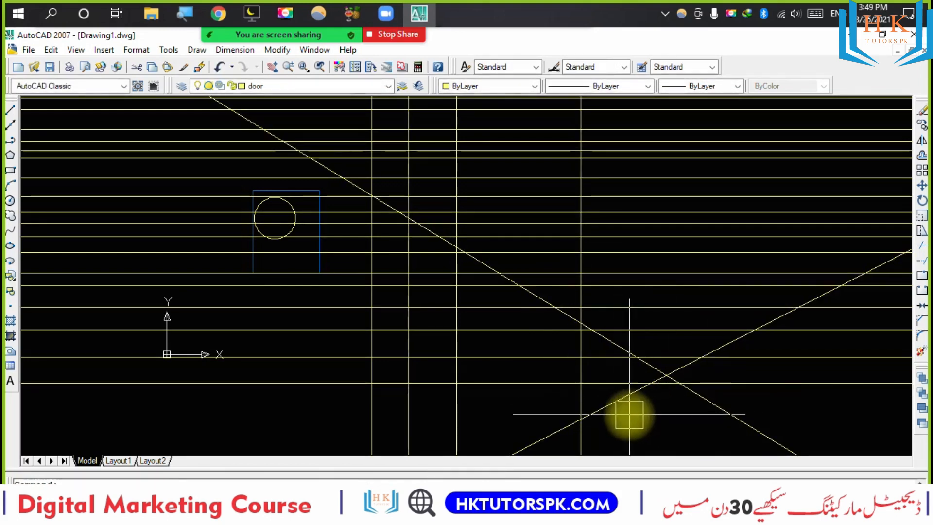
Delete the rising slanted construction line and all horizontal construction lines using two crossing selections.
{"action": "middle_click_drag", "start_coordinate": [629, 415], "coordinate": [572, 418]}
{"action": "middle_click_drag", "start_coordinate": [685, 364], "coordinate": [436, 464]}
{"action": "left_click", "coordinate": [688, 444]}
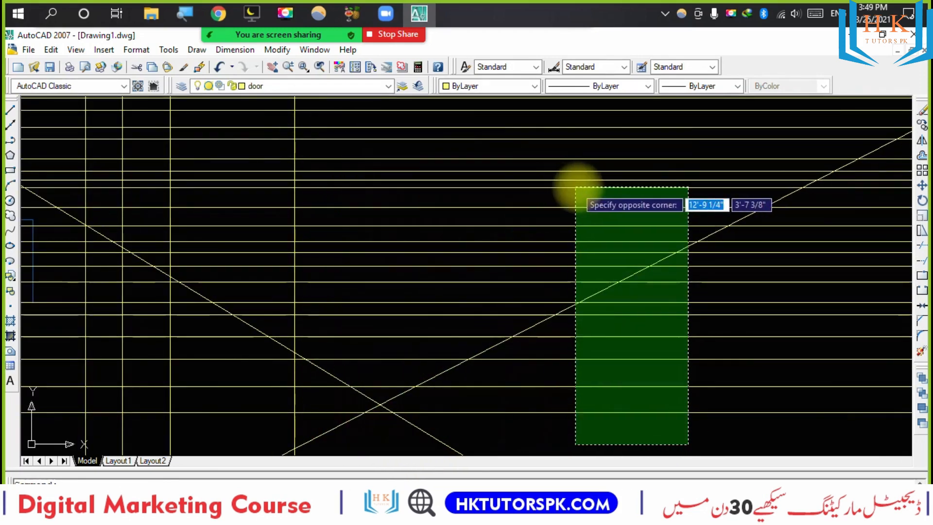
{"action": "left_click", "coordinate": [579, 190]}
{"action": "key", "text": "Delete"}
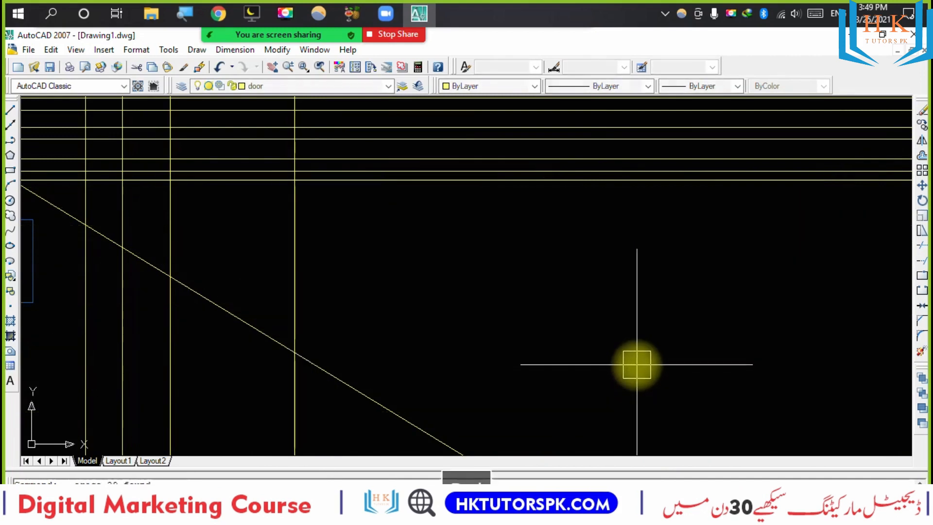
{"action": "scroll", "coordinate": [513, 305], "scroll_direction": "down", "scroll_amount": 2}
{"action": "left_click", "coordinate": [699, 407]}
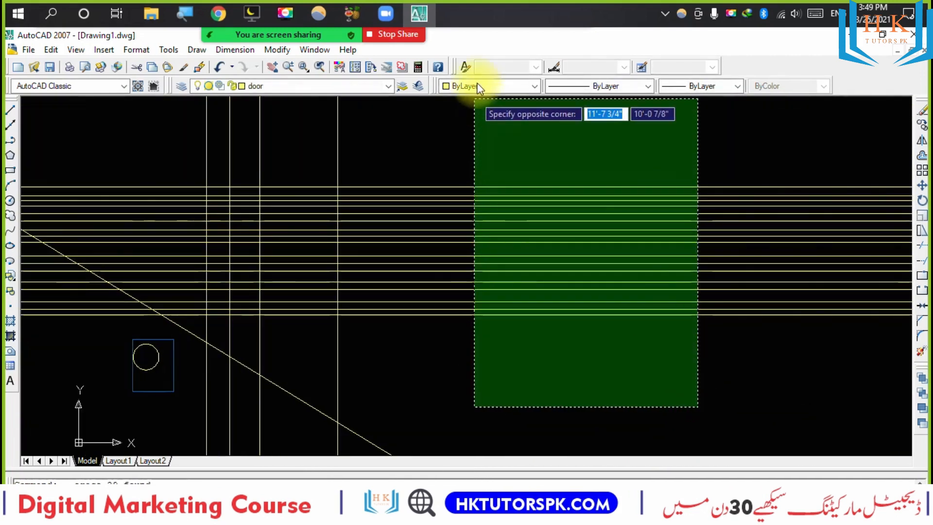
{"action": "left_click", "coordinate": [479, 110]}
{"action": "key", "text": "Delete"}
Delete the three rightmost vertical construction lines, leaving the one nearest the rectangle.
{"action": "middle_click_drag", "start_coordinate": [483, 311], "coordinate": [541, 92]}
{"action": "middle_click_drag", "start_coordinate": [525, 231], "coordinate": [561, 313]}
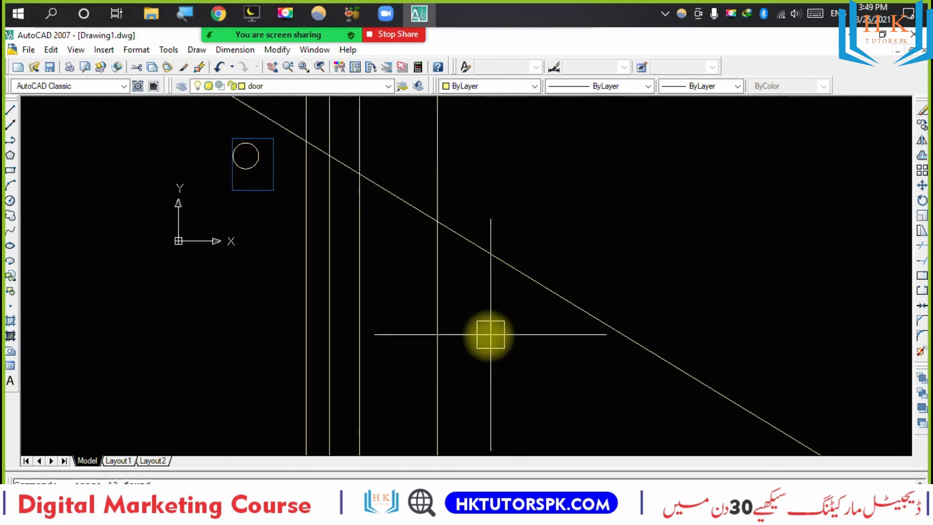
{"action": "left_click", "coordinate": [485, 334]}
{"action": "left_click", "coordinate": [323, 393]}
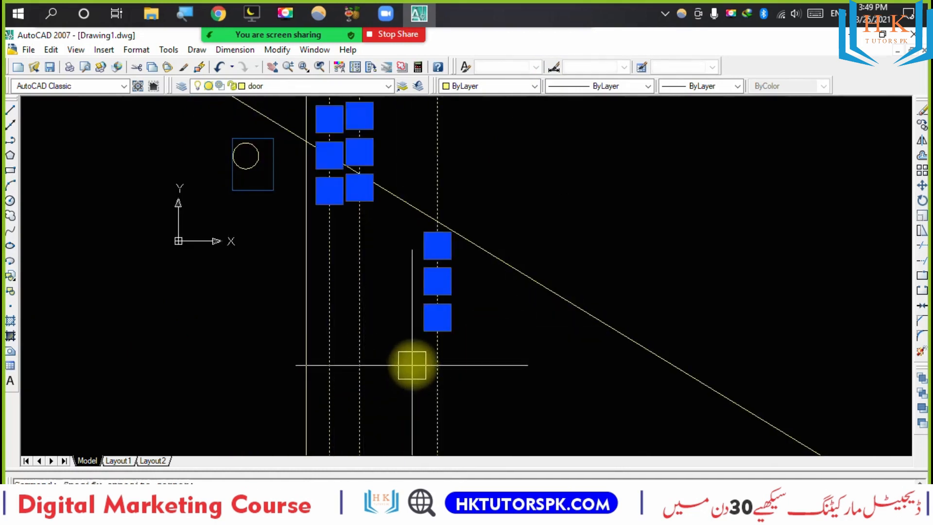
{"action": "key", "text": "Delete"}
Draw a long series of vertical construction lines spread out beyond the rectangle using the Ver option of the XL command.
{"action": "middle_click_drag", "start_coordinate": [380, 260], "coordinate": [415, 294]}
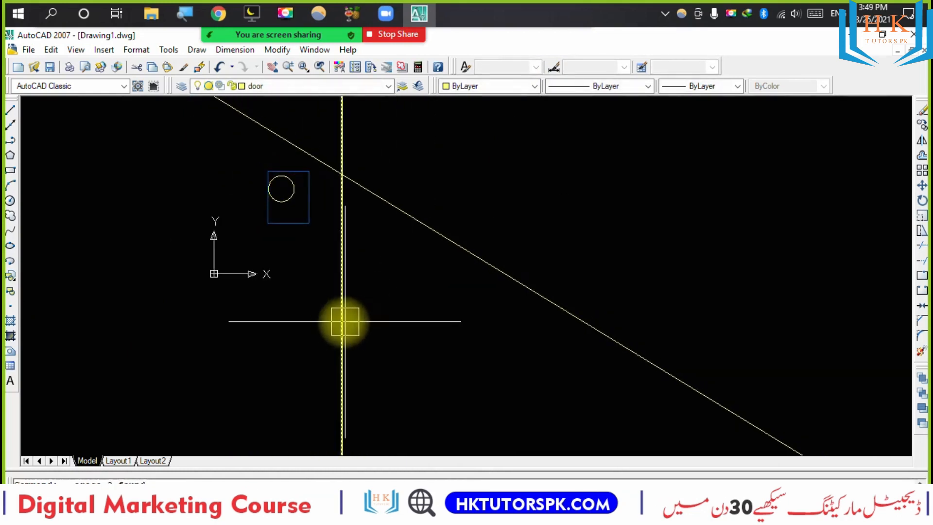
{"action": "type", "text": "xl"}
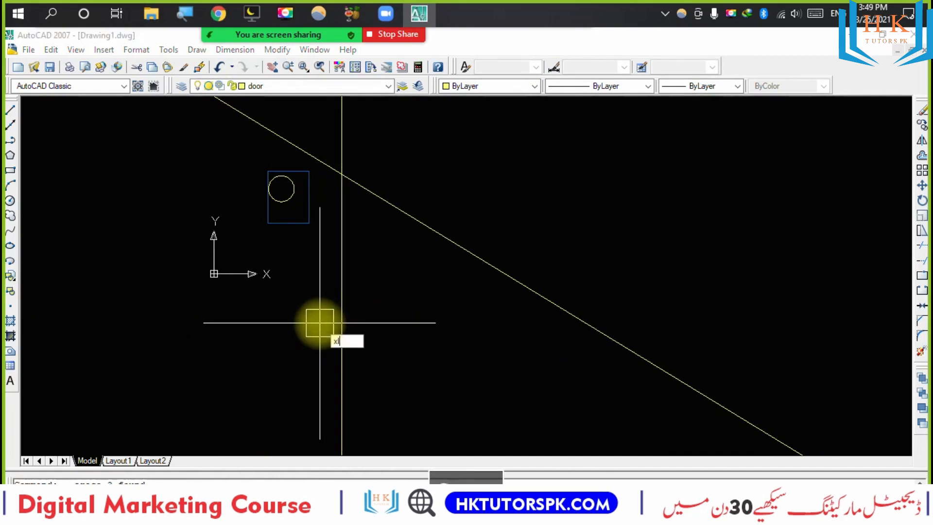
{"action": "key", "text": "Return"}
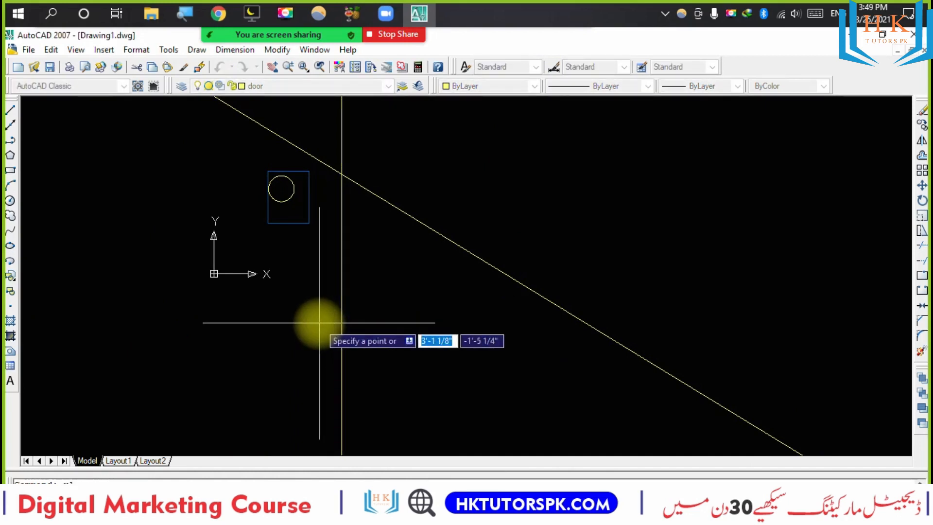
{"action": "type", "text": "v"}
{"action": "key", "text": "Return"}
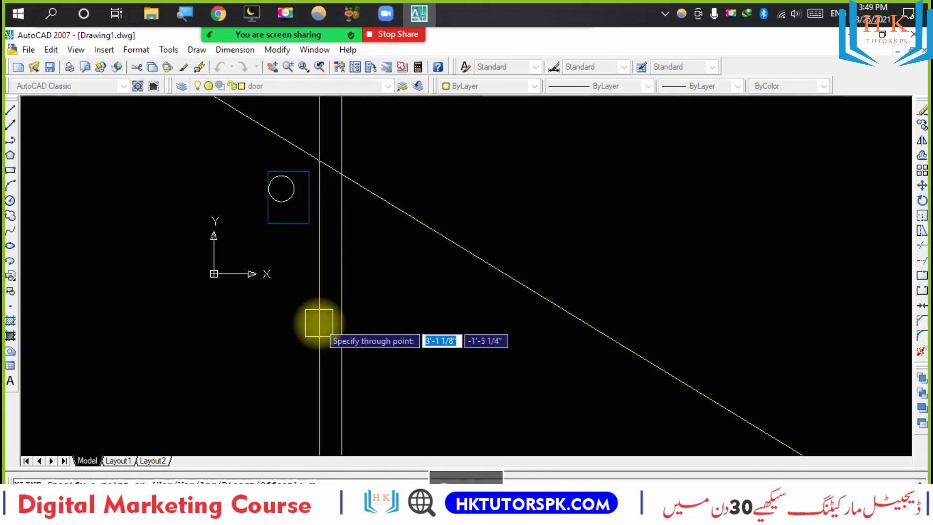
{"action": "left_click", "coordinate": [525, 309]}
{"action": "left_click", "coordinate": [620, 310]}
{"action": "left_click", "coordinate": [669, 310]}
{"action": "left_click", "coordinate": [777, 312]}
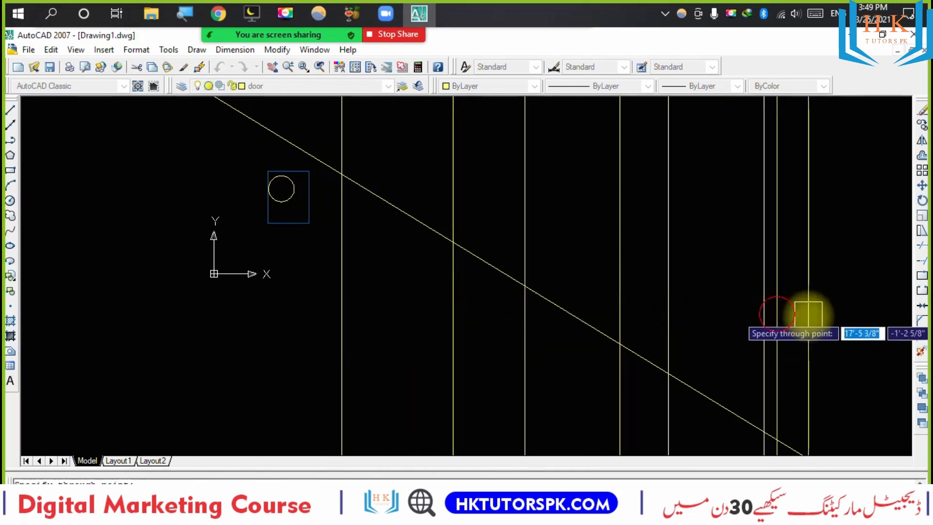
{"action": "left_click", "coordinate": [809, 314]}
{"action": "left_click", "coordinate": [830, 309]}
{"action": "left_click", "coordinate": [846, 304]}
{"action": "left_click", "coordinate": [721, 309]}
{"action": "left_click", "coordinate": [648, 309]}
{"action": "left_click", "coordinate": [517, 307]}
{"action": "left_click", "coordinate": [445, 299]}
{"action": "left_click", "coordinate": [411, 294]}
{"action": "left_click", "coordinate": [398, 291]}
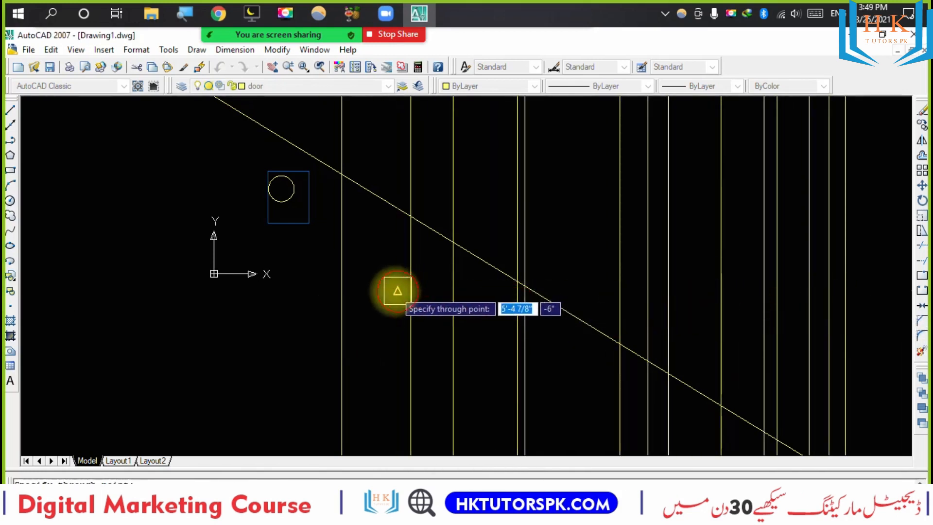
{"action": "left_click", "coordinate": [475, 263]}
{"action": "left_click", "coordinate": [538, 264]}
{"action": "left_click", "coordinate": [555, 266]}
{"action": "left_click", "coordinate": [567, 269]}
{"action": "left_click", "coordinate": [612, 268]}
{"action": "left_click", "coordinate": [676, 267]}
{"action": "left_click", "coordinate": [751, 268]}
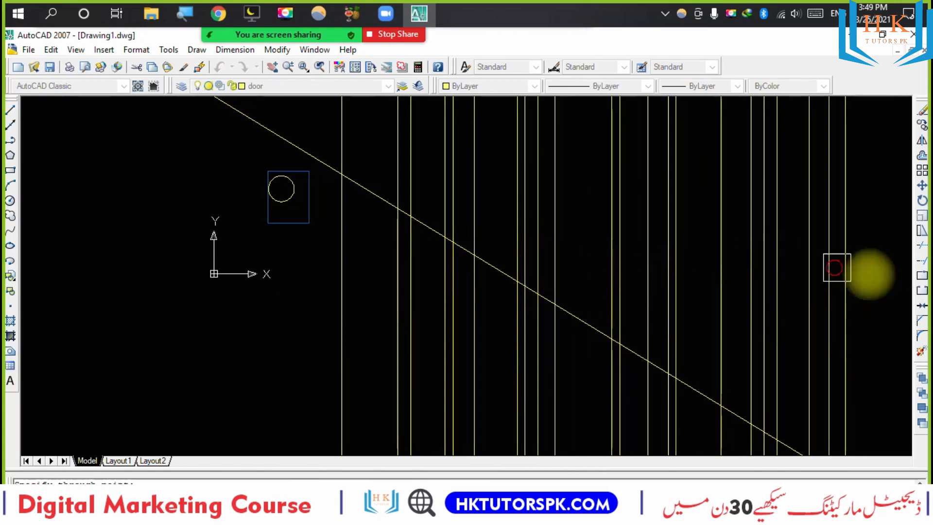
{"action": "left_click", "coordinate": [896, 275]}
{"action": "left_click", "coordinate": [879, 280]}
{"action": "left_click", "coordinate": [800, 294]}
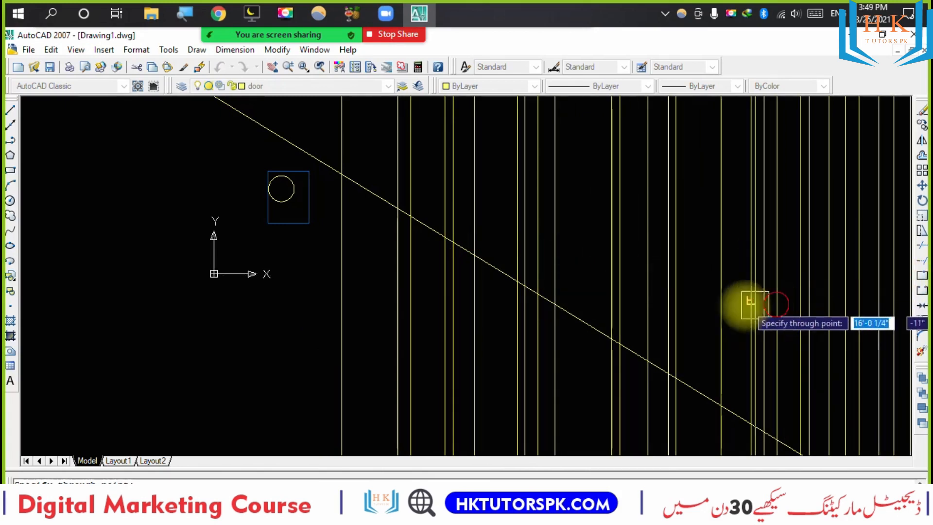
{"action": "left_click", "coordinate": [709, 302]}
{"action": "left_click", "coordinate": [690, 302]}
{"action": "left_click", "coordinate": [611, 303]}
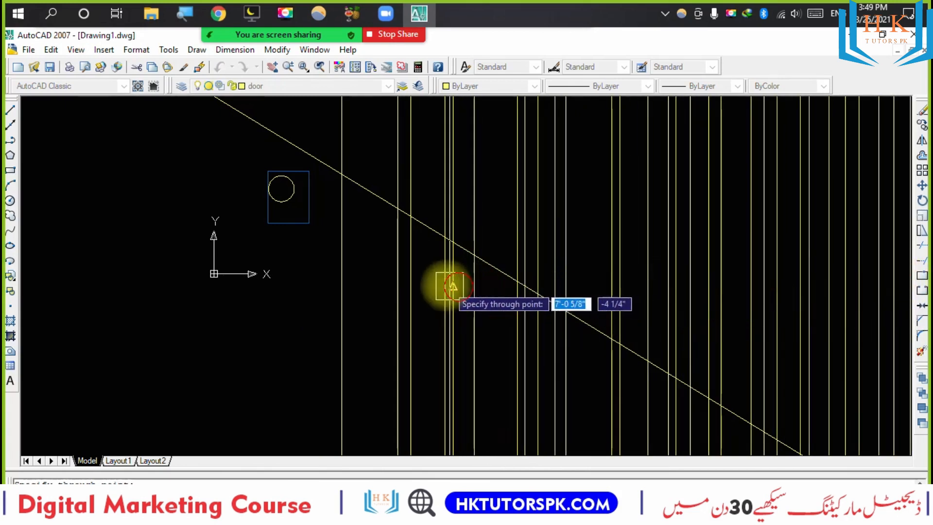
{"action": "left_click", "coordinate": [420, 283]}
{"action": "left_click", "coordinate": [376, 286]}
{"action": "key", "text": "Escape"}
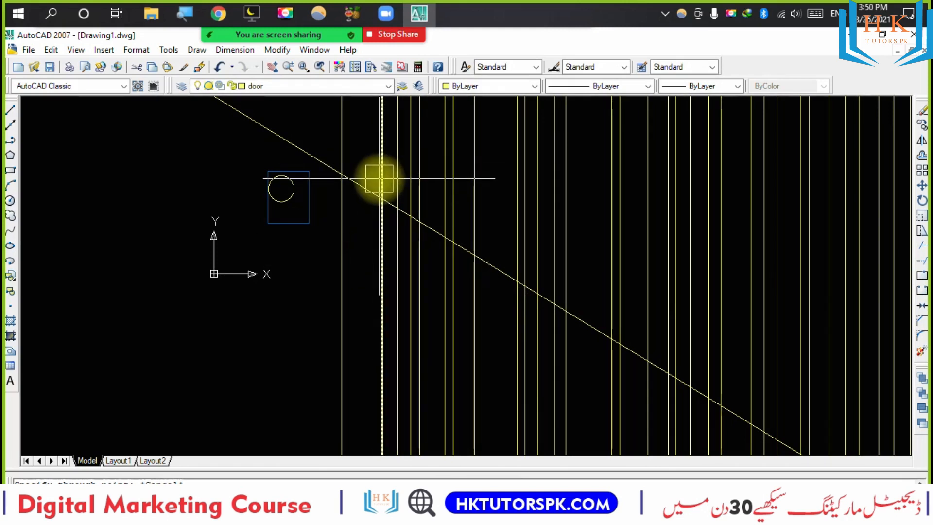
Draw a vertical and a horizontal construction line crossing at one point below the coordinate origin with the XL command.
{"action": "key", "text": "Return"}
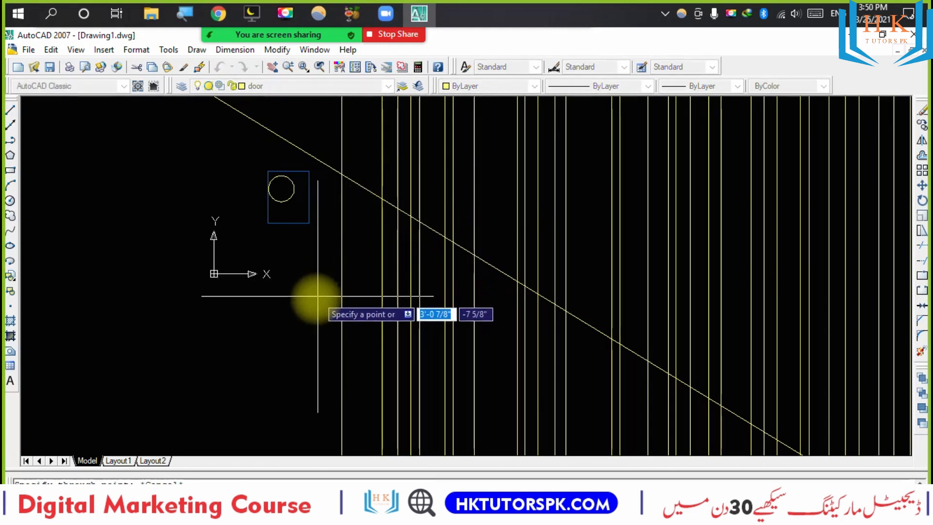
{"action": "left_click", "coordinate": [295, 344]}
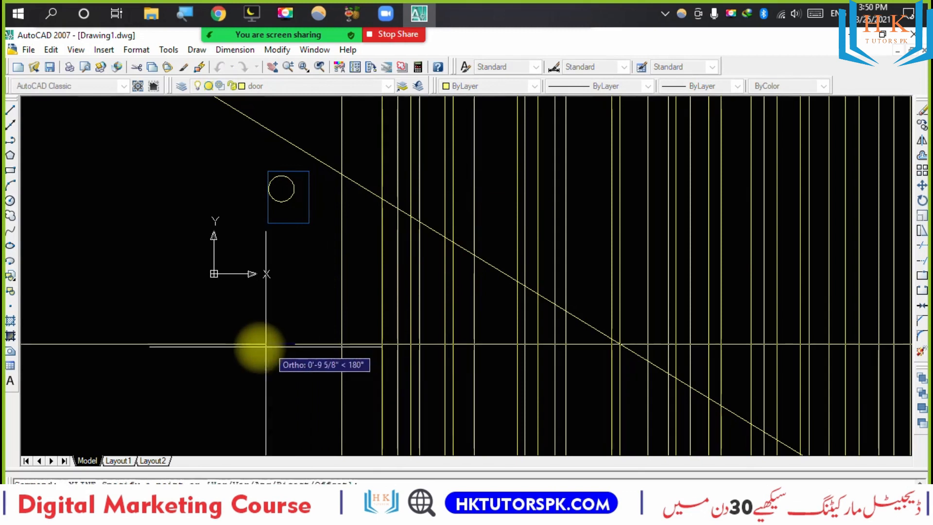
{"action": "key", "text": "Return"}
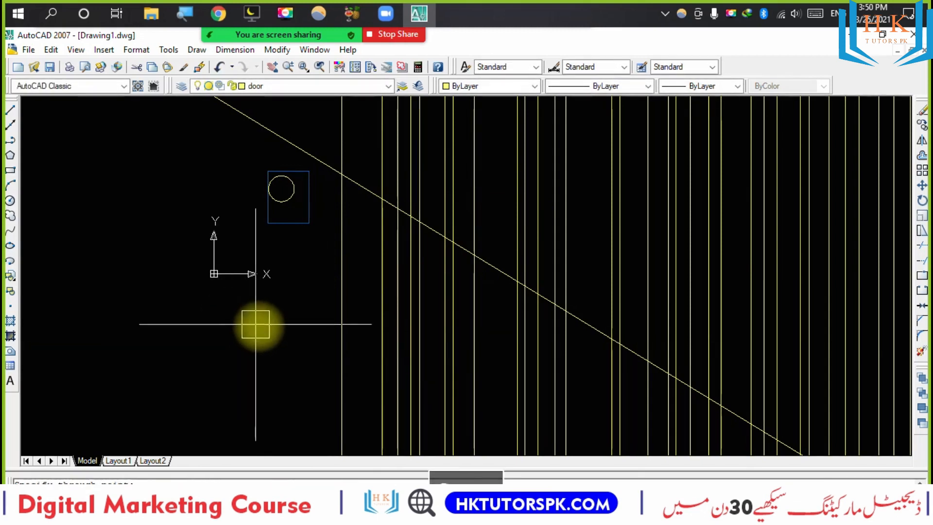
{"action": "key", "text": "Return"}
{"action": "left_click", "coordinate": [208, 343]}
{"action": "left_click", "coordinate": [213, 325]}
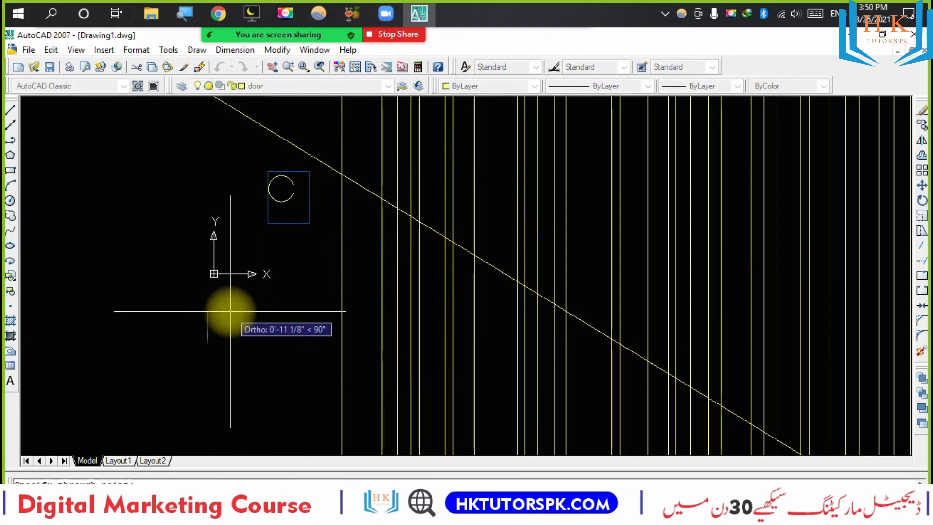
{"action": "left_click", "coordinate": [277, 303]}
{"action": "key", "text": "Return"}
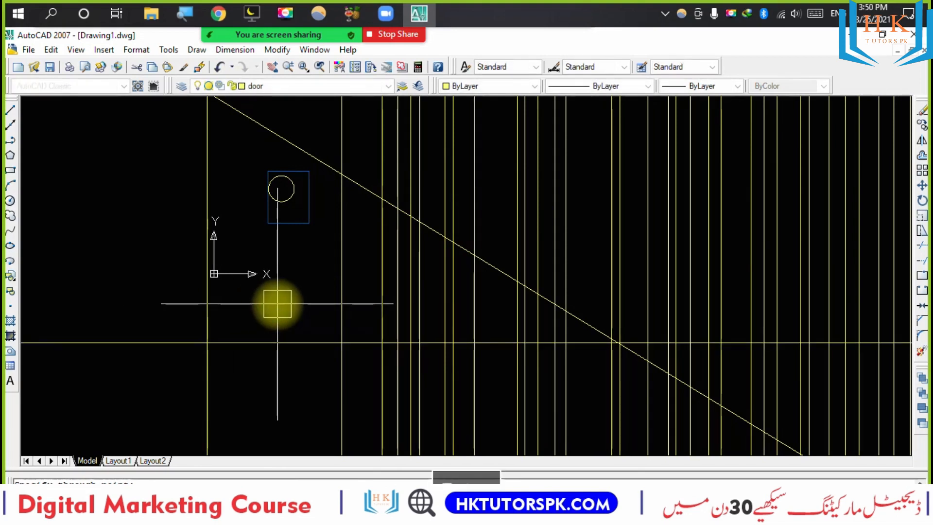
Select every object in the drawing and erase them all.
{"action": "middle_click_drag", "start_coordinate": [288, 300], "coordinate": [302, 324]}
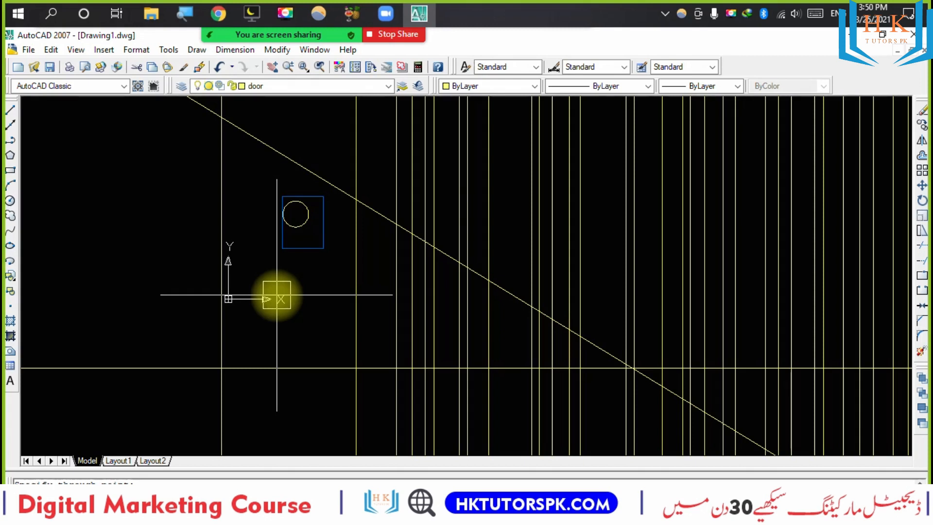
{"action": "key", "text": "Escape"}
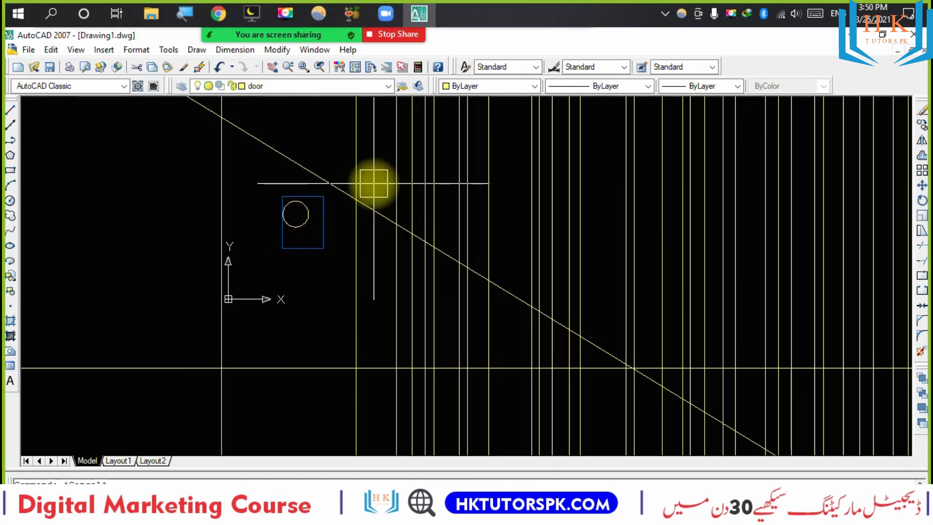
{"action": "key", "text": "ctrl+a"}
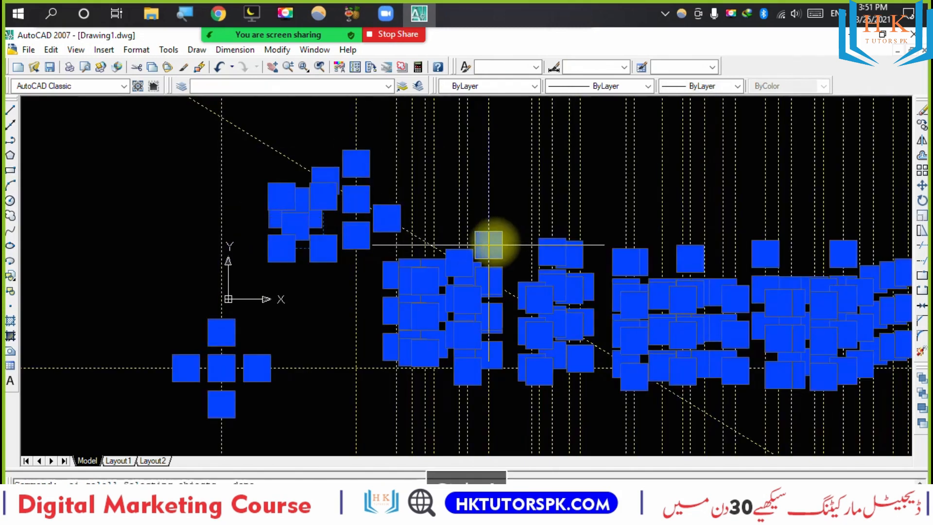
{"action": "key", "text": "Delete"}
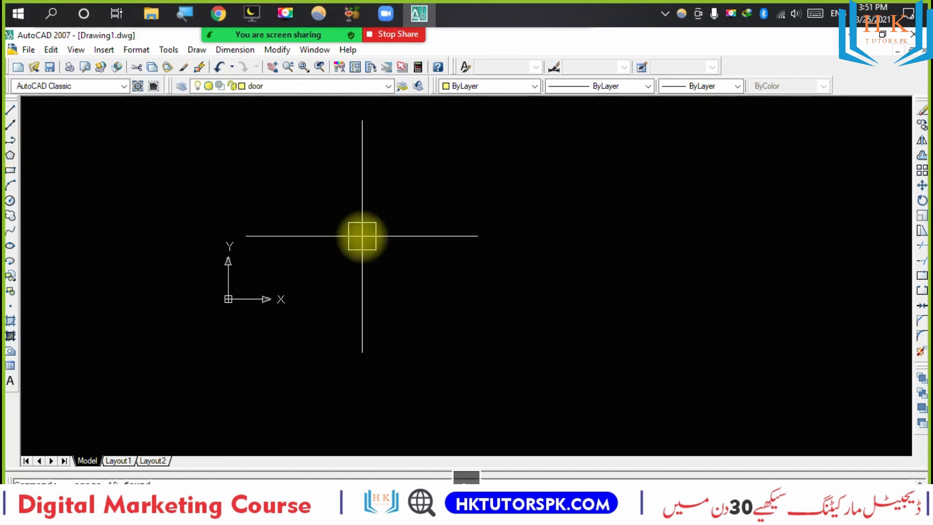
Draw a stepped polyline of four orthogonal segments with the PL command, running right, down, right and up.
{"action": "type", "text": "pl"}
{"action": "key", "text": "Return"}
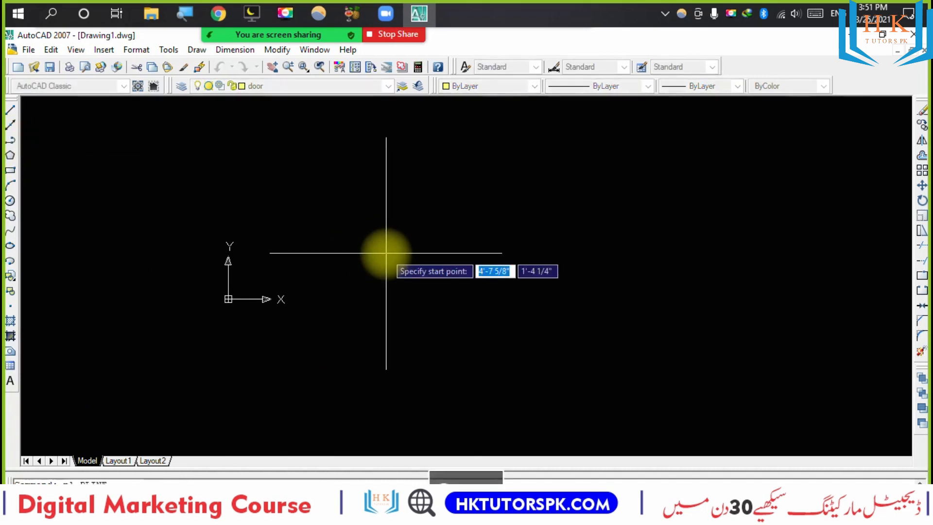
{"action": "left_click", "coordinate": [372, 250]}
{"action": "left_click", "coordinate": [504, 277]}
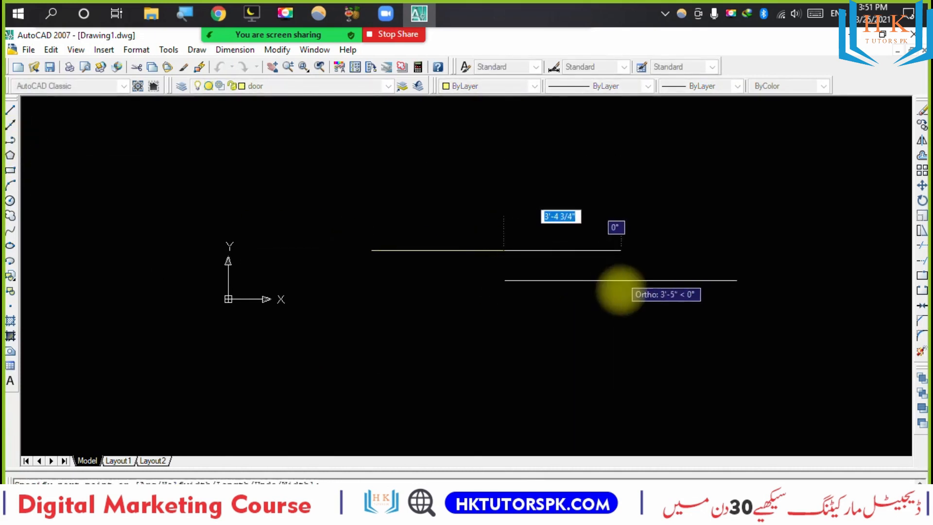
{"action": "left_click", "coordinate": [559, 363]}
{"action": "left_click", "coordinate": [715, 311]}
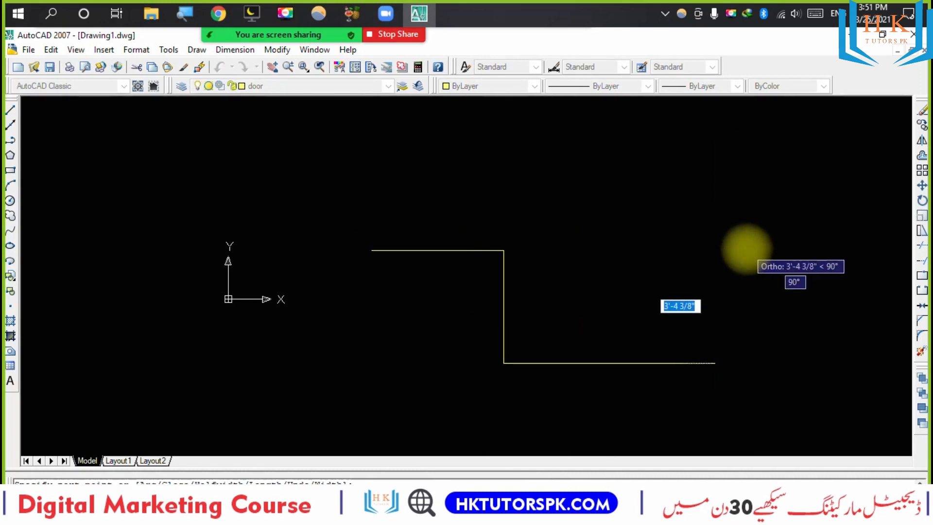
{"action": "key", "text": "Escape"}
Select the stepped polyline as a single object and erase it.
{"action": "left_click", "coordinate": [716, 296]}
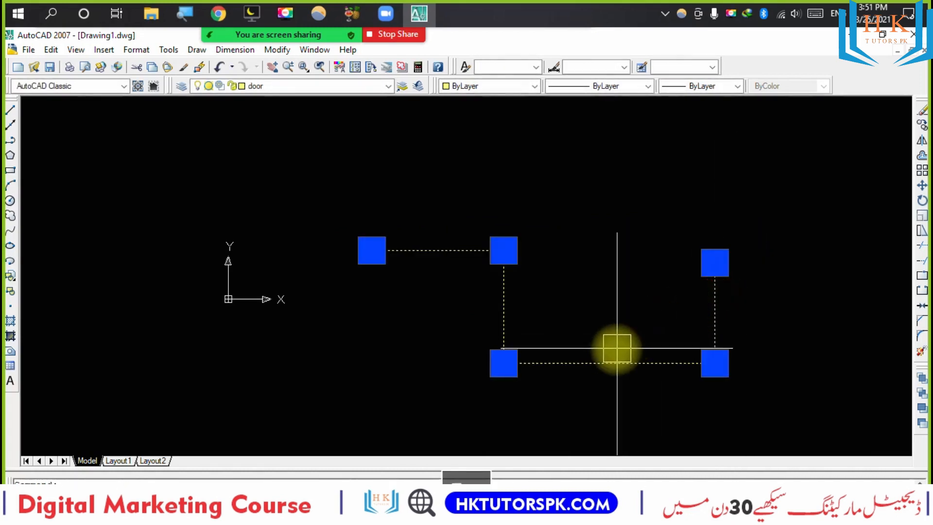
{"action": "key", "text": "Escape"}
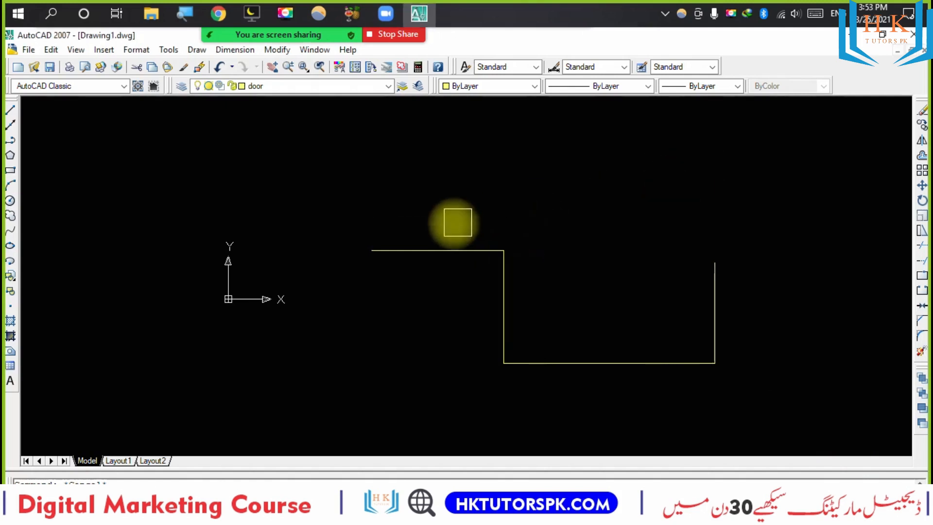
{"action": "left_click", "coordinate": [469, 251]}
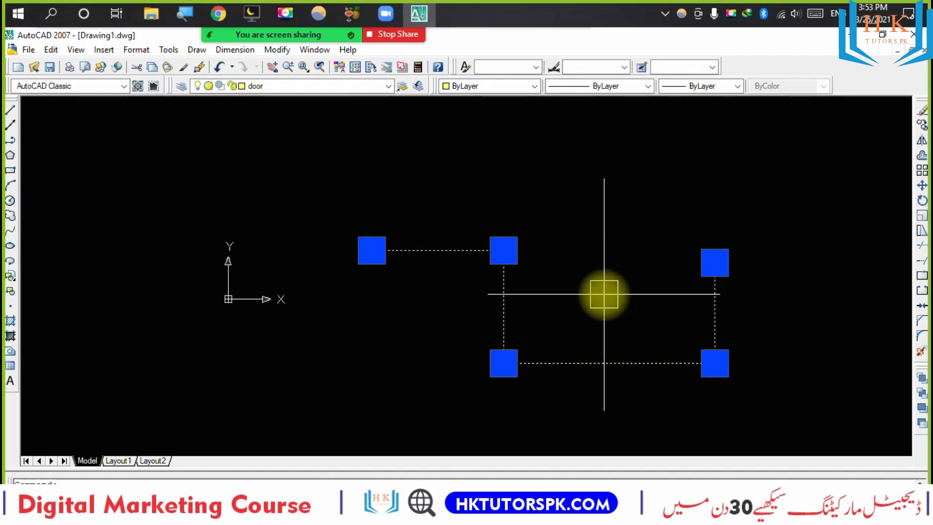
{"action": "key", "text": "Delete"}
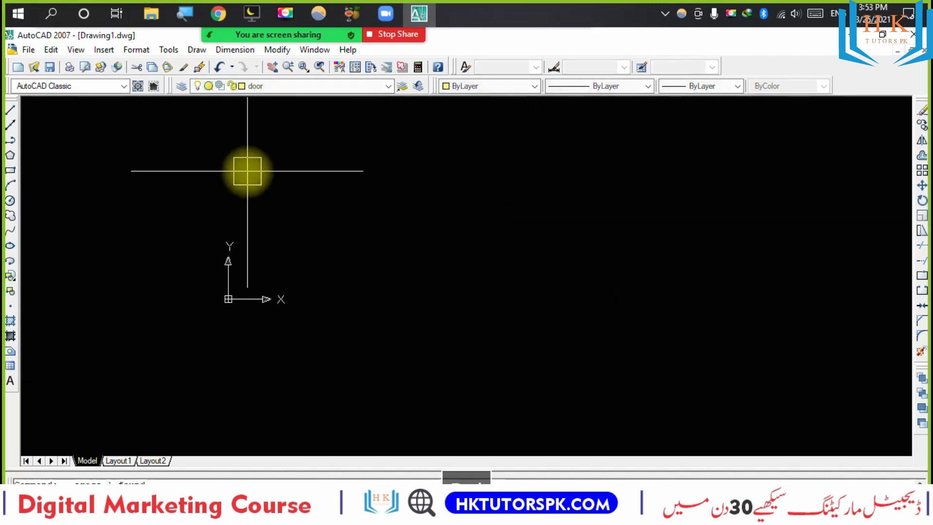
Draw a three-point arc curving around its lower right side and erase it.
{"action": "left_click", "coordinate": [10, 196]}
{"action": "left_click", "coordinate": [472, 226]}
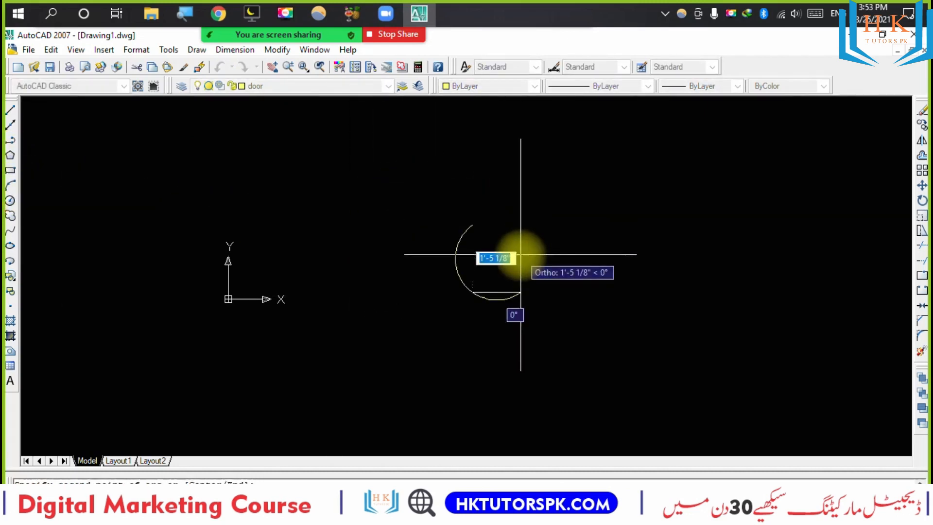
{"action": "left_click", "coordinate": [384, 263]}
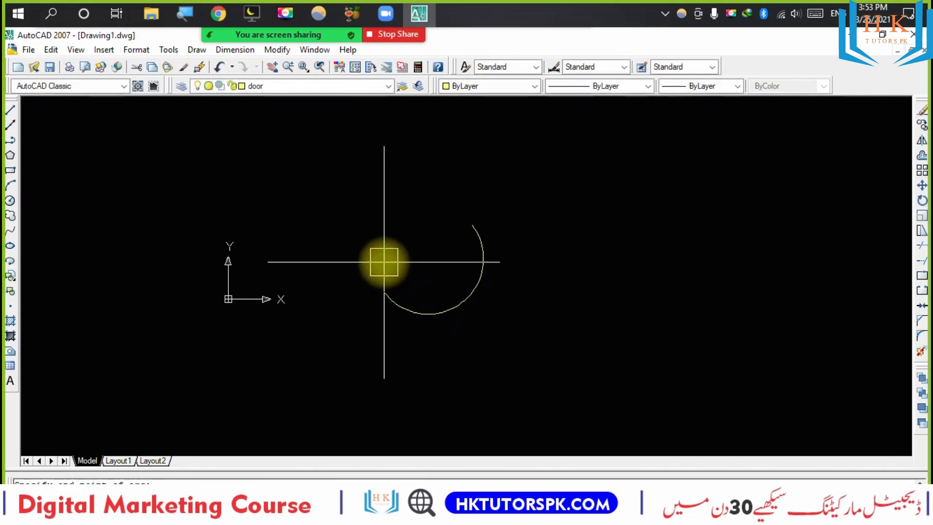
{"action": "left_click", "coordinate": [482, 253]}
{"action": "key", "text": "Delete"}
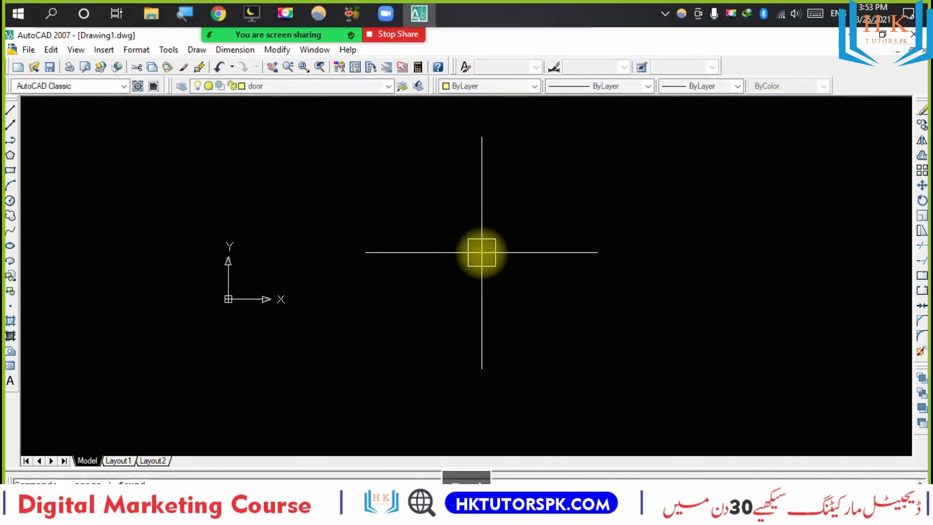
Draw a larger three-point arc bulging to the right with the typed Arc command and erase it.
{"action": "type", "text": "ar"}
{"action": "key", "text": "Return"}
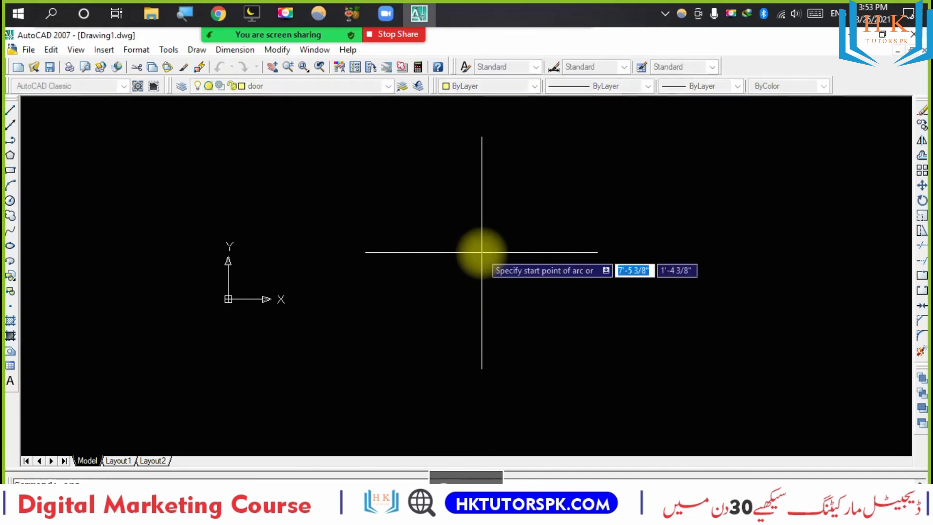
{"action": "left_click", "coordinate": [377, 152]}
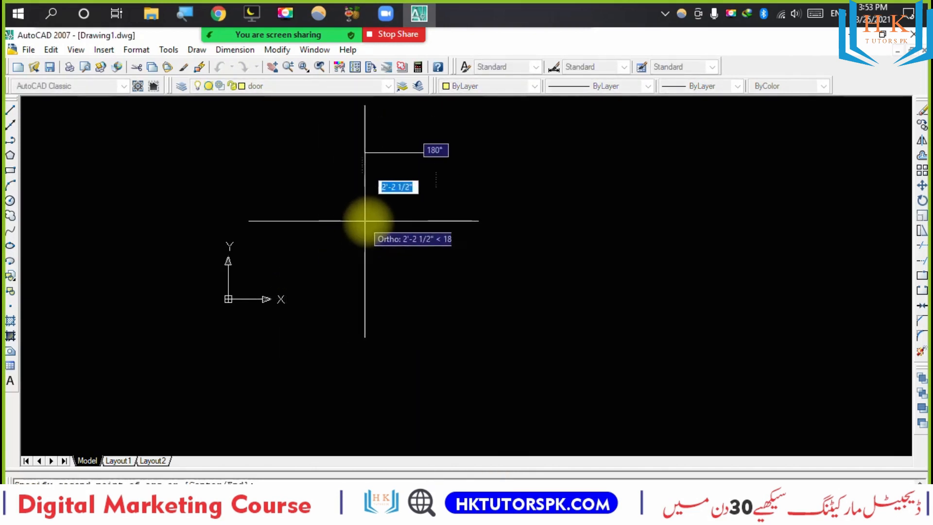
{"action": "left_click", "coordinate": [381, 333]}
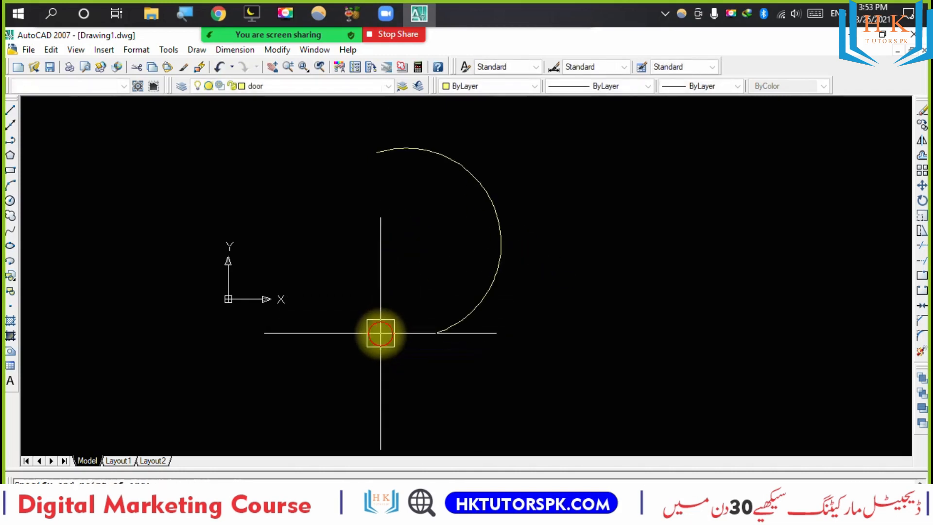
{"action": "left_click", "coordinate": [495, 242]}
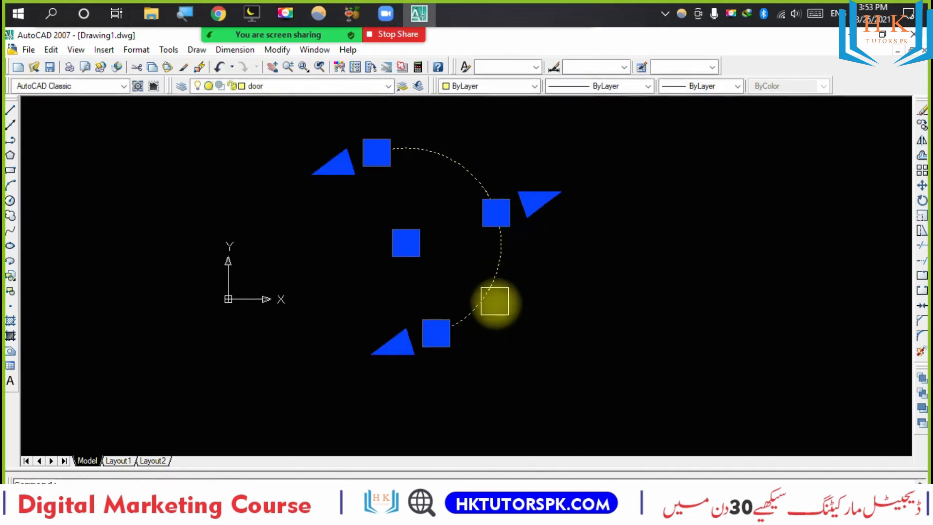
{"action": "key", "text": "Delete"}
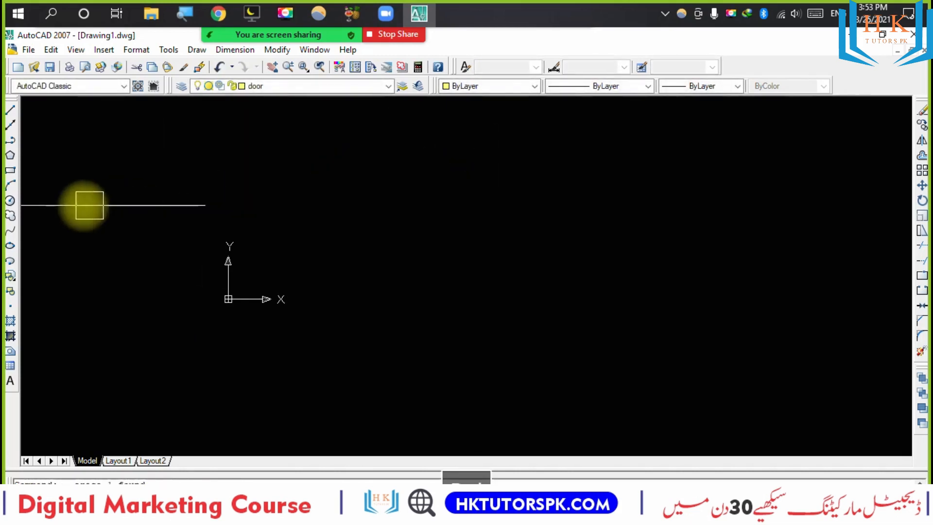
Draw a circle by centre and radius in the empty area to the right of the UCS icon.
{"action": "left_click", "coordinate": [9, 202]}
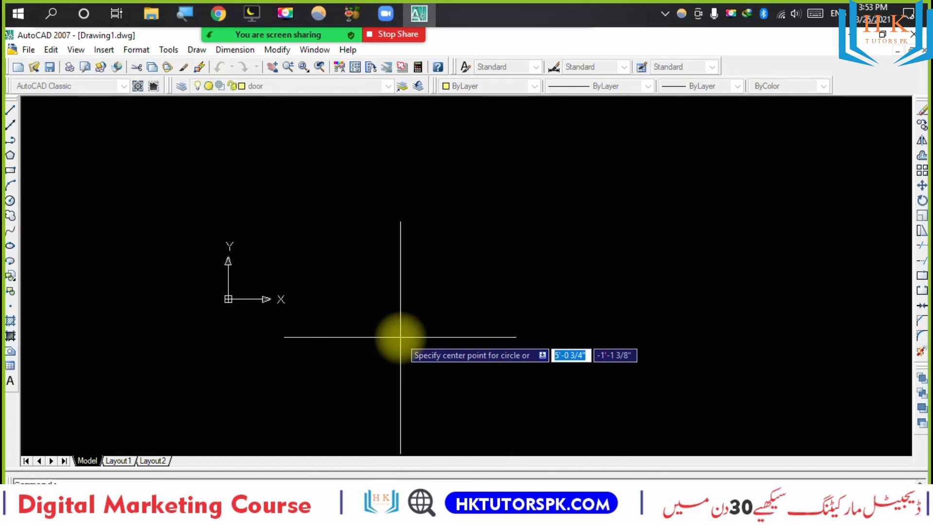
{"action": "key", "text": "Escape"}
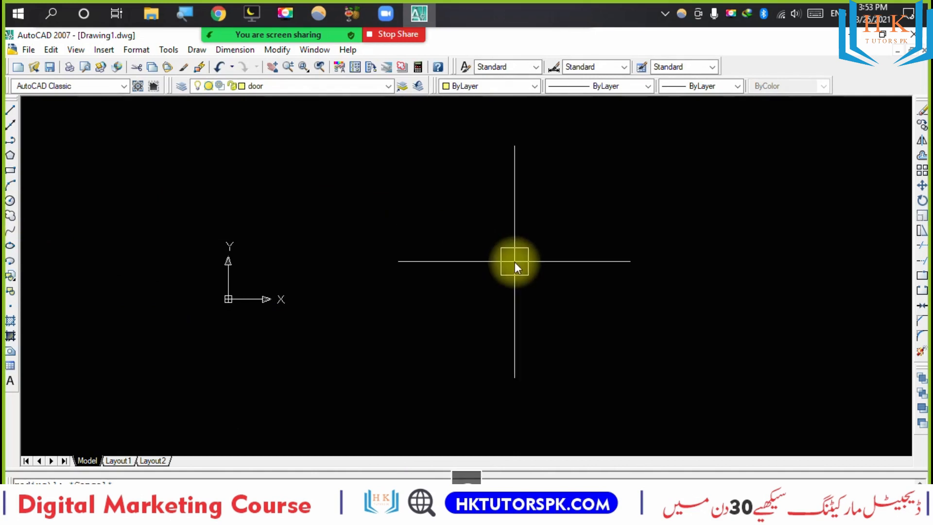
{"action": "key", "text": "Return"}
{"action": "left_click", "coordinate": [481, 220]}
{"action": "left_click", "coordinate": [556, 328]}
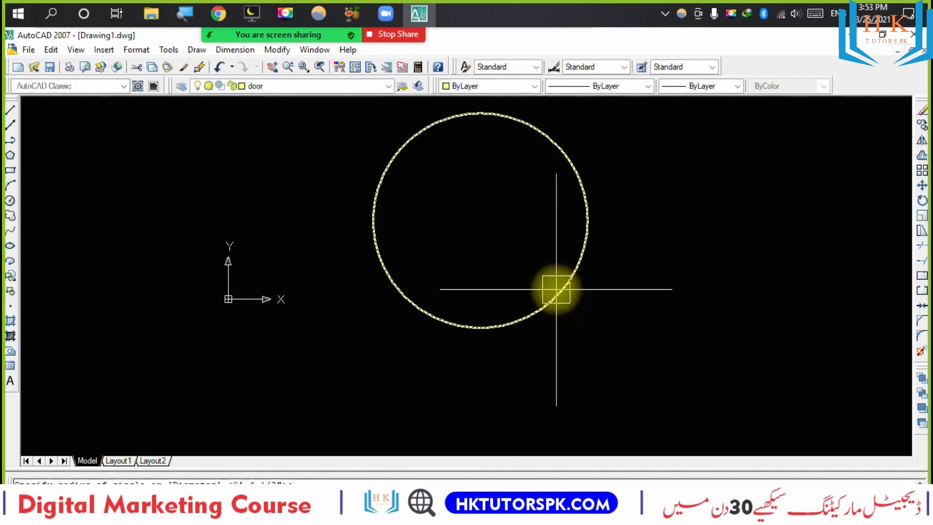
{"action": "middle_click_drag", "start_coordinate": [556, 277], "coordinate": [556, 320]}
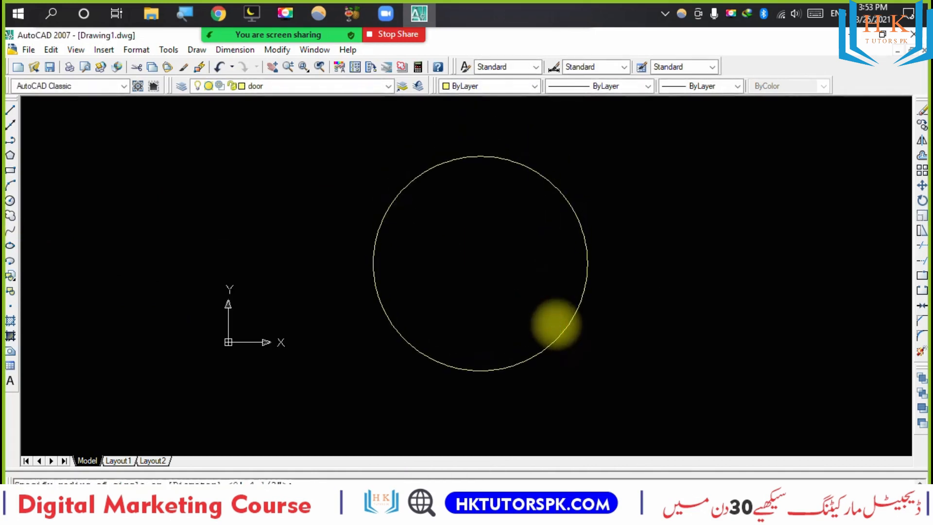
Convert the circle into a revision cloud using the Object option, with Reverse direction set to Yes.
{"action": "left_click", "coordinate": [9, 215]}
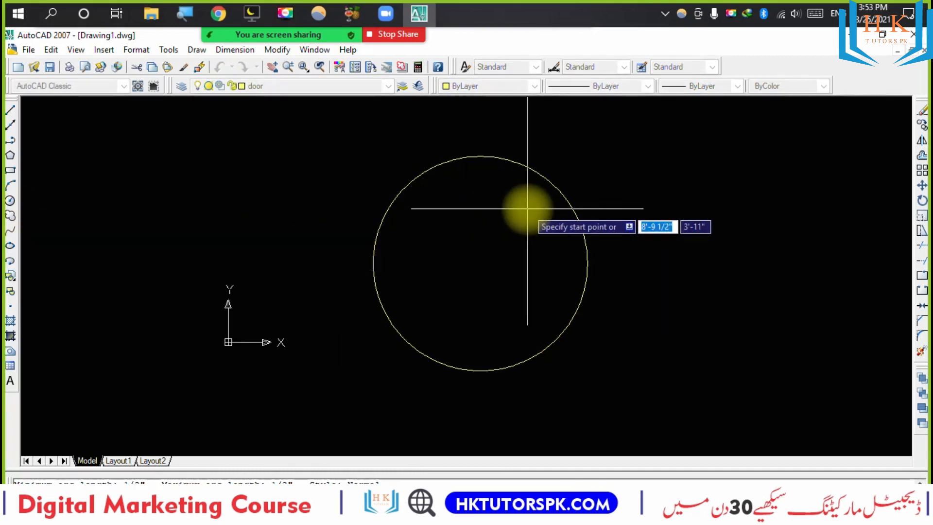
{"action": "key", "text": "Return"}
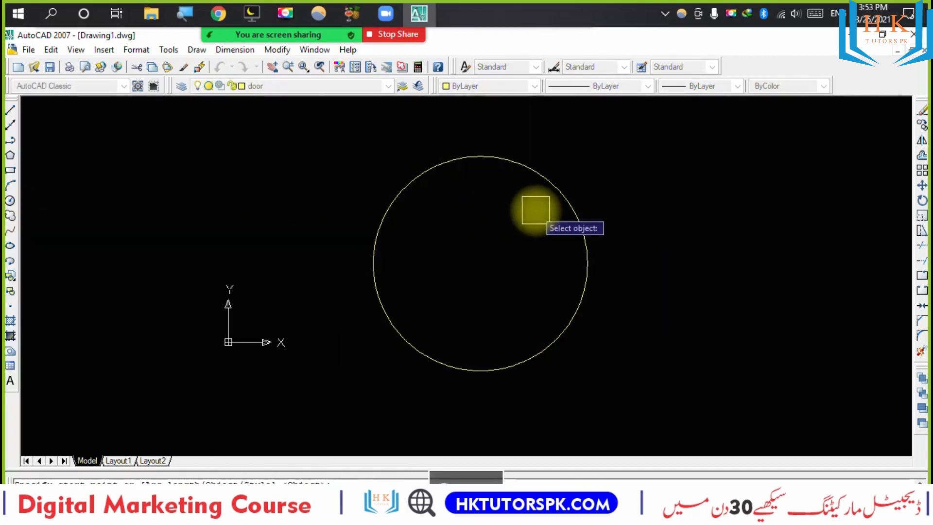
{"action": "left_click", "coordinate": [558, 199]}
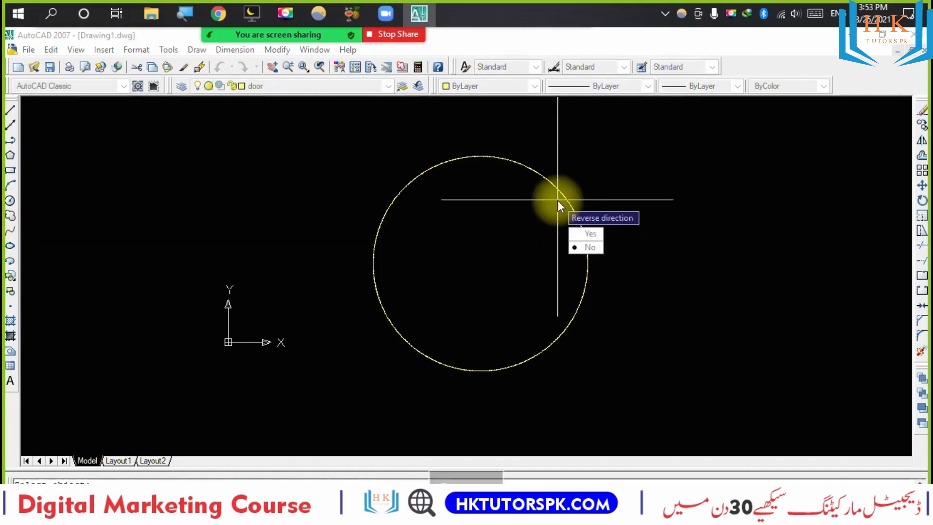
{"action": "left_click", "coordinate": [593, 237]}
Examine the edge of the reversed revision cloud up close to see which way its small arcs bulge.
{"action": "scroll", "coordinate": [558, 201], "scroll_direction": "up", "scroll_amount": 5}
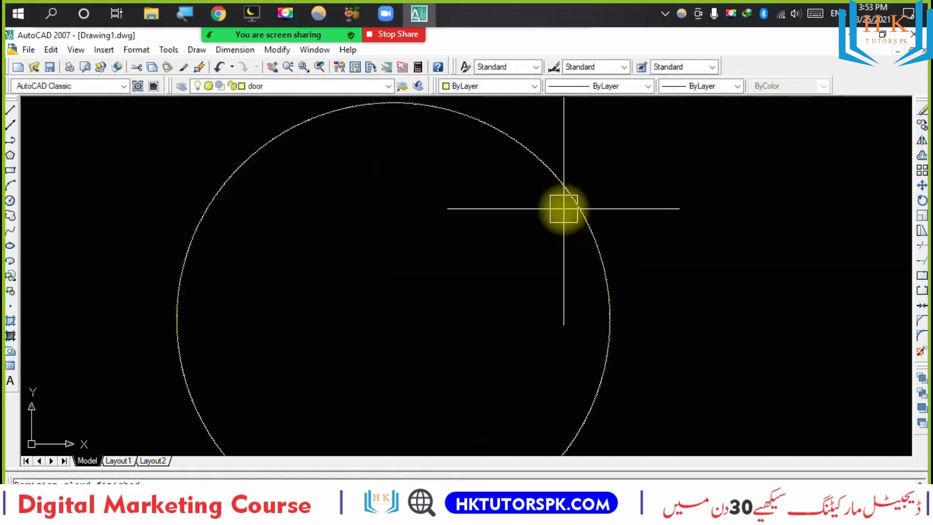
{"action": "left_click", "coordinate": [633, 175]}
{"action": "left_click", "coordinate": [596, 215]}
{"action": "scroll", "coordinate": [598, 212], "scroll_direction": "up", "scroll_amount": 5}
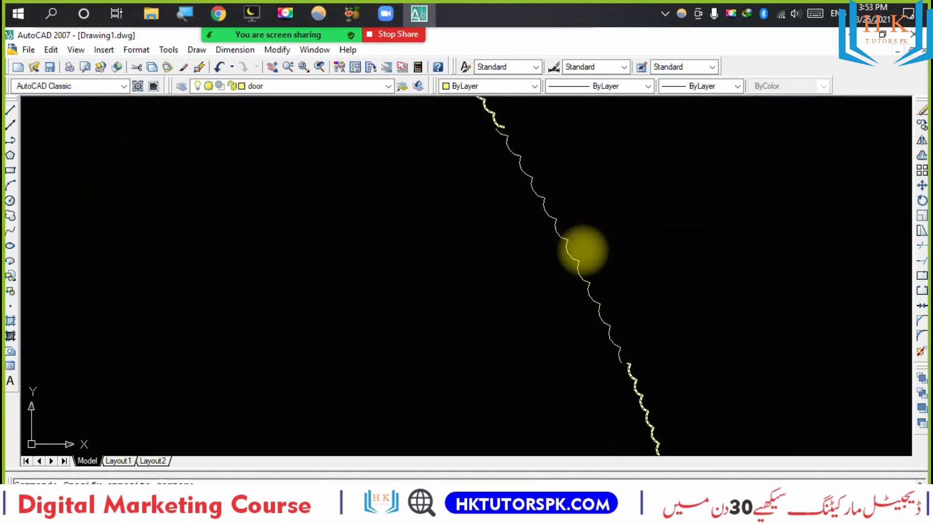
{"action": "scroll", "coordinate": [569, 304], "scroll_direction": "down", "scroll_amount": 10}
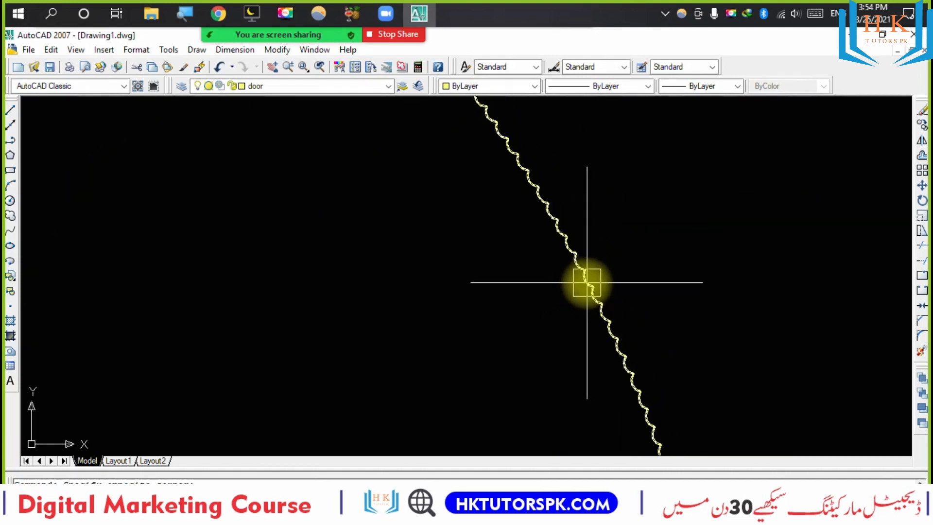
{"action": "scroll", "coordinate": [585, 287], "scroll_direction": "up", "scroll_amount": 4}
{"action": "scroll", "coordinate": [583, 290], "scroll_direction": "up", "scroll_amount": 8}
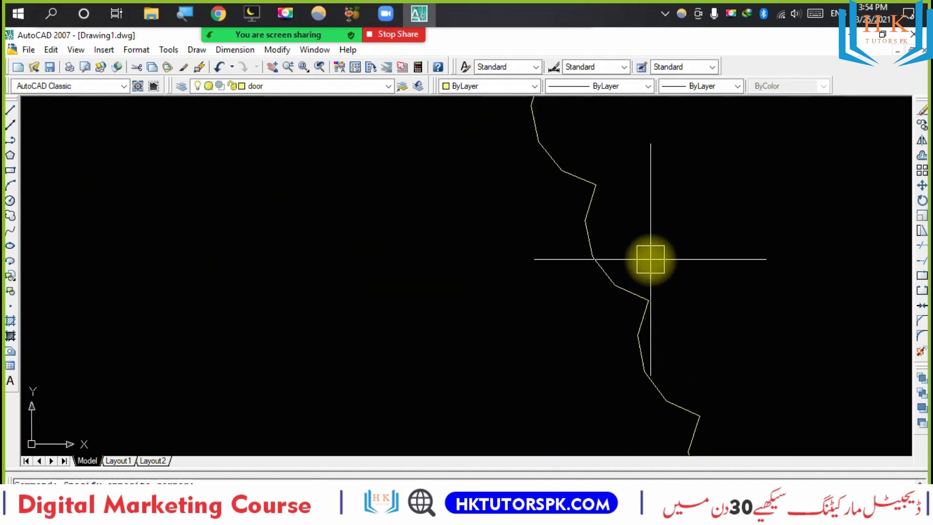
{"action": "scroll", "coordinate": [574, 275], "scroll_direction": "up", "scroll_amount": 3}
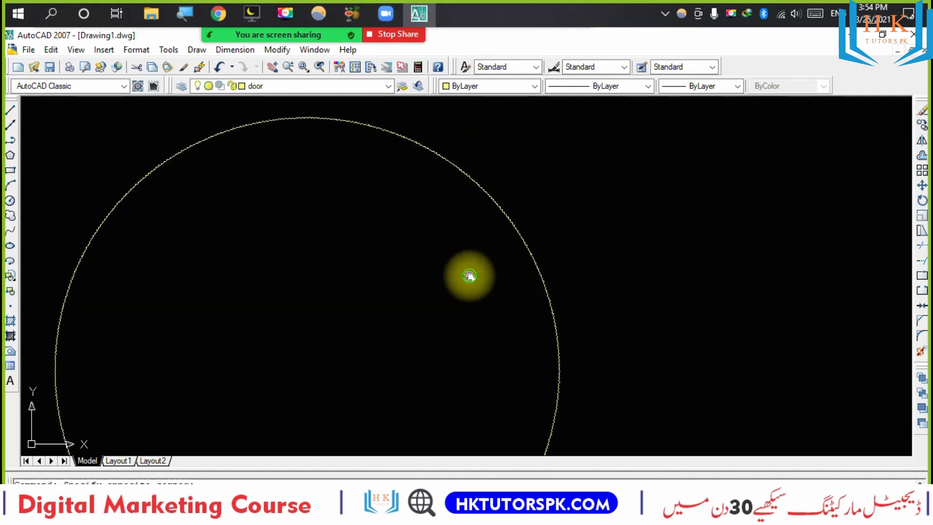
{"action": "middle_click_drag", "start_coordinate": [473, 273], "coordinate": [598, 265]}
{"action": "mouse_move", "coordinate": [477, 271]}
{"action": "middle_mouse_down"}
{"action": "mouse_move", "coordinate": [598, 257]}
{"action": "mouse_move", "coordinate": [505, 310]}
{"action": "middle_mouse_up"}
{"action": "scroll", "coordinate": [611, 287], "scroll_direction": "up", "scroll_amount": 5}
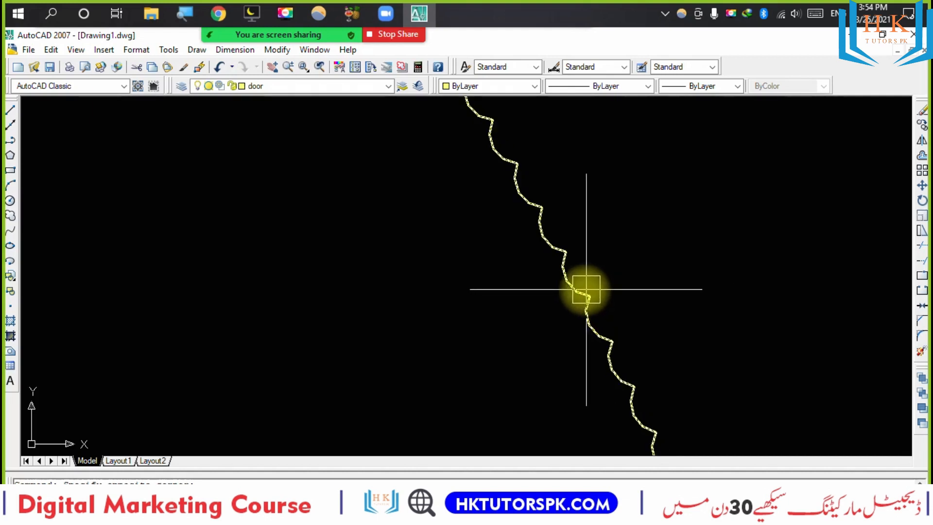
{"action": "middle_click_drag", "start_coordinate": [562, 289], "coordinate": [595, 237]}
{"action": "scroll", "coordinate": [512, 292], "scroll_direction": "up", "scroll_amount": 4}
{"action": "scroll", "coordinate": [512, 292], "scroll_direction": "down", "scroll_amount": 2}
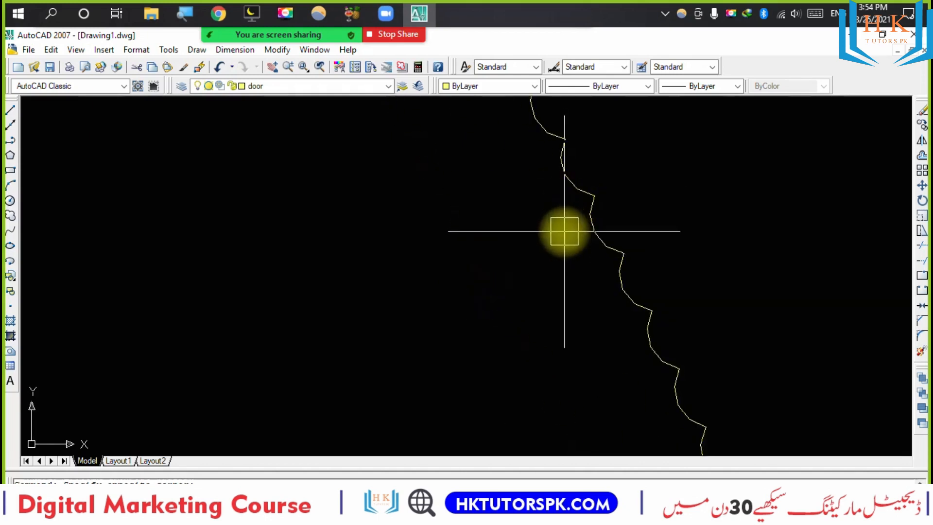
{"action": "scroll", "coordinate": [563, 238], "scroll_direction": "down", "scroll_amount": 2}
{"action": "scroll", "coordinate": [562, 250], "scroll_direction": "down", "scroll_amount": 3}
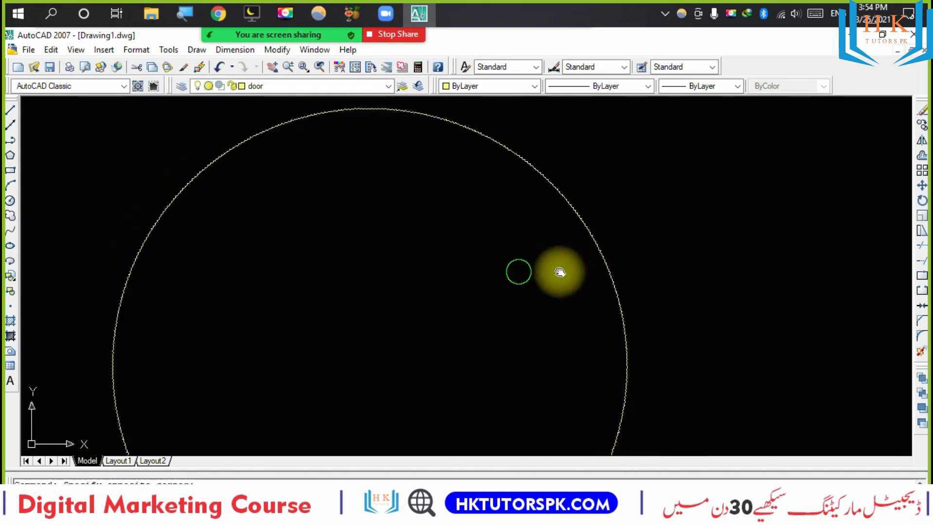
{"action": "middle_click_drag", "start_coordinate": [559, 270], "coordinate": [669, 258]}
{"action": "scroll", "coordinate": [647, 283], "scroll_direction": "up", "scroll_amount": 3}
{"action": "scroll", "coordinate": [622, 291], "scroll_direction": "up", "scroll_amount": 2}
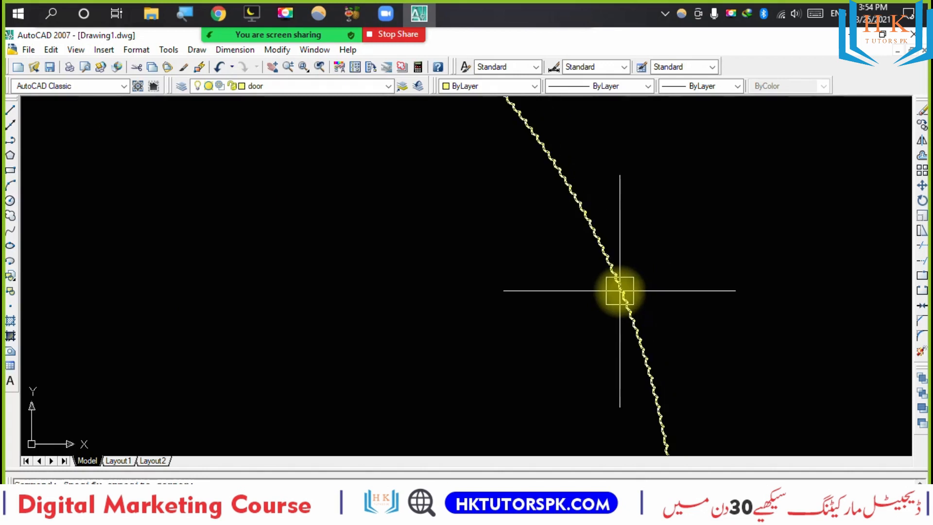
{"action": "middle_click_drag", "start_coordinate": [696, 294], "coordinate": [576, 288]}
Draw a second, larger circle up and to the right of the revision cloud with the C command.
{"action": "type", "text": "c"}
{"action": "key", "text": "Return"}
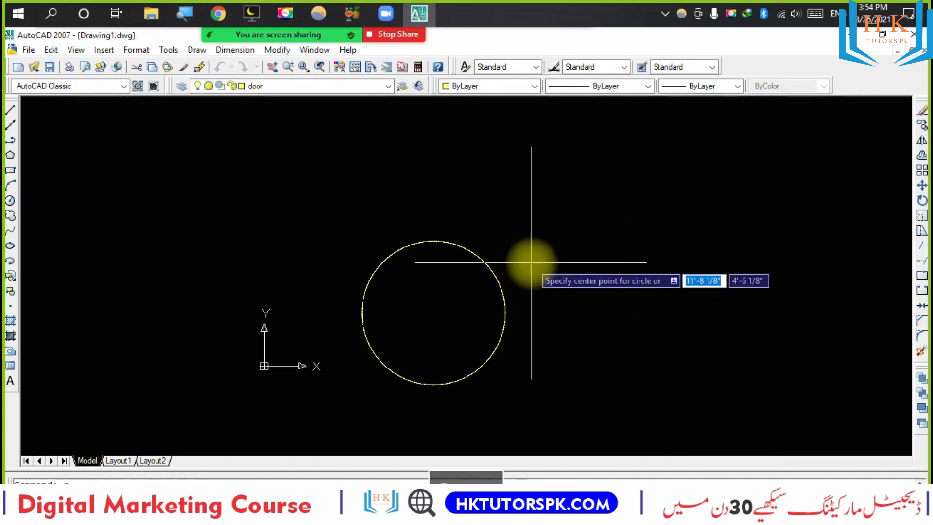
{"action": "left_click", "coordinate": [677, 238]}
{"action": "left_click", "coordinate": [734, 340]}
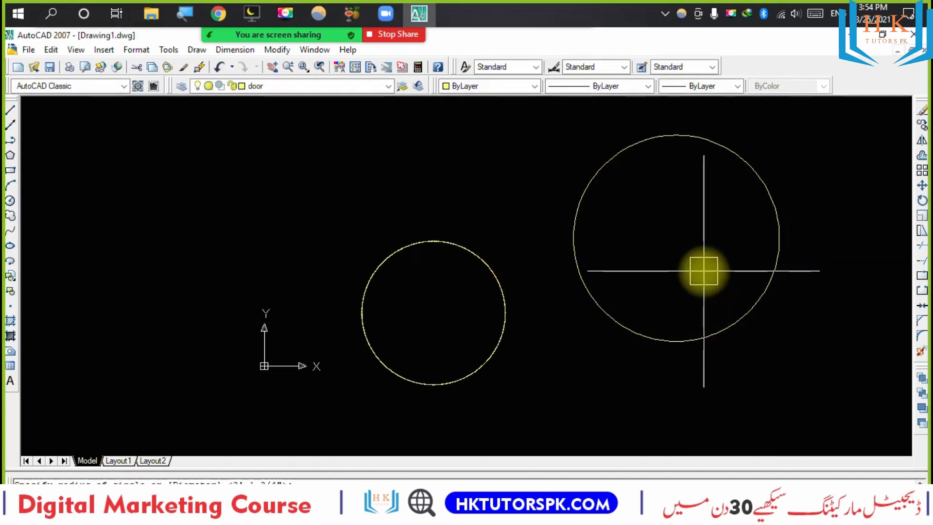
Zoom to the drawing extents and inspect the plain outline of the larger circle.
{"action": "middle_click_drag", "start_coordinate": [695, 272], "coordinate": [557, 315]}
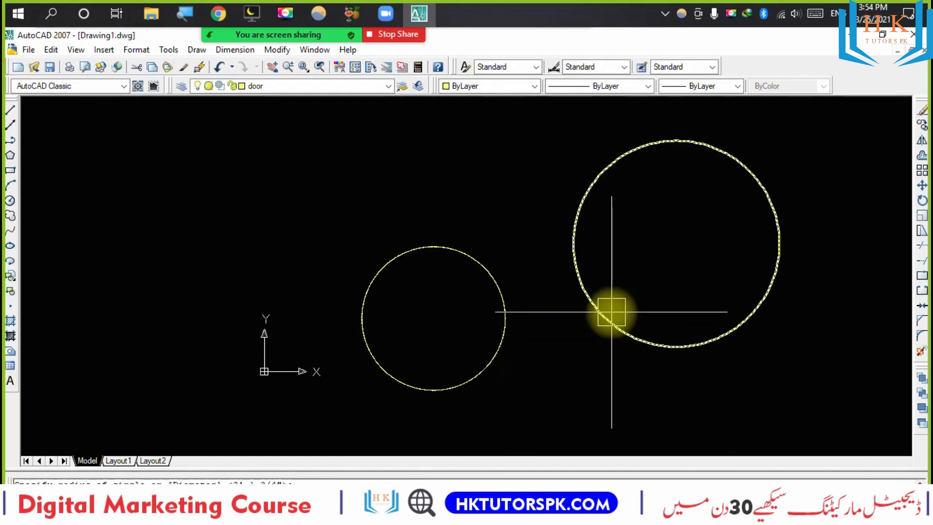
{"action": "middle_click_drag", "start_coordinate": [677, 305], "coordinate": [535, 300]}
{"action": "middle_click_drag", "start_coordinate": [640, 253], "coordinate": [538, 250]}
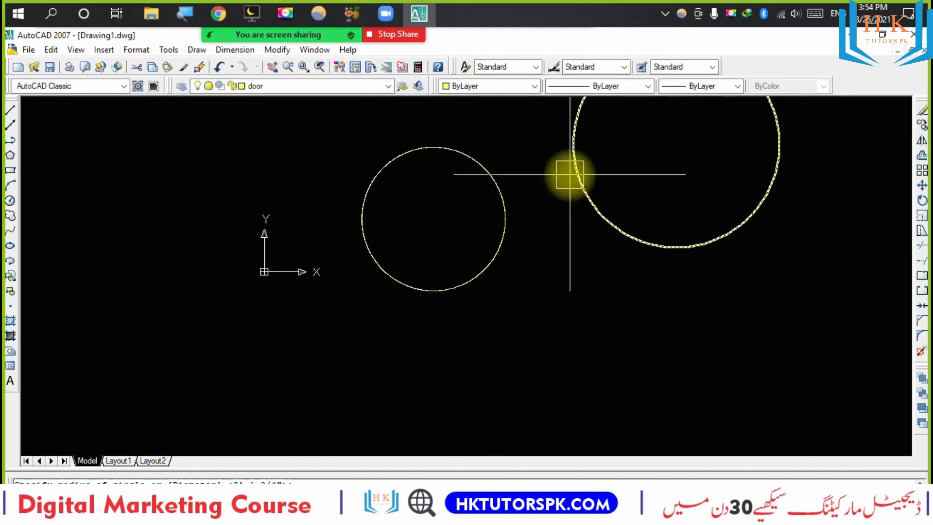
{"action": "middle_click_drag", "start_coordinate": [569, 173], "coordinate": [569, 296]}
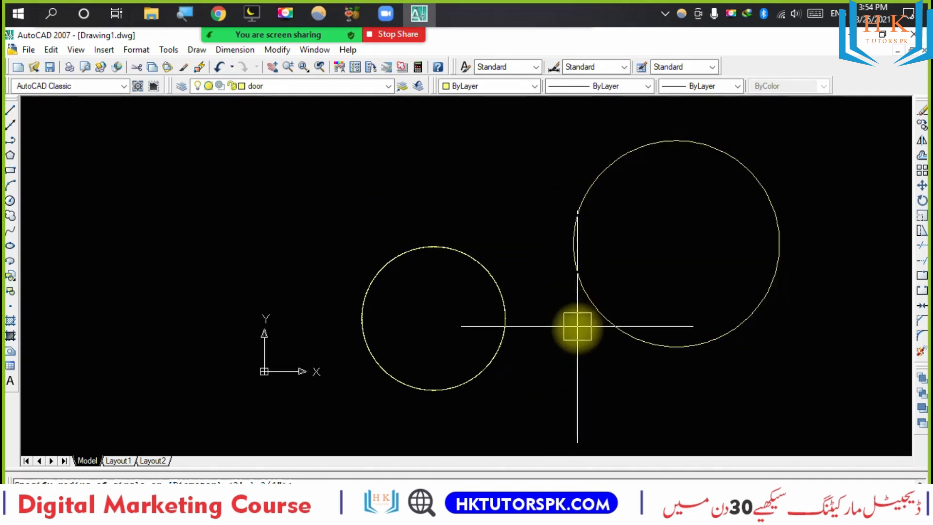
{"action": "type", "text": "z"}
{"action": "key", "text": "Return"}
{"action": "type", "text": "e"}
{"action": "key", "text": "Return"}
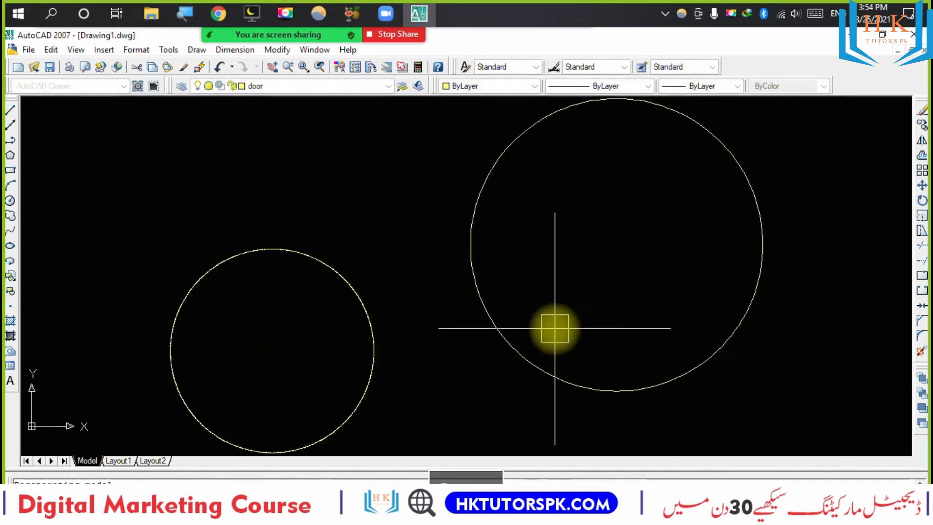
{"action": "middle_click_drag", "start_coordinate": [761, 327], "coordinate": [530, 341]}
{"action": "mouse_move", "coordinate": [688, 292]}
{"action": "middle_mouse_down"}
{"action": "mouse_move", "coordinate": [392, 316]}
{"action": "mouse_move", "coordinate": [861, 319]}
{"action": "middle_mouse_up"}
{"action": "middle_click_drag", "start_coordinate": [610, 302], "coordinate": [849, 305]}
{"action": "middle_click_drag", "start_coordinate": [850, 306], "coordinate": [496, 306]}
{"action": "mouse_move", "coordinate": [622, 289]}
{"action": "middle_mouse_down"}
{"action": "mouse_move", "coordinate": [402, 298]}
{"action": "mouse_move", "coordinate": [575, 287]}
{"action": "middle_mouse_up"}
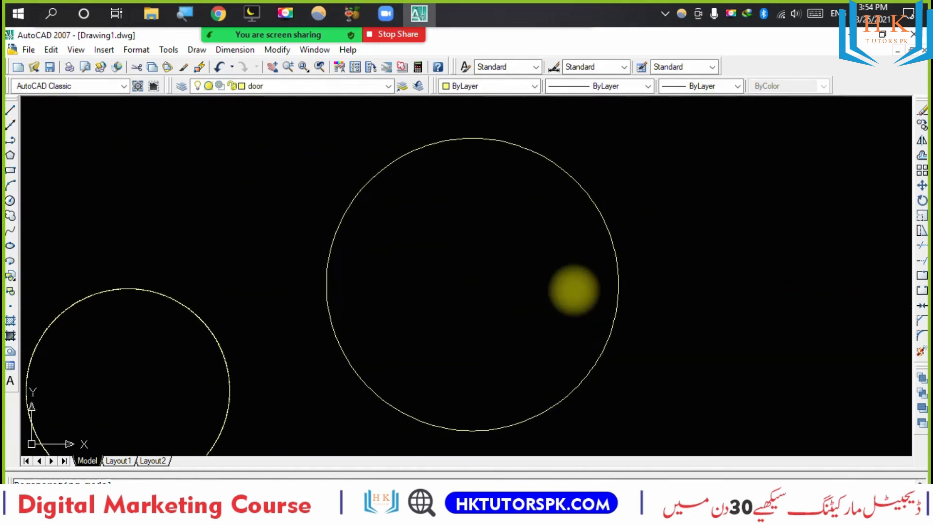
{"action": "scroll", "coordinate": [584, 285], "scroll_direction": "up", "scroll_amount": 2}
{"action": "scroll", "coordinate": [585, 287], "scroll_direction": "down", "scroll_amount": 4}
{"action": "scroll", "coordinate": [585, 287], "scroll_direction": "up", "scroll_amount": 3}
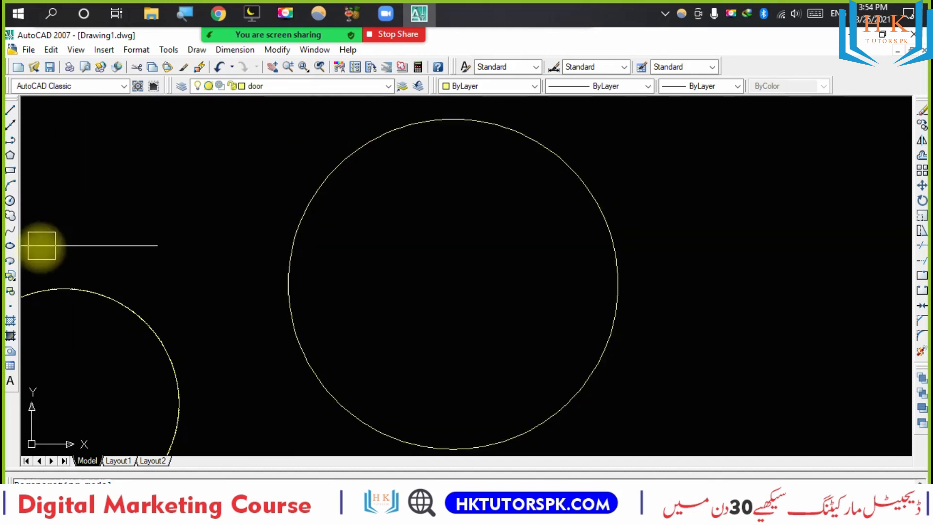
Convert the larger circle into a revision cloud using the Object option, with Reverse direction left at No.
{"action": "left_click", "coordinate": [9, 216]}
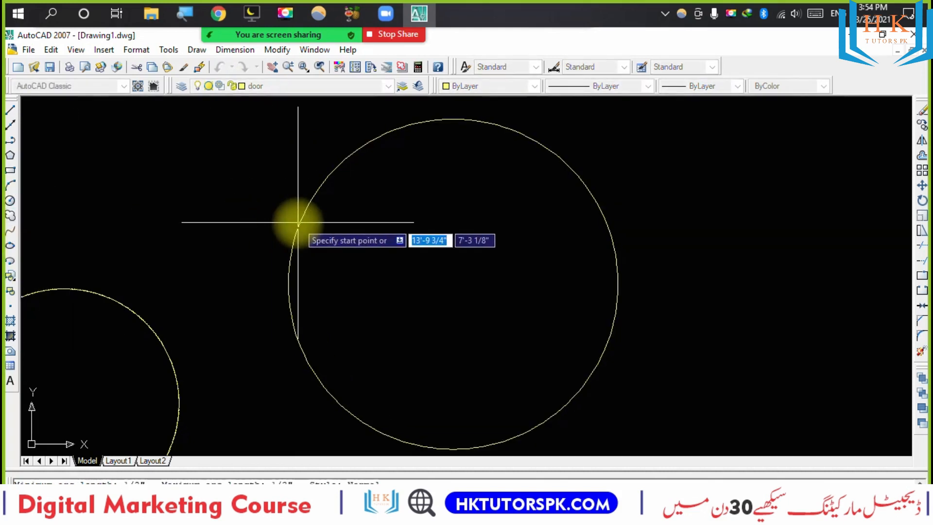
{"action": "key", "text": "Return"}
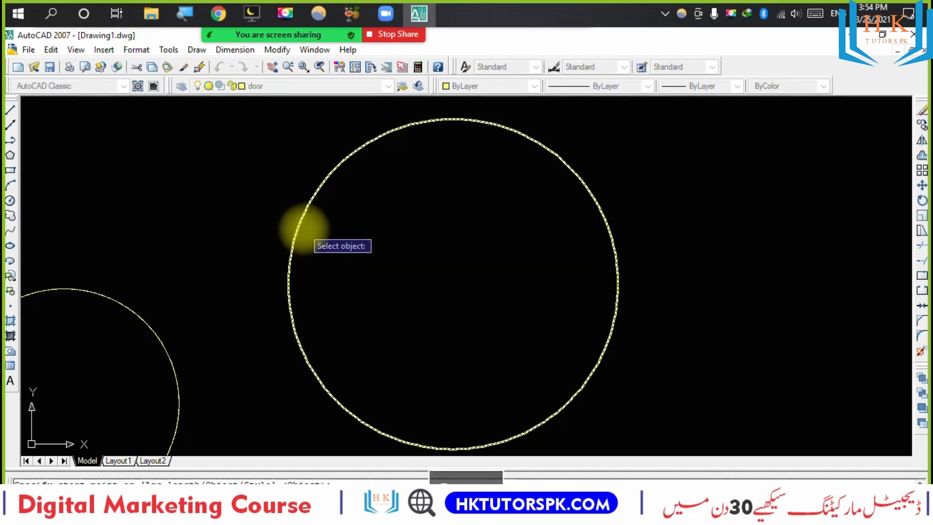
{"action": "left_click", "coordinate": [305, 230]}
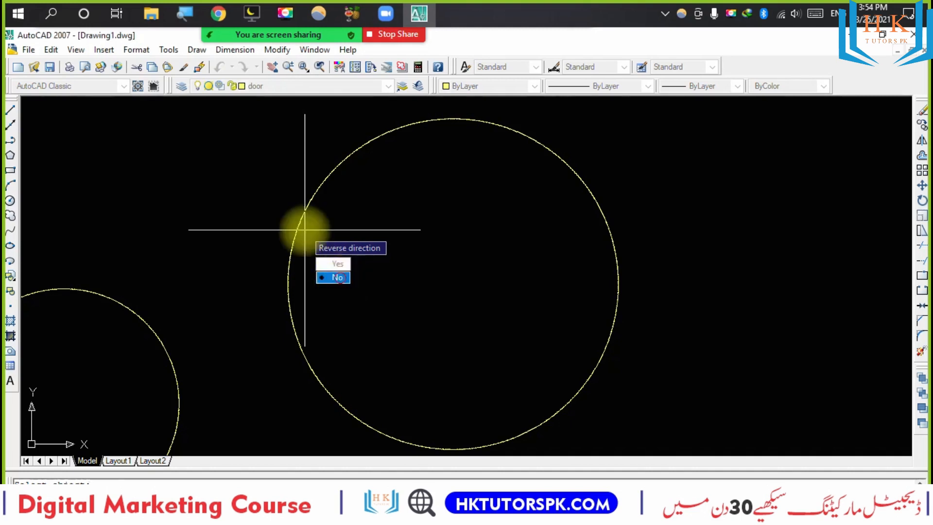
{"action": "key", "text": "Return"}
Compare the arc direction along the edges of the larger and the smaller revision cloud at close range.
{"action": "scroll", "coordinate": [296, 224], "scroll_direction": "up", "scroll_amount": 5}
{"action": "scroll", "coordinate": [296, 224], "scroll_direction": "up", "scroll_amount": 1}
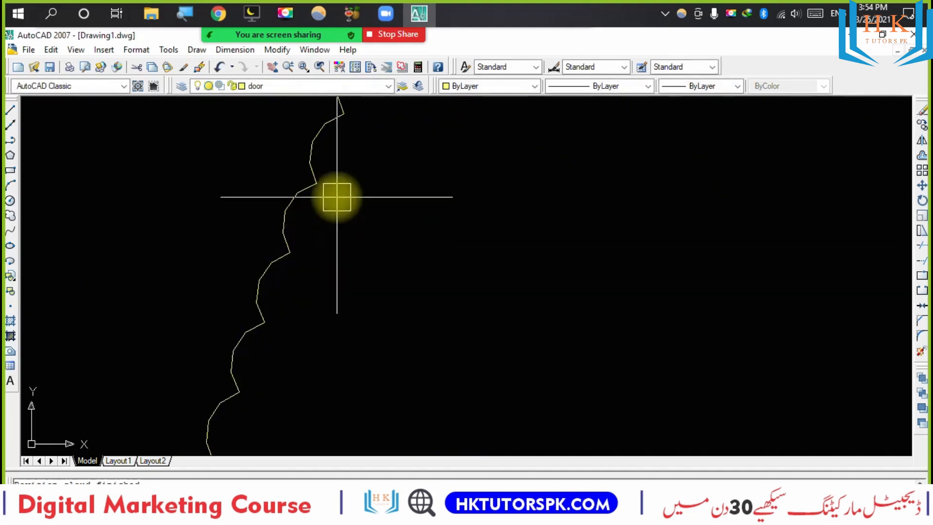
{"action": "scroll", "coordinate": [290, 280], "scroll_direction": "down", "scroll_amount": 3}
{"action": "scroll", "coordinate": [289, 280], "scroll_direction": "down", "scroll_amount": 10}
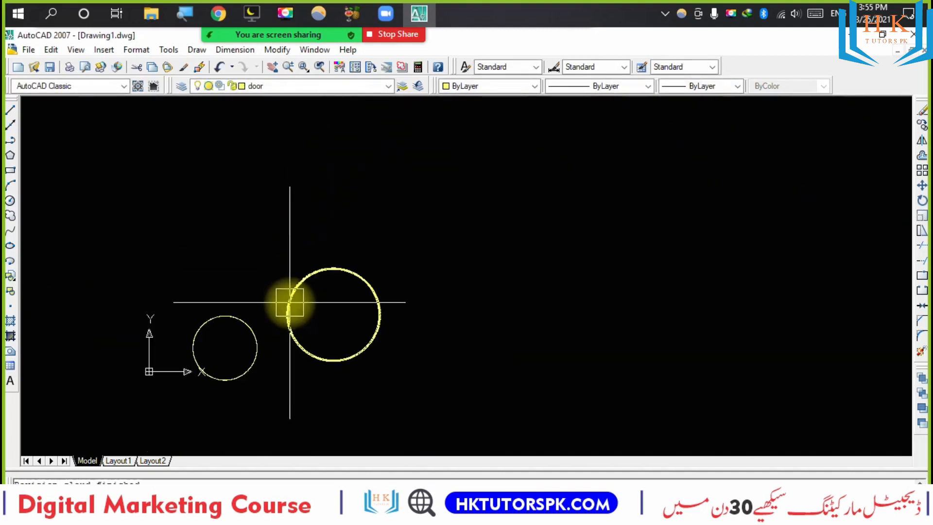
{"action": "middle_click_drag", "start_coordinate": [284, 312], "coordinate": [309, 263]}
{"action": "scroll", "coordinate": [282, 291], "scroll_direction": "up", "scroll_amount": 5}
{"action": "scroll", "coordinate": [284, 256], "scroll_direction": "up", "scroll_amount": 5}
{"action": "scroll", "coordinate": [284, 256], "scroll_direction": "down", "scroll_amount": 4}
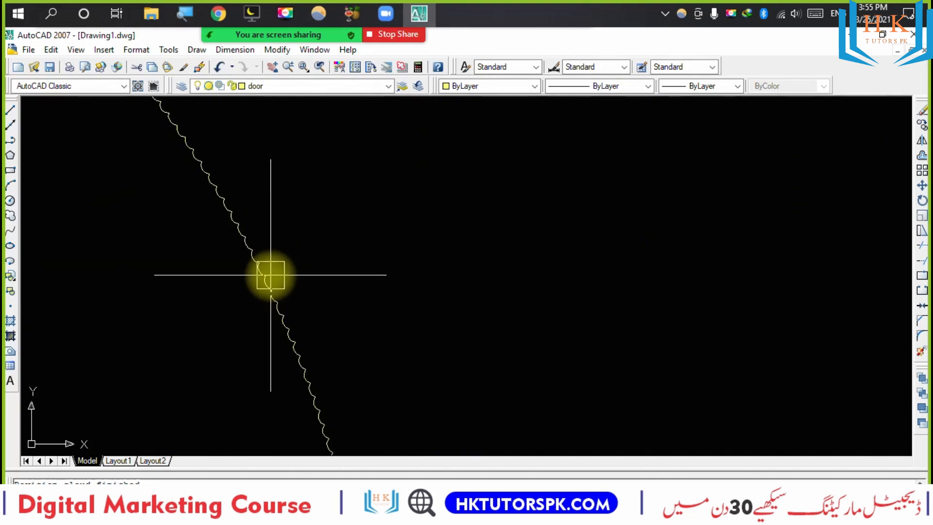
{"action": "scroll", "coordinate": [387, 264], "scroll_direction": "down", "scroll_amount": 10}
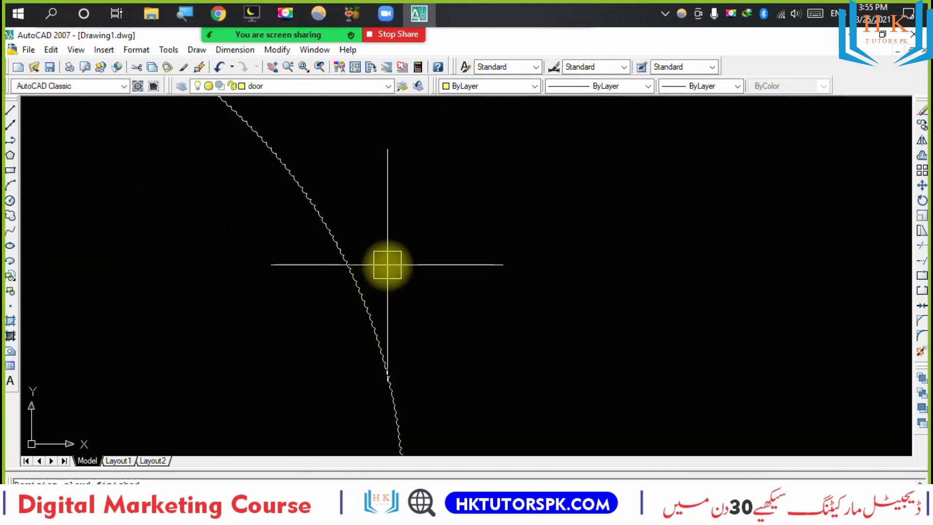
{"action": "scroll", "coordinate": [391, 264], "scroll_direction": "up", "scroll_amount": 5}
{"action": "scroll", "coordinate": [390, 264], "scroll_direction": "up", "scroll_amount": 6}
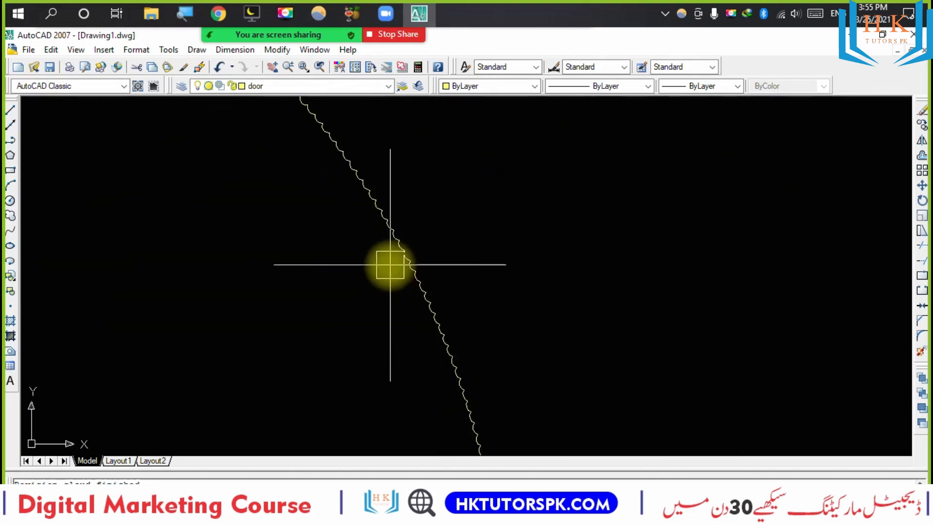
{"action": "scroll", "coordinate": [506, 328], "scroll_direction": "down", "scroll_amount": 10}
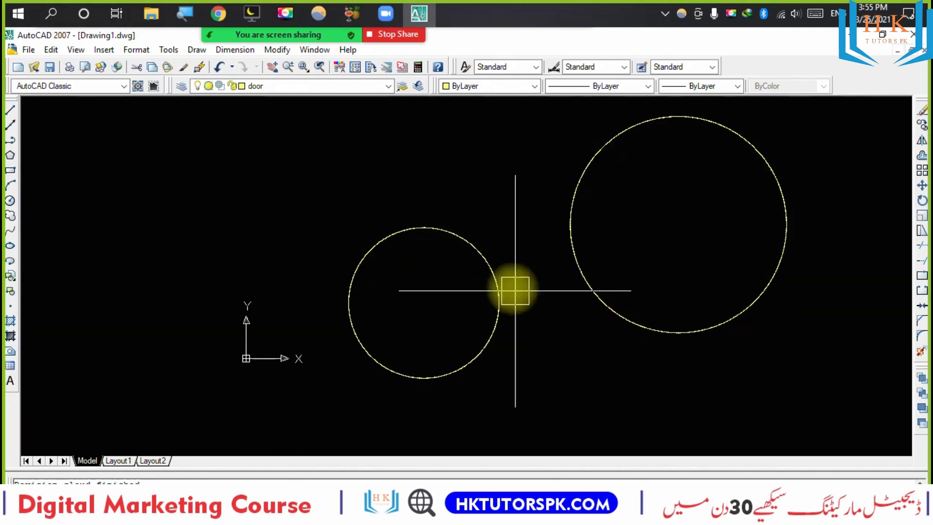
Select the larger revision cloud and examine its dense grips at close range, then clear the selection.
{"action": "middle_click_drag", "start_coordinate": [640, 239], "coordinate": [551, 289]}
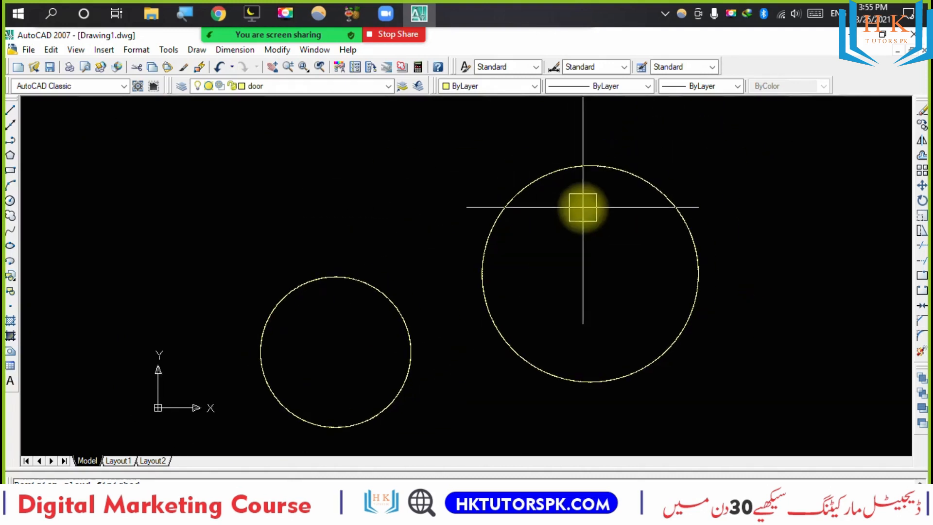
{"action": "left_click", "coordinate": [632, 177]}
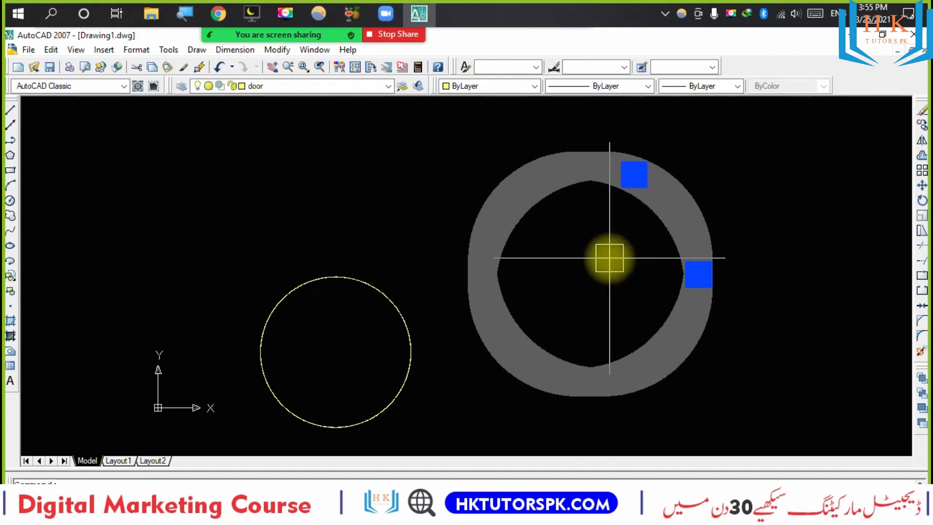
{"action": "scroll", "coordinate": [627, 204], "scroll_direction": "up", "scroll_amount": 4}
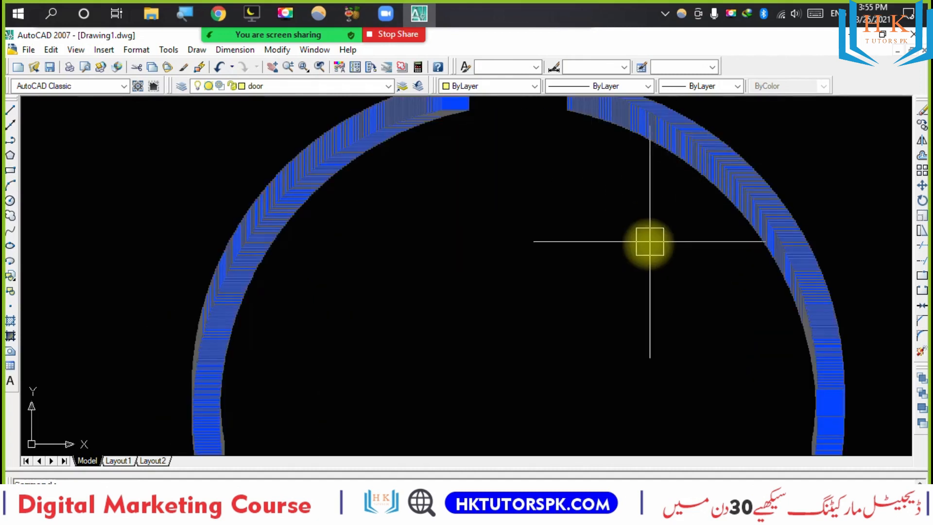
{"action": "scroll", "coordinate": [648, 242], "scroll_direction": "down", "scroll_amount": 4}
{"action": "key", "text": "Escape"}
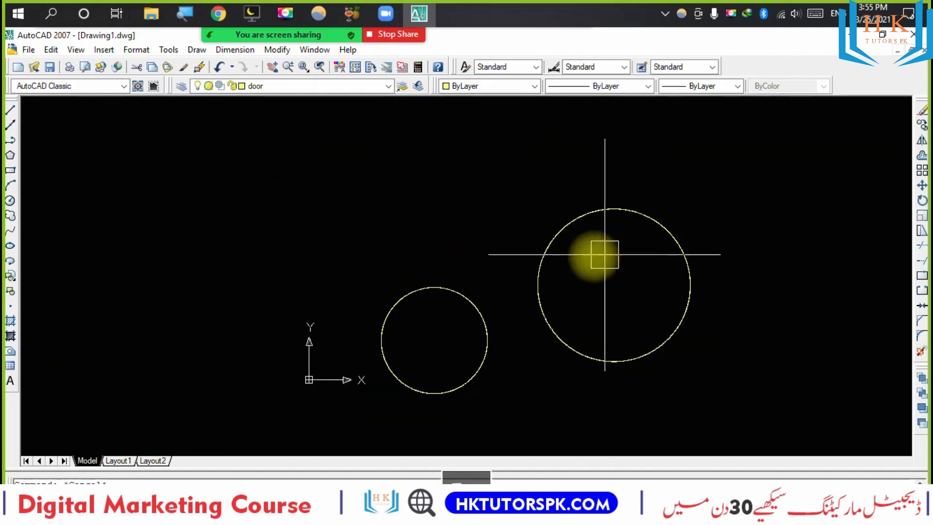
Draw a third circle above the smaller revision cloud with the C command, bigger than both revision clouds.
{"action": "type", "text": "c"}
{"action": "key", "text": "Return"}
{"action": "left_click", "coordinate": [421, 150]}
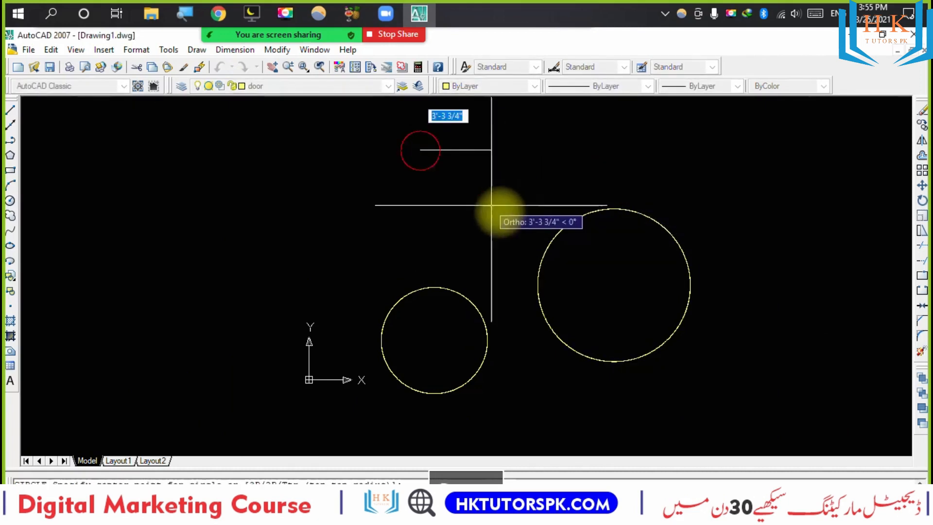
{"action": "left_click", "coordinate": [520, 230]}
Compare the grips of the new plain circle with those of the larger revision cloud.
{"action": "left_click", "coordinate": [509, 210]}
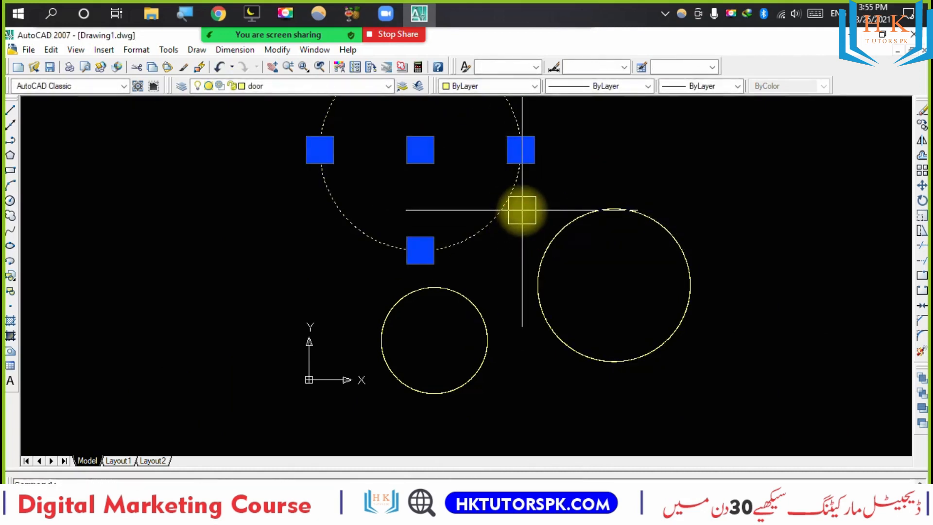
{"action": "middle_click_drag", "start_coordinate": [522, 210], "coordinate": [522, 282]}
{"action": "key", "text": "Escape"}
{"action": "left_click", "coordinate": [614, 282]}
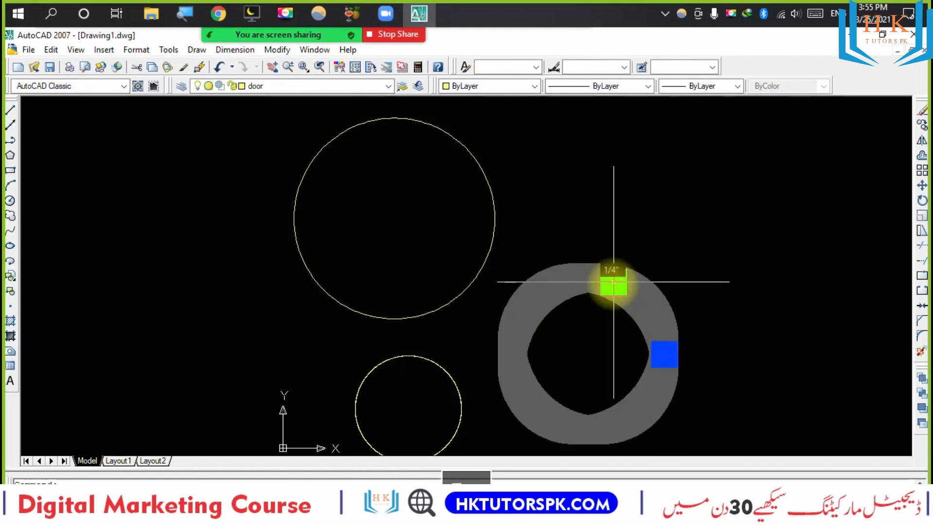
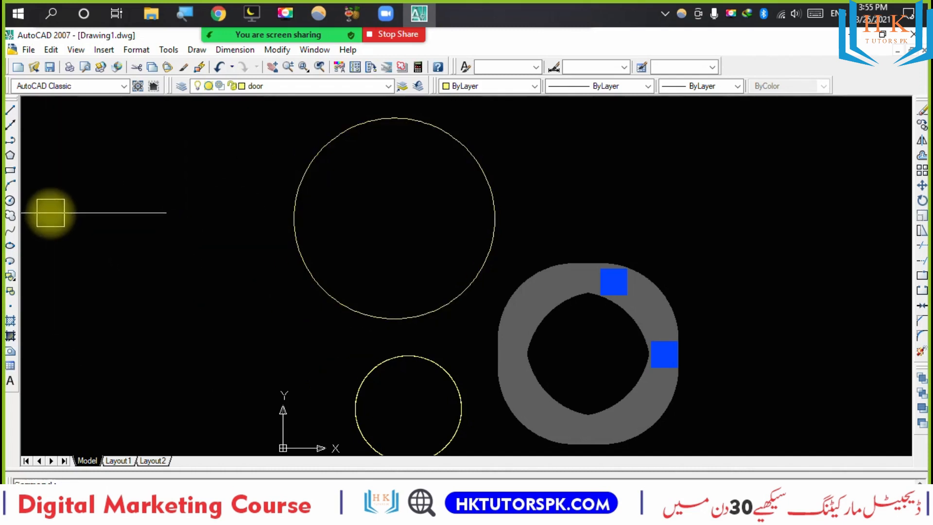
{"action": "left_click", "coordinate": [13, 236]}
{"action": "middle_click_drag", "start_coordinate": [334, 229], "coordinate": [58, 245]}
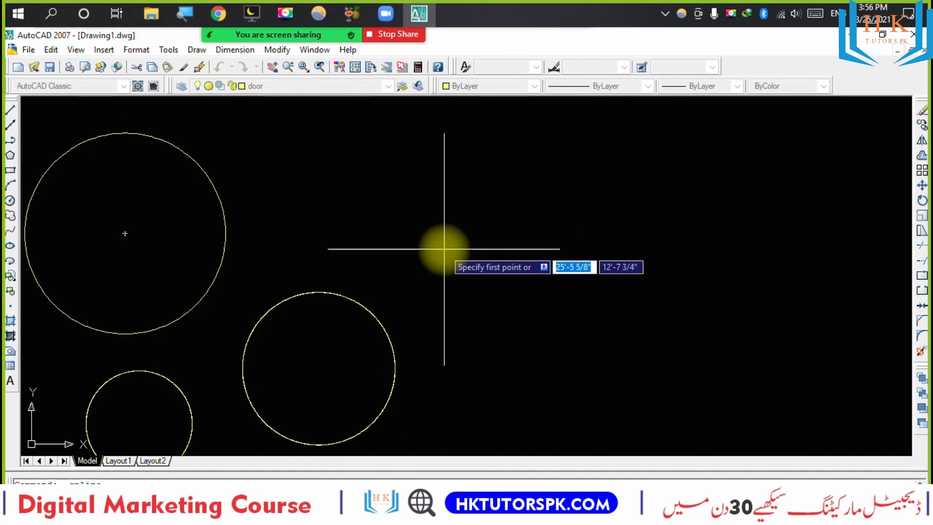
{"action": "key", "text": "Escape"}
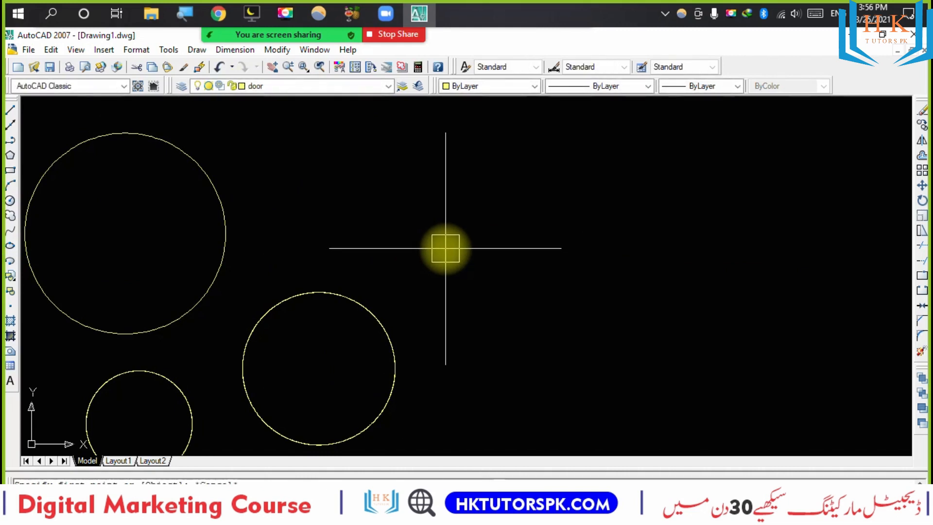
Place four points in the empty area beside the circles, forming a path that rises towards the right.
{"action": "key", "text": "Return"}
{"action": "left_click", "coordinate": [524, 255]}
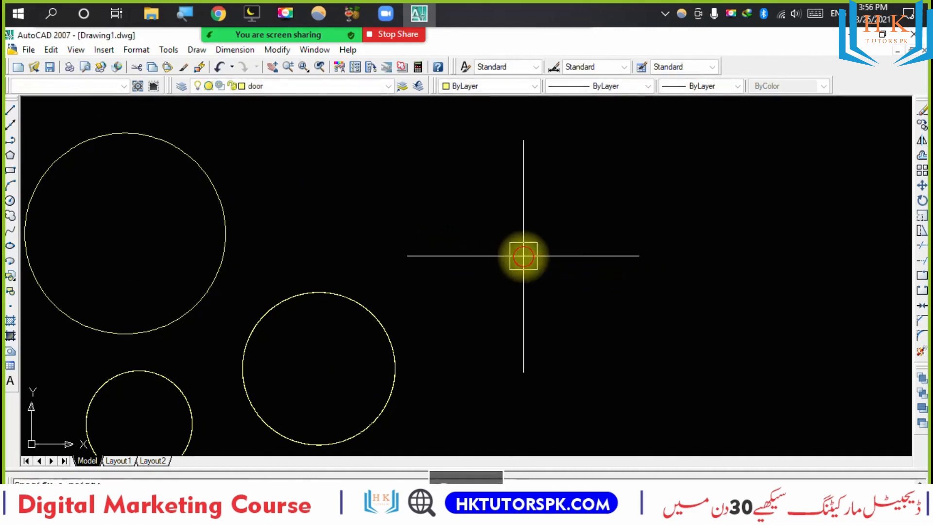
{"action": "left_click", "coordinate": [652, 248]}
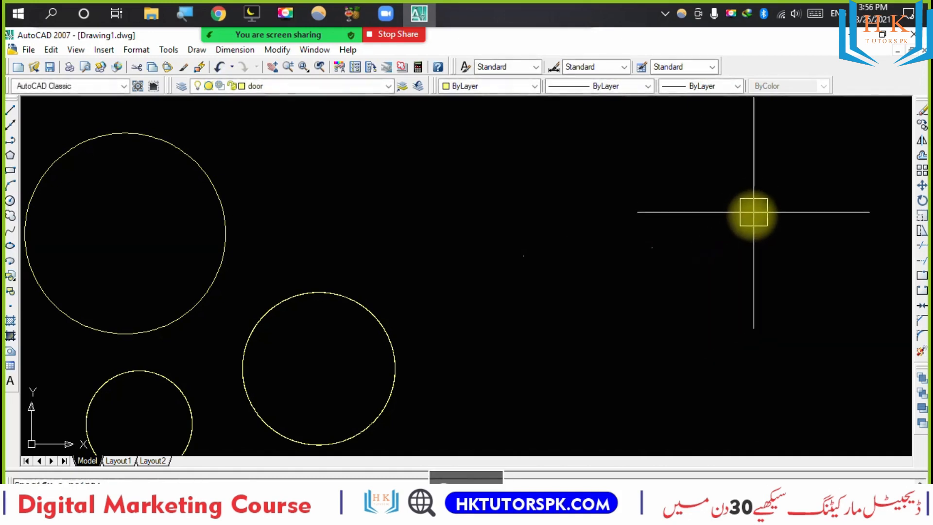
{"action": "left_click", "coordinate": [785, 205]}
{"action": "left_click", "coordinate": [841, 156]}
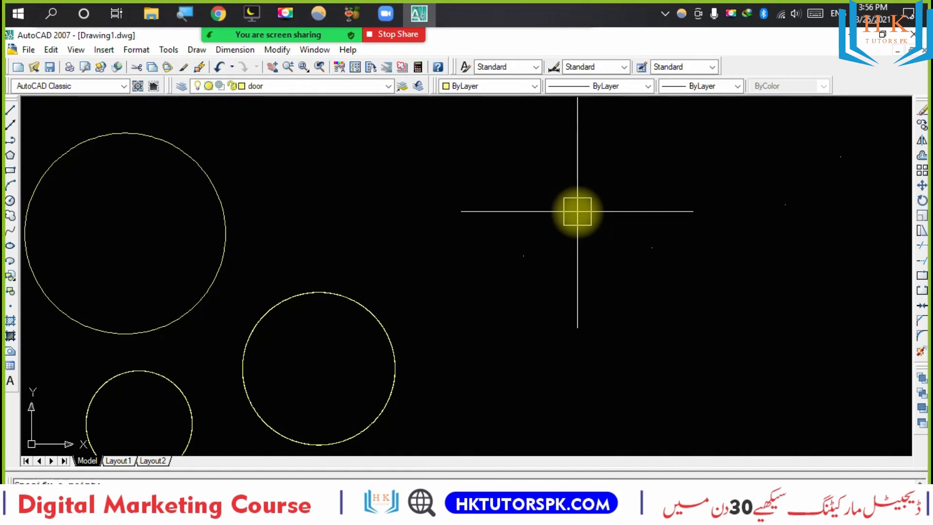
Draw a spline through the four placed points with the SPLINE command, accepting the default start and end tangents.
{"action": "type", "text": "spline"}
{"action": "key", "text": "Return"}
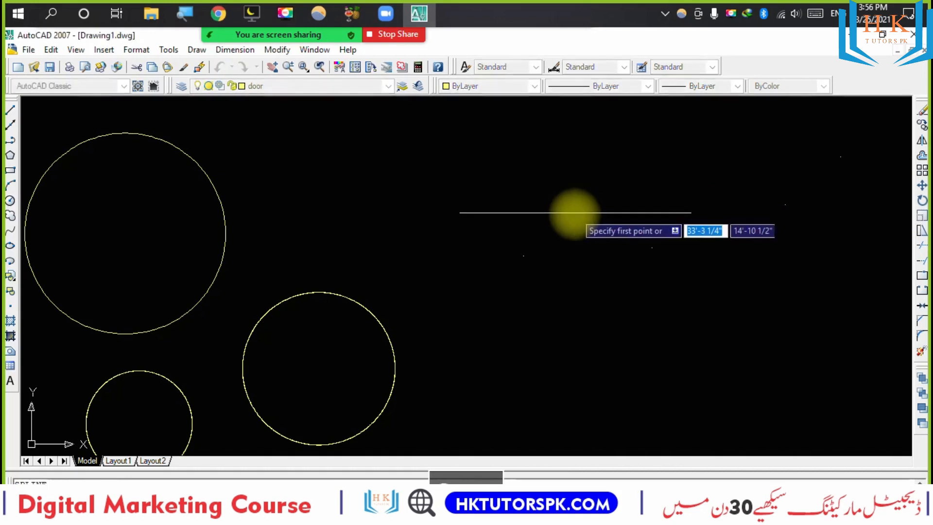
{"action": "left_click", "coordinate": [523, 256]}
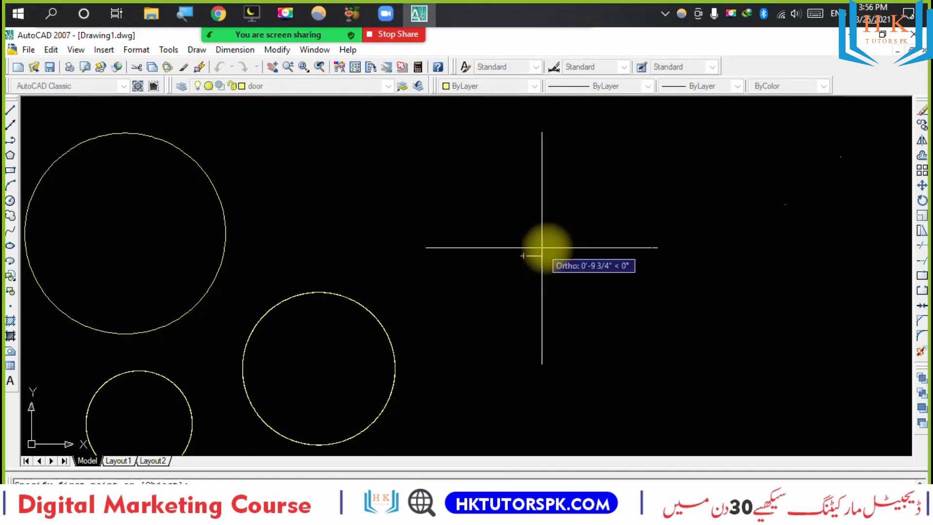
{"action": "left_click", "coordinate": [648, 247]}
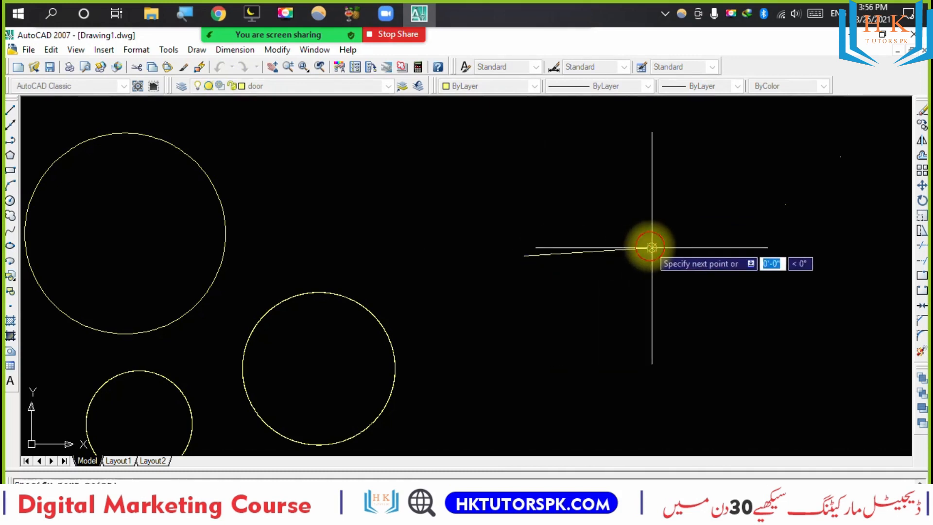
{"action": "left_click", "coordinate": [785, 204]}
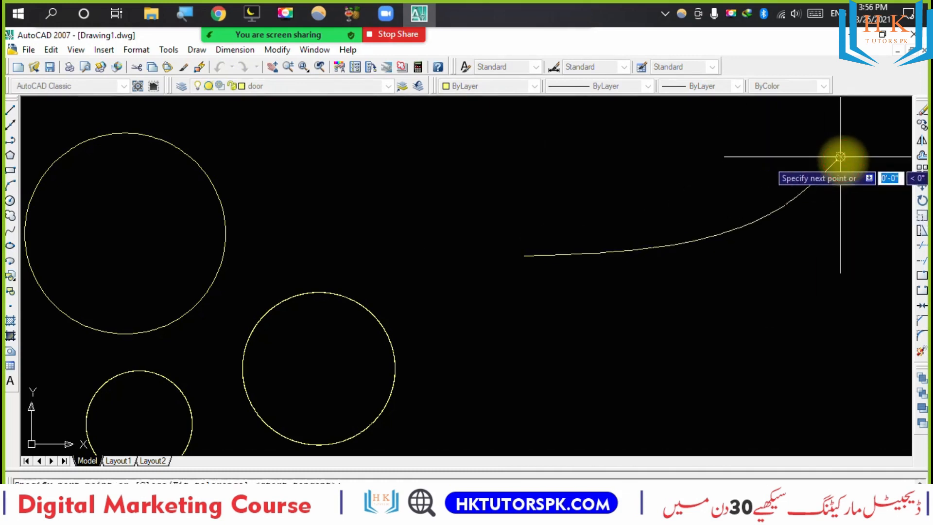
{"action": "key", "text": "Return"}
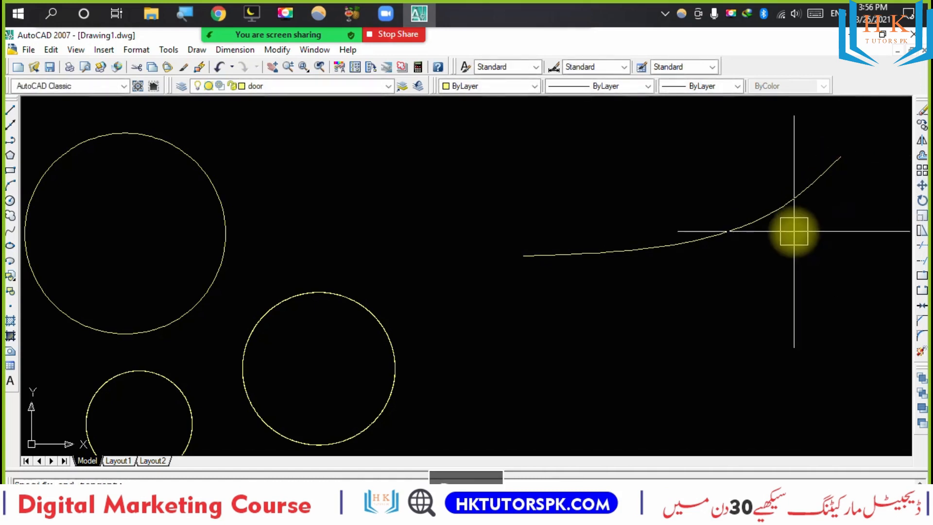
Place six points below the spline with the PO command, running nearly level and then rising beyond its upper end.
{"action": "middle_click_drag", "start_coordinate": [784, 233], "coordinate": [688, 261]}
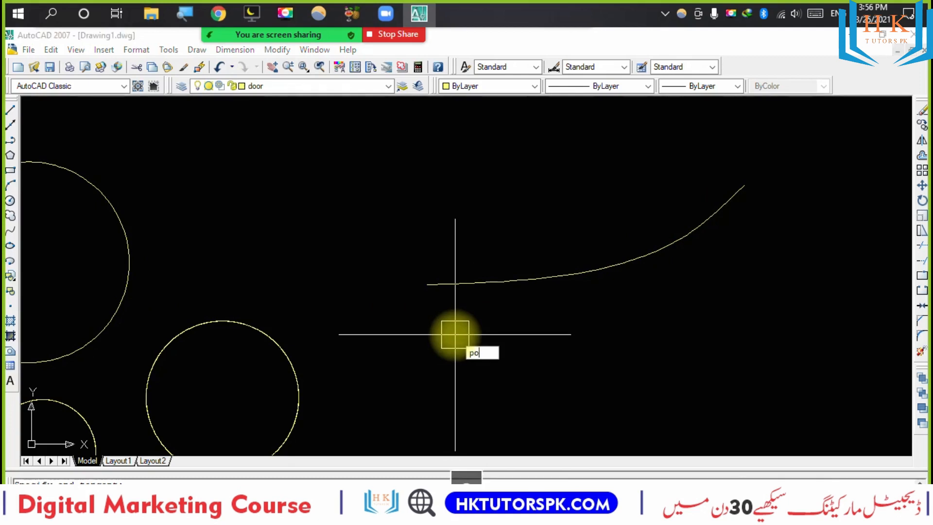
{"action": "key", "text": "Return"}
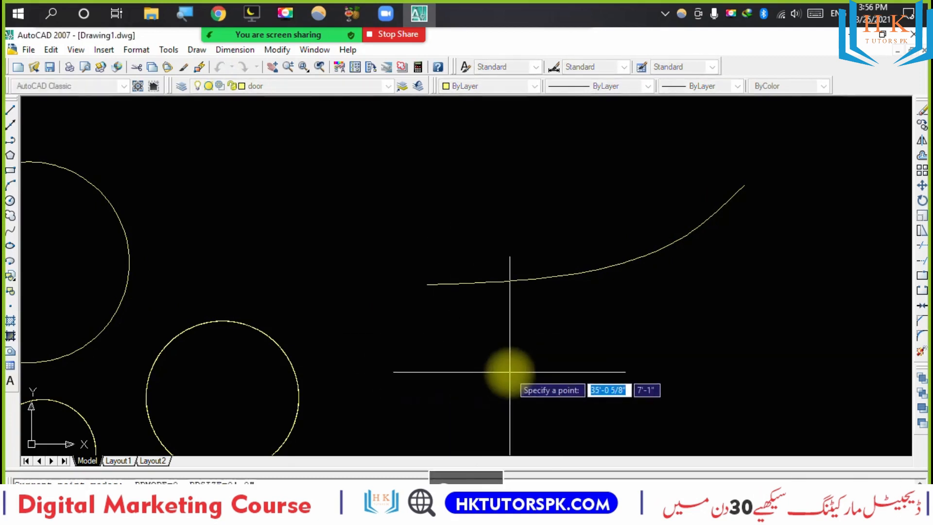
{"action": "left_click", "coordinate": [404, 365]}
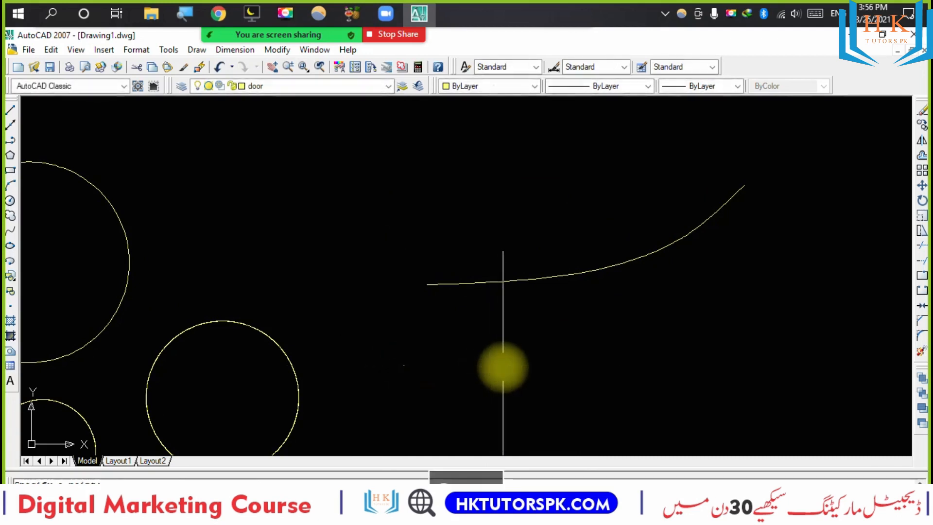
{"action": "left_click", "coordinate": [500, 363]}
{"action": "left_click", "coordinate": [578, 362]}
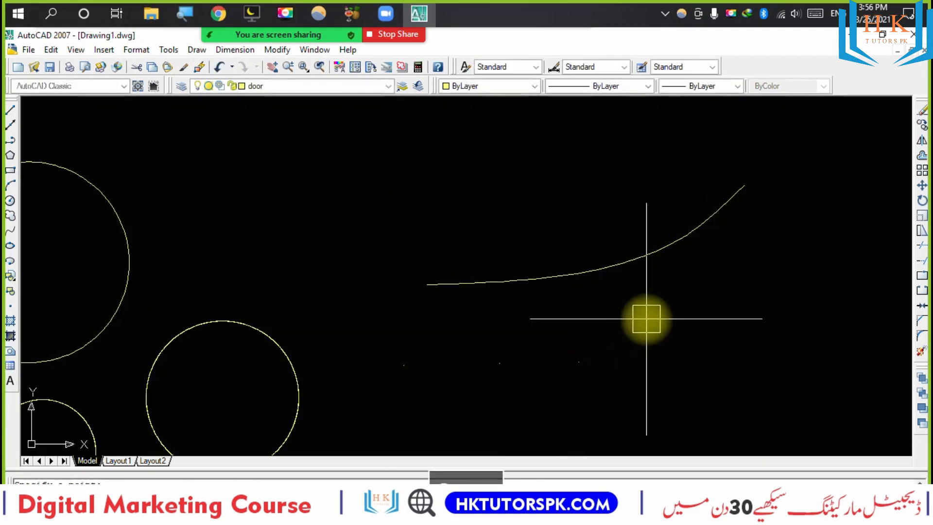
{"action": "left_click", "coordinate": [659, 348]}
{"action": "left_click", "coordinate": [713, 310]}
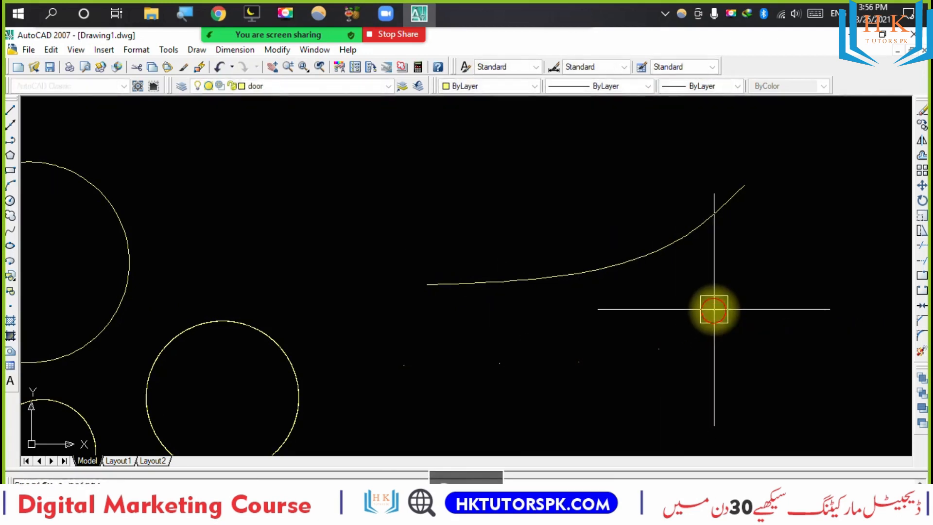
{"action": "left_click", "coordinate": [763, 260]}
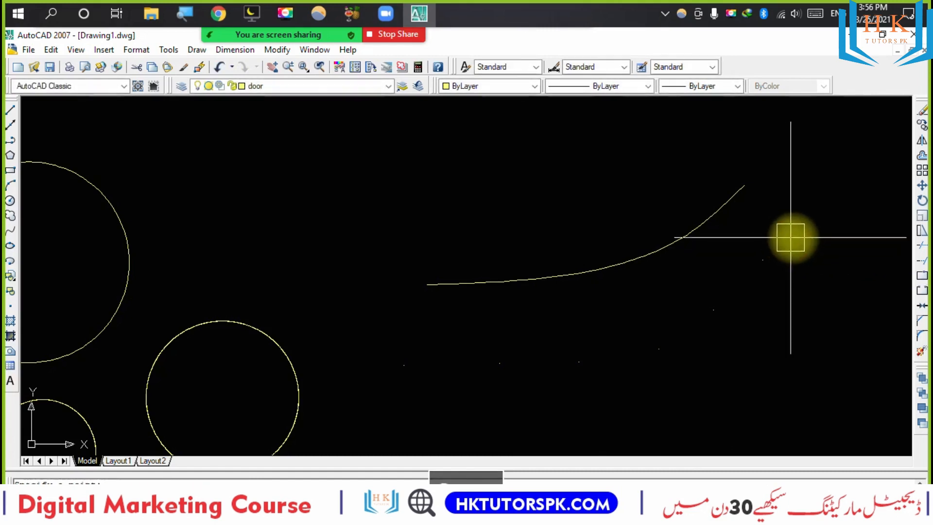
Extend the lower row with seven more points that dip to the right and then curve back upward.
{"action": "left_click", "coordinate": [813, 285]}
{"action": "left_click", "coordinate": [828, 371]}
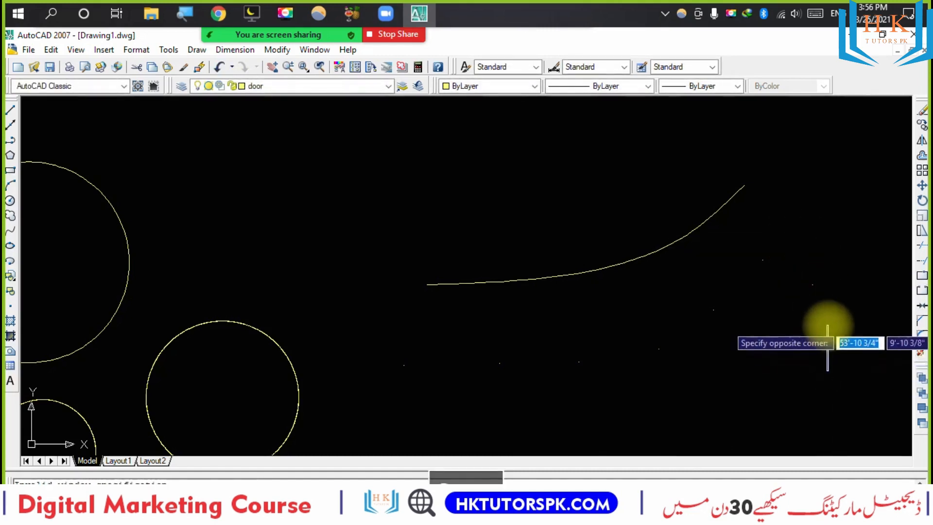
{"action": "left_click", "coordinate": [840, 338]}
{"action": "key", "text": "Return"}
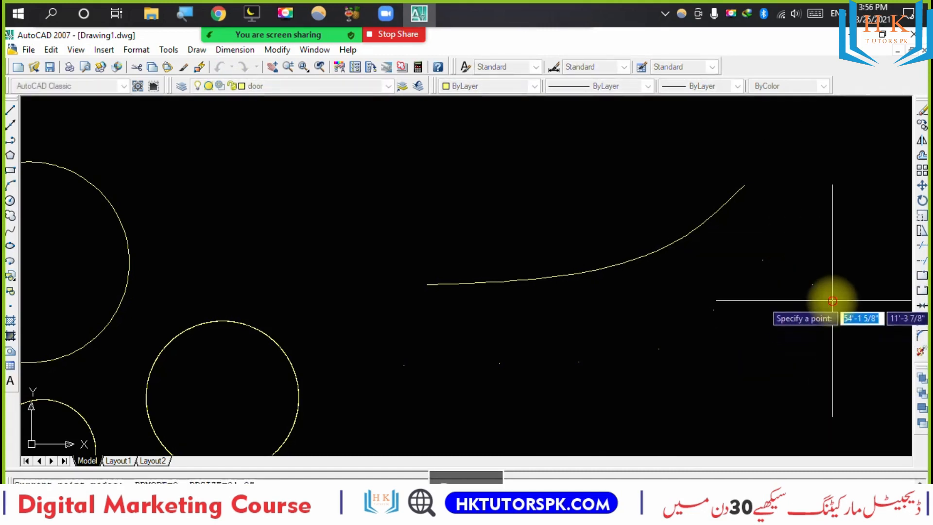
{"action": "left_click", "coordinate": [838, 337]}
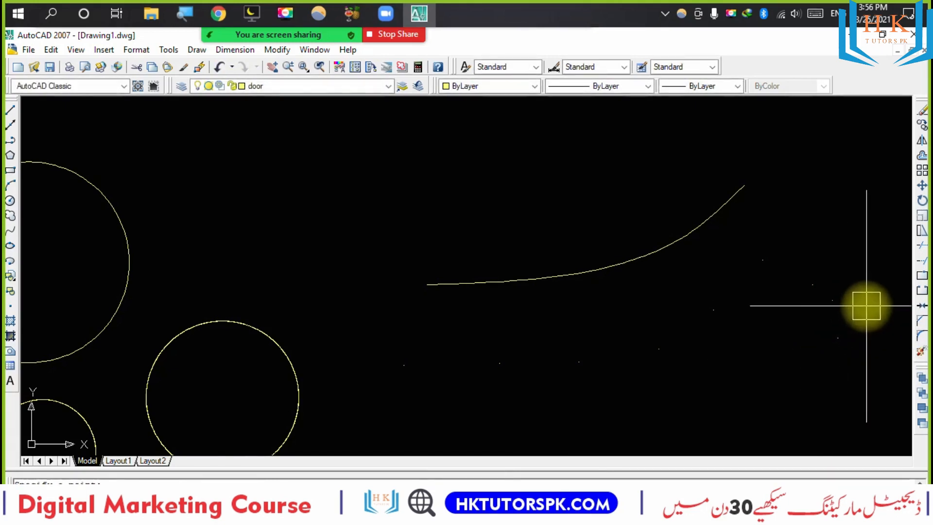
{"action": "left_click", "coordinate": [872, 322]}
{"action": "left_click", "coordinate": [884, 264]}
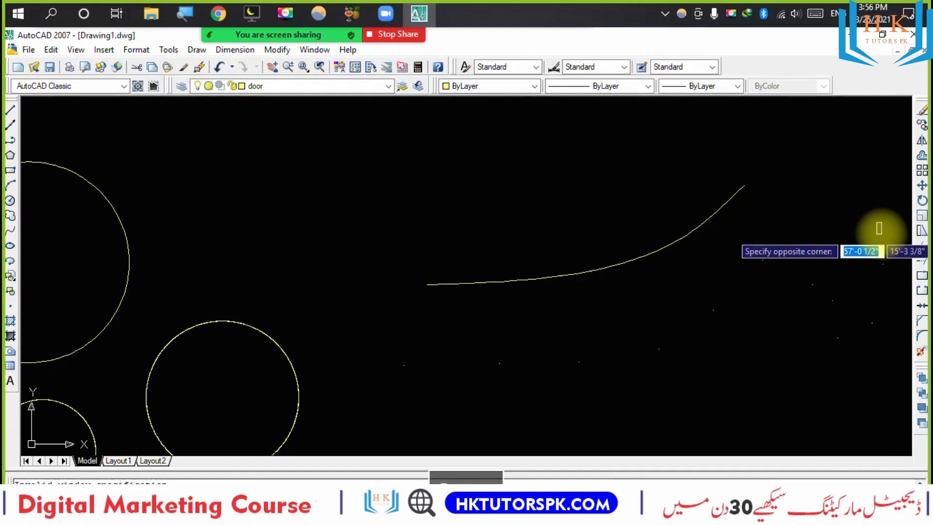
{"action": "left_click", "coordinate": [878, 228]}
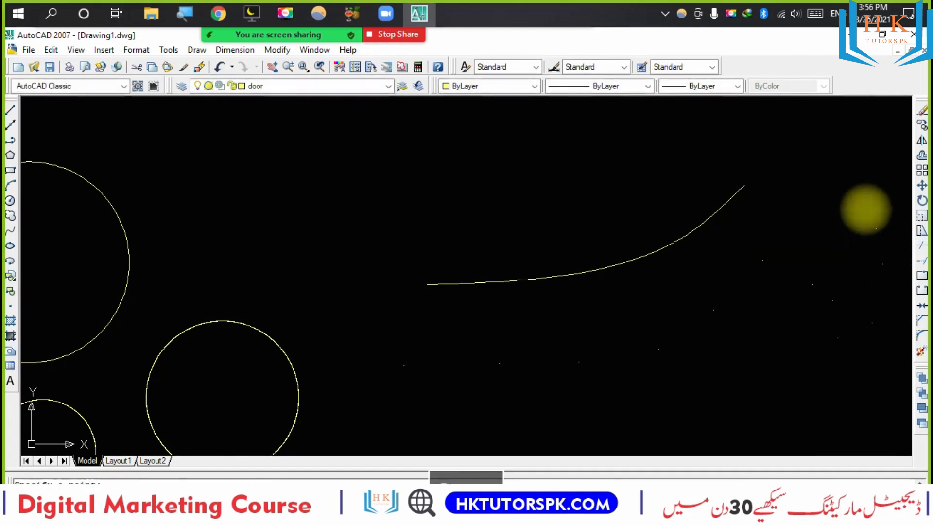
{"action": "key", "text": "Return"}
{"action": "left_click", "coordinate": [862, 203]}
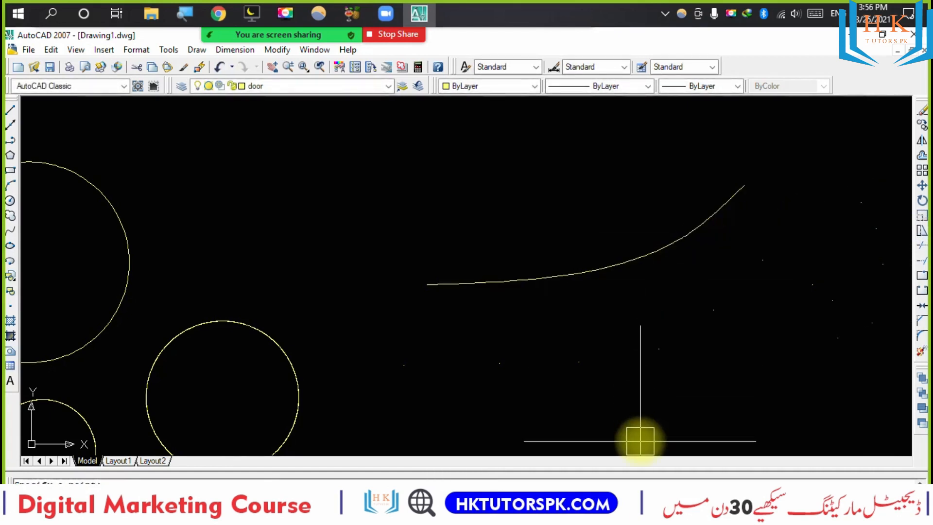
Draw a spline through the lower row of points with the SPL command, accepting the default start and end tangents.
{"action": "type", "text": "spl"}
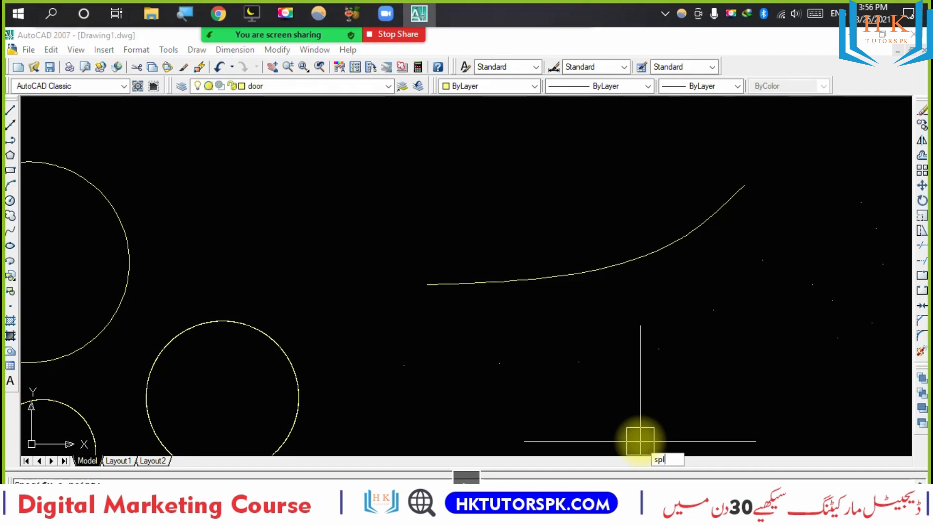
{"action": "key", "text": "Return"}
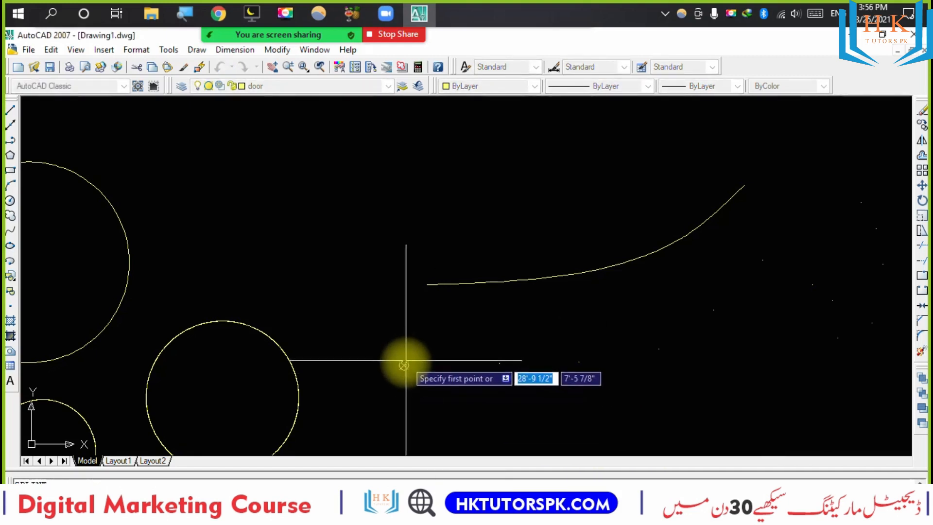
{"action": "left_click", "coordinate": [501, 363]}
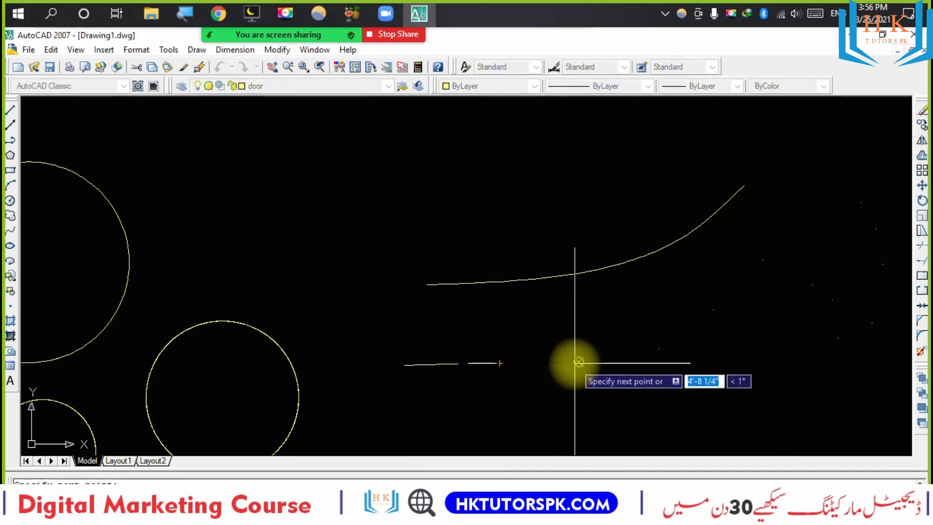
{"action": "left_click", "coordinate": [579, 362]}
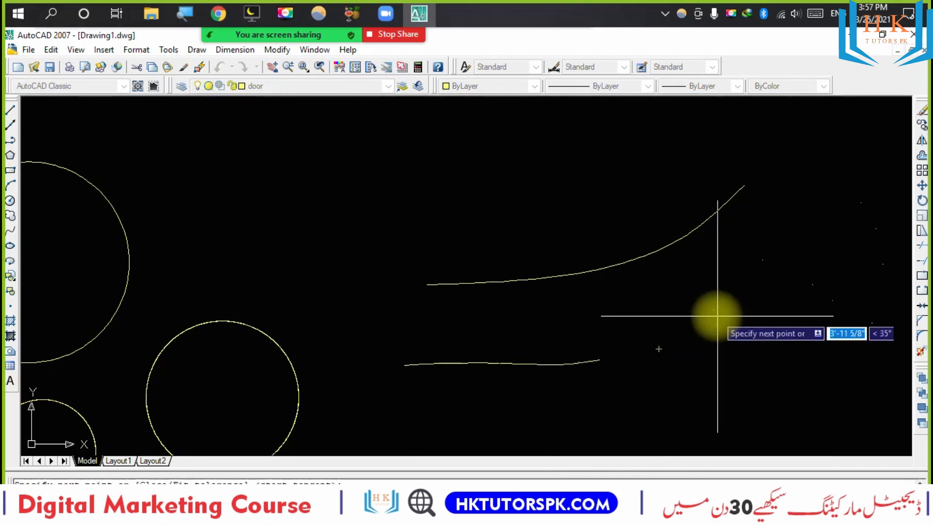
{"action": "left_click", "coordinate": [762, 260]}
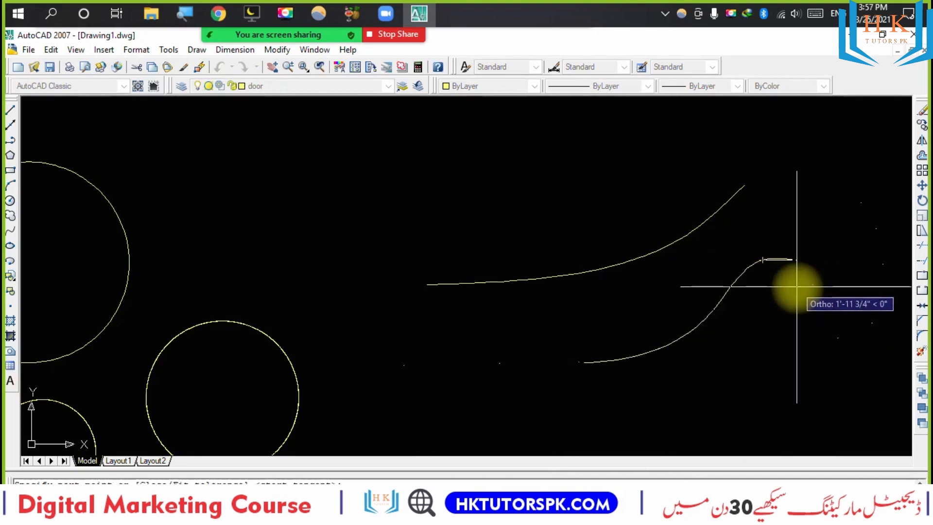
{"action": "left_click", "coordinate": [813, 282]}
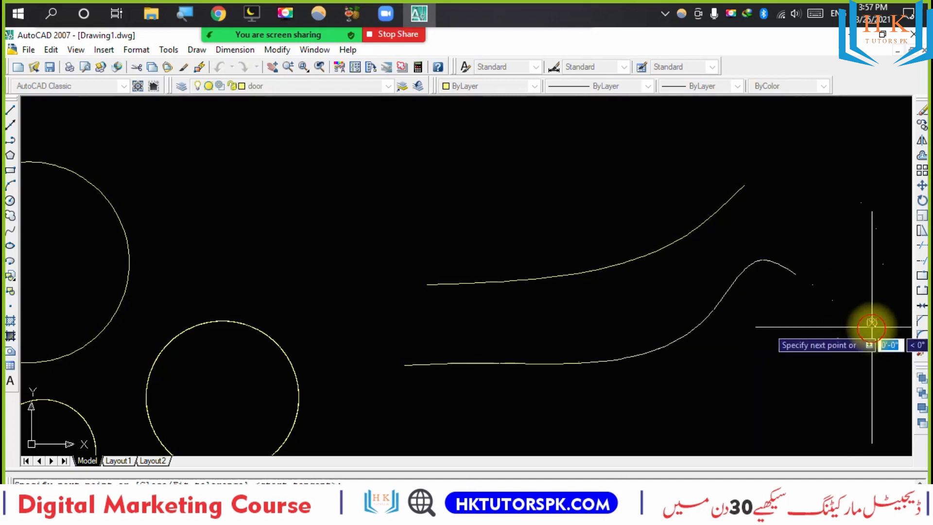
{"action": "left_click", "coordinate": [883, 264]}
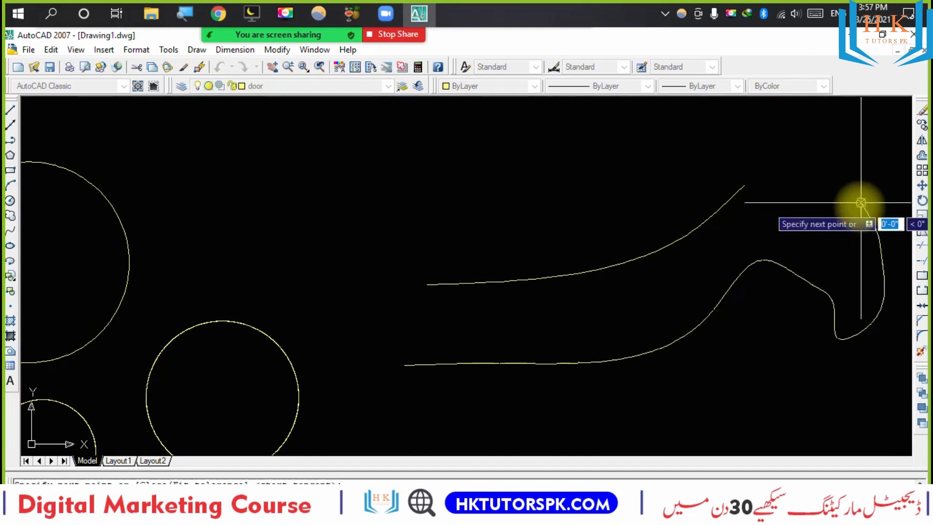
{"action": "key", "text": "Return"}
{"action": "key", "text": "Return"}
{"action": "key", "text": "Return"}
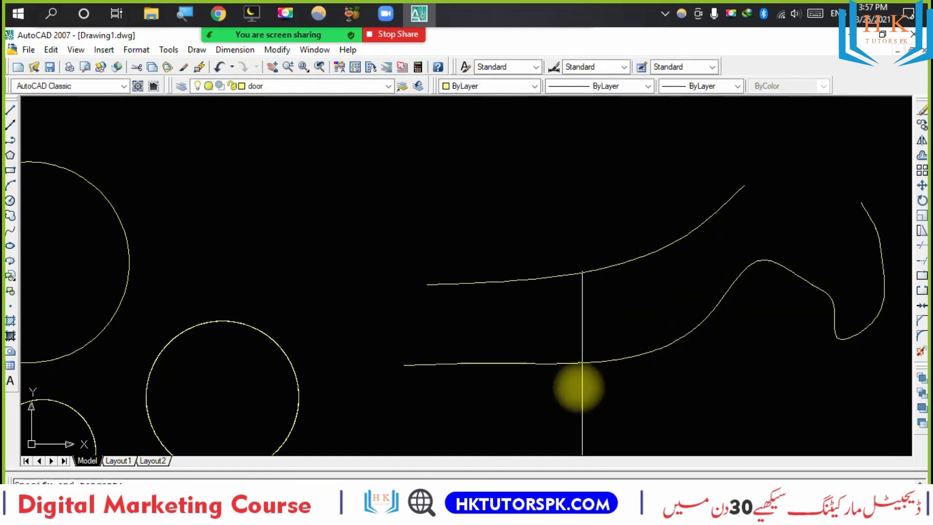
Draw a wide horizontal ellipse in the empty area above the splines, using a vertical first axis and a longer second half-axis.
{"action": "middle_click_drag", "start_coordinate": [600, 349], "coordinate": [592, 348]}
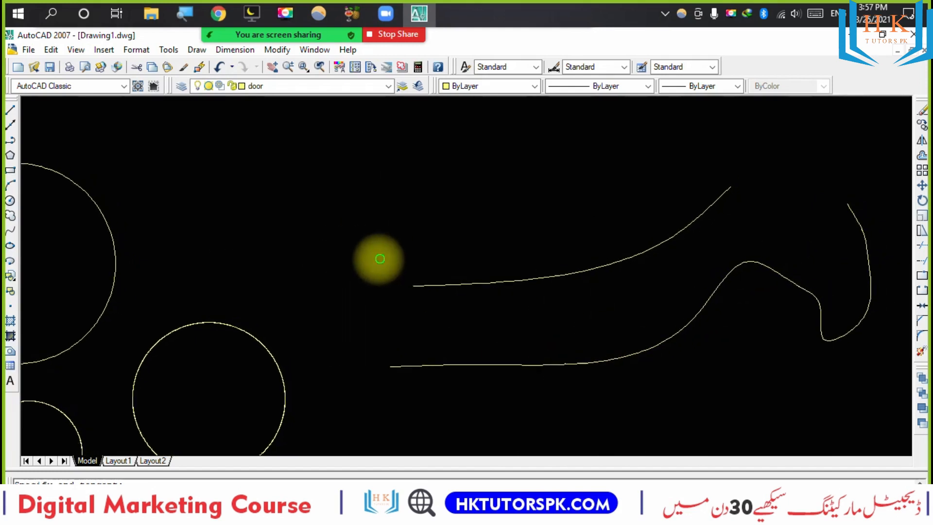
{"action": "middle_click_drag", "start_coordinate": [377, 258], "coordinate": [338, 266]}
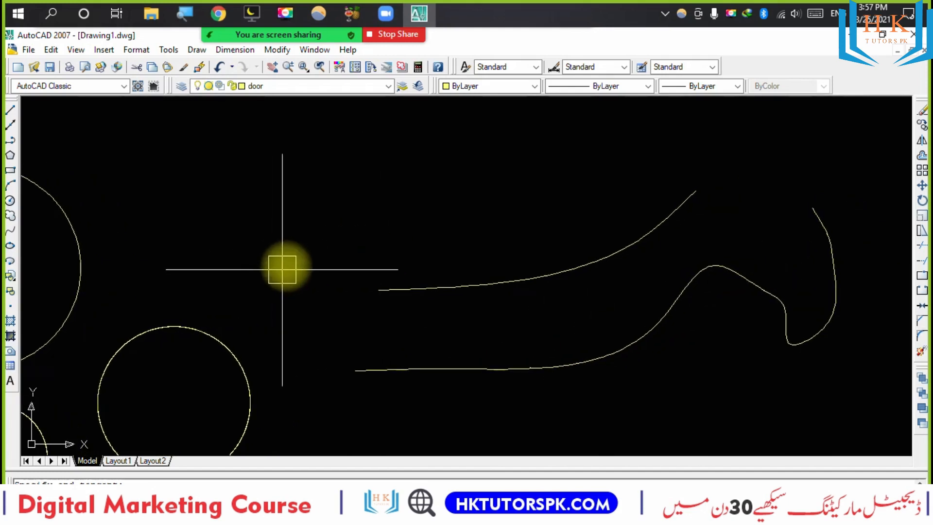
{"action": "left_click", "coordinate": [11, 246]}
{"action": "middle_click_drag", "start_coordinate": [298, 252], "coordinate": [339, 381]}
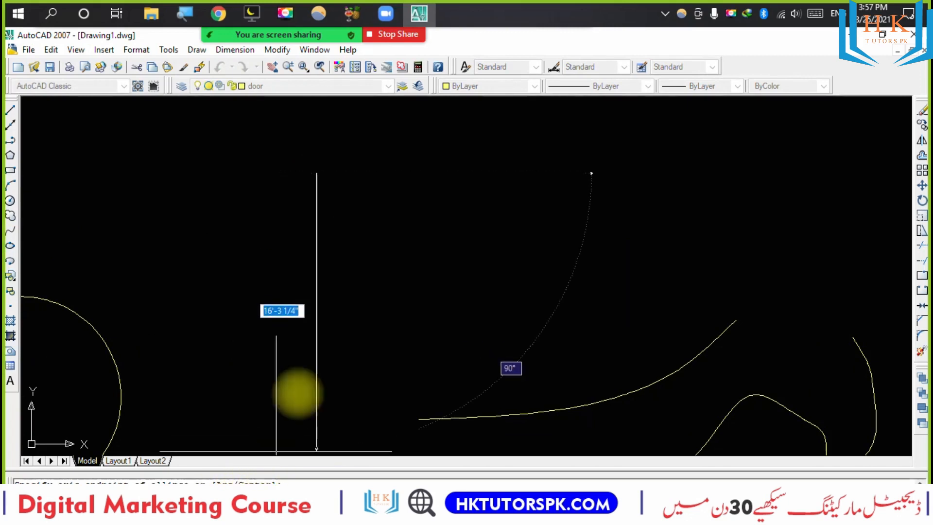
{"action": "left_click", "coordinate": [316, 212]}
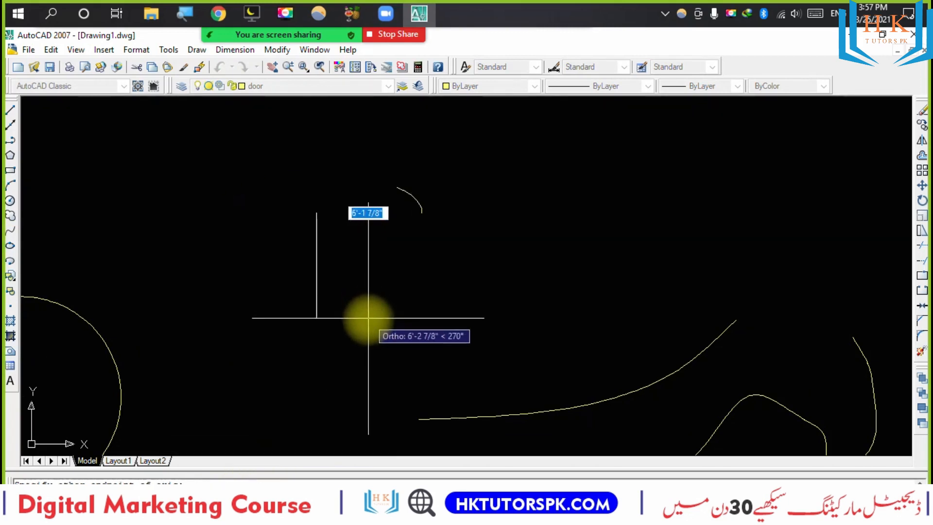
{"action": "left_click", "coordinate": [384, 377]}
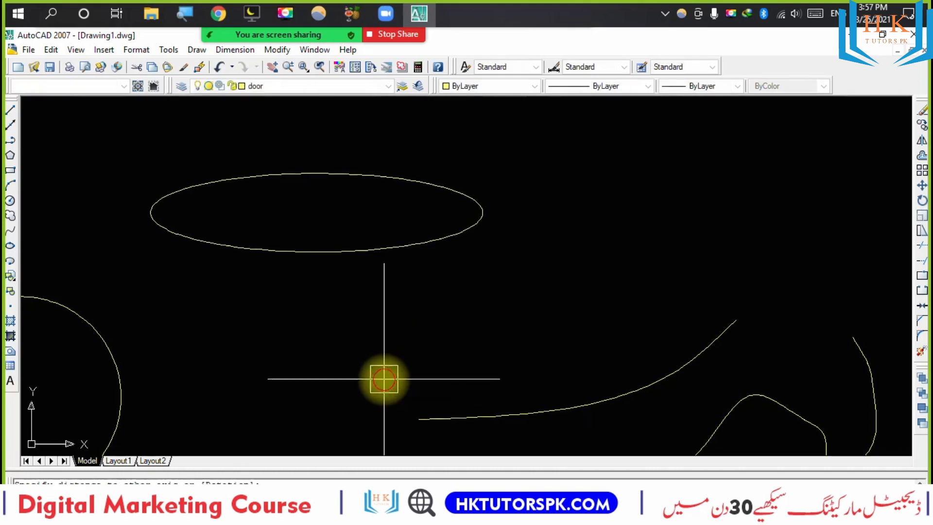
Draw a narrow, upright elliptical arc beside the wide ellipse with the EL command's Arc option, about 1' in half-width and nearly closed.
{"action": "middle_click_drag", "start_coordinate": [382, 329], "coordinate": [325, 335]}
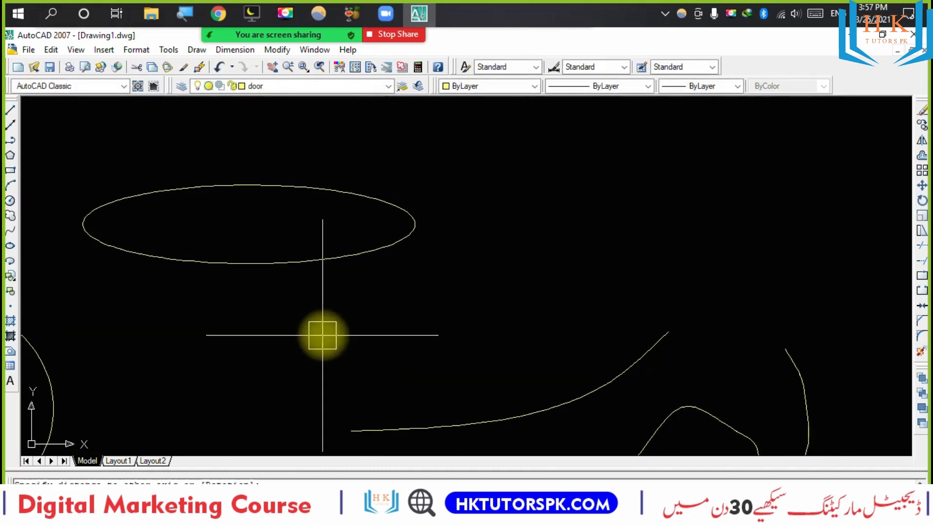
{"action": "type", "text": "el"}
{"action": "key", "text": "Return"}
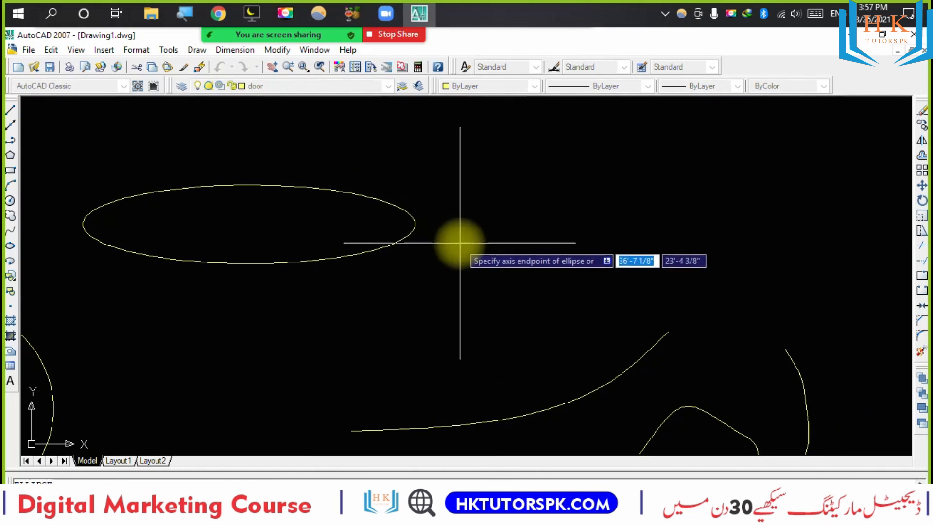
{"action": "type", "text": "a"}
{"action": "key", "text": "Return"}
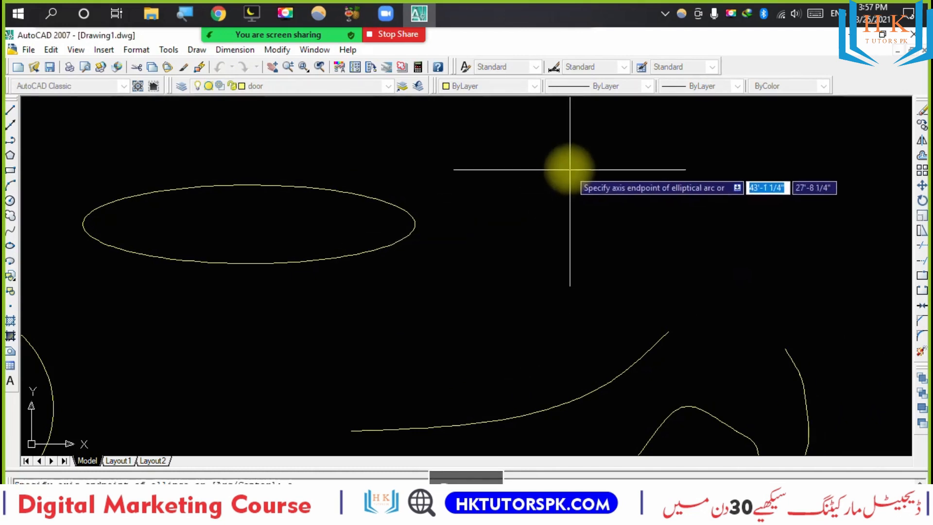
{"action": "left_click", "coordinate": [568, 200]}
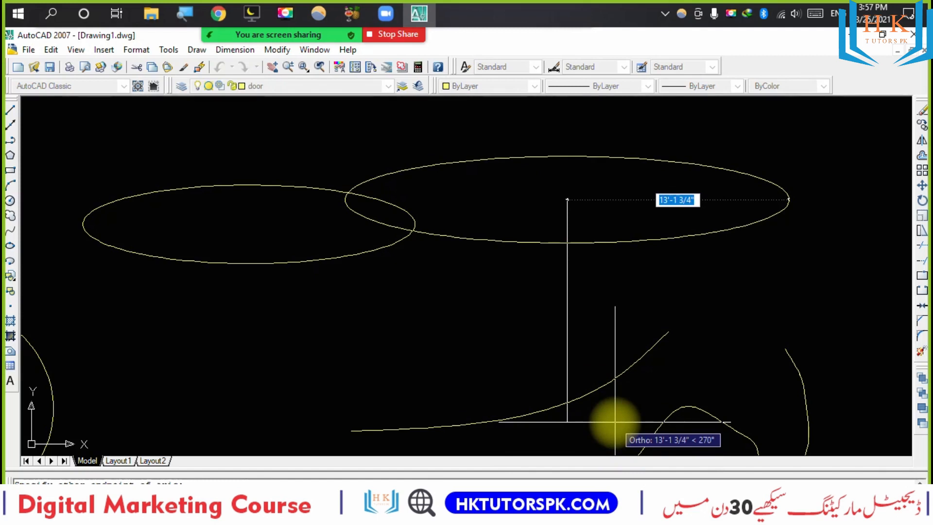
{"action": "left_click", "coordinate": [597, 243]}
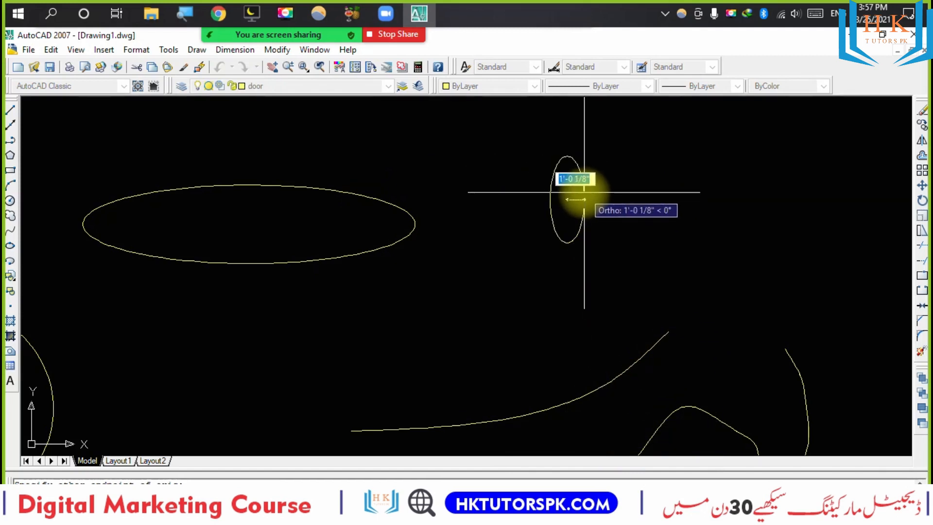
{"action": "scroll", "coordinate": [584, 192], "scroll_direction": "up", "scroll_amount": 5}
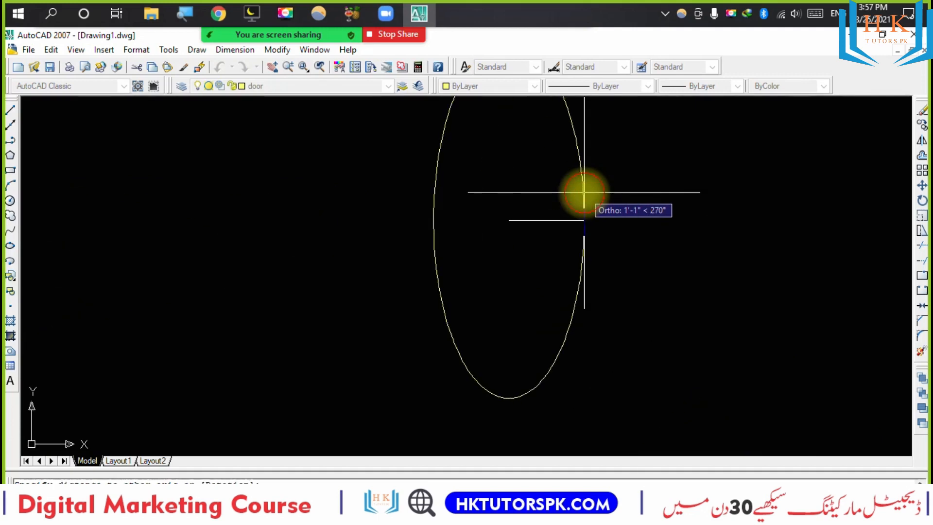
{"action": "key", "text": "Return"}
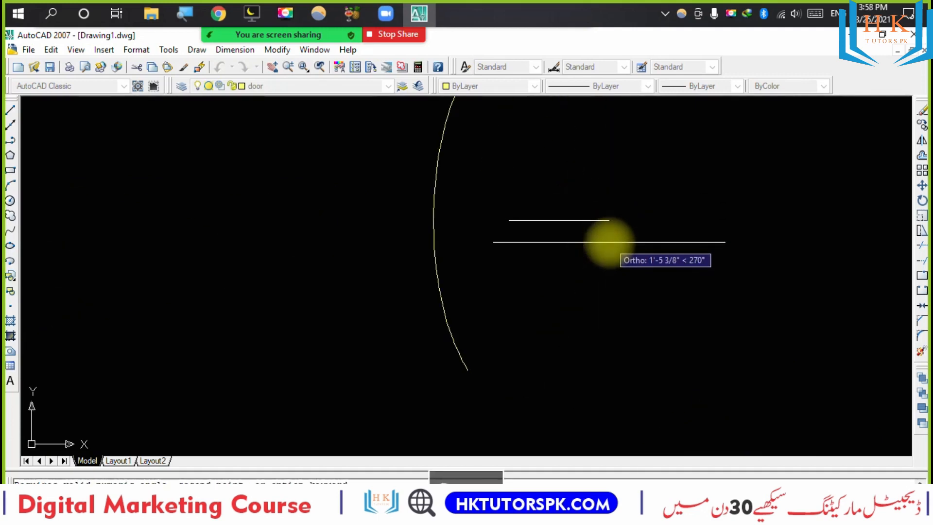
{"action": "left_click", "coordinate": [609, 242]}
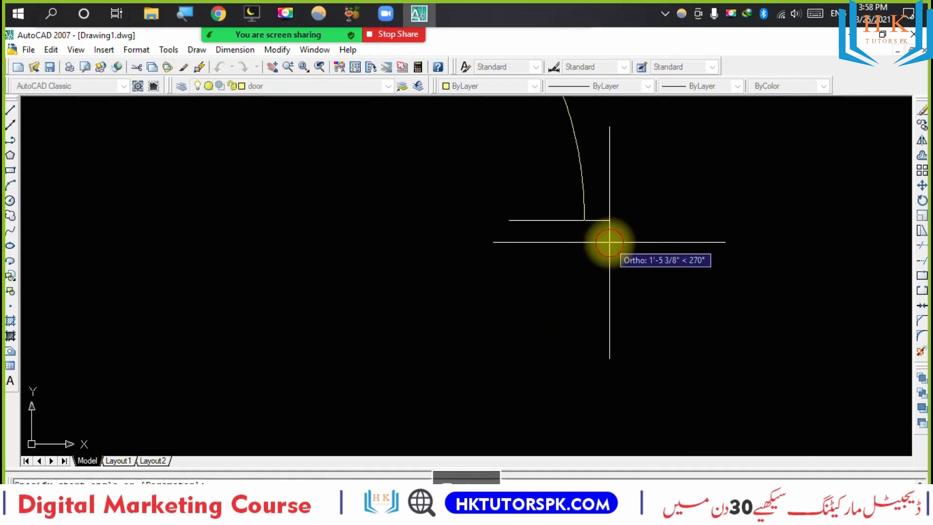
{"action": "left_click", "coordinate": [581, 274]}
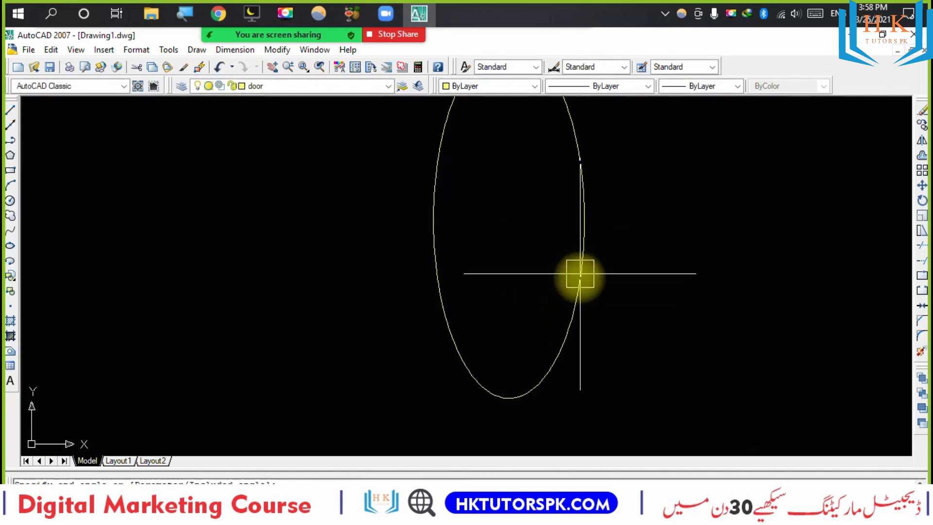
Draw a horizontal ellipse beside the upright one with the EL command's Center option, with a vertical half-axis of about 1'-2 1/4".
{"action": "middle_click_drag", "start_coordinate": [573, 306], "coordinate": [475, 361]}
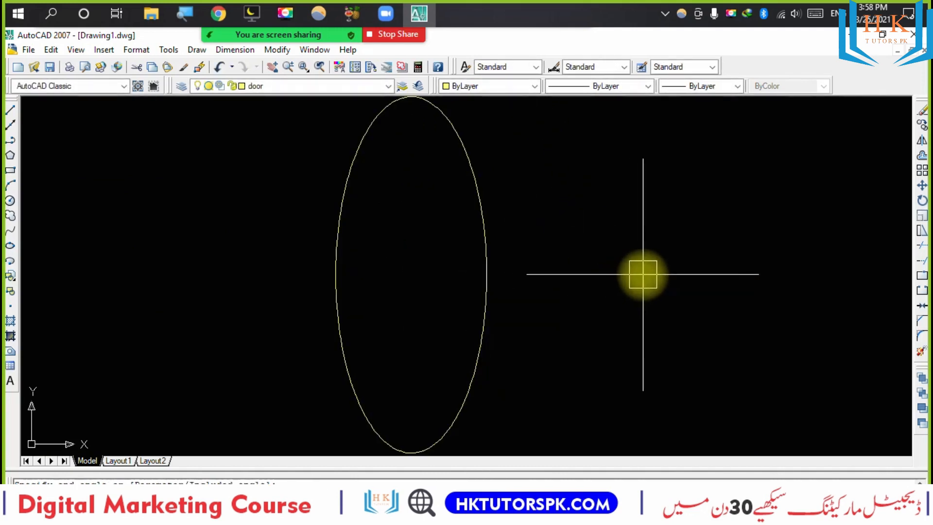
{"action": "type", "text": "el"}
{"action": "key", "text": "Return"}
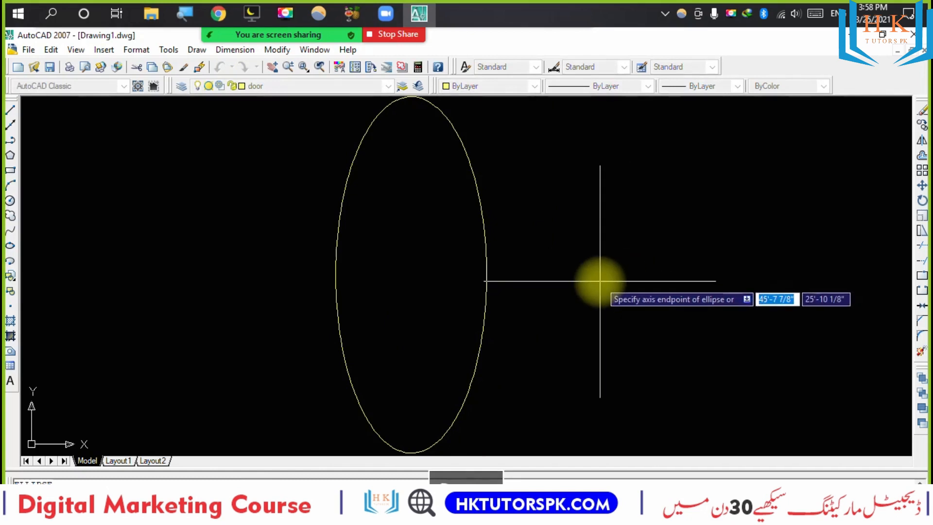
{"action": "type", "text": "c"}
{"action": "key", "text": "Return"}
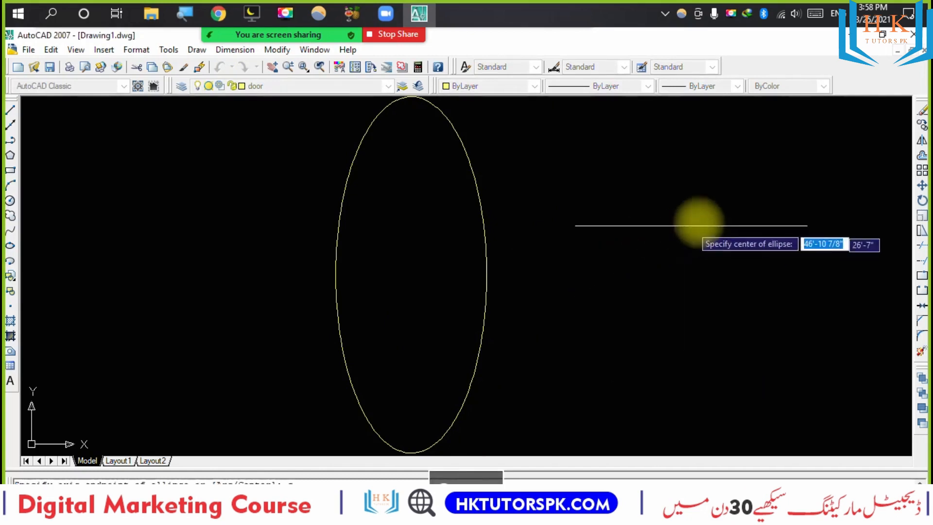
{"action": "left_click", "coordinate": [711, 213]}
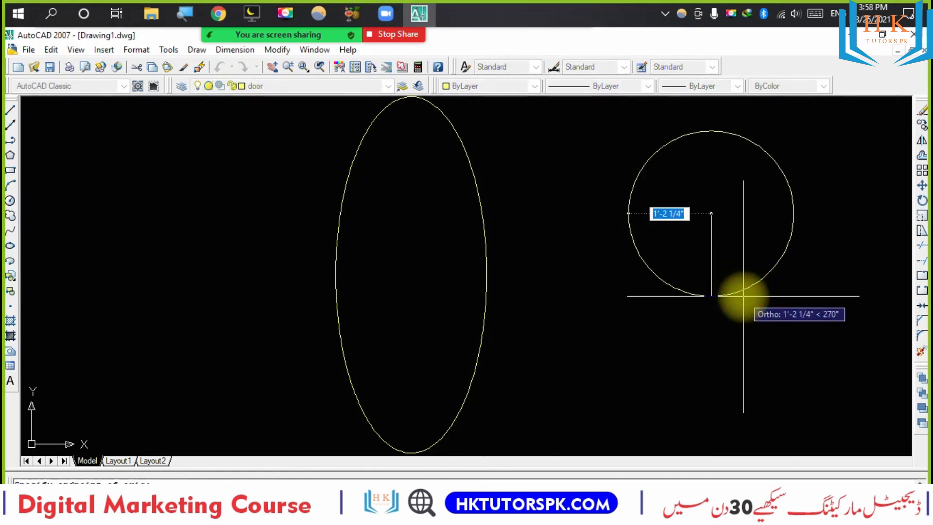
{"action": "left_click", "coordinate": [744, 295]}
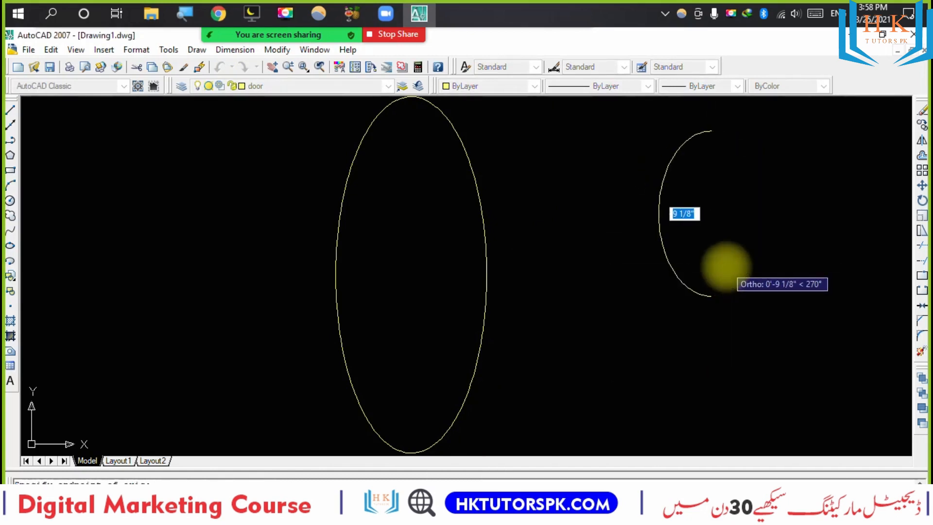
{"action": "left_click", "coordinate": [731, 387]}
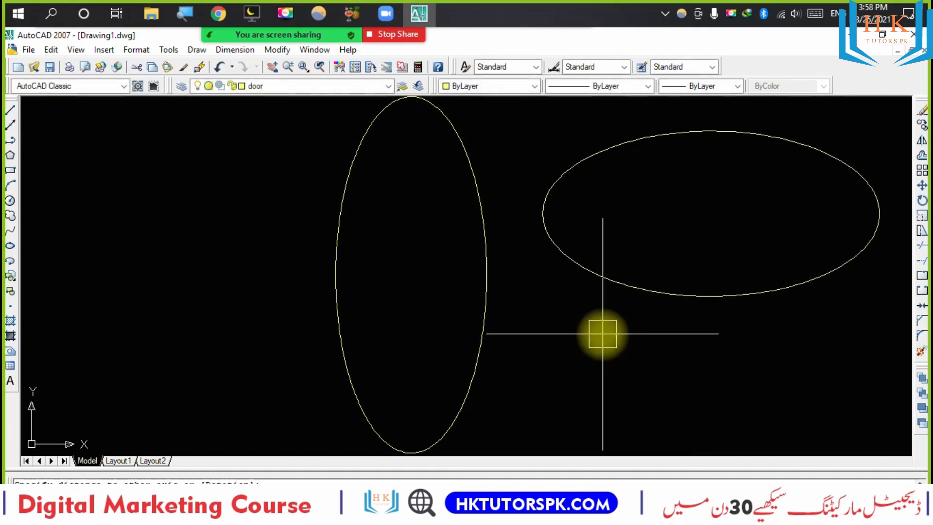
{"action": "scroll", "coordinate": [436, 285], "scroll_direction": "down", "scroll_amount": 2}
{"action": "middle_click_drag", "start_coordinate": [267, 289], "coordinate": [258, 204]}
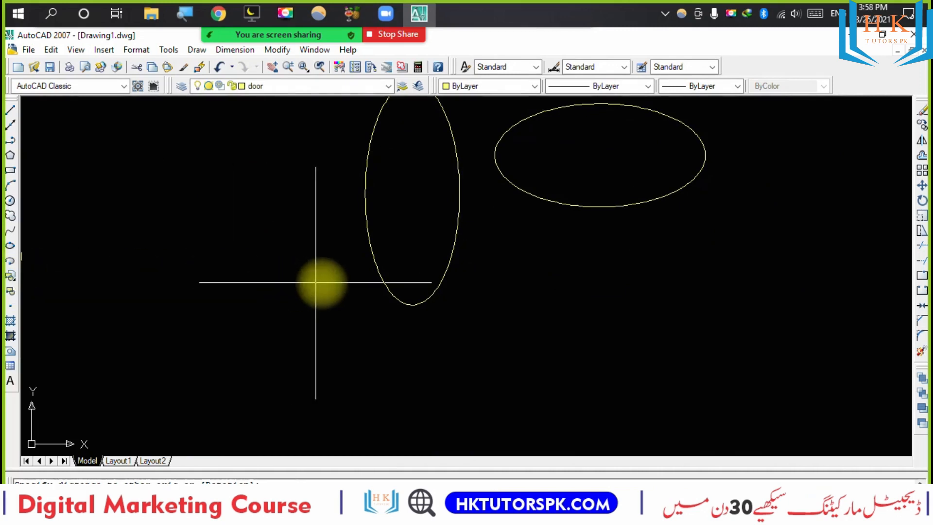
{"action": "middle_click_drag", "start_coordinate": [569, 294], "coordinate": [506, 352]}
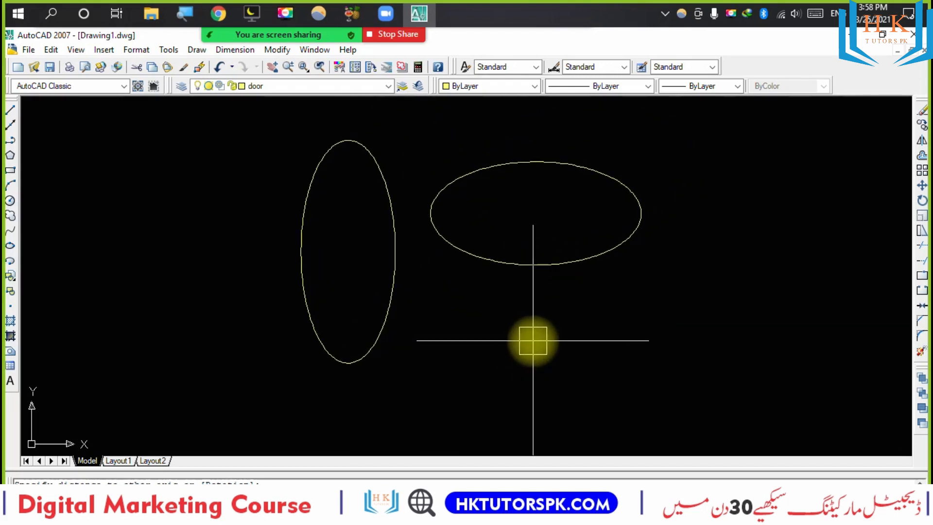
{"action": "type", "text": "BL"}
{"action": "key", "text": "Return"}
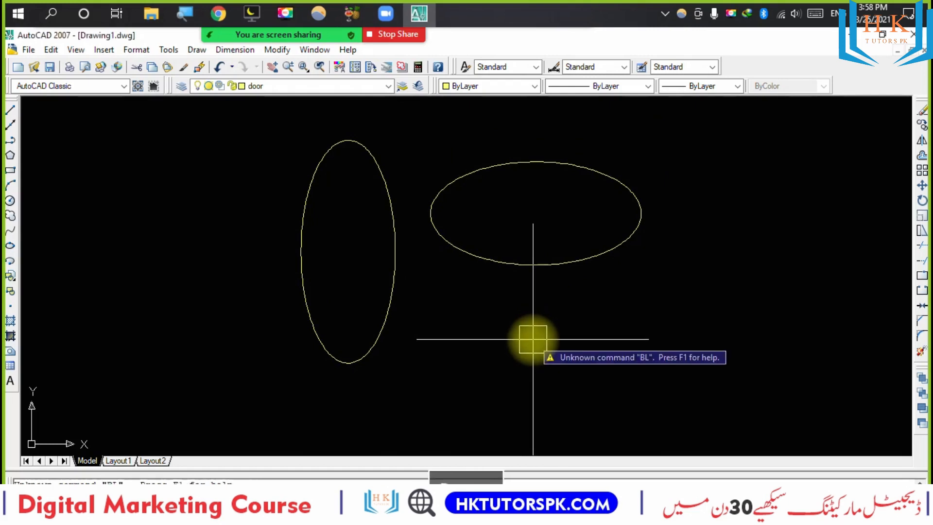
{"action": "key", "text": "Escape"}
{"action": "type", "text": "bo"}
{"action": "key", "text": "Return"}
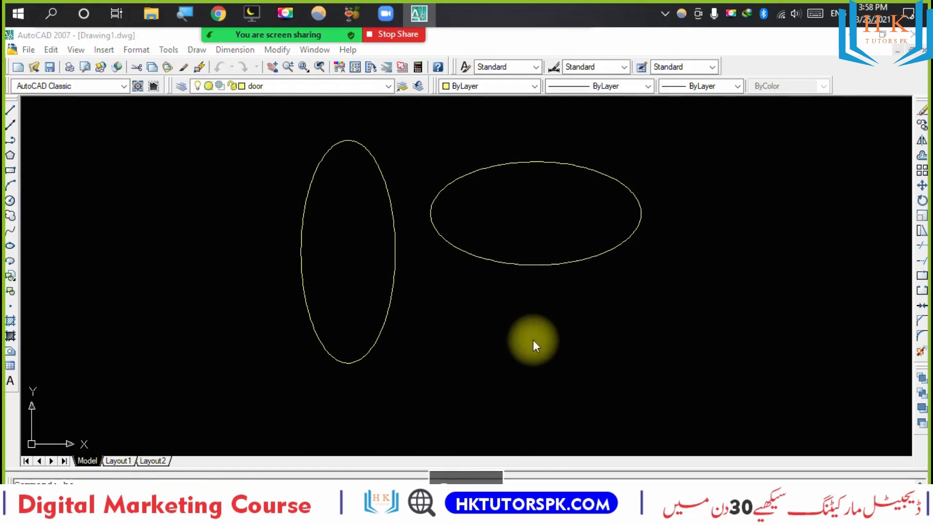
{"action": "key", "text": "Escape"}
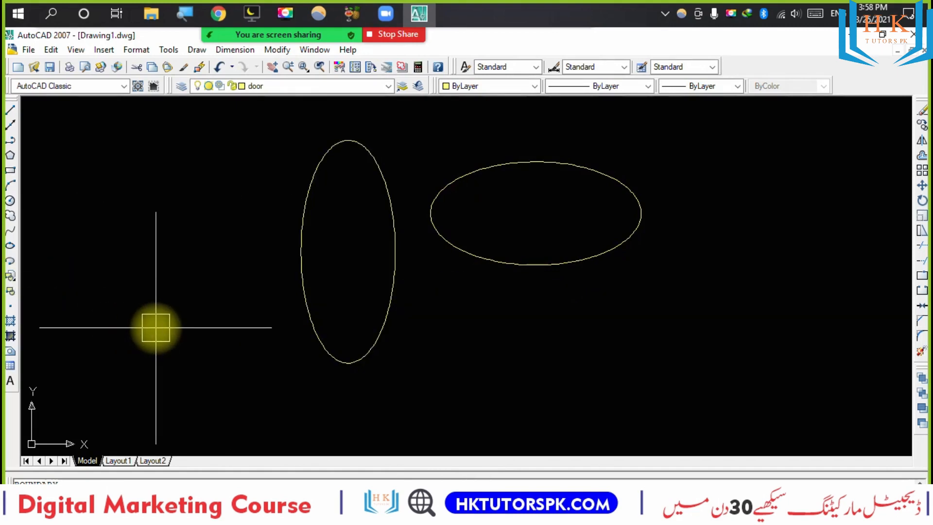
Check the Insert command's list of available block names and close it without inserting anything.
{"action": "type", "text": "i"}
{"action": "key", "text": "Return"}
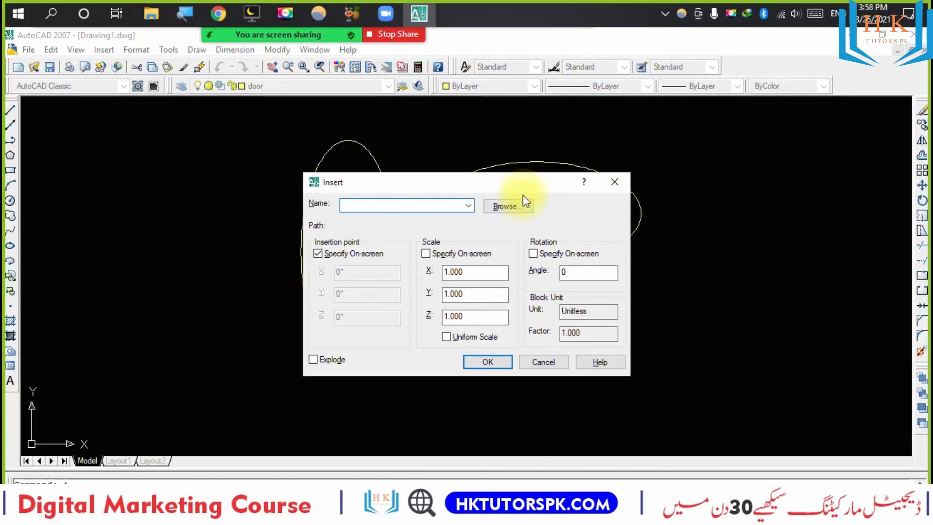
{"action": "left_click", "coordinate": [468, 210]}
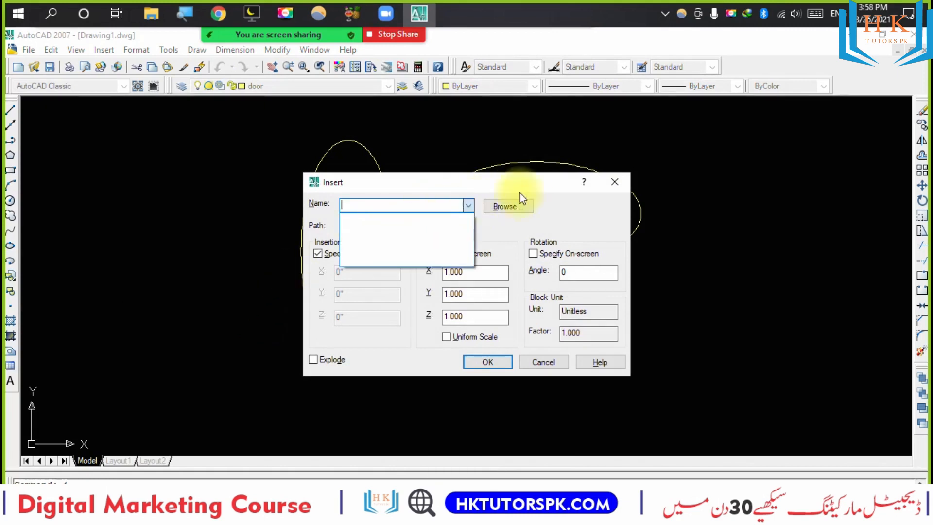
{"action": "left_click", "coordinate": [604, 186]}
{"action": "left_click", "coordinate": [610, 184]}
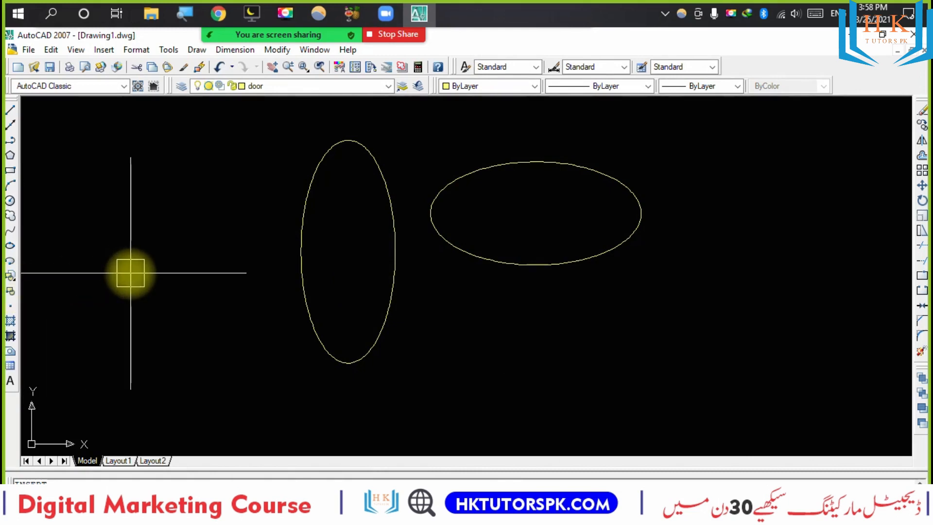
Define a block named circle from the horizontal ellipse, keeping the base point at 0", inches as unit and the Convert to block option.
{"action": "type", "text": "b"}
{"action": "key", "text": "Return"}
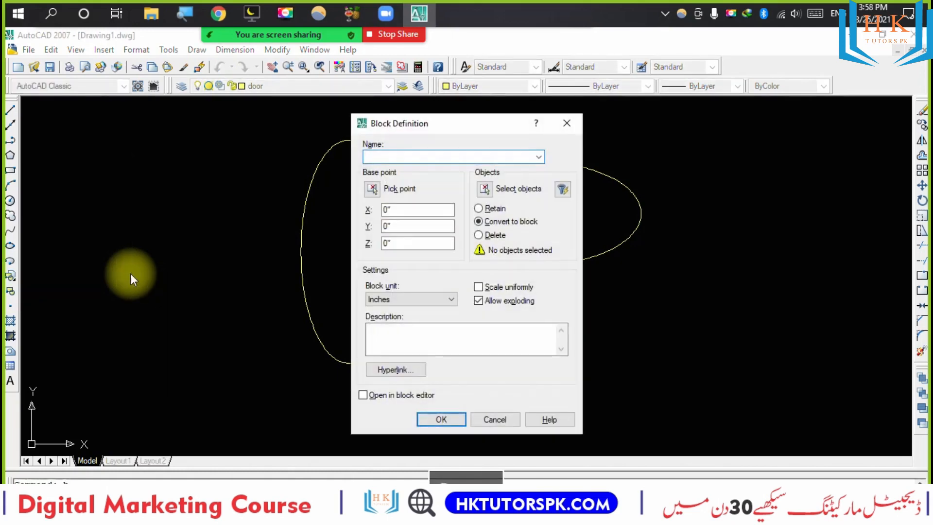
{"action": "left_click_drag", "start_coordinate": [430, 128], "coordinate": [552, 131]}
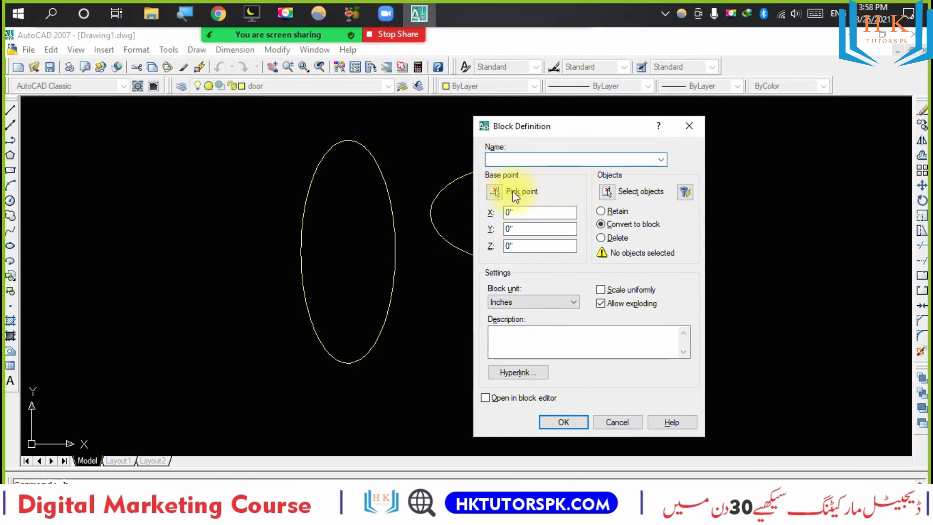
{"action": "left_click", "coordinate": [608, 194]}
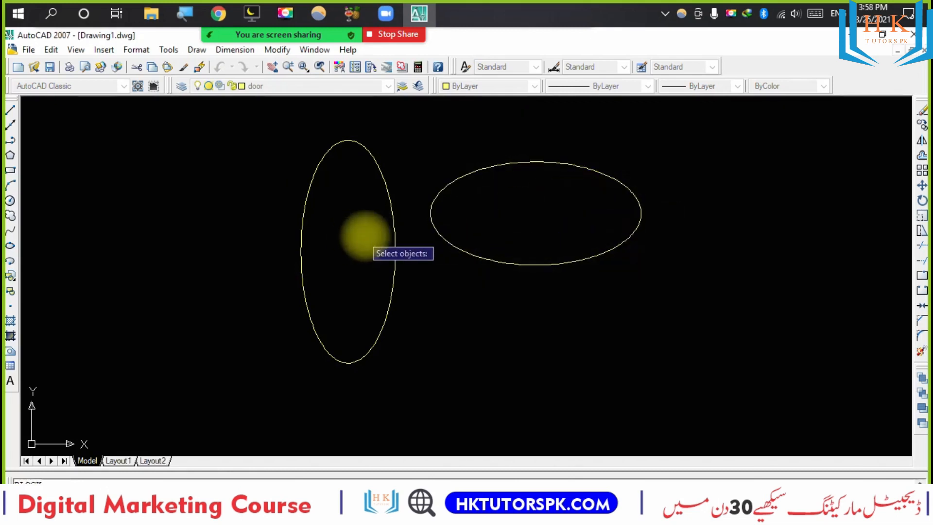
{"action": "left_click", "coordinate": [444, 235]}
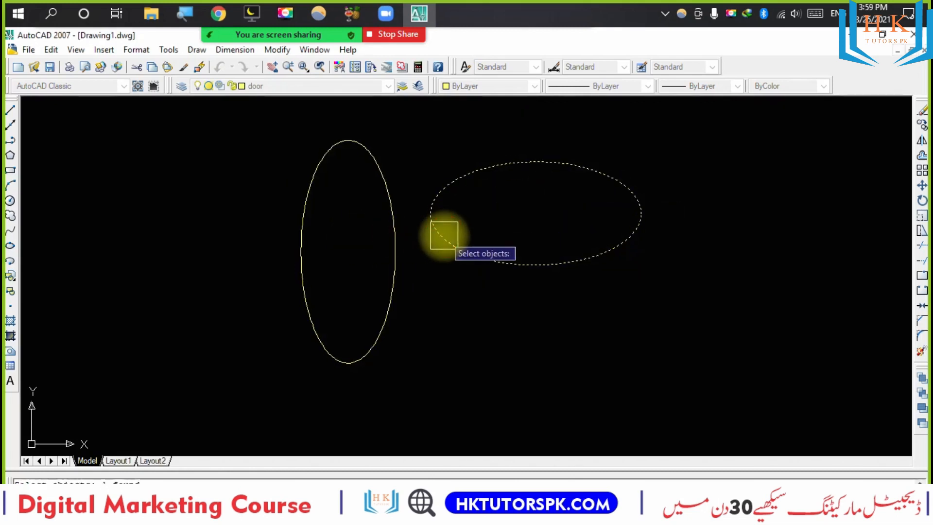
{"action": "key", "text": "Return"}
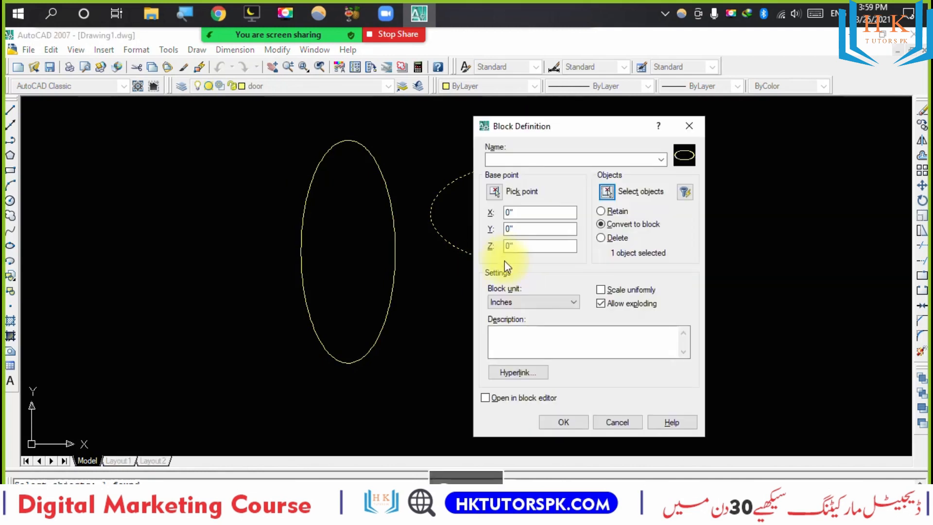
{"action": "left_click", "coordinate": [596, 158]}
{"action": "type", "text": "c"}
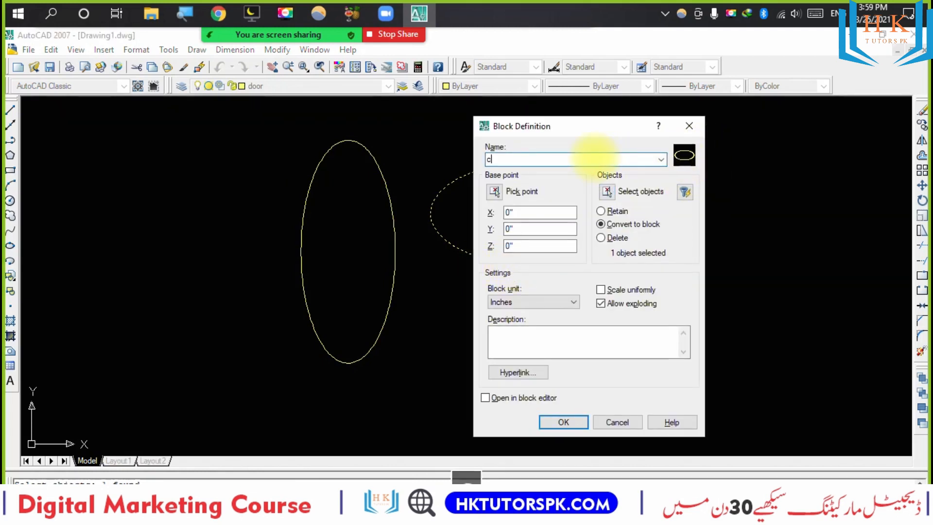
{"action": "type", "text": "ircl"}
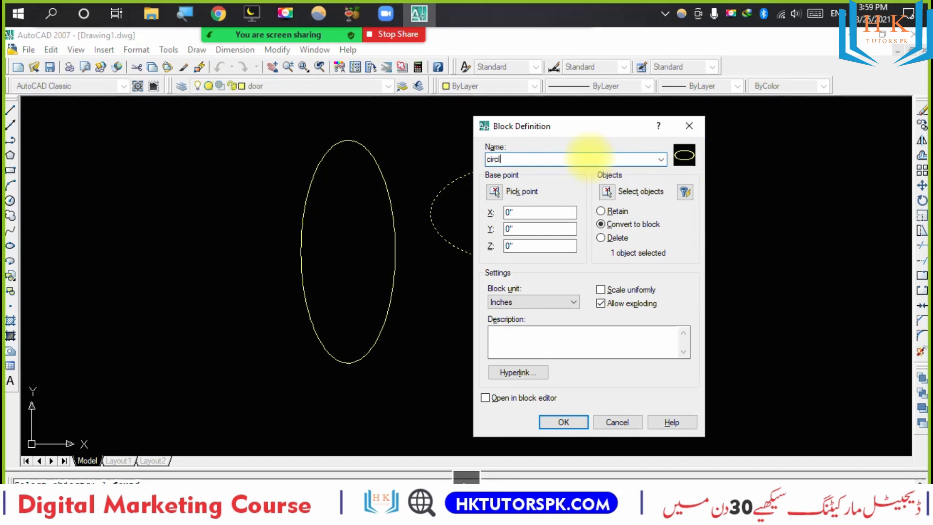
{"action": "type", "text": "e"}
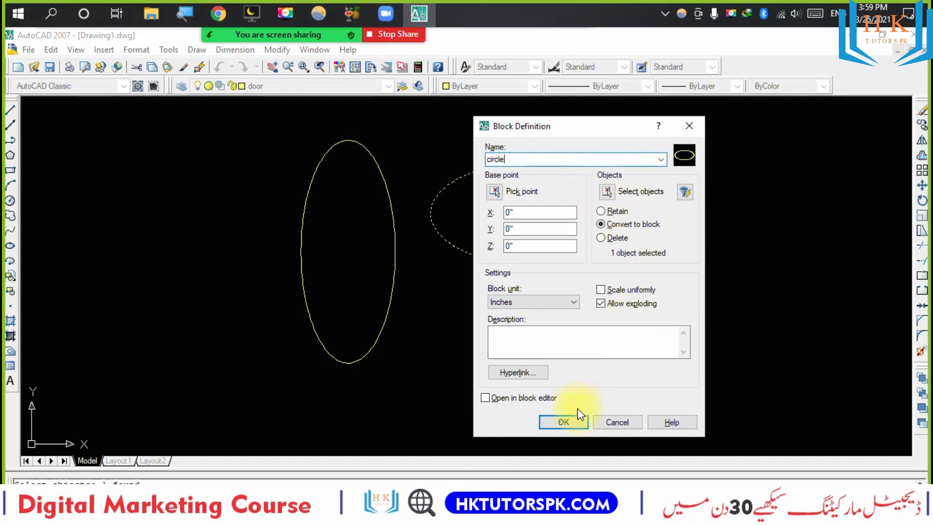
{"action": "left_click", "coordinate": [567, 421]}
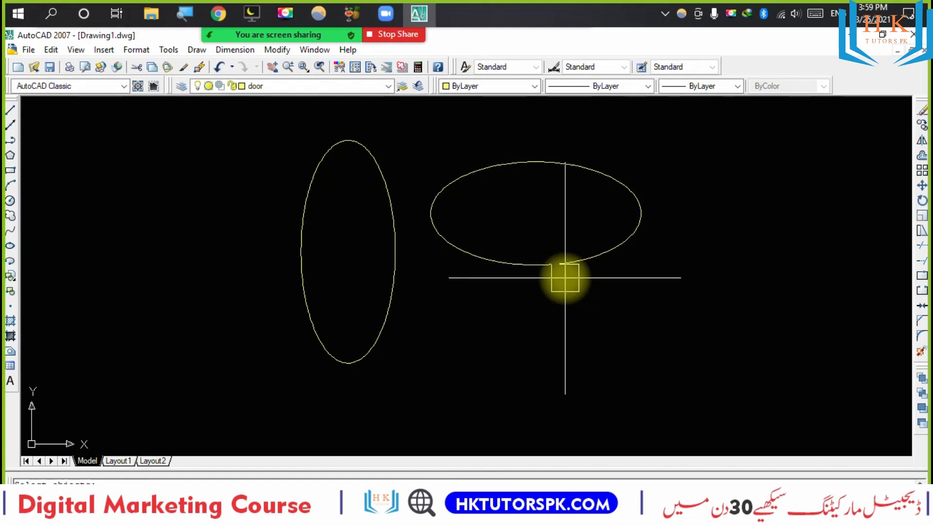
Insert the circle block at scale 1 and angle 0, picking an insertion point in the empty area beside the horizontal ellipse.
{"action": "middle_click_drag", "start_coordinate": [623, 276], "coordinate": [229, 275]}
{"action": "middle_click_drag", "start_coordinate": [515, 250], "coordinate": [267, 270]}
{"action": "type", "text": "i"}
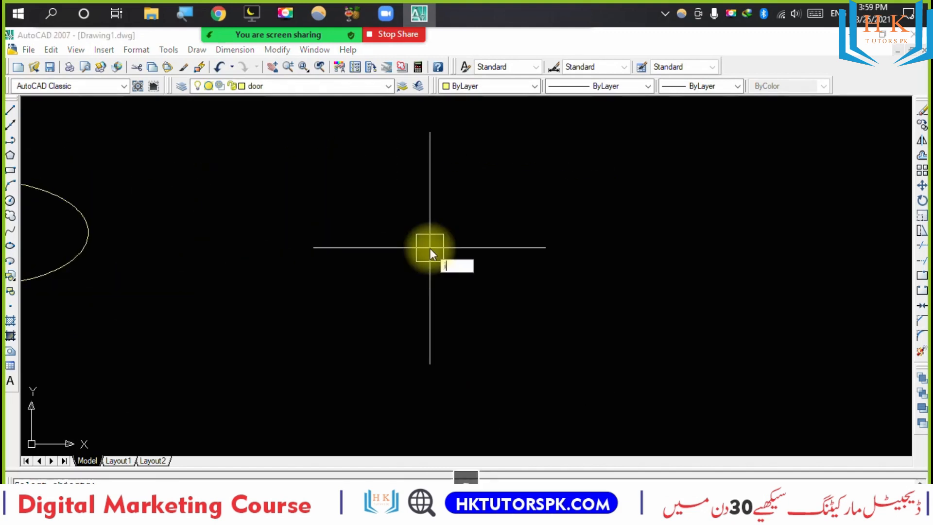
{"action": "key", "text": "Return"}
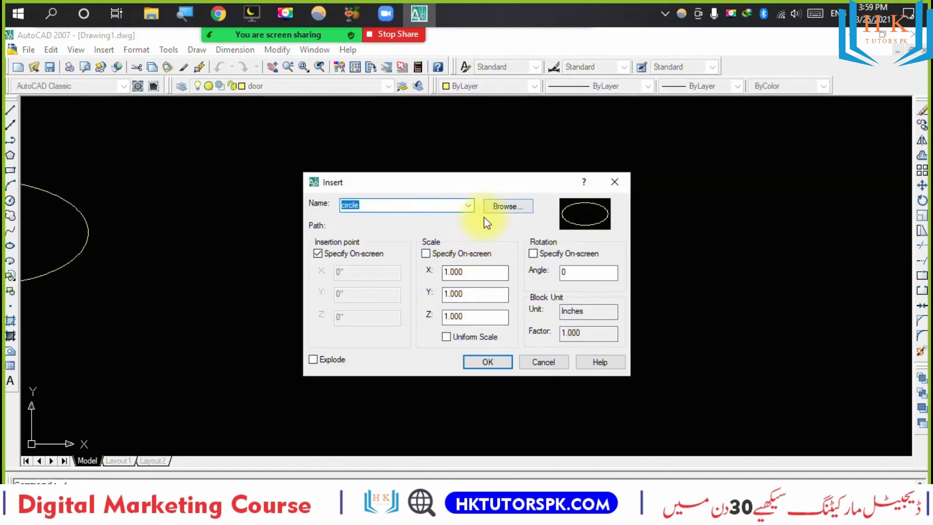
{"action": "left_click", "coordinate": [415, 227]}
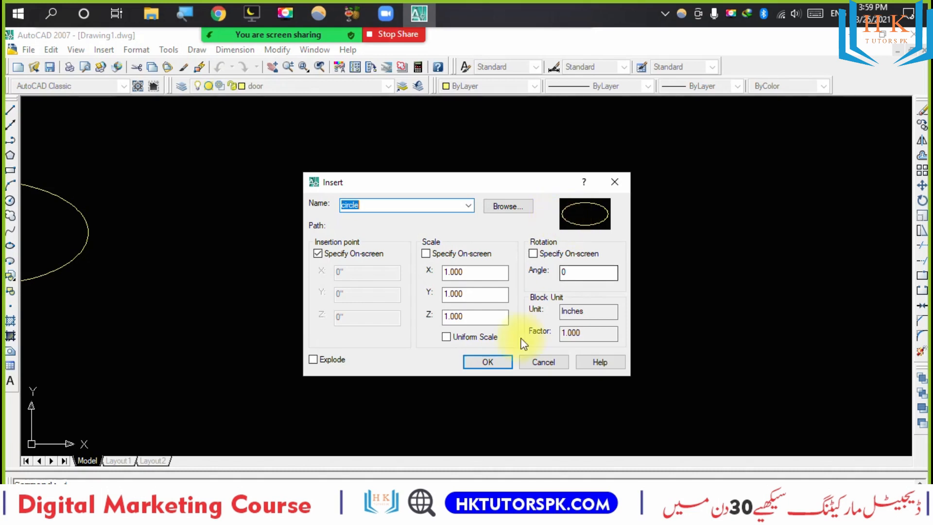
{"action": "left_click", "coordinate": [491, 363]}
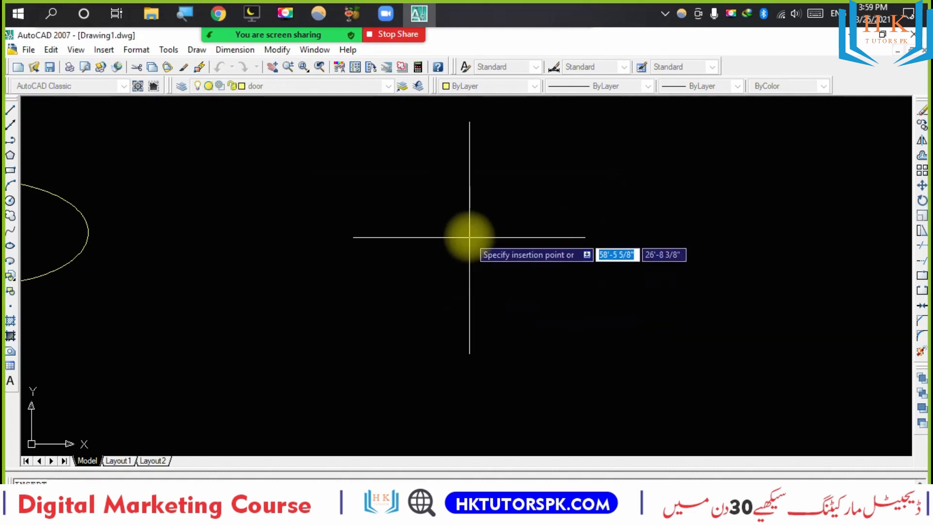
{"action": "left_click", "coordinate": [468, 233]}
Zoom to the drawing extents to locate the inserted block.
{"action": "middle_click_drag", "start_coordinate": [412, 263], "coordinate": [486, 283]}
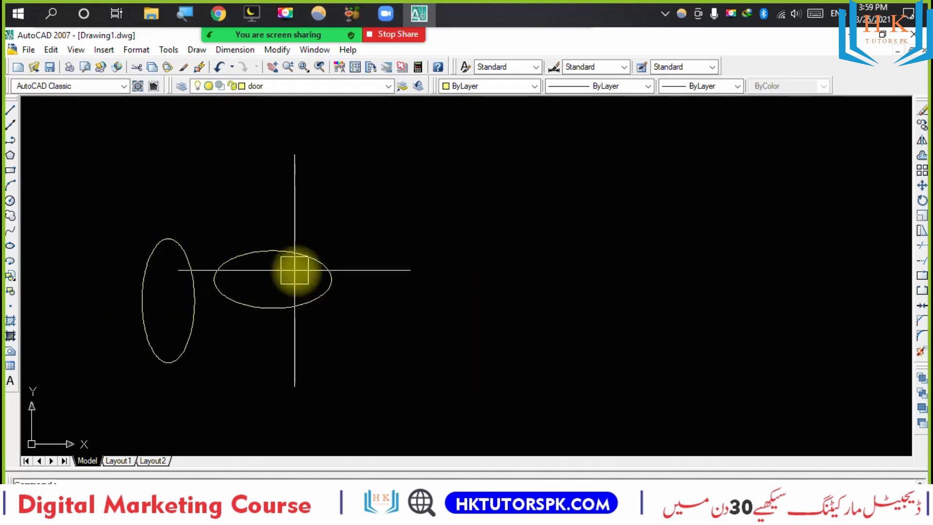
{"action": "middle_click_drag", "start_coordinate": [393, 274], "coordinate": [366, 275]}
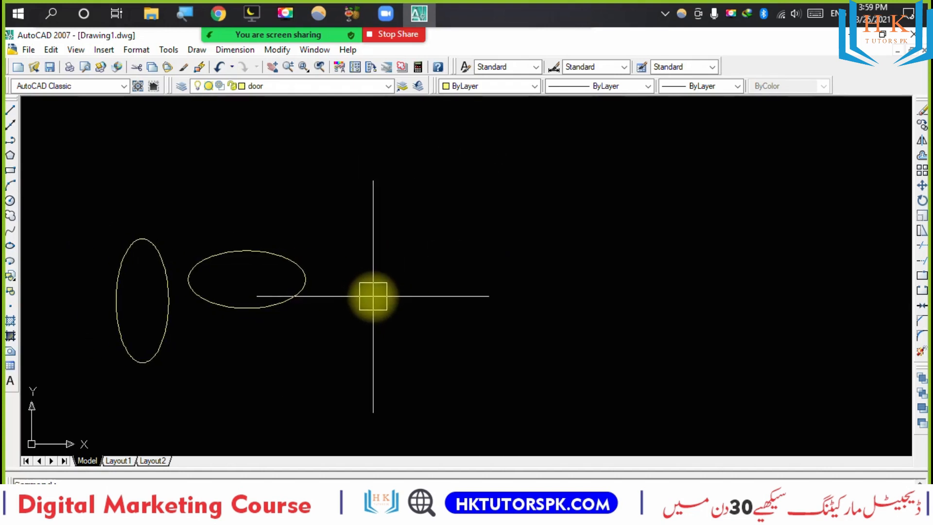
{"action": "type", "text": "z"}
{"action": "key", "text": "Return"}
{"action": "type", "text": "a"}
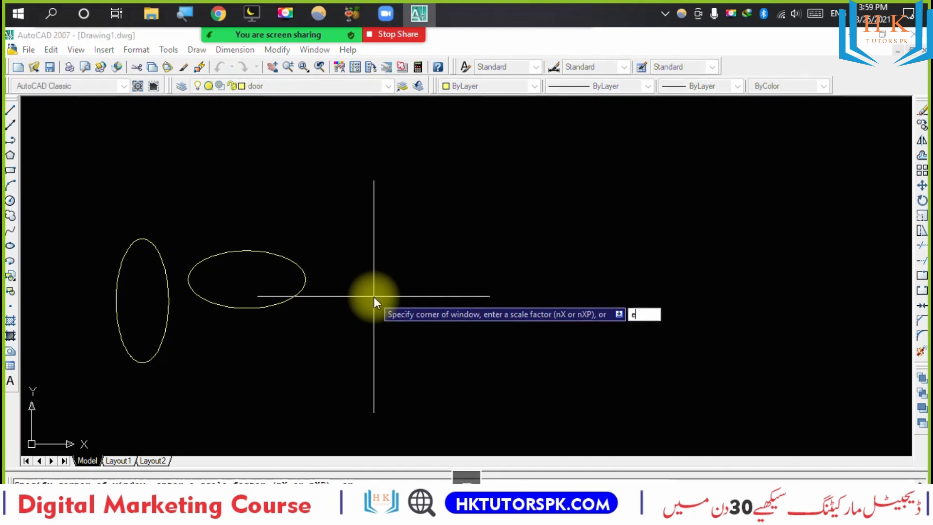
{"action": "key", "text": "Return"}
{"action": "middle_click_drag", "start_coordinate": [575, 229], "coordinate": [509, 300]}
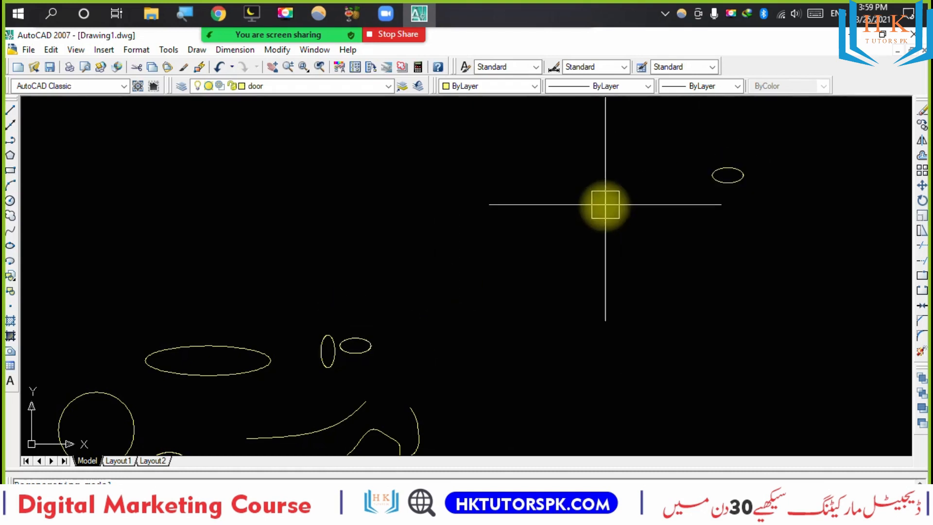
Insert another circle block with its scale specified on-screen, picking a point beyond the splines and accepting the default X factor 1 and Y factor.
{"action": "type", "text": "i"}
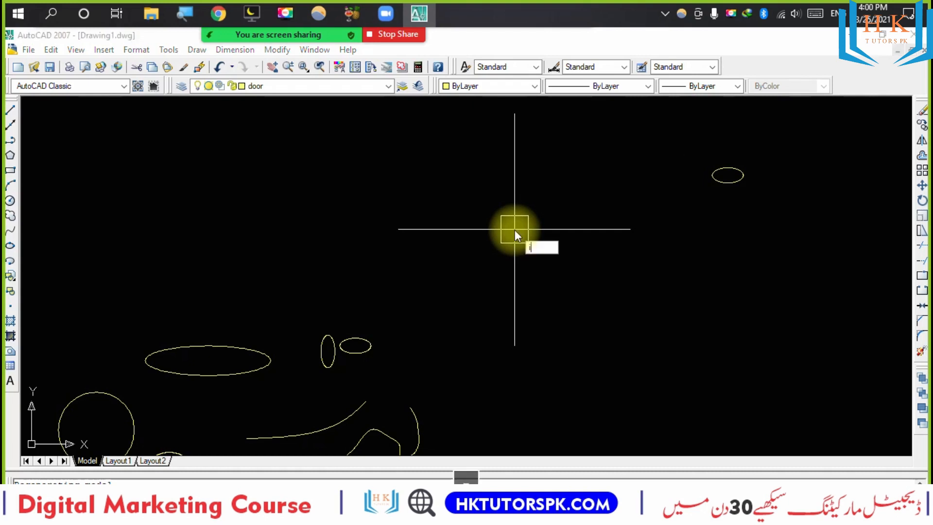
{"action": "key", "text": "Return"}
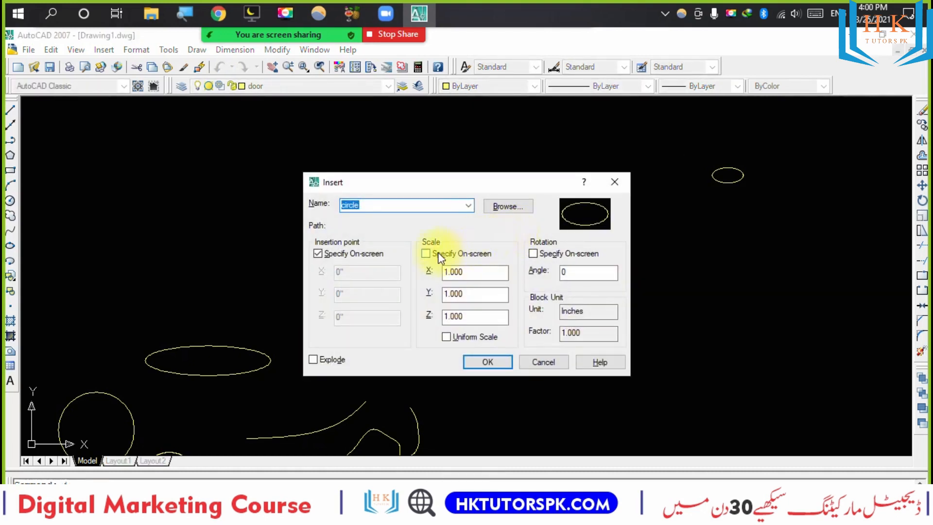
{"action": "left_click", "coordinate": [425, 253]}
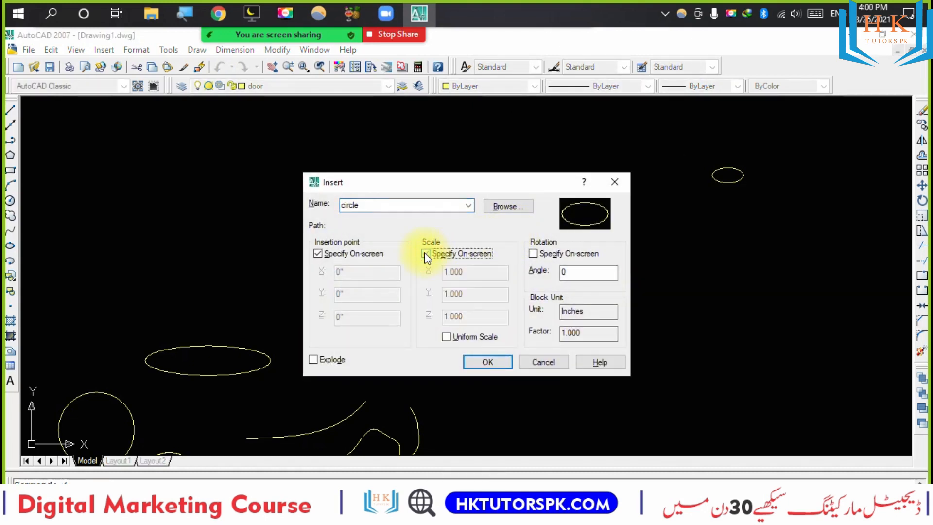
{"action": "left_click", "coordinate": [488, 362]}
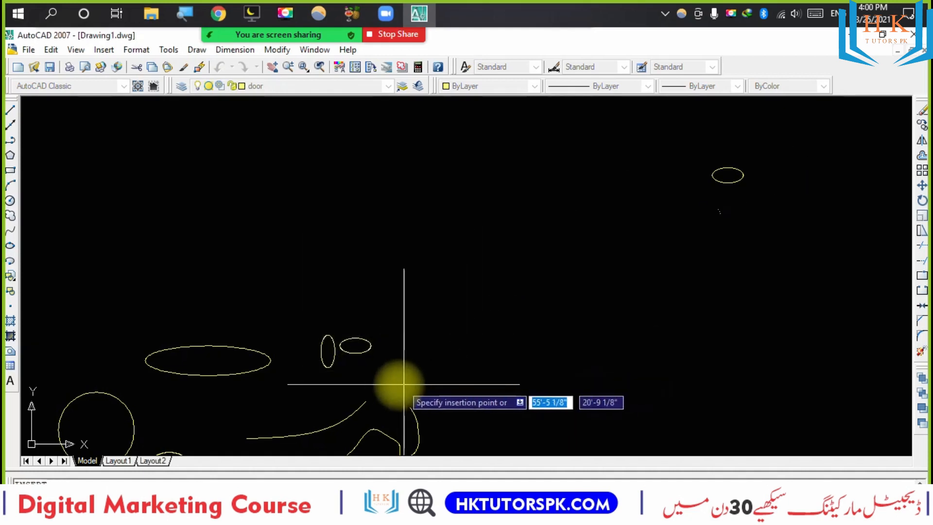
{"action": "left_click", "coordinate": [483, 405]}
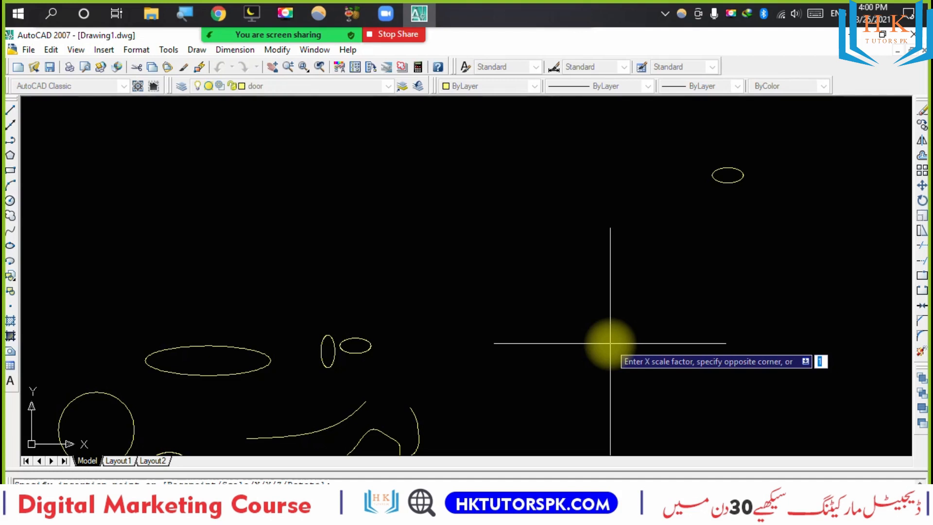
{"action": "key", "text": "Return"}
{"action": "key", "text": "Return"}
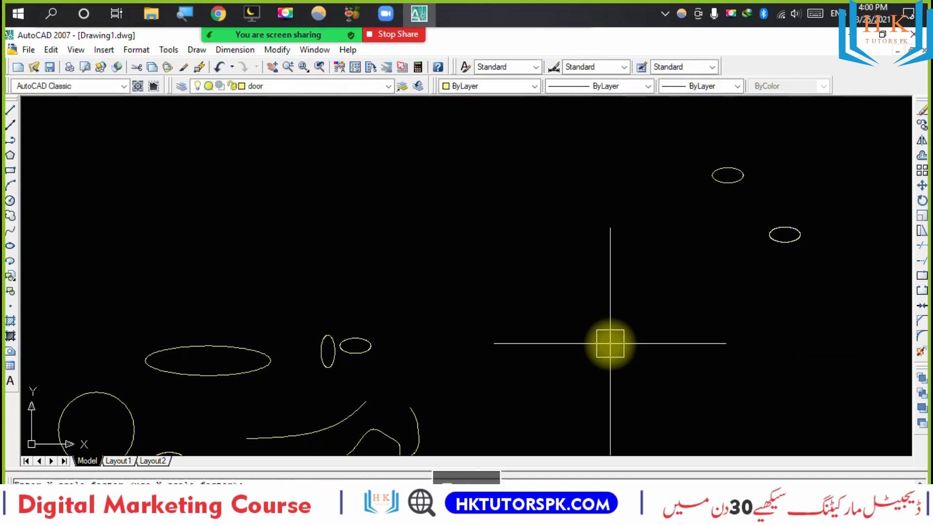
{"action": "scroll", "coordinate": [760, 234], "scroll_direction": "up", "scroll_amount": 5}
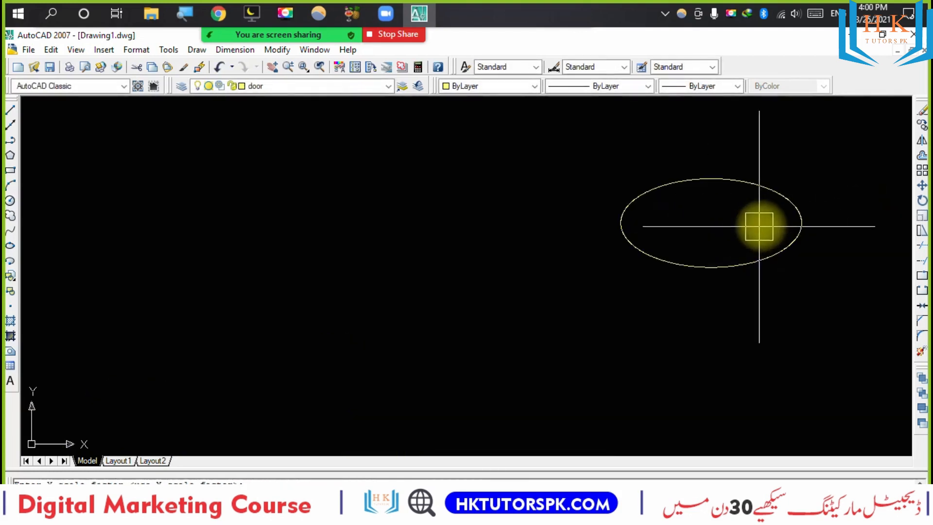
{"action": "scroll", "coordinate": [646, 281], "scroll_direction": "down", "scroll_amount": 10}
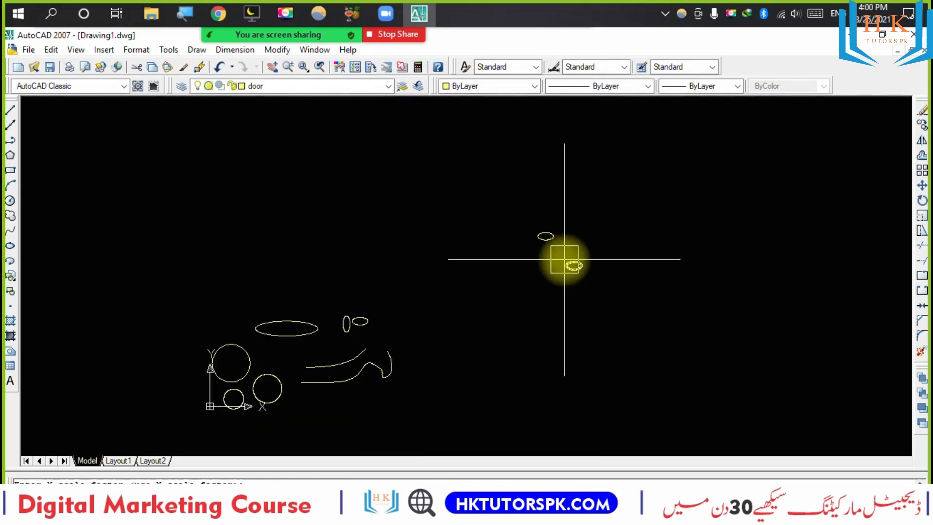
{"action": "middle_click_drag", "start_coordinate": [532, 280], "coordinate": [614, 290]}
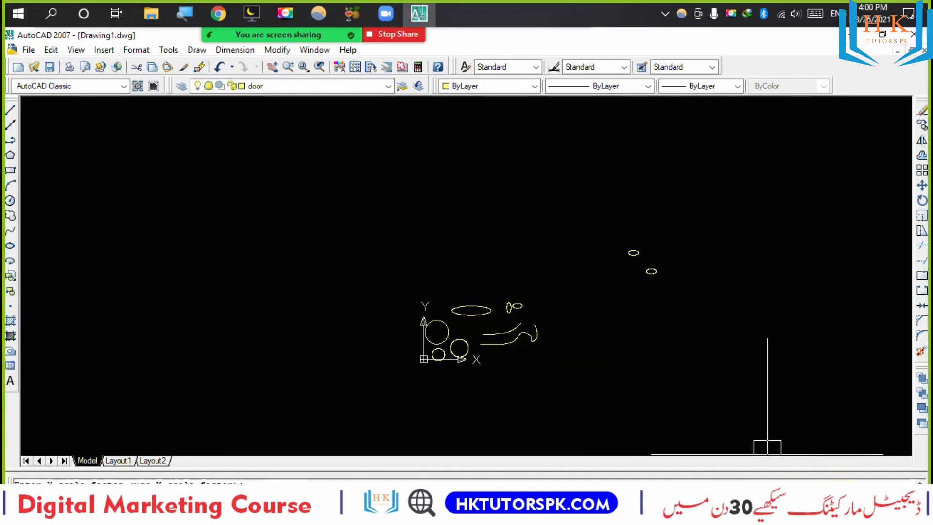
{"action": "left_click", "coordinate": [691, 259]}
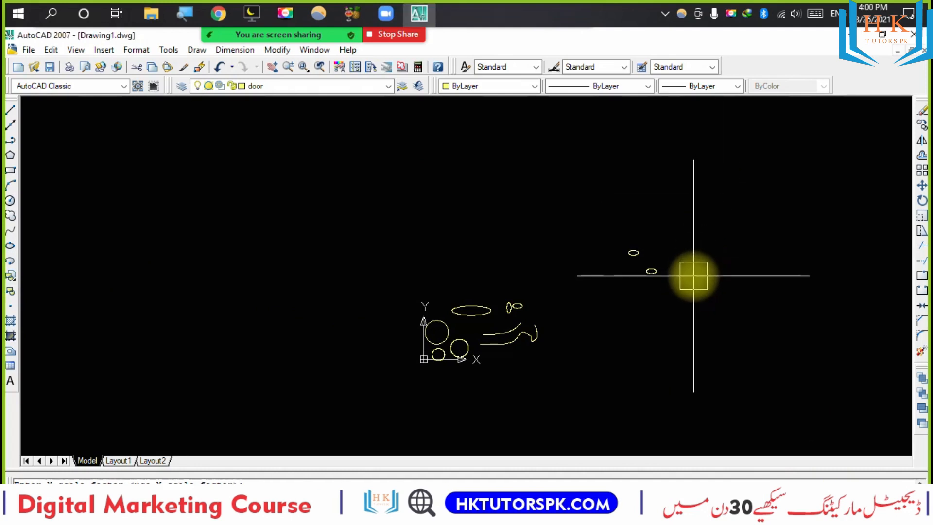
Define a block named chain from the middle circle, keeping the base point at 0", inches as unit and the Convert to block option.
{"action": "scroll", "coordinate": [474, 320], "scroll_direction": "up", "scroll_amount": 6}
{"action": "scroll", "coordinate": [474, 320], "scroll_direction": "up", "scroll_amount": 4}
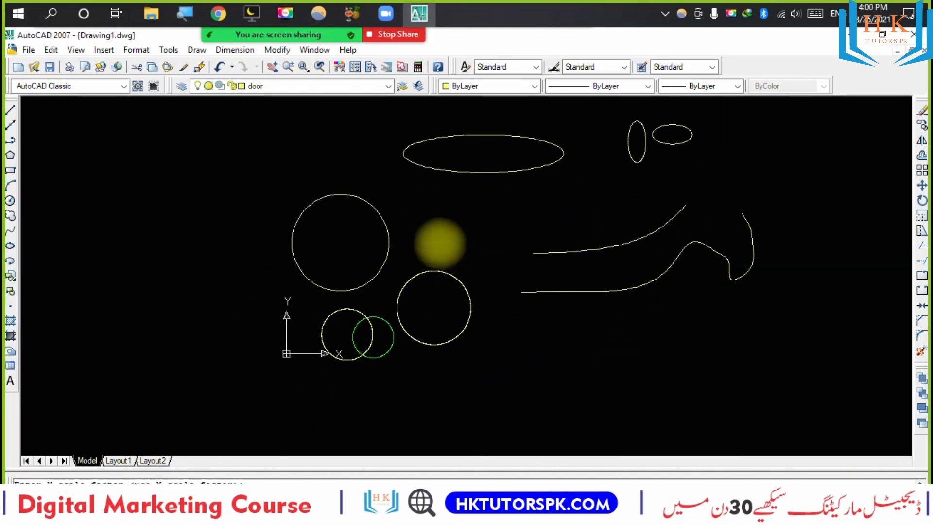
{"action": "type", "text": "b"}
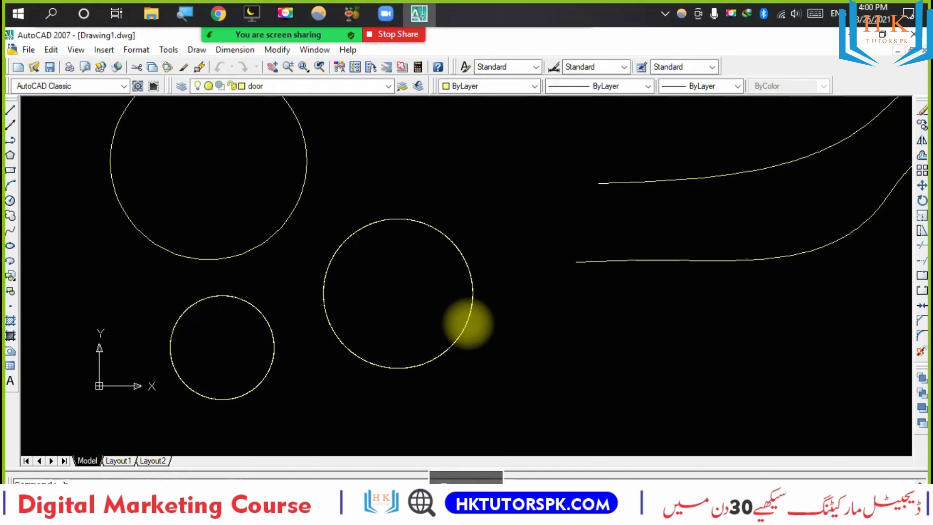
{"action": "key", "text": "Return"}
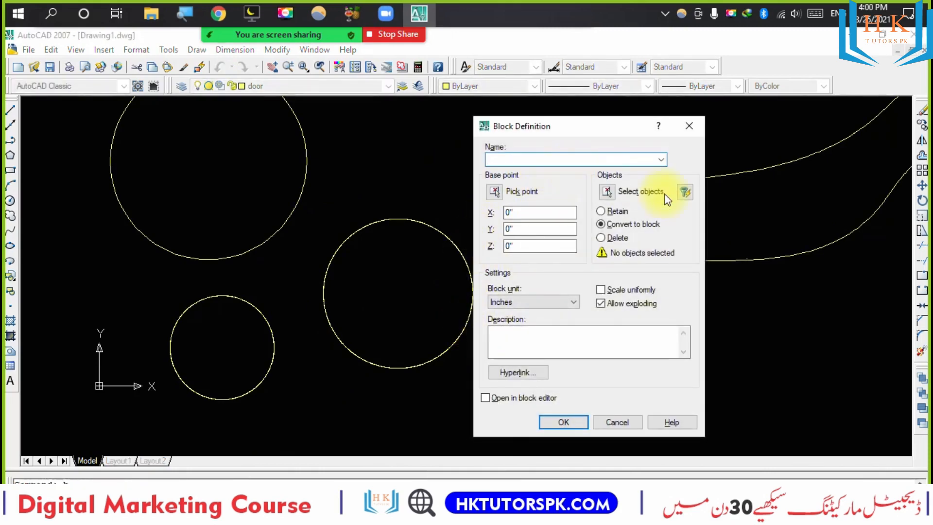
{"action": "left_click", "coordinate": [606, 194]}
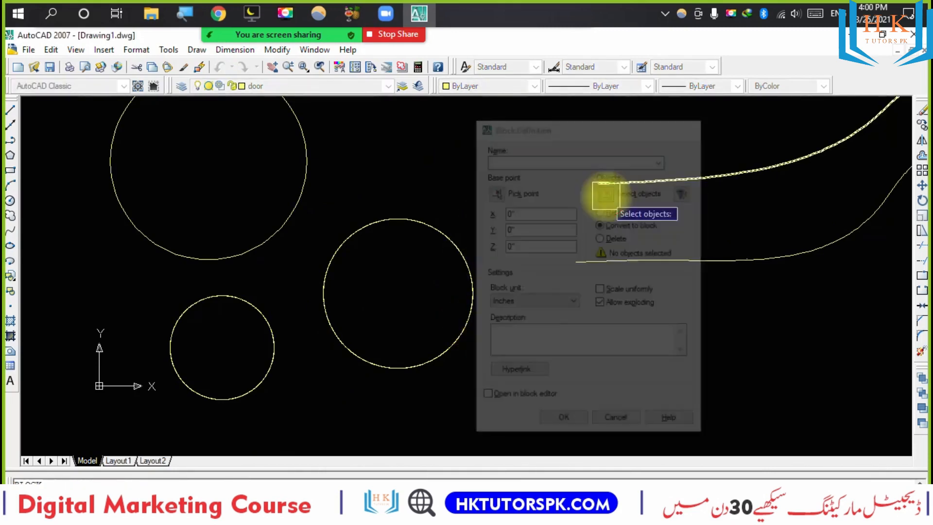
{"action": "left_click", "coordinate": [464, 276]}
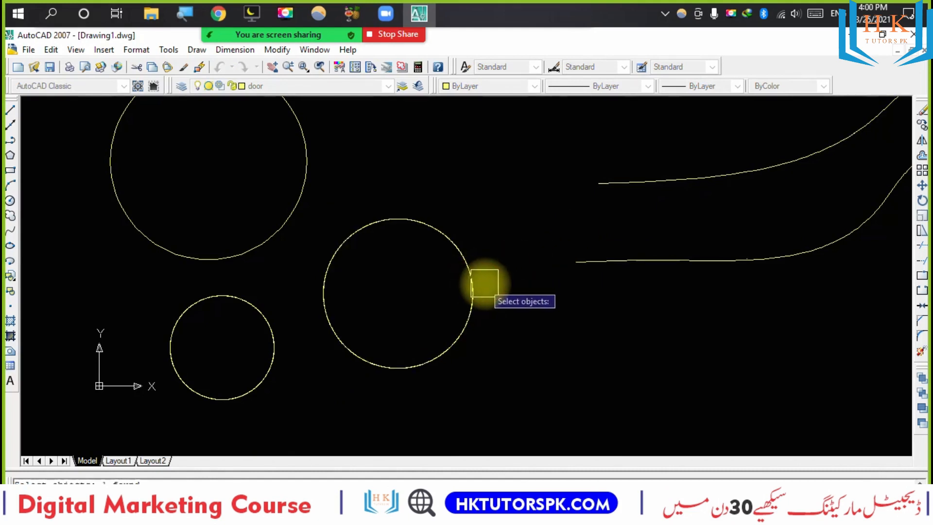
{"action": "left_click", "coordinate": [457, 273]}
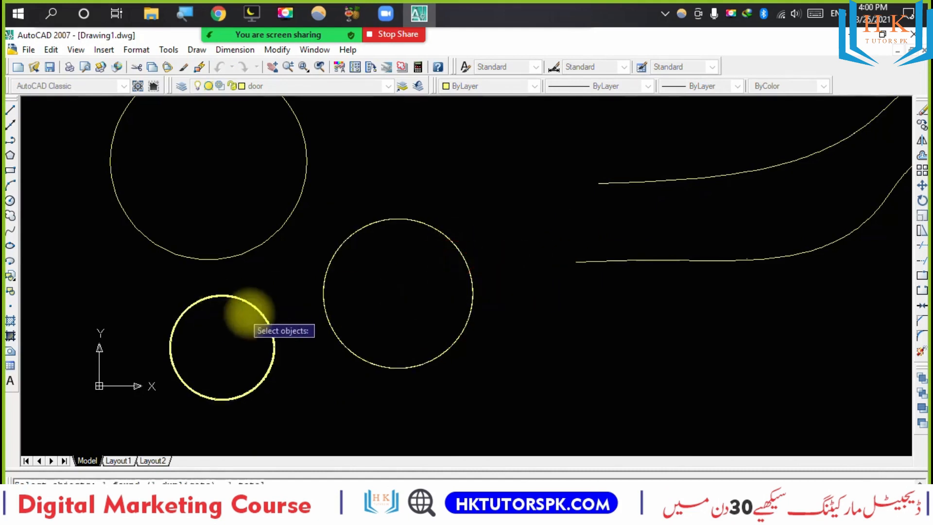
{"action": "scroll", "coordinate": [357, 299], "scroll_direction": "up", "scroll_amount": 2}
{"action": "scroll", "coordinate": [307, 281], "scroll_direction": "up", "scroll_amount": 2}
{"action": "scroll", "coordinate": [256, 279], "scroll_direction": "up", "scroll_amount": 1}
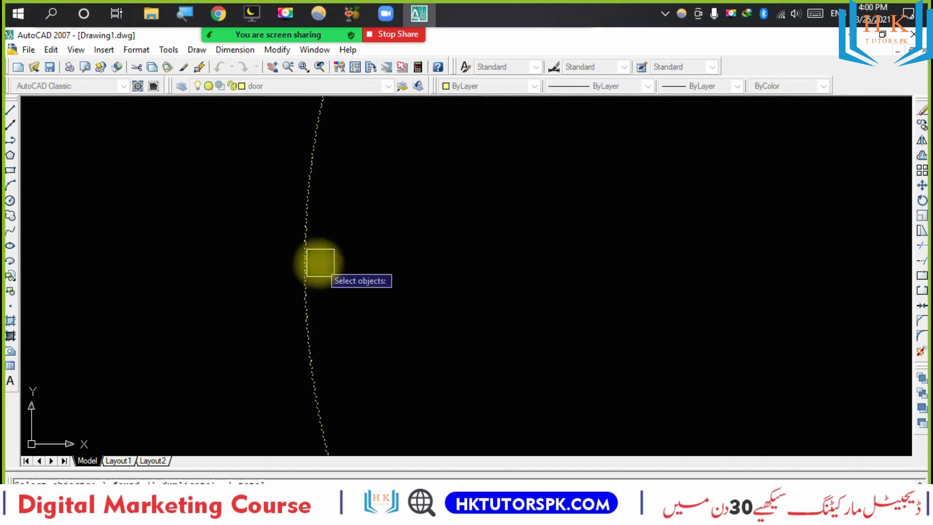
{"action": "key", "text": "Return"}
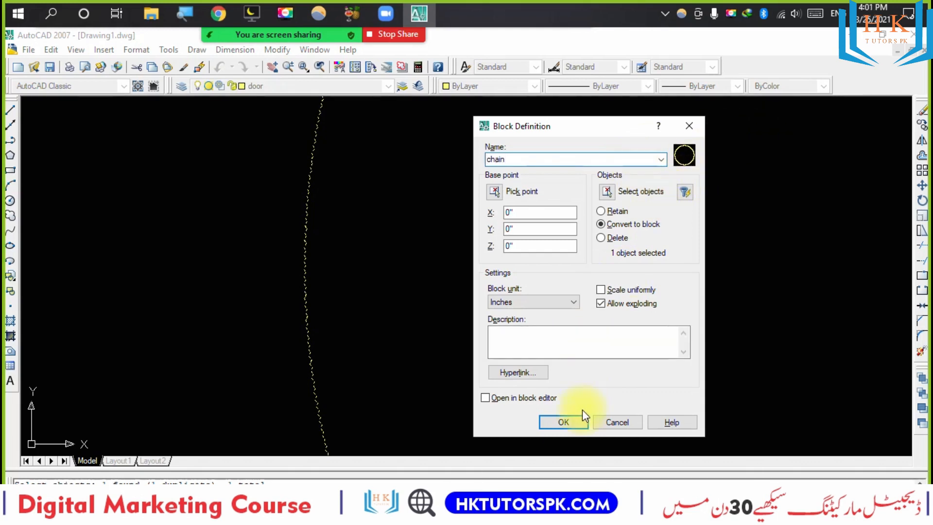
{"action": "left_click", "coordinate": [573, 421]}
Start a block insertion with the chain block chosen, insertion point and scale specified on-screen and rotation angle 0.
{"action": "scroll", "coordinate": [573, 365], "scroll_direction": "down", "scroll_amount": 5}
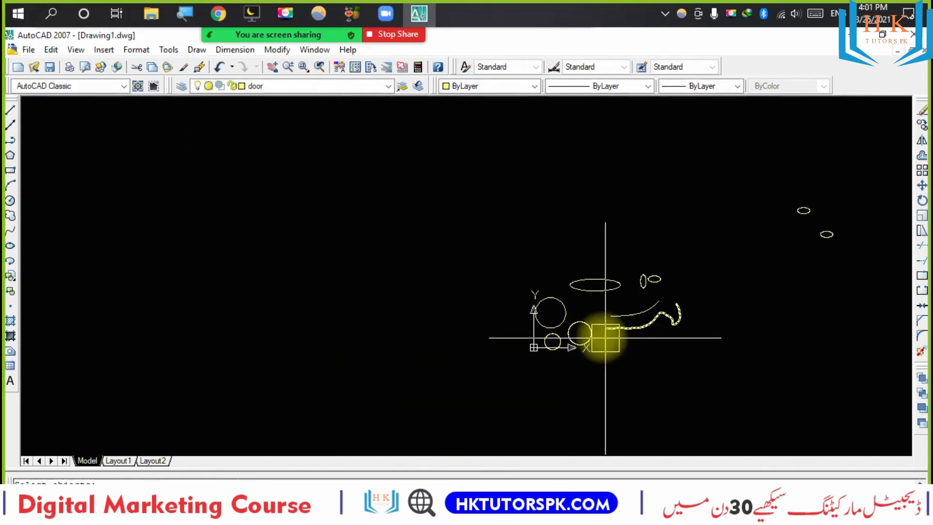
{"action": "middle_click_drag", "start_coordinate": [605, 337], "coordinate": [518, 337]}
{"action": "type", "text": "i"}
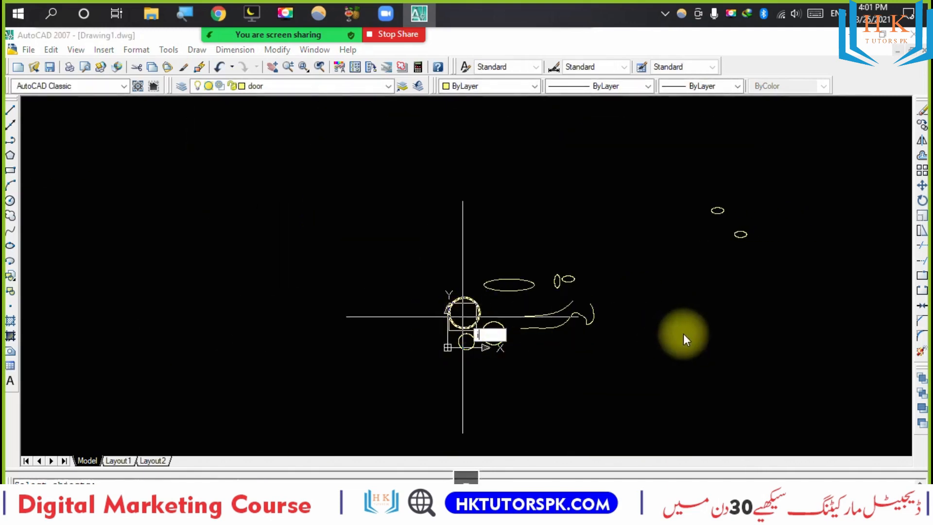
{"action": "key", "text": "Return"}
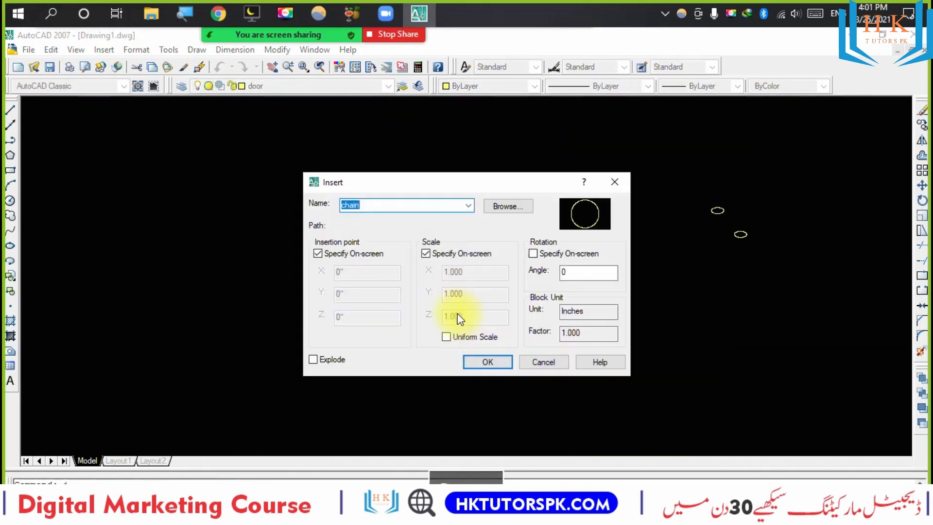
{"action": "left_click", "coordinate": [469, 206]}
{"action": "left_click", "coordinate": [374, 227]}
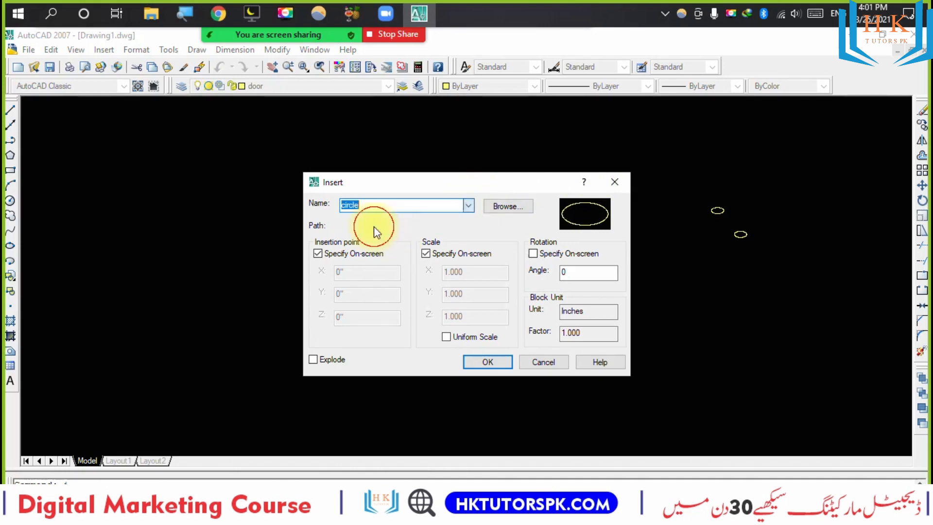
{"action": "left_click", "coordinate": [475, 202]}
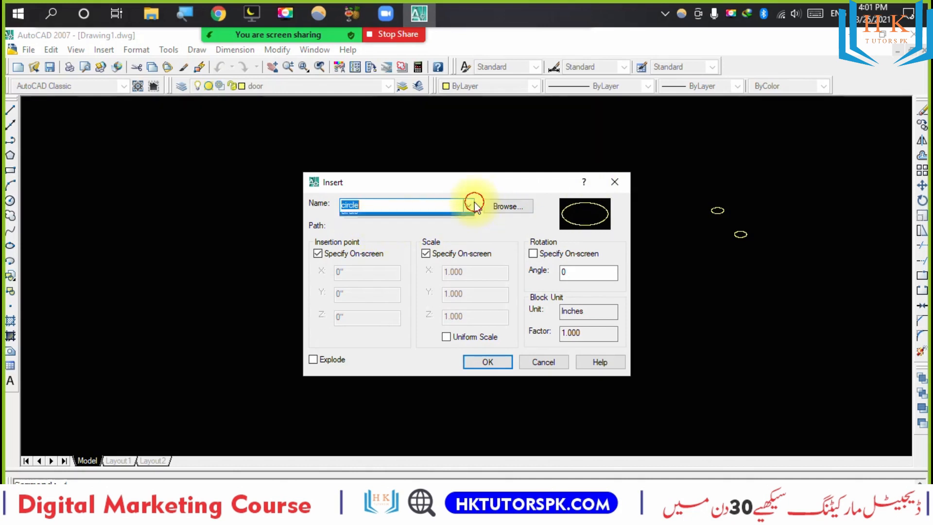
{"action": "left_click", "coordinate": [399, 219]}
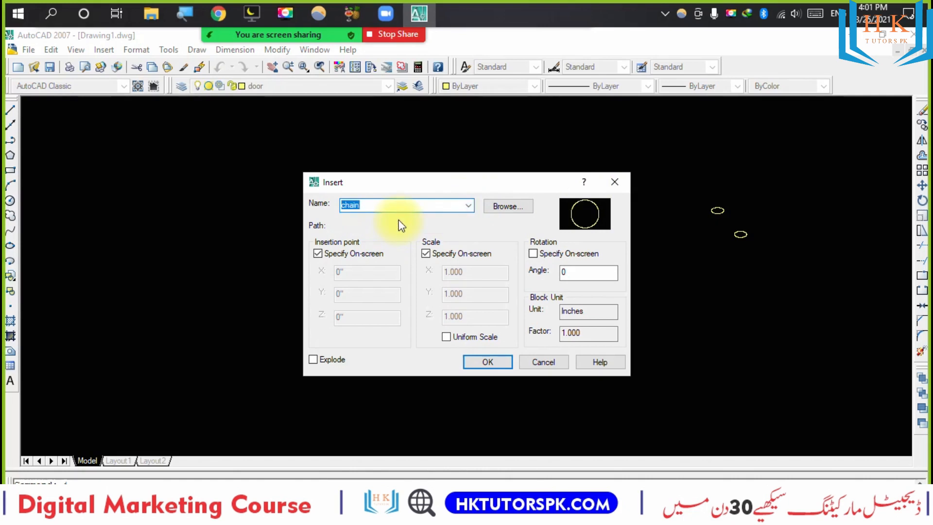
Place the chain block in the empty area beyond the splines, accepting the default X and Y scale factors.
{"action": "left_click", "coordinate": [487, 362]}
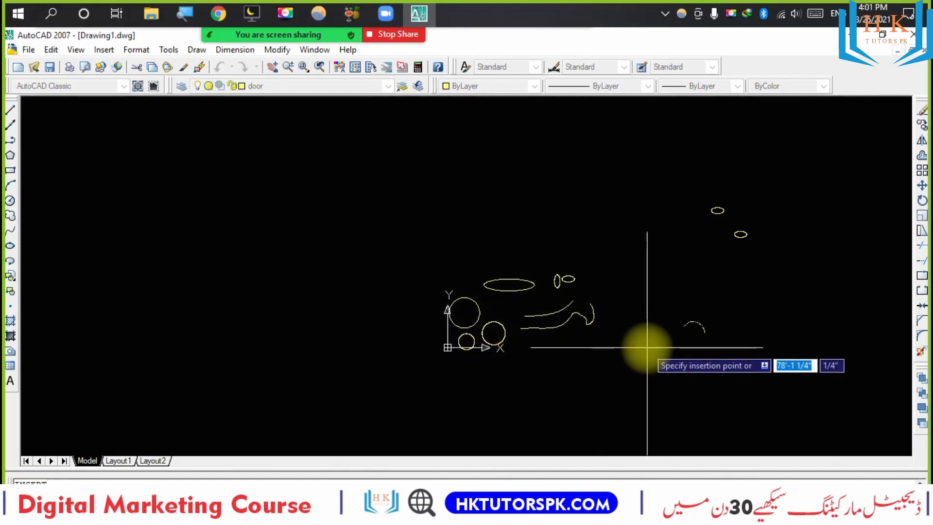
{"action": "left_click", "coordinate": [676, 347]}
{"action": "key", "text": "Return"}
{"action": "key", "text": "Return"}
{"action": "key", "text": "Return"}
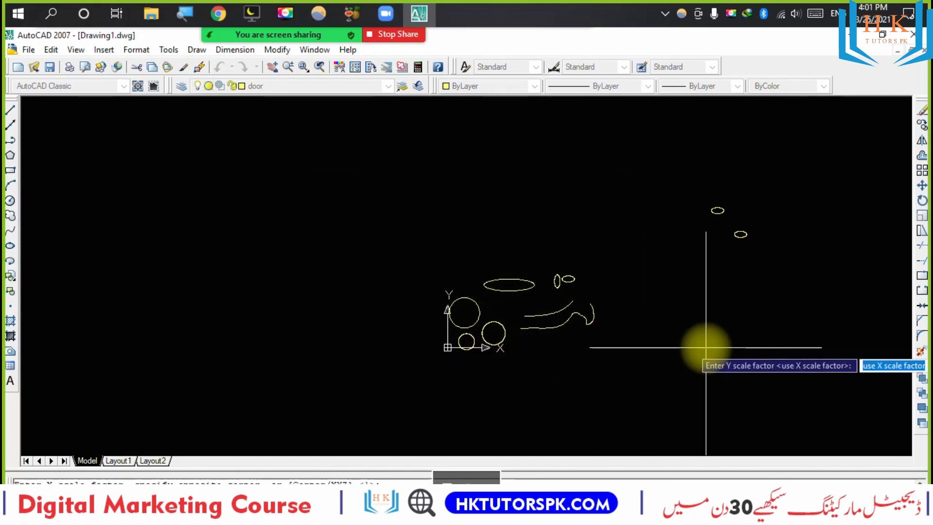
{"action": "key", "text": "Escape"}
{"action": "scroll", "coordinate": [729, 349], "scroll_direction": "up", "scroll_amount": 10}
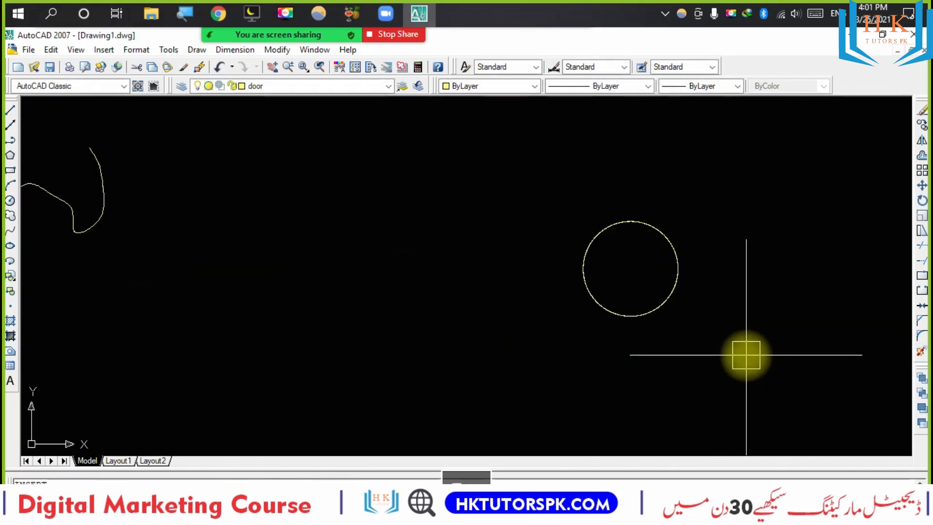
{"action": "scroll", "coordinate": [644, 244], "scroll_direction": "up", "scroll_amount": 8}
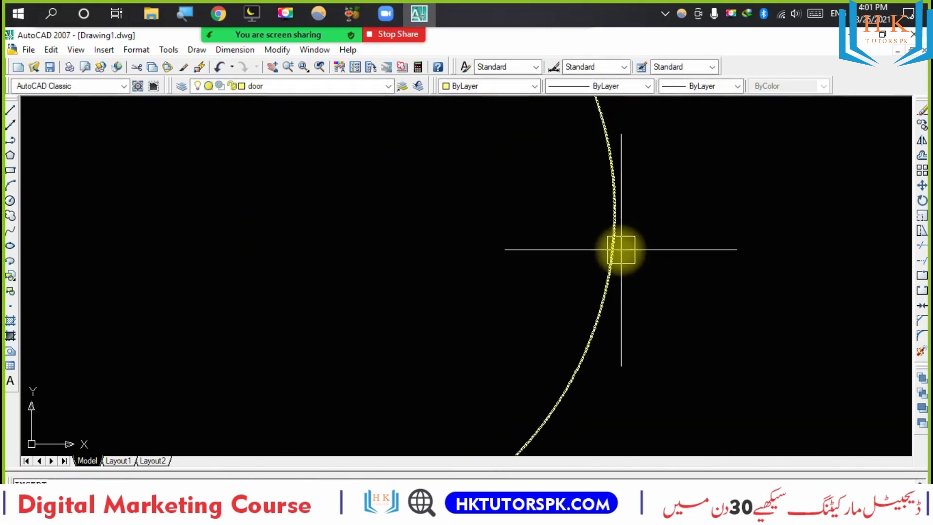
Draw a large rectangle in the empty area on the opposite side of the circles from the inserted blocks.
{"action": "scroll", "coordinate": [545, 287], "scroll_direction": "down", "scroll_amount": 15}
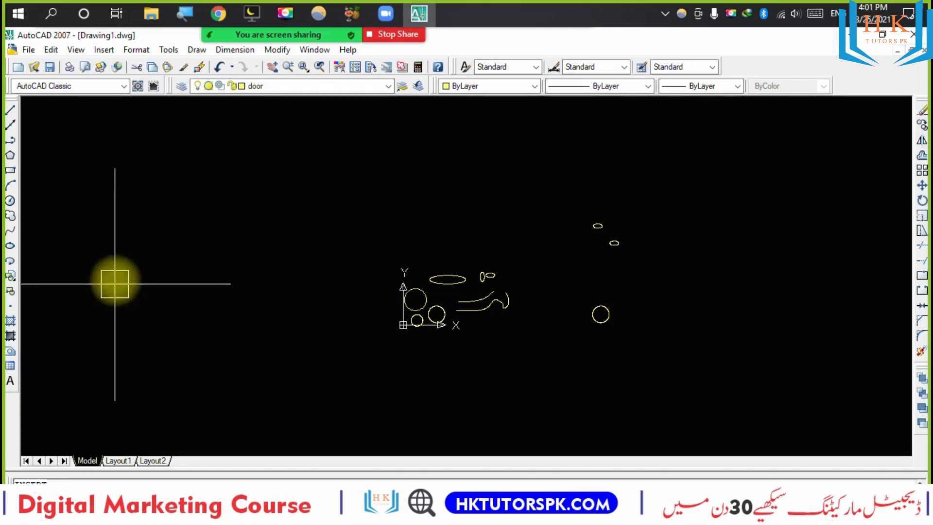
{"action": "type", "text": "rec"}
{"action": "key", "text": "Return"}
{"action": "left_click", "coordinate": [116, 199]}
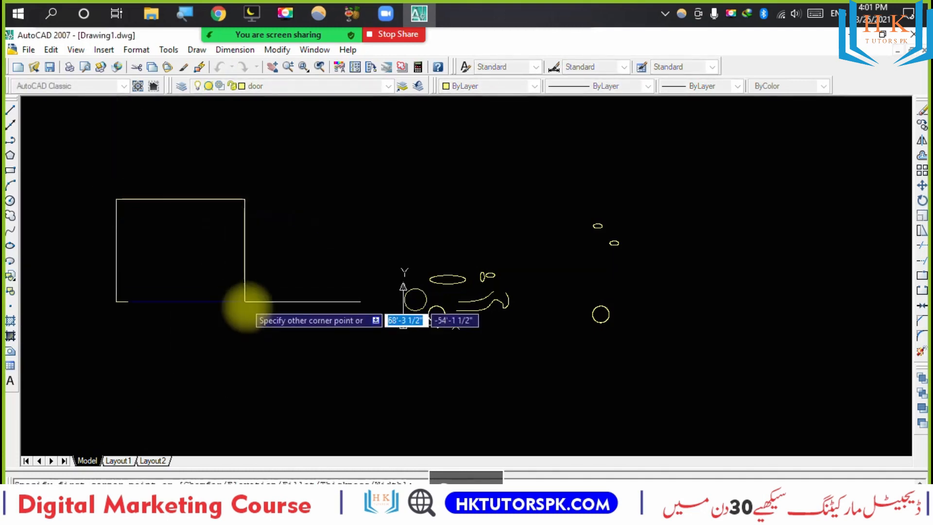
{"action": "left_click", "coordinate": [266, 334]}
Start a hatch and choose the BRICK pattern from the other predefined patterns.
{"action": "type", "text": "h"}
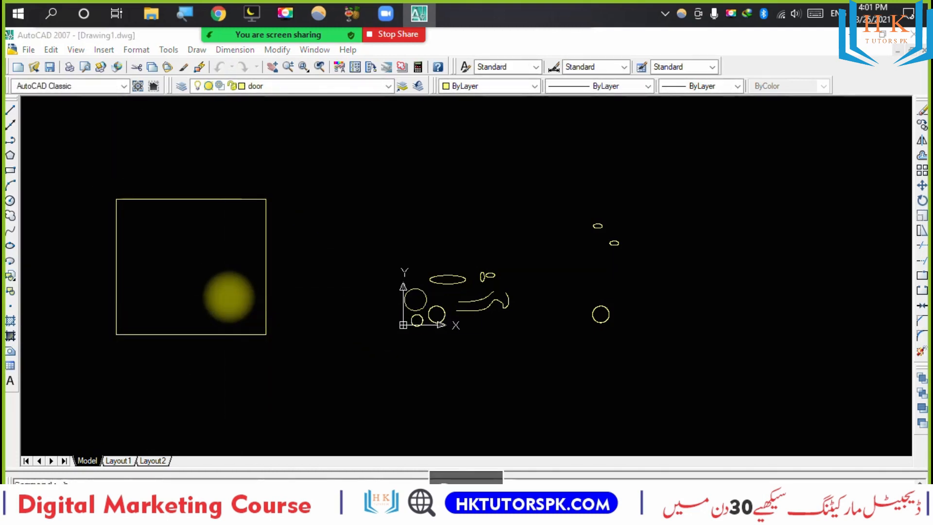
{"action": "key", "text": "Return"}
{"action": "left_click", "coordinate": [453, 176]}
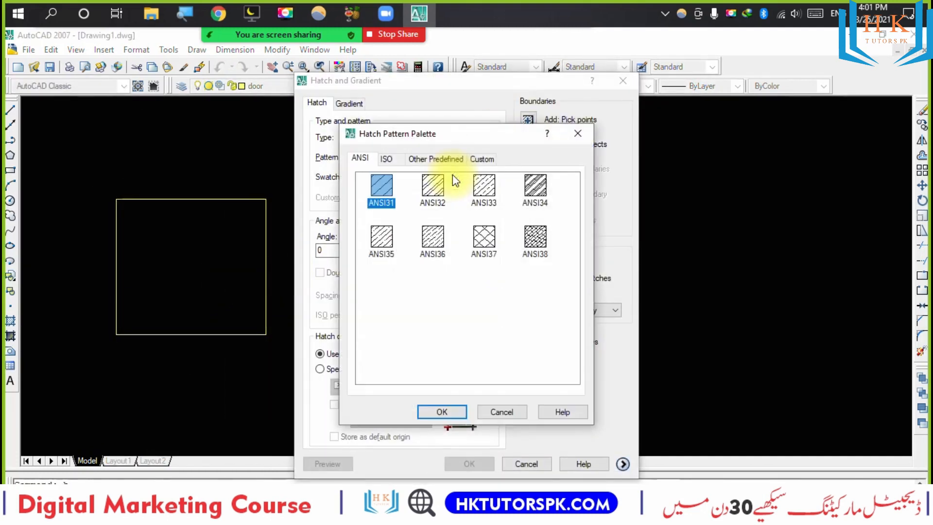
{"action": "left_click", "coordinate": [418, 159]}
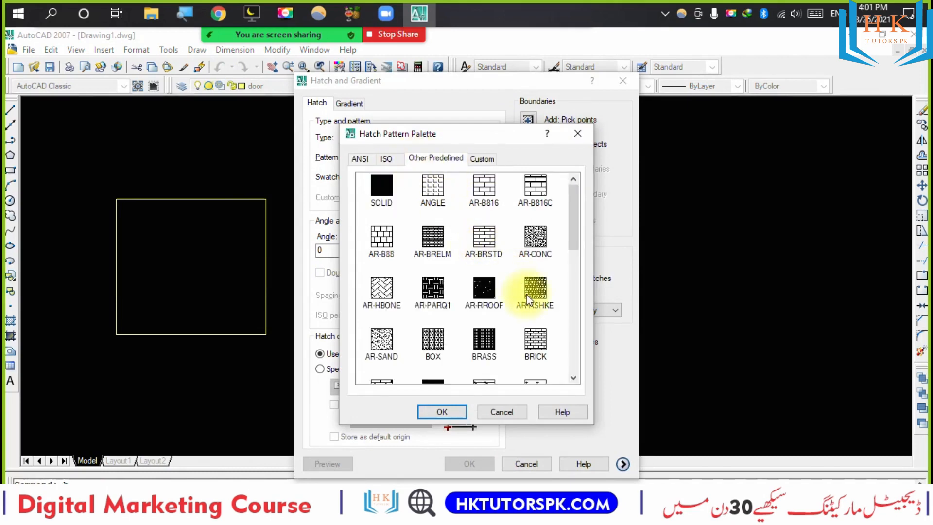
{"action": "left_click", "coordinate": [439, 412]}
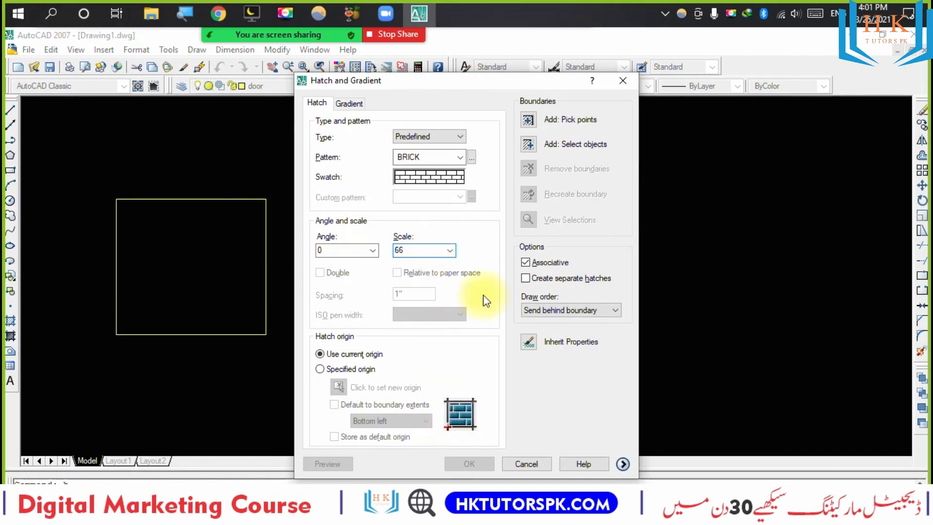
Set the hatch scale to 66, pick a point inside the rectangle as boundary and preview the hatch.
{"action": "left_click", "coordinate": [529, 121]}
{"action": "left_click", "coordinate": [235, 244]}
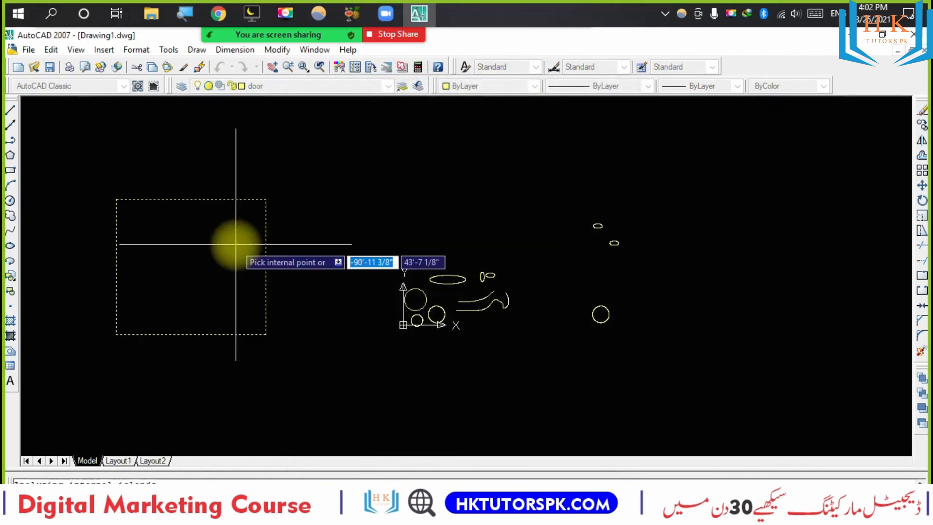
{"action": "key", "text": "Return"}
{"action": "left_click", "coordinate": [328, 464]}
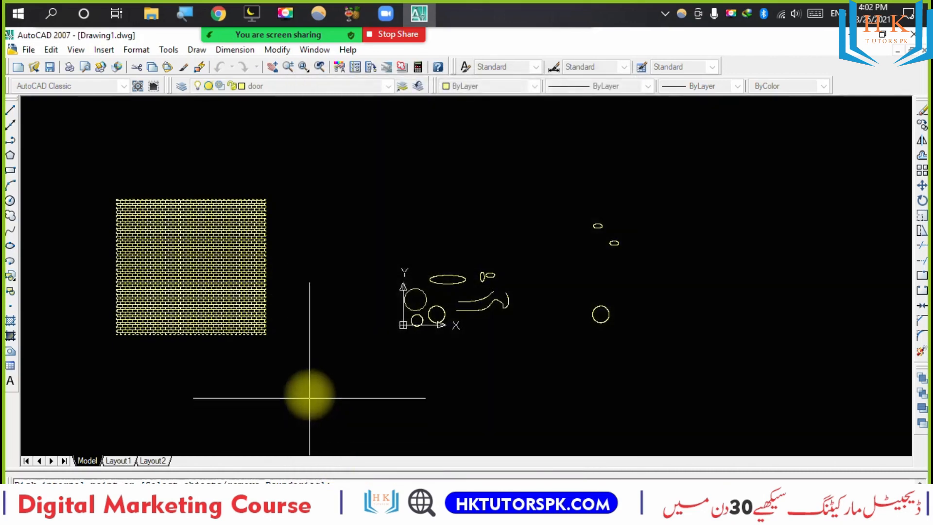
Set the hatch scale to 99, preview it and apply the BRICK hatch to the rectangle.
{"action": "left_click", "coordinate": [203, 285]}
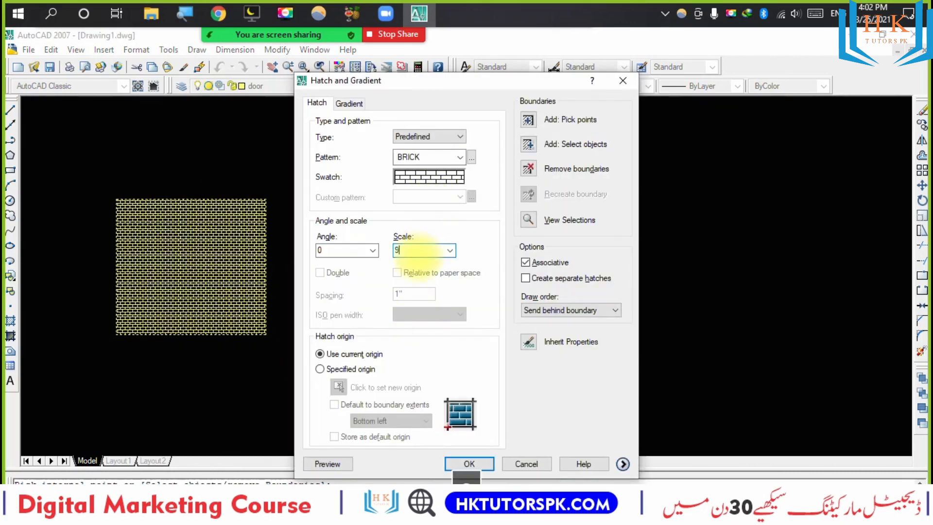
{"action": "left_click", "coordinate": [325, 463]}
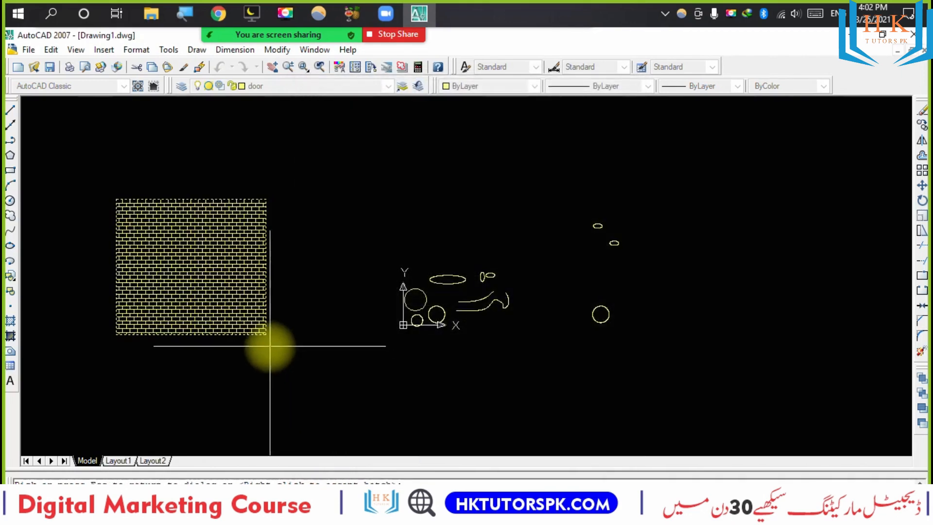
{"action": "left_click", "coordinate": [261, 335]}
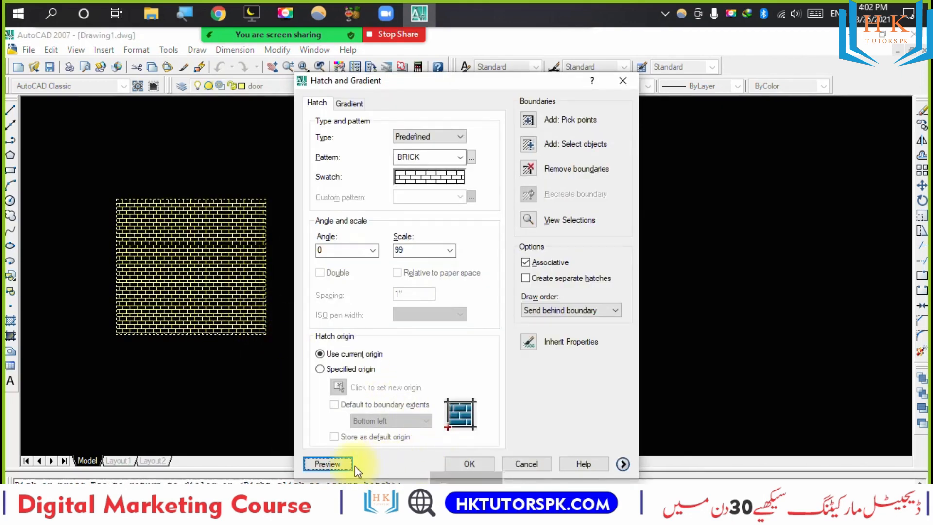
{"action": "left_click", "coordinate": [465, 464]}
{"action": "scroll", "coordinate": [202, 275], "scroll_direction": "up", "scroll_amount": 5}
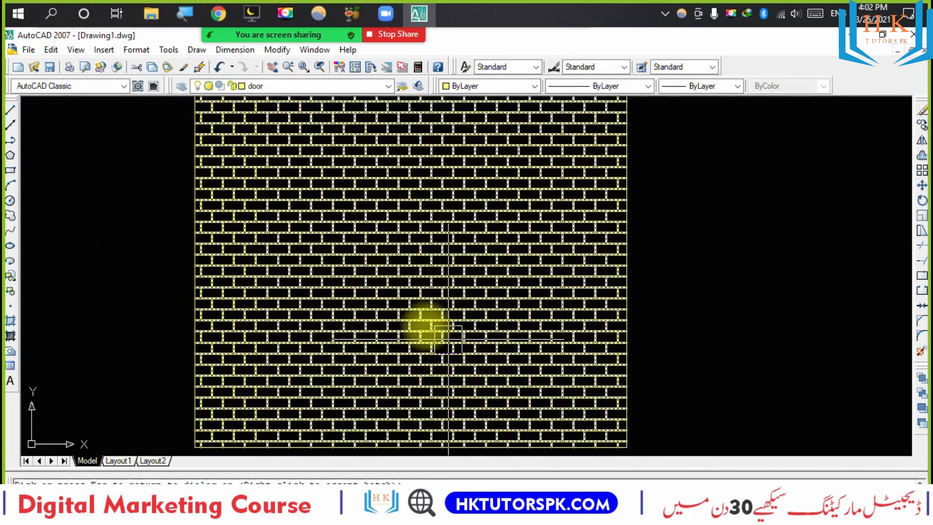
{"action": "scroll", "coordinate": [379, 236], "scroll_direction": "up", "scroll_amount": 3}
{"action": "scroll", "coordinate": [473, 294], "scroll_direction": "down", "scroll_amount": 4}
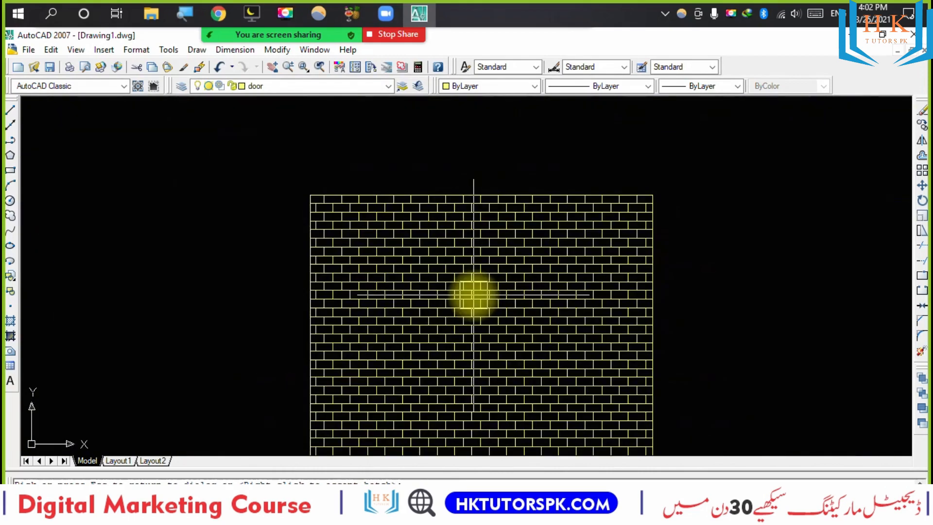
{"action": "middle_click_drag", "start_coordinate": [581, 211], "coordinate": [566, 244]}
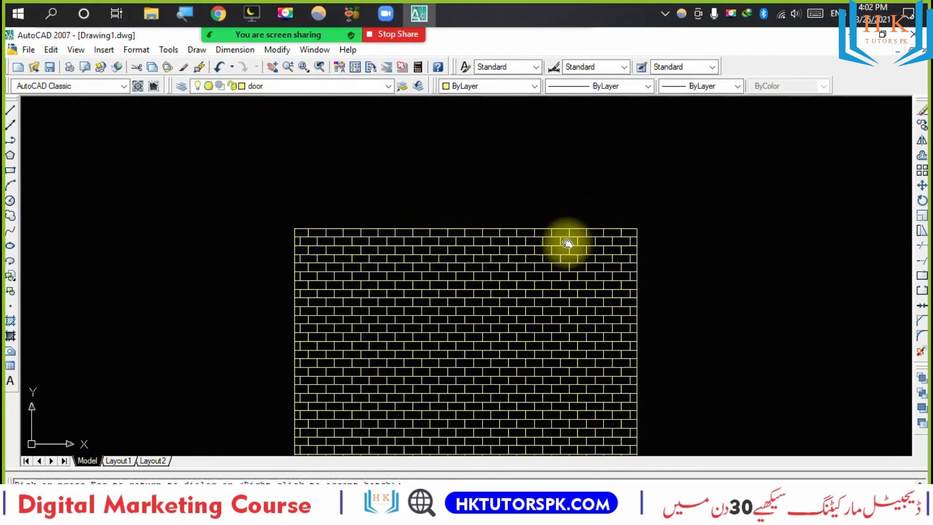
{"action": "scroll", "coordinate": [553, 254], "scroll_direction": "up", "scroll_amount": 4}
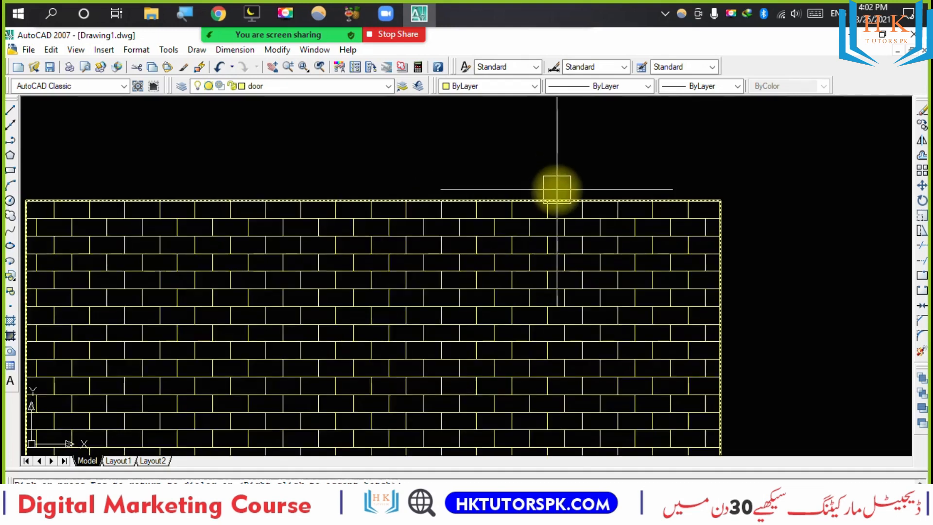
{"action": "middle_click_drag", "start_coordinate": [556, 189], "coordinate": [586, 445]}
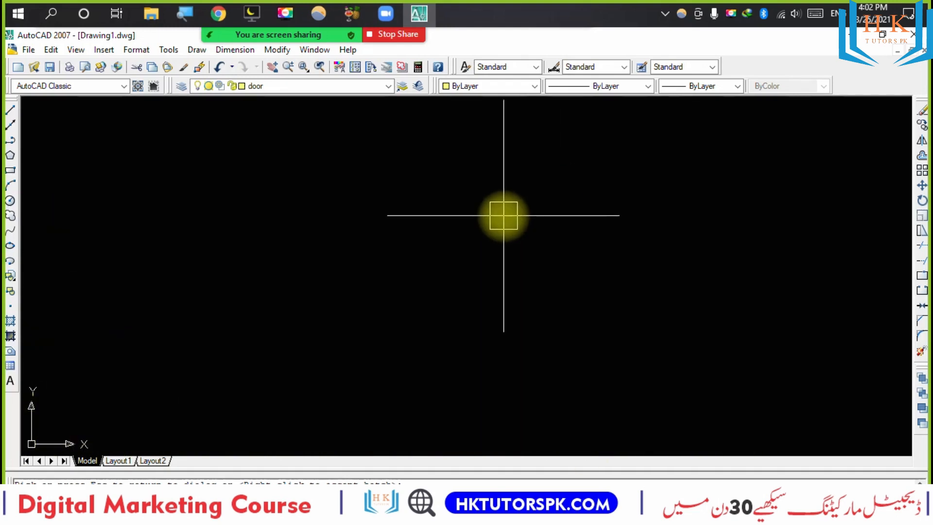
{"action": "middle_click_drag", "start_coordinate": [501, 224], "coordinate": [485, 193]}
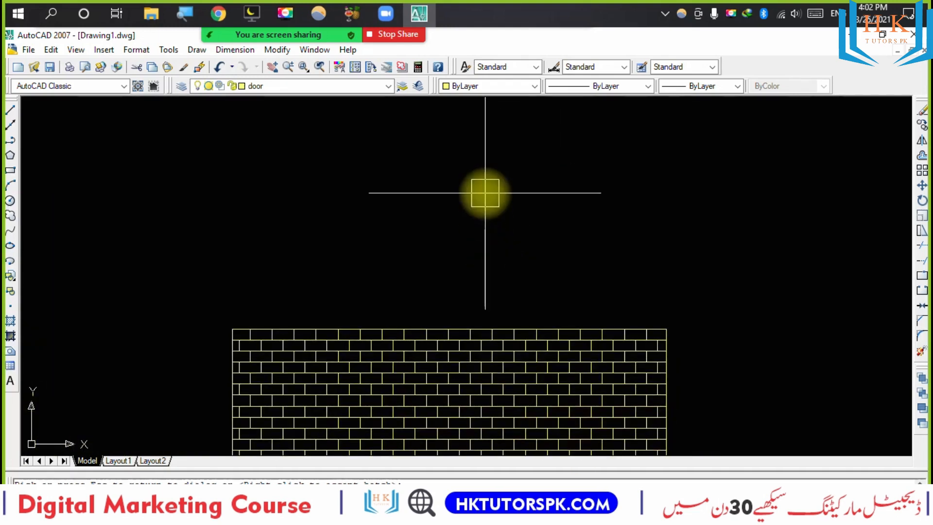
{"action": "mouse_move", "coordinate": [333, 201]}
{"action": "middle_mouse_down"}
{"action": "mouse_move", "coordinate": [329, 302]}
{"action": "mouse_move", "coordinate": [342, 314]}
{"action": "mouse_move", "coordinate": [394, 314]}
{"action": "middle_mouse_up"}
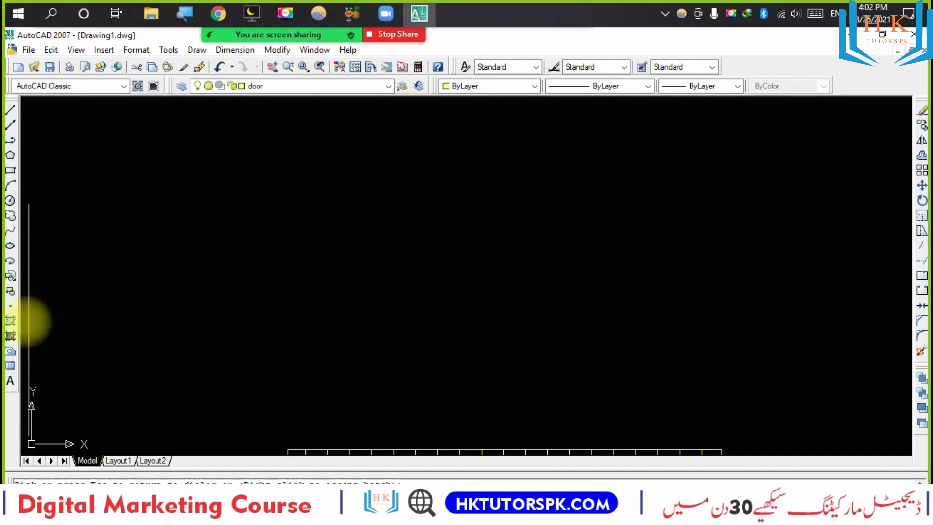
{"action": "left_click", "coordinate": [9, 355]}
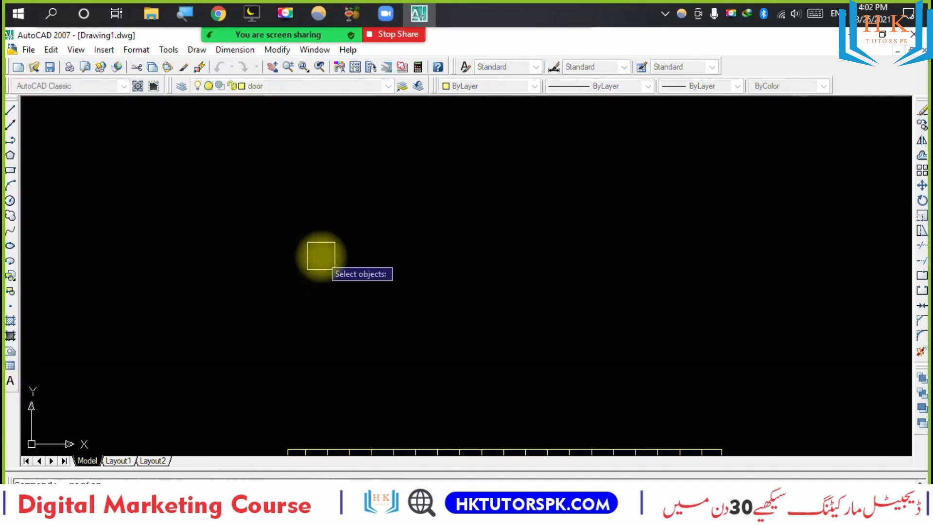
{"action": "key", "text": "Escape"}
{"action": "key", "text": "Escape"}
Zoom to show all of the drawing and bring the empty area above the brick-hatched rectangle into view.
{"action": "scroll", "coordinate": [422, 245], "scroll_direction": "down", "scroll_amount": 2}
{"action": "middle_click_drag", "start_coordinate": [428, 264], "coordinate": [389, 321]}
{"action": "middle_click_drag", "start_coordinate": [434, 215], "coordinate": [413, 261]}
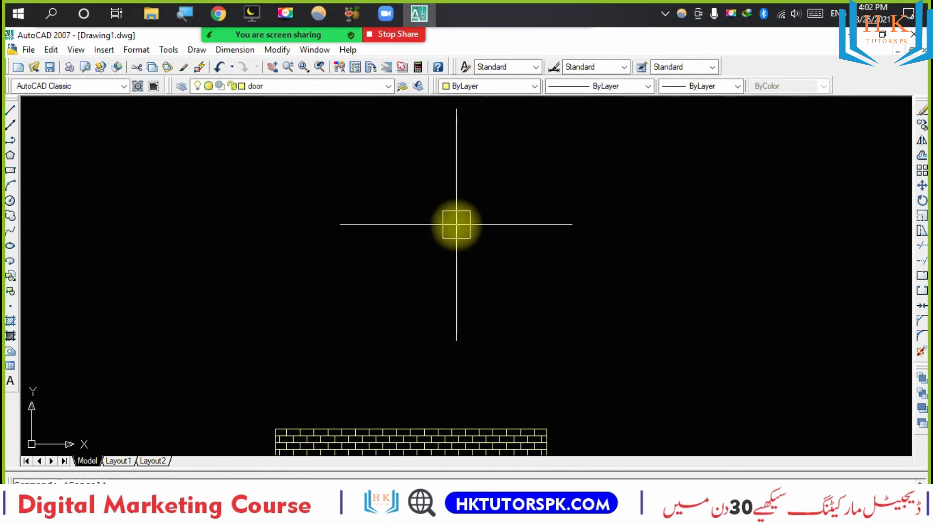
{"action": "middle_click_drag", "start_coordinate": [457, 225], "coordinate": [433, 303]}
{"action": "type", "text": "z"}
{"action": "key", "text": "Return"}
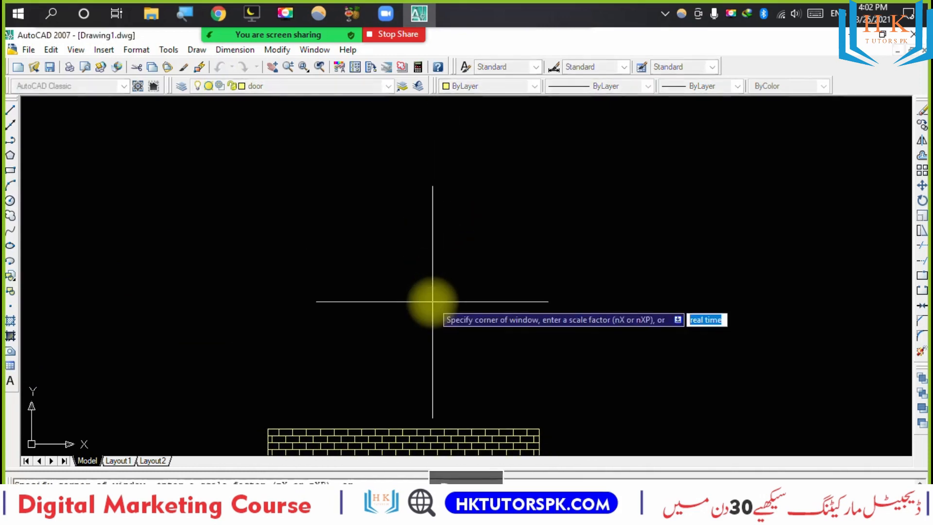
{"action": "type", "text": "a"}
{"action": "key", "text": "Return"}
{"action": "middle_click_drag", "start_coordinate": [449, 258], "coordinate": [479, 380]}
{"action": "middle_click_drag", "start_coordinate": [350, 141], "coordinate": [481, 381]}
{"action": "middle_click_drag", "start_coordinate": [413, 277], "coordinate": [504, 277]}
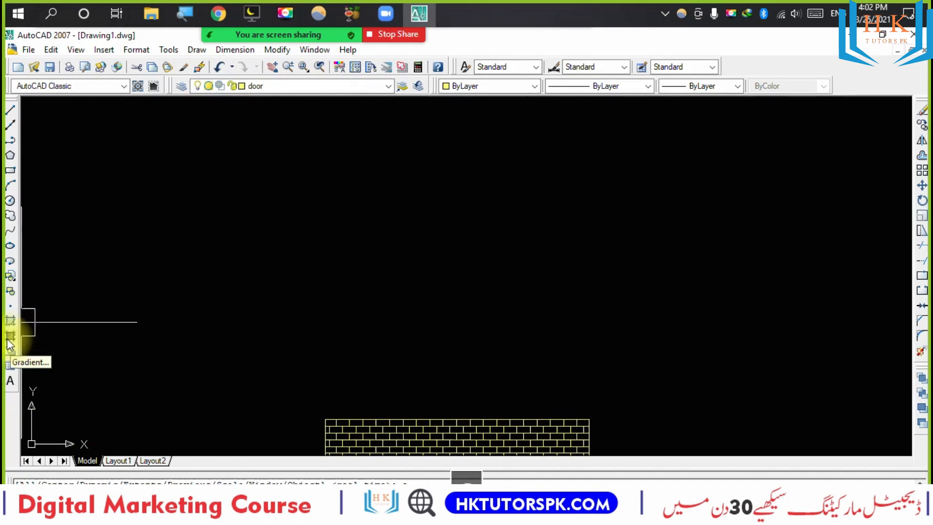
{"action": "key", "text": "space"}
{"action": "key", "text": "Escape"}
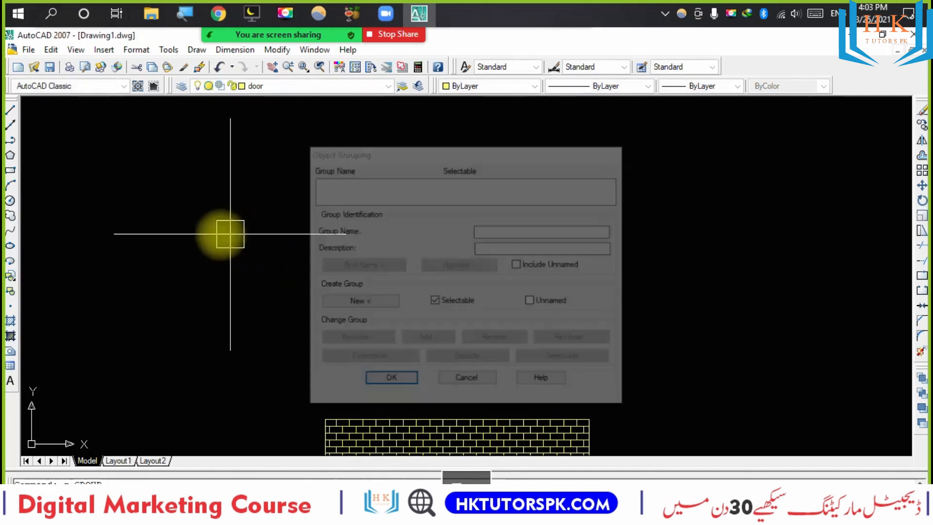